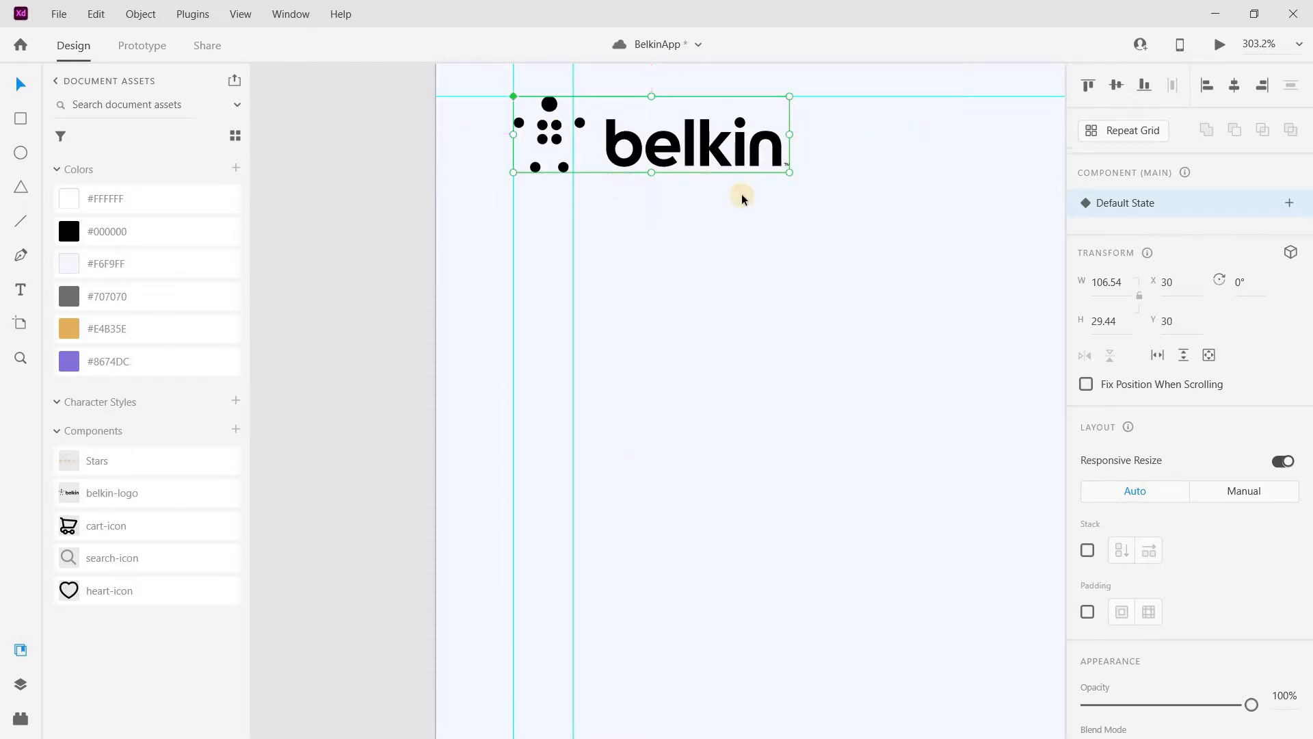
Draw a rectangle about 315 wide between the outer margin guides below the logo and set its height to 50.
scroll(742, 197, "down", 5)
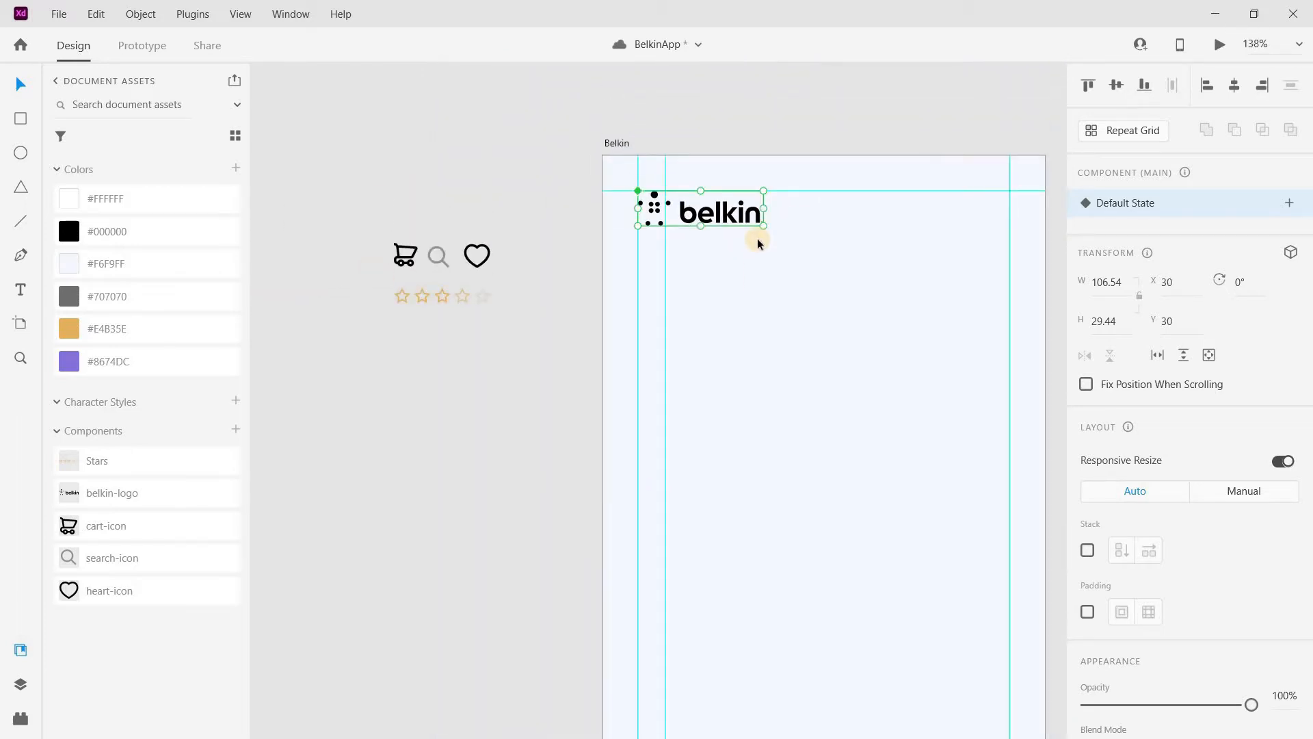
scroll(755, 210, "right", 2)
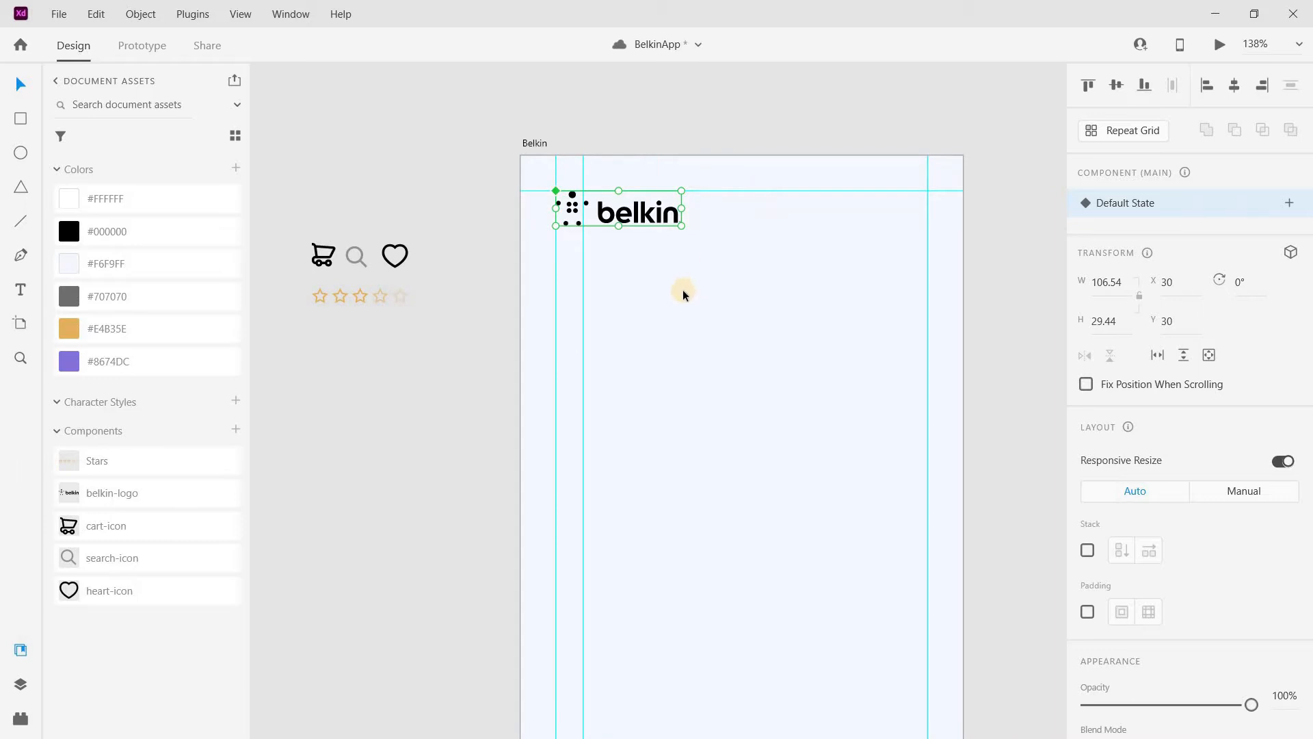
left_click(451, 373)
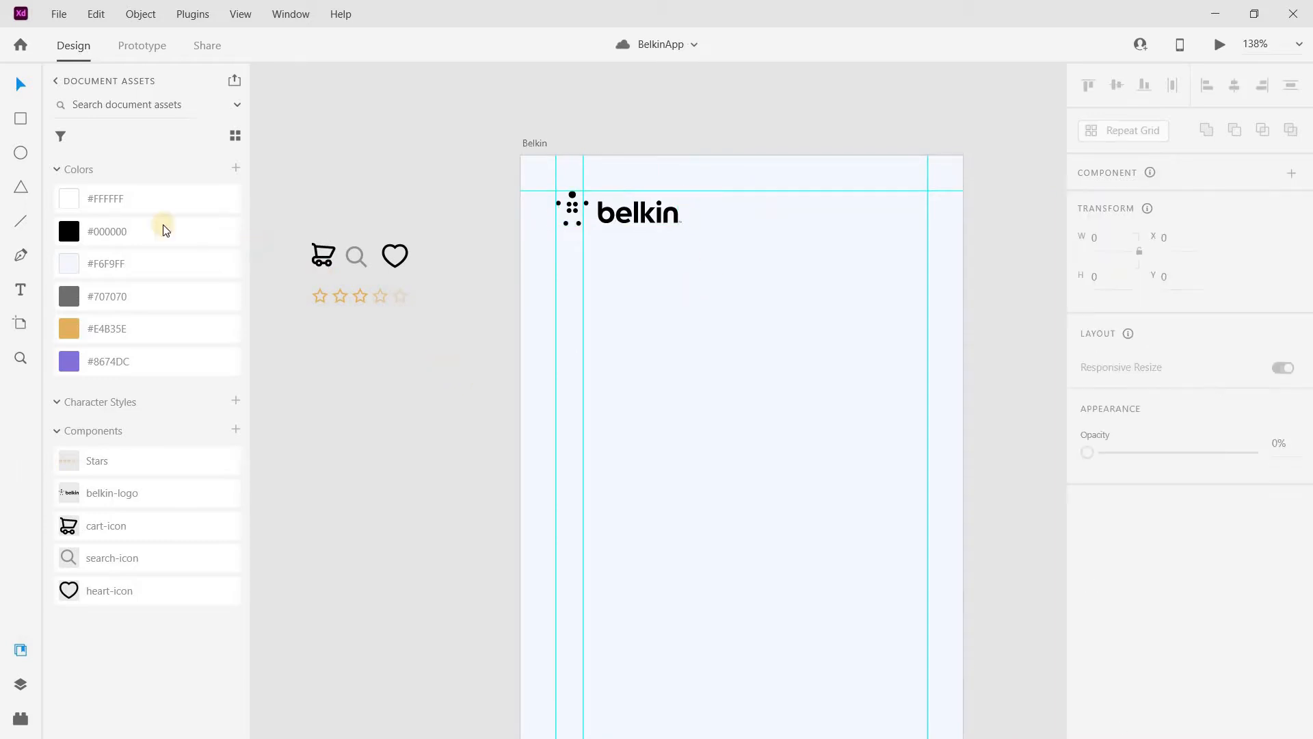
left_click(21, 120)
left_click_drag(556, 275, 930, 331)
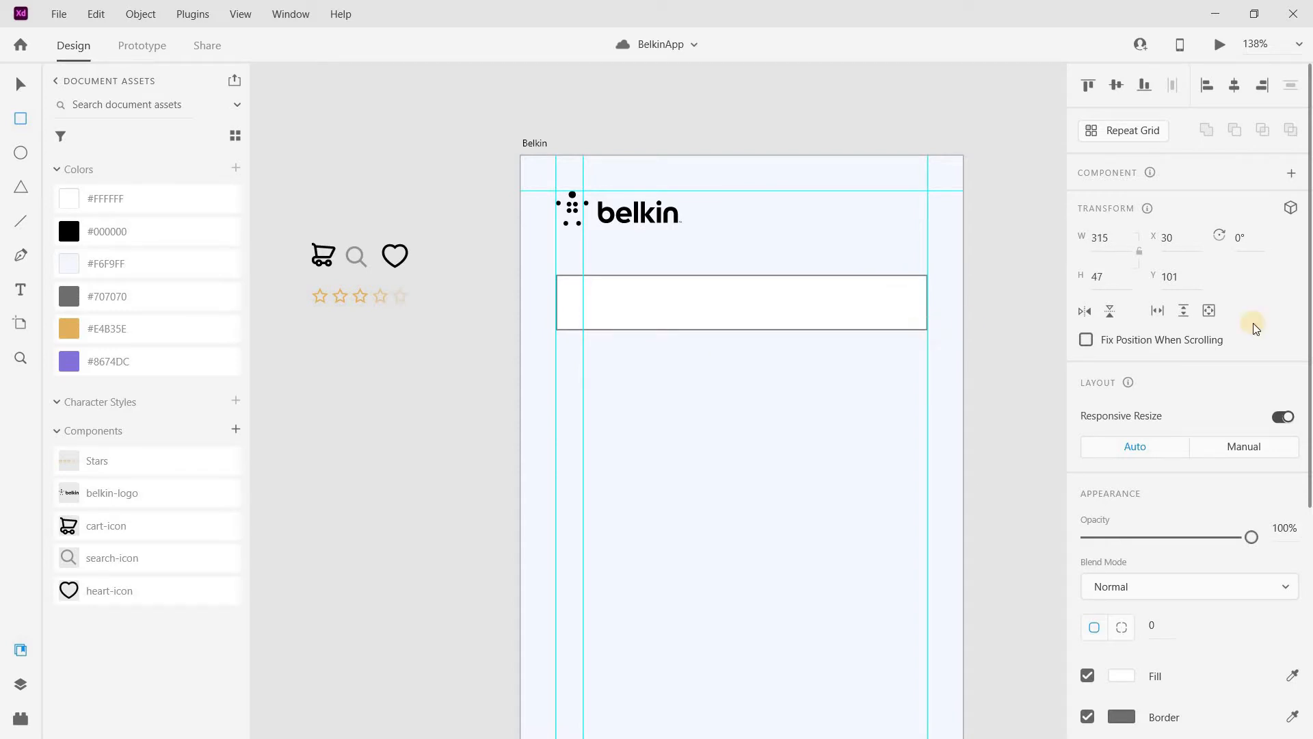
left_click(1106, 273)
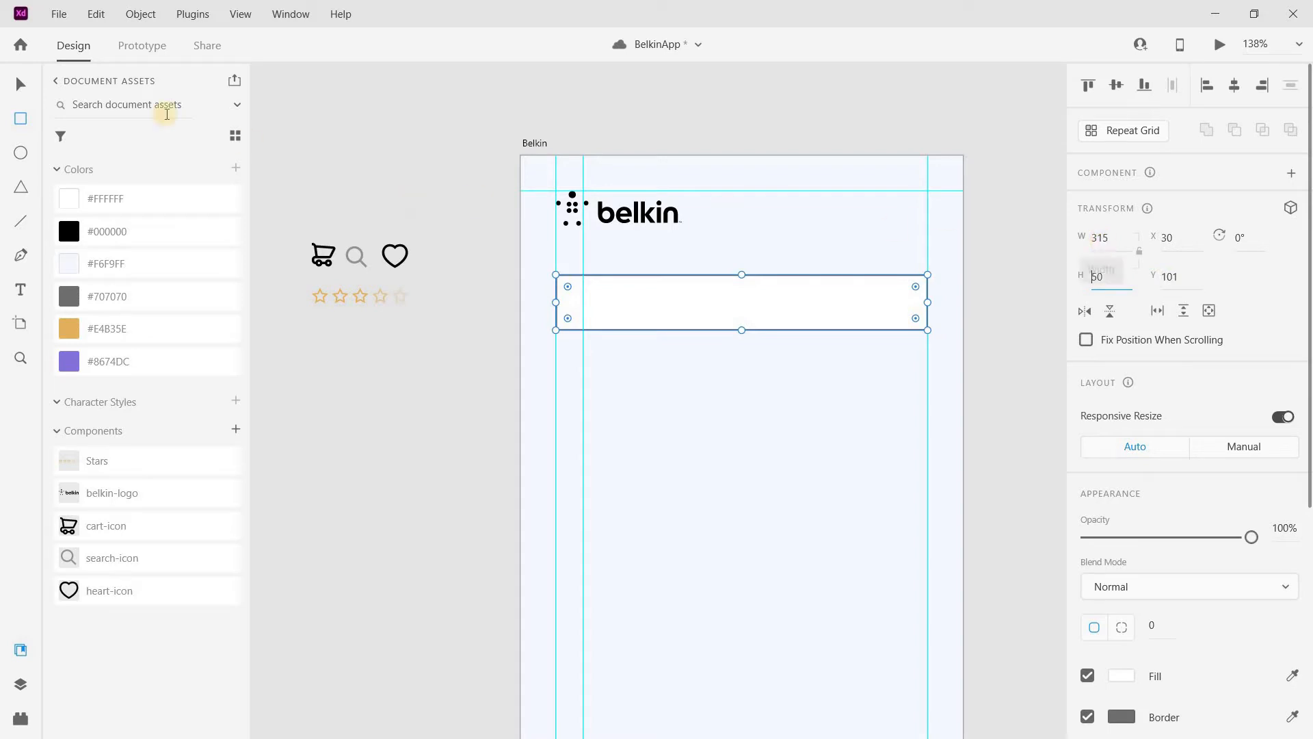
left_click(25, 89)
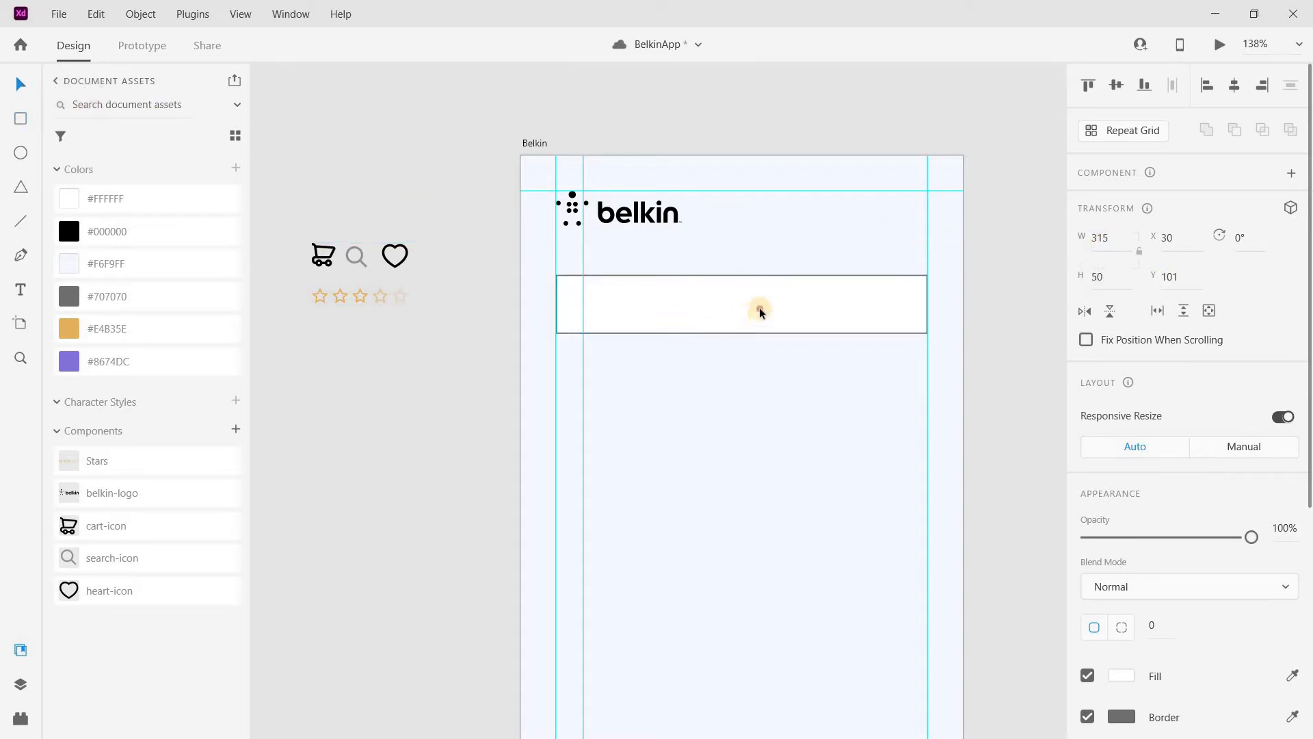
Remove the white rectangle's border and round its corners with a radius of 16.
left_click(760, 312)
left_click(1087, 716)
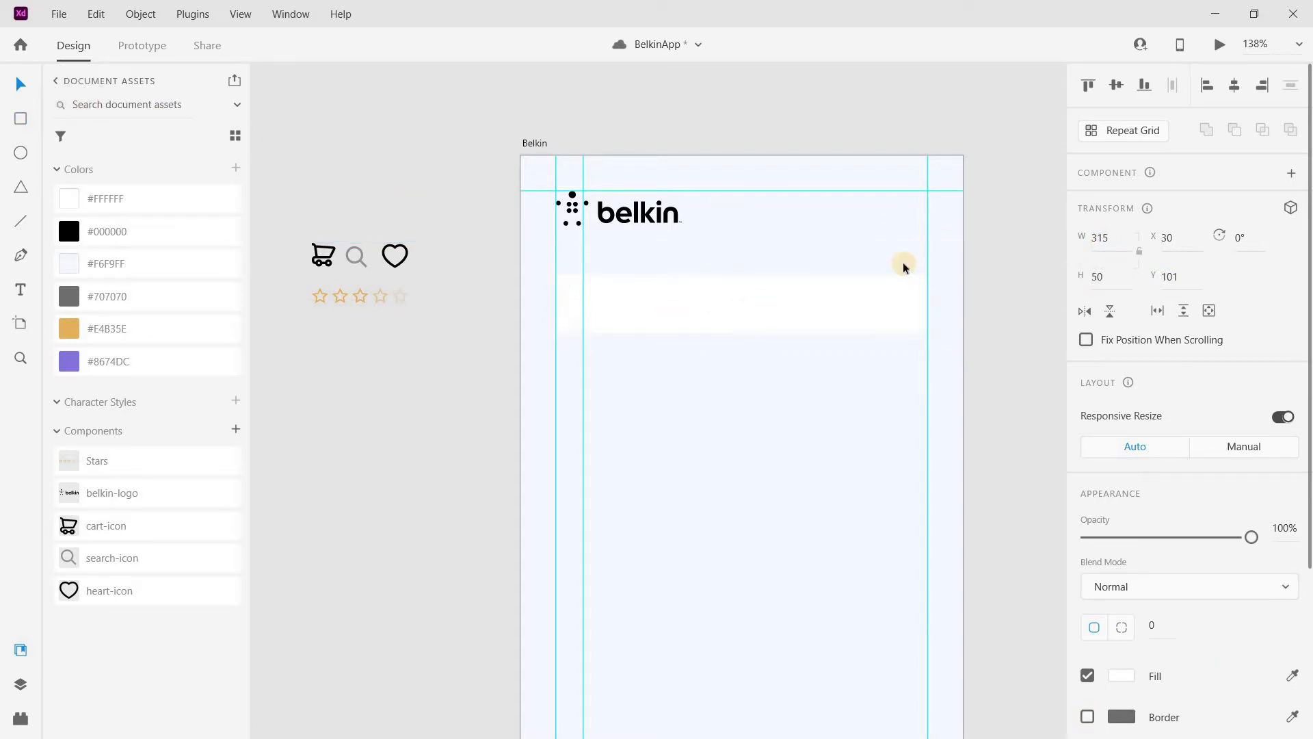
left_click(888, 297)
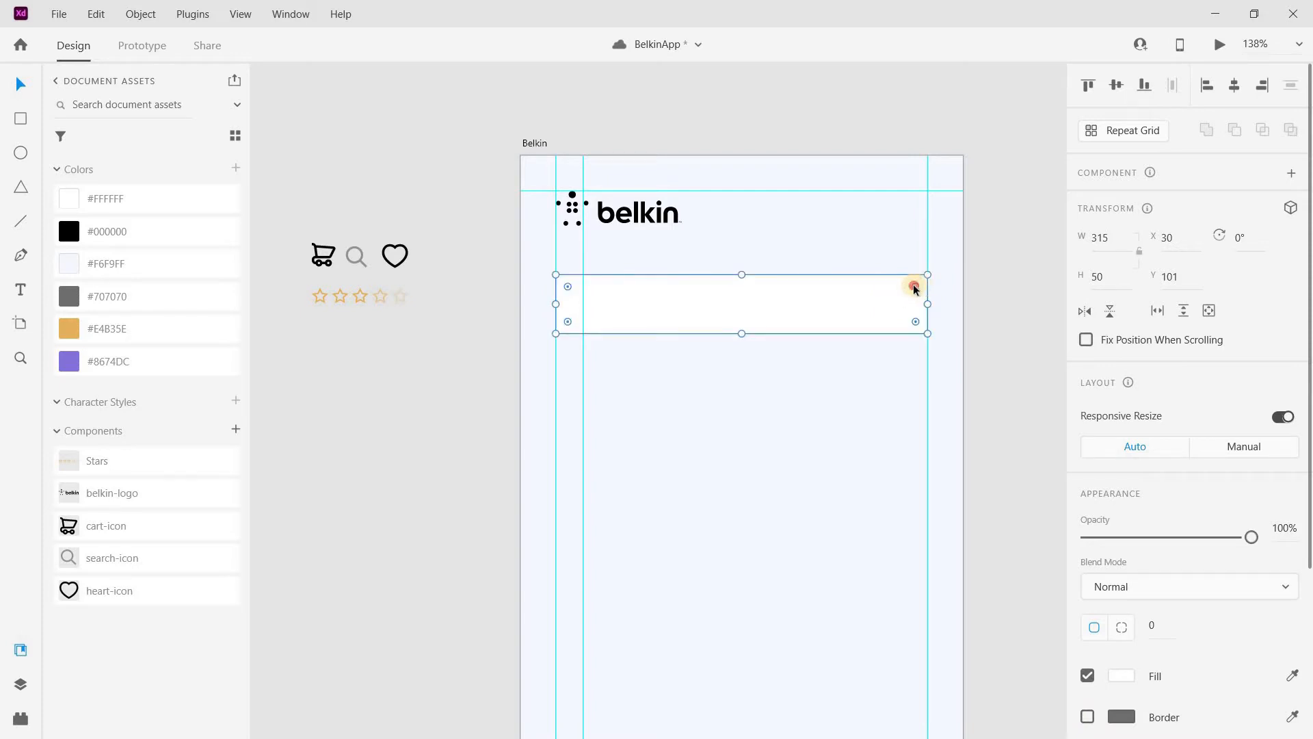
left_click(1154, 628)
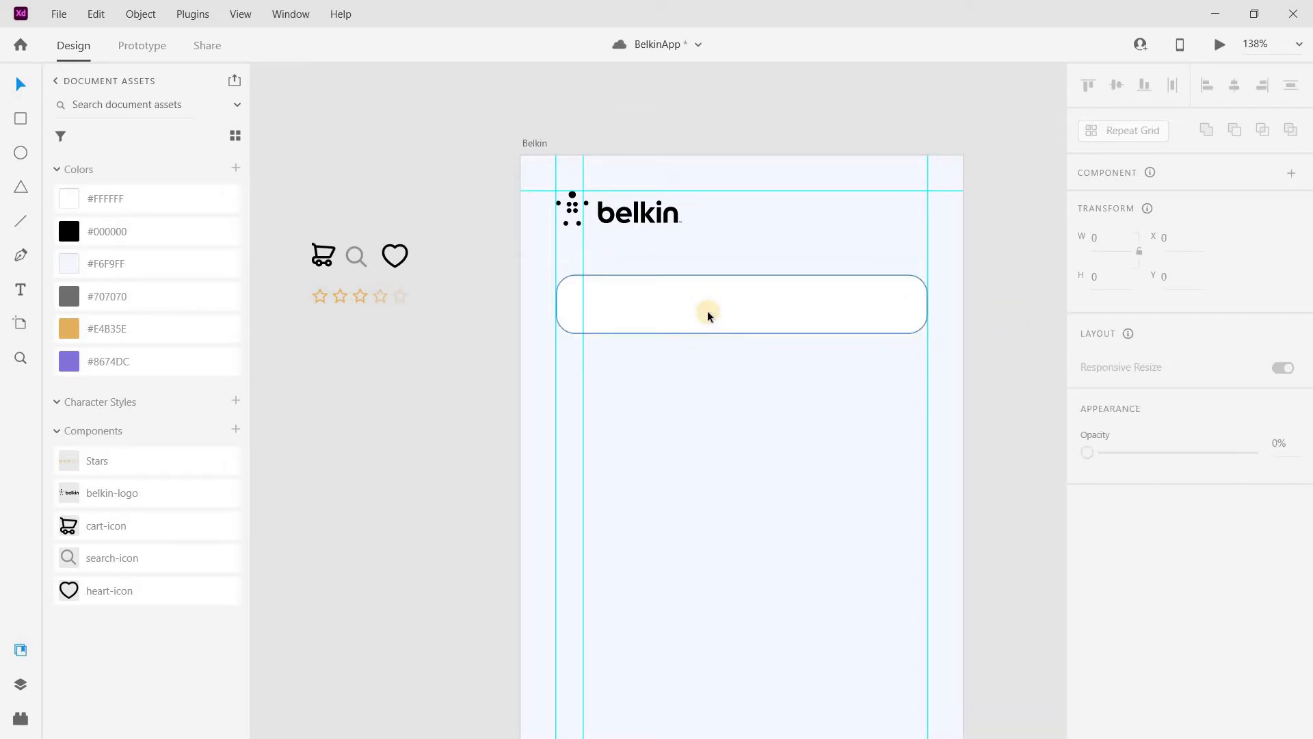
Move the rounded search bar up to Y 93, closer to the logo, and check the gap between them.
scroll(680, 331, "down", 3)
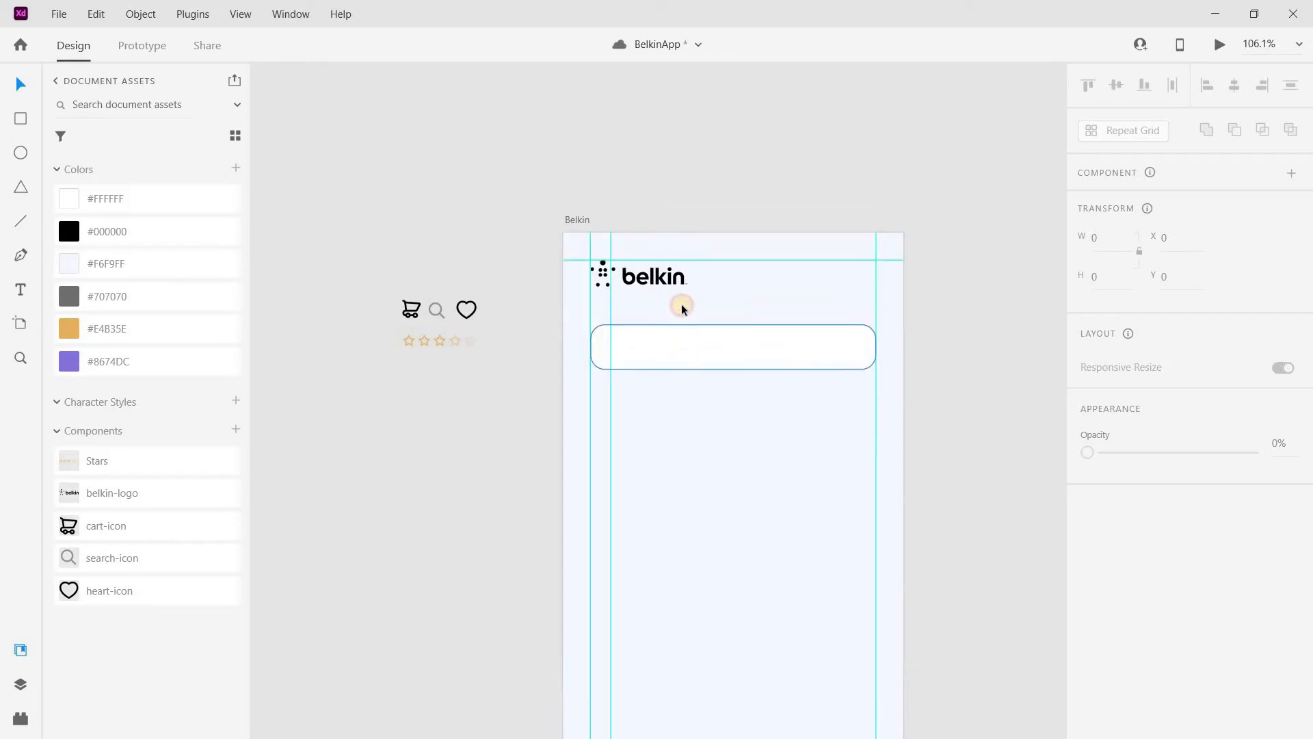
left_click(680, 331)
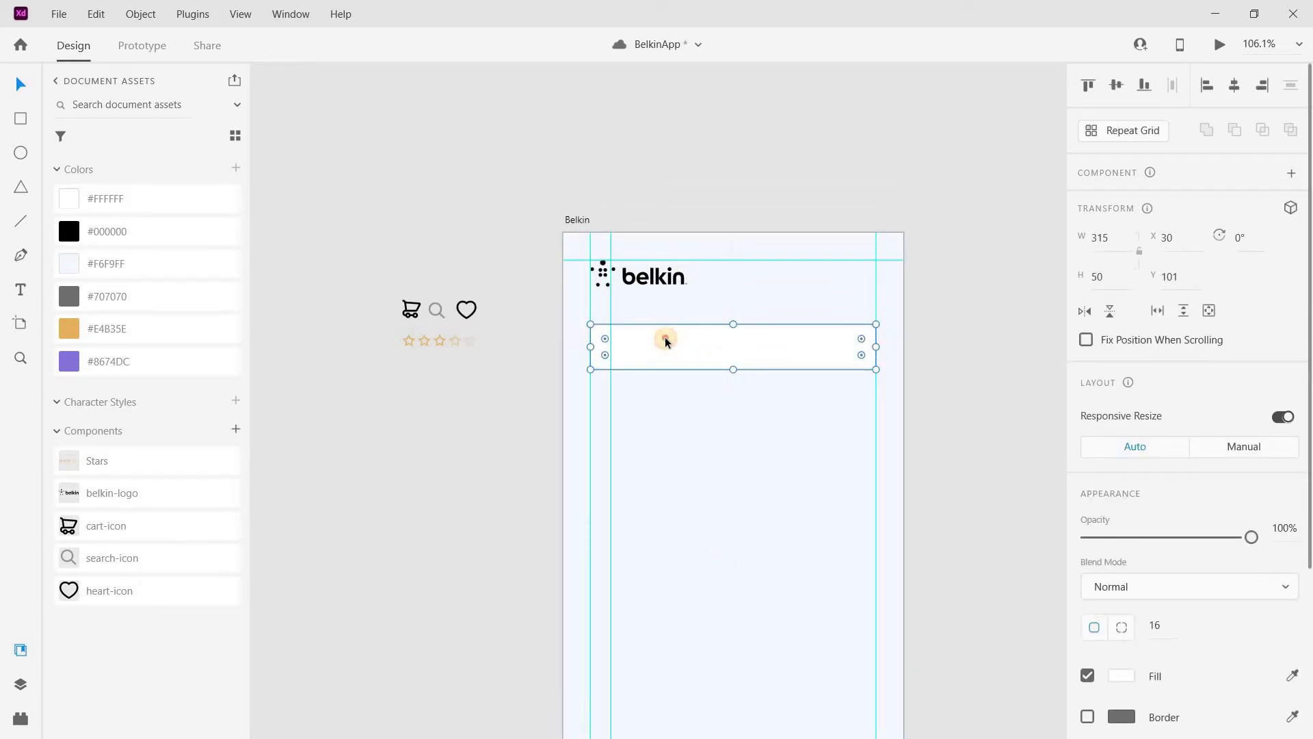
left_click_drag(665, 337, 666, 331)
key("alt")
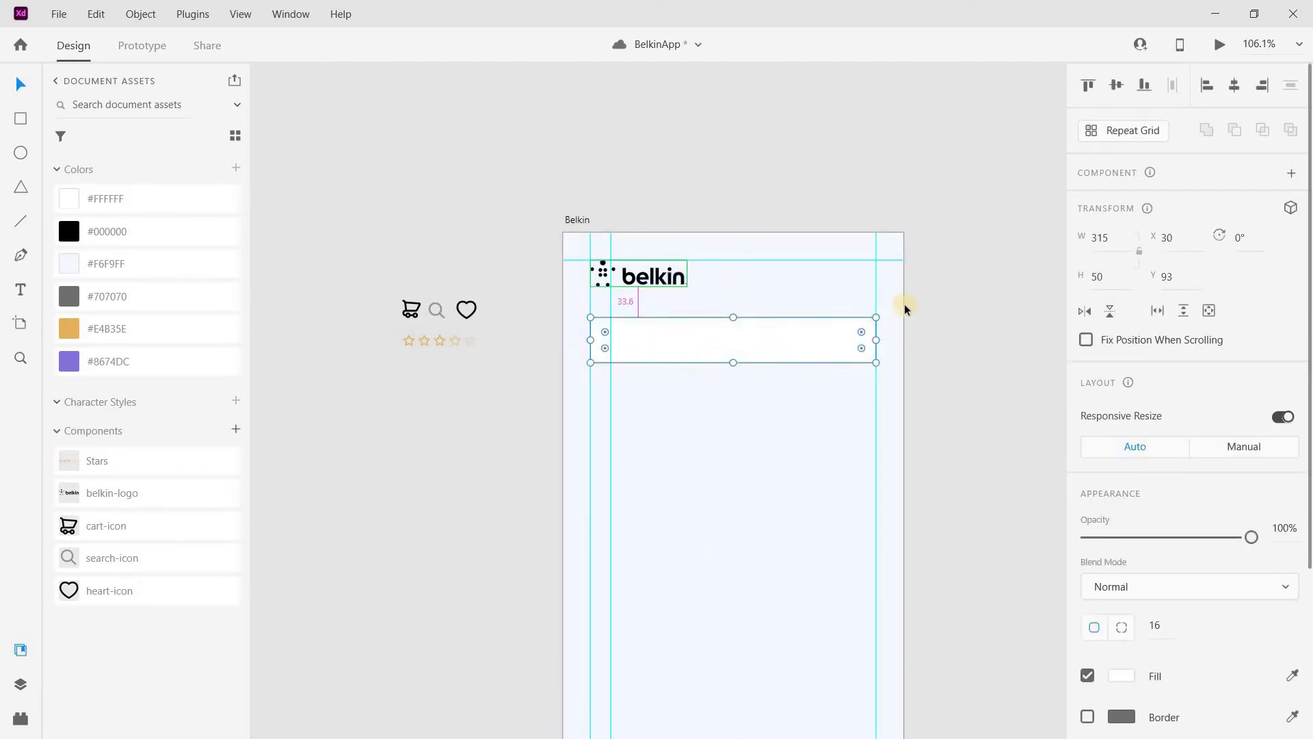
left_click(730, 290)
scroll(729, 290, "down", 3)
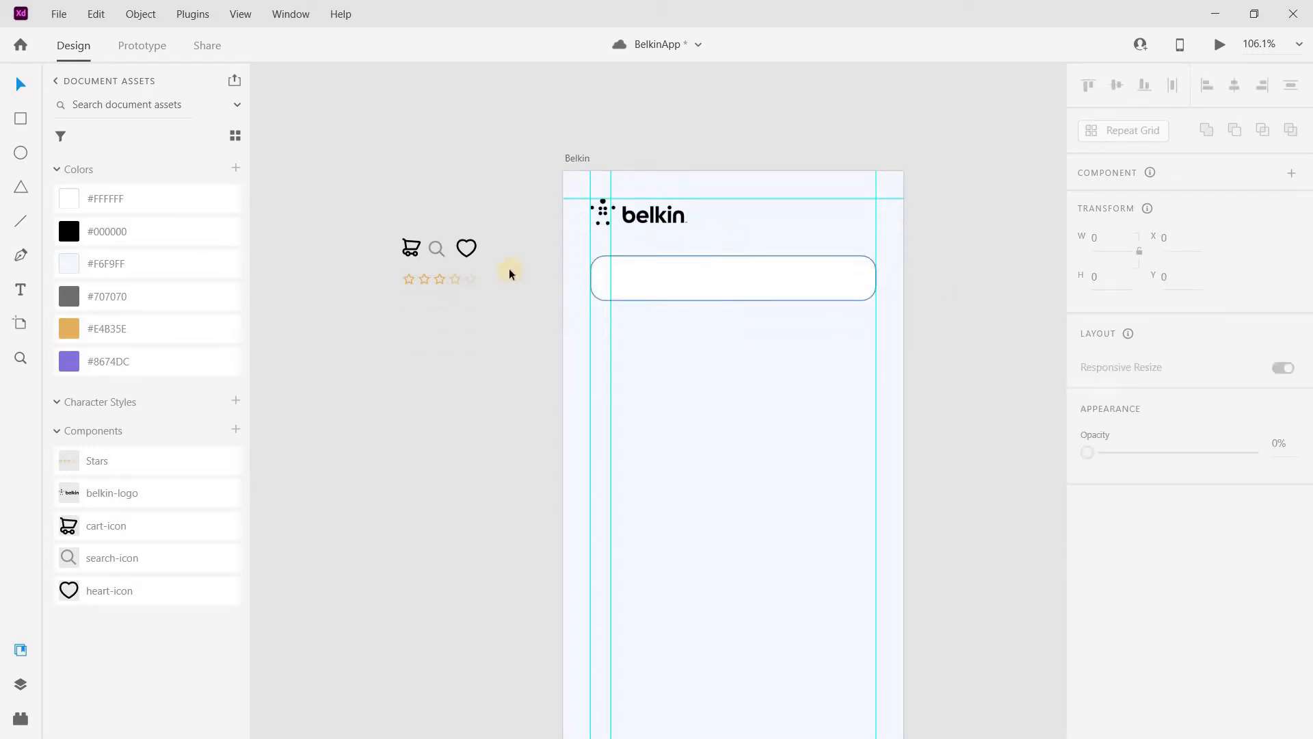
Add the text "Search" inside the search bar, starting at the inner vertical guide.
left_click(20, 289)
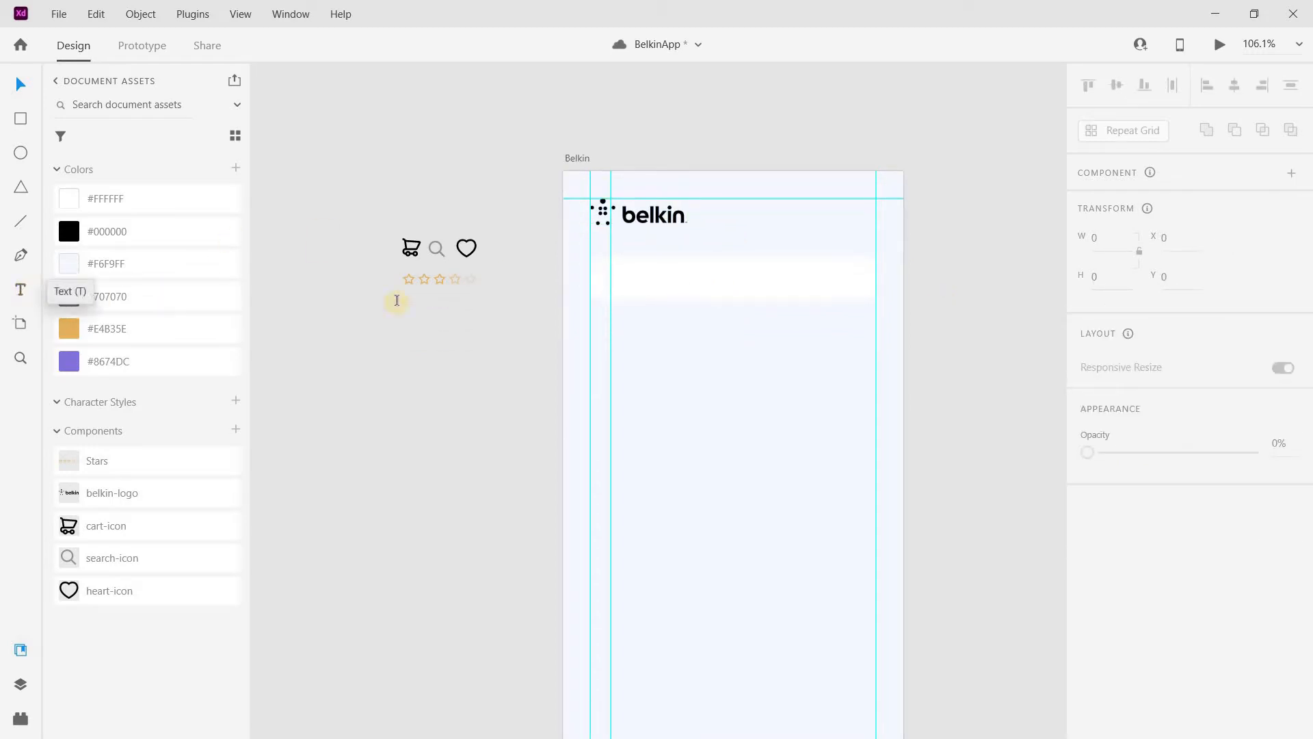
left_click(613, 278)
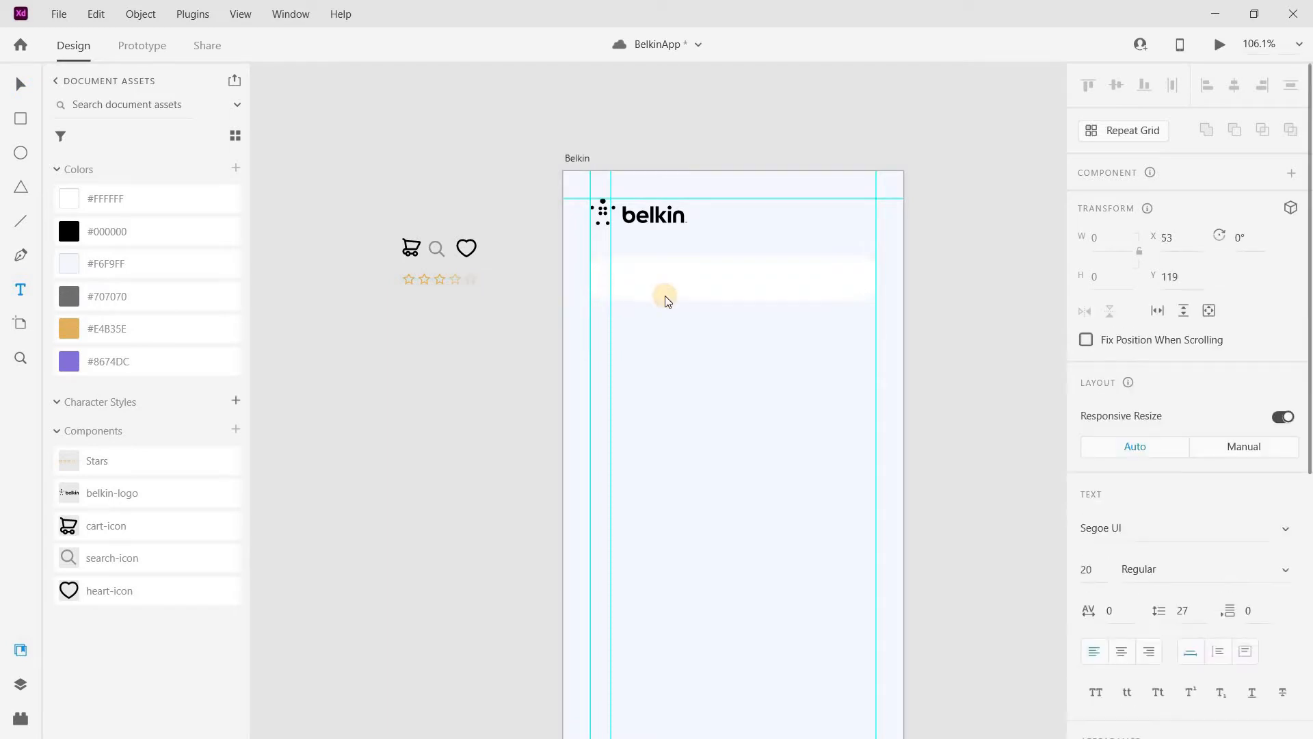
type("Search")
Format the "Search" text in Poppins at size 16 with the saved #707070 colour.
left_click(1110, 520)
left_click_drag(1111, 520, 1069, 498)
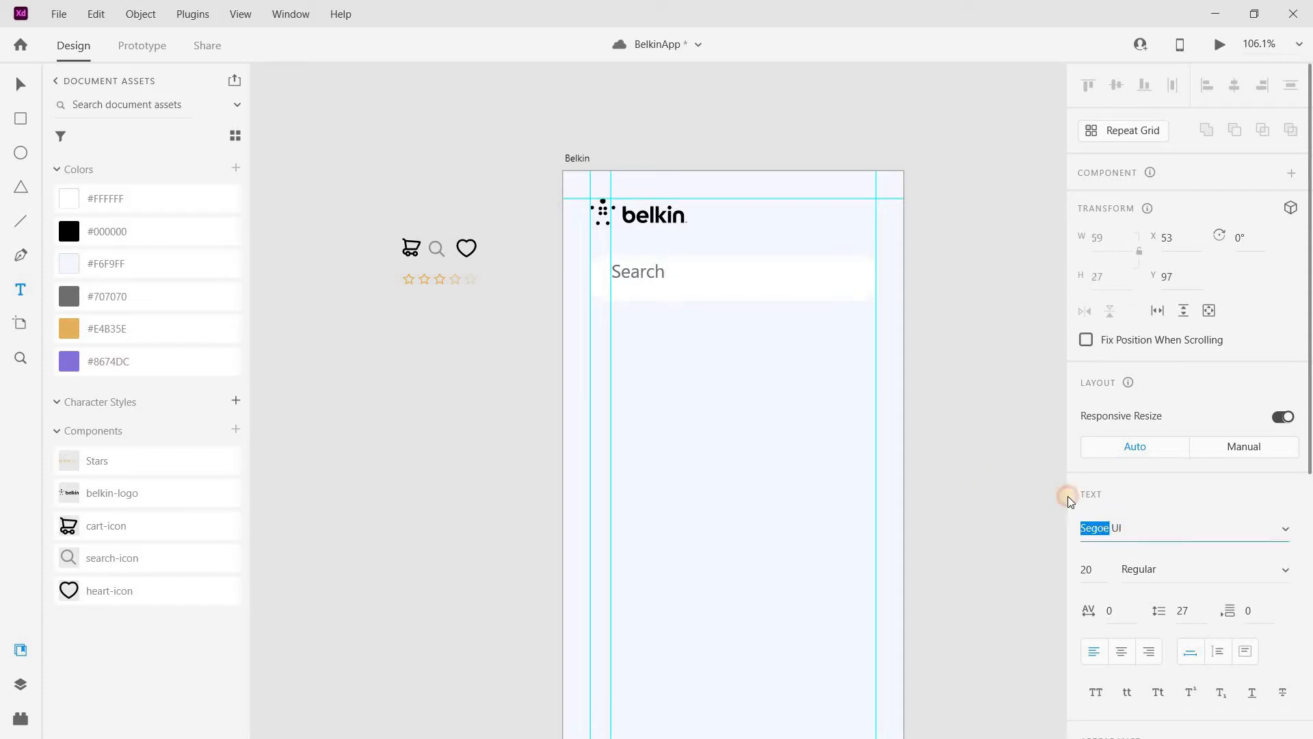
left_click(1114, 526)
left_click(1114, 527)
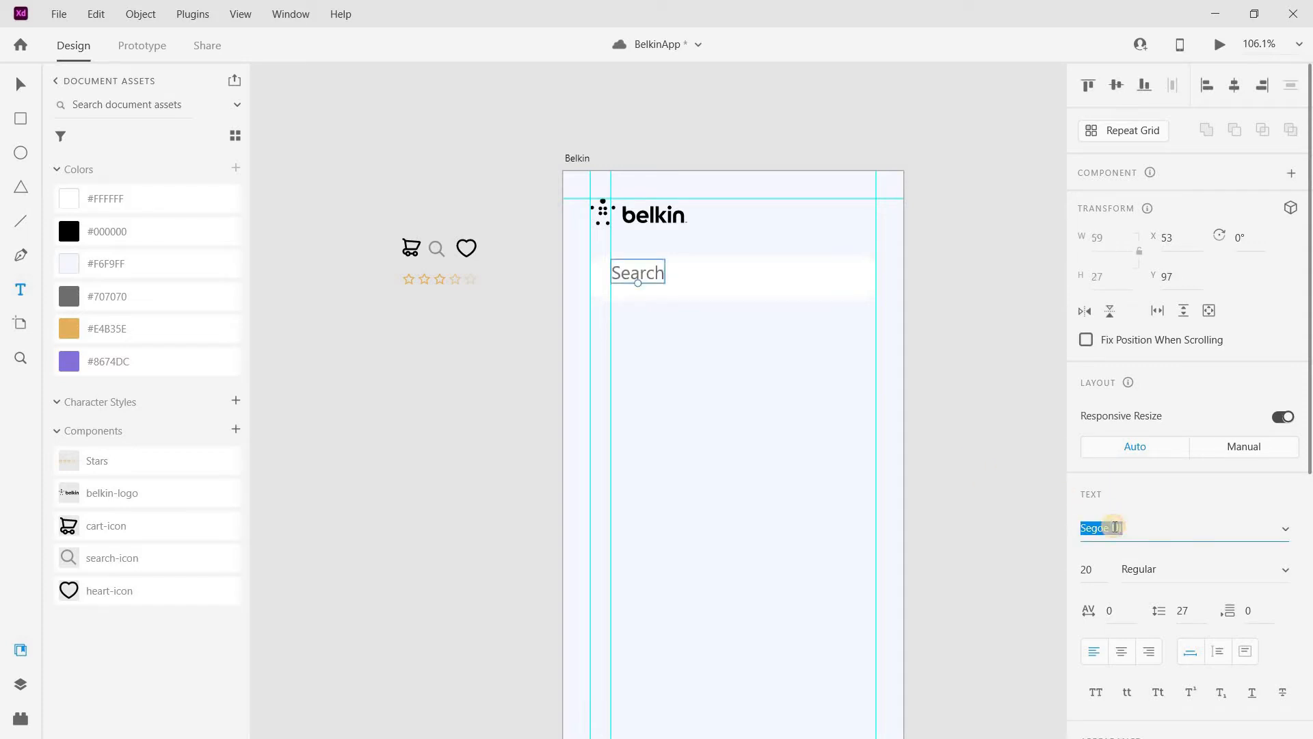
type("Poppins")
key("Return")
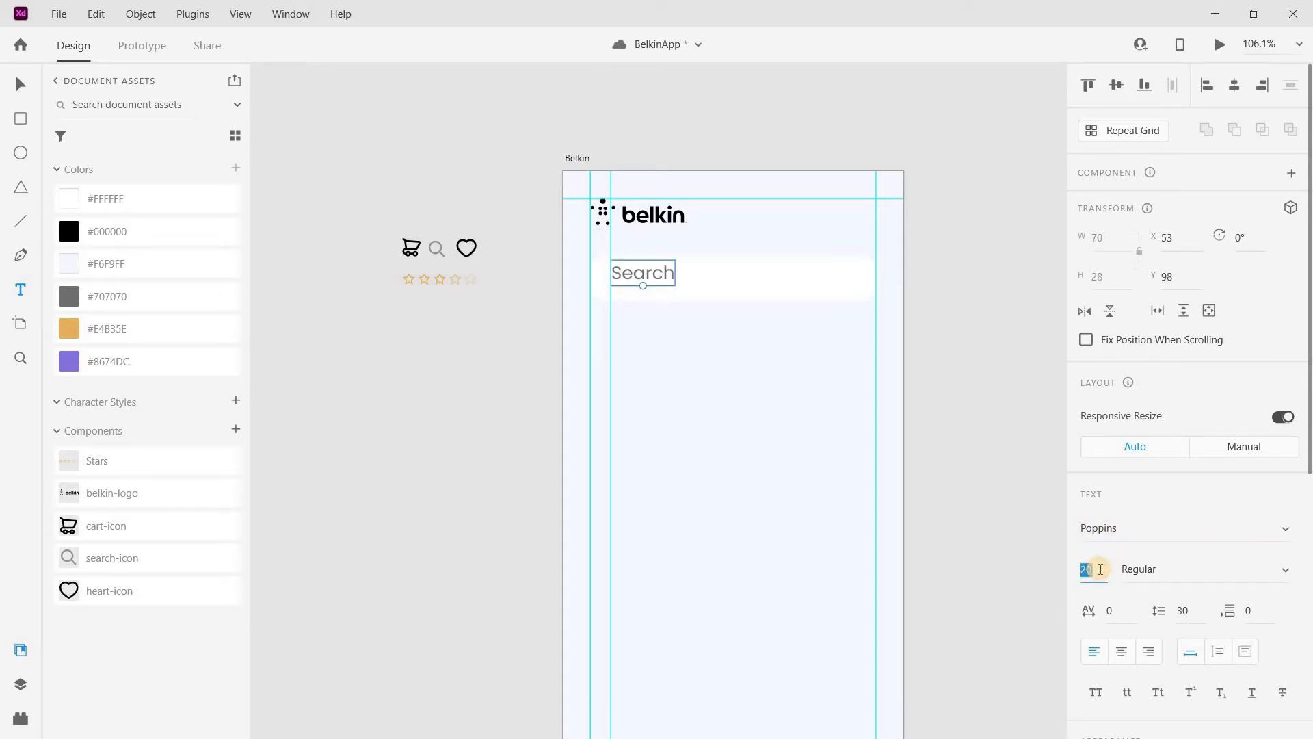
left_click(1100, 569)
type("16")
key("Return")
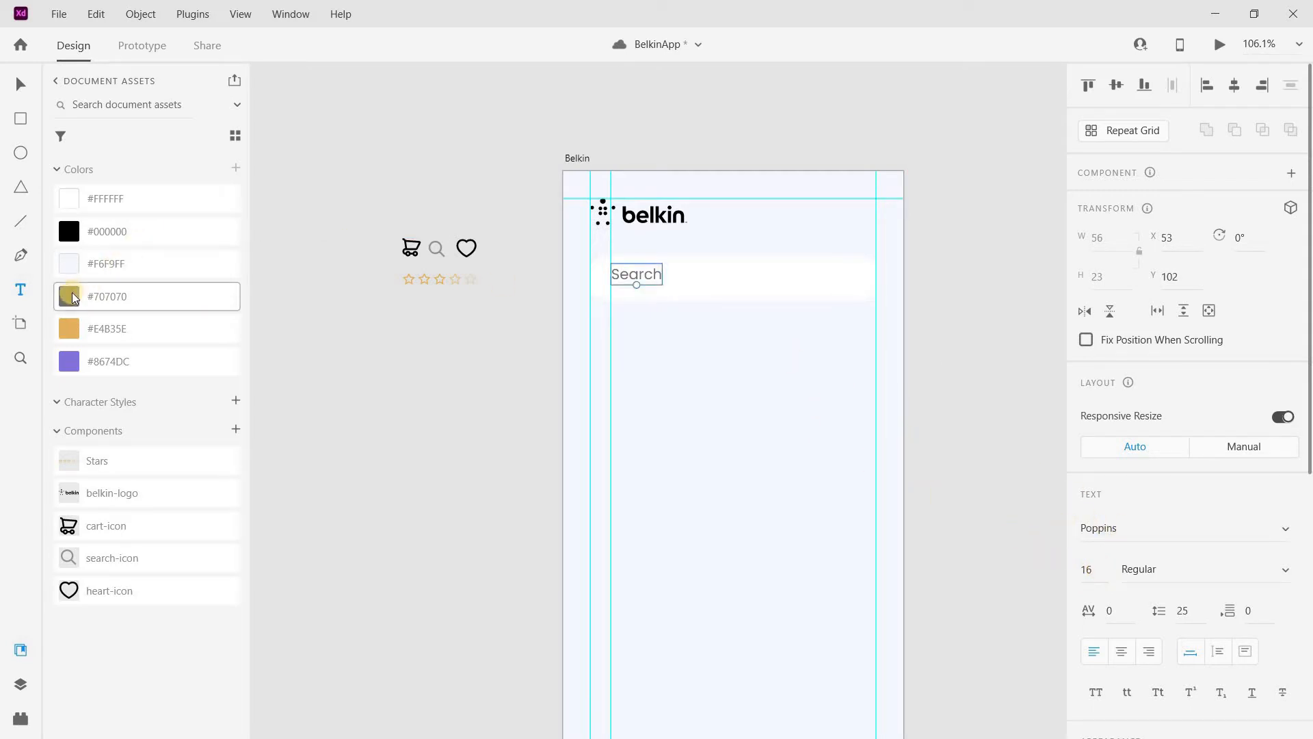
left_click(72, 296)
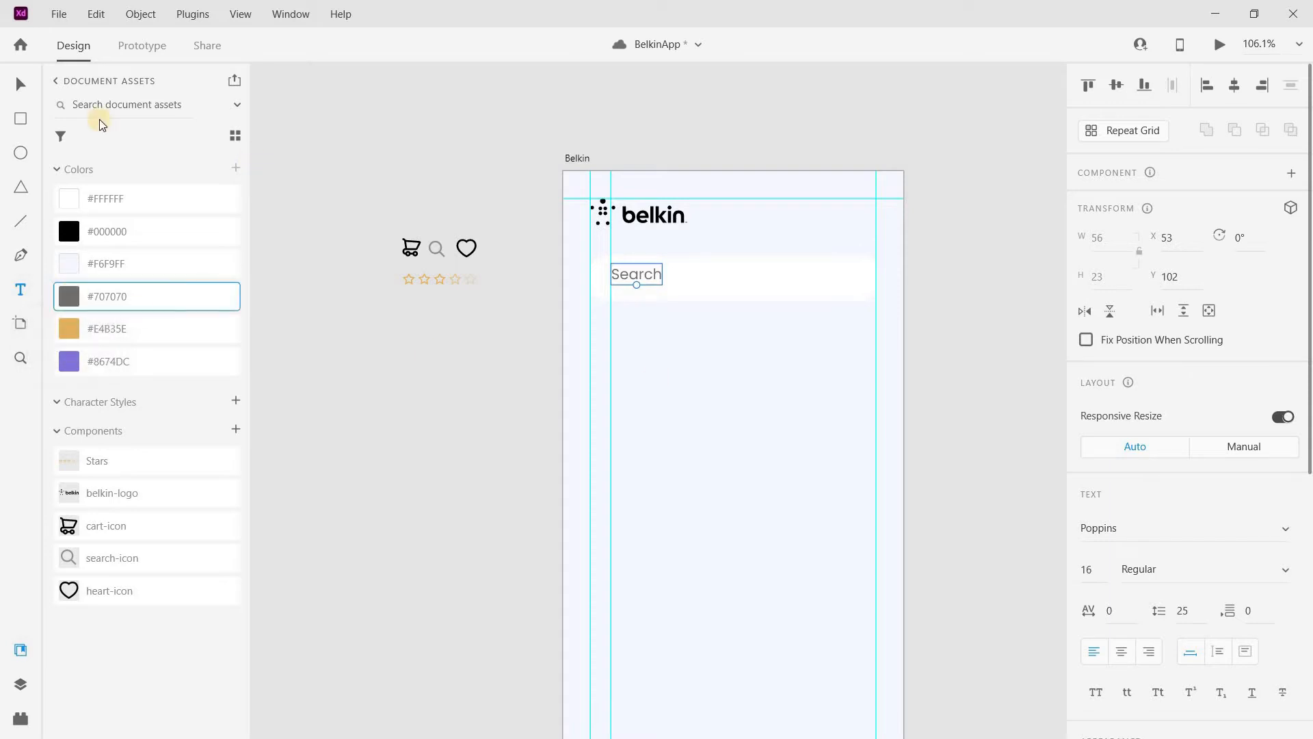
Center the "Search" text vertically in the bar at Y 107 and place the search-icon component near the bar's right end.
left_click(21, 84)
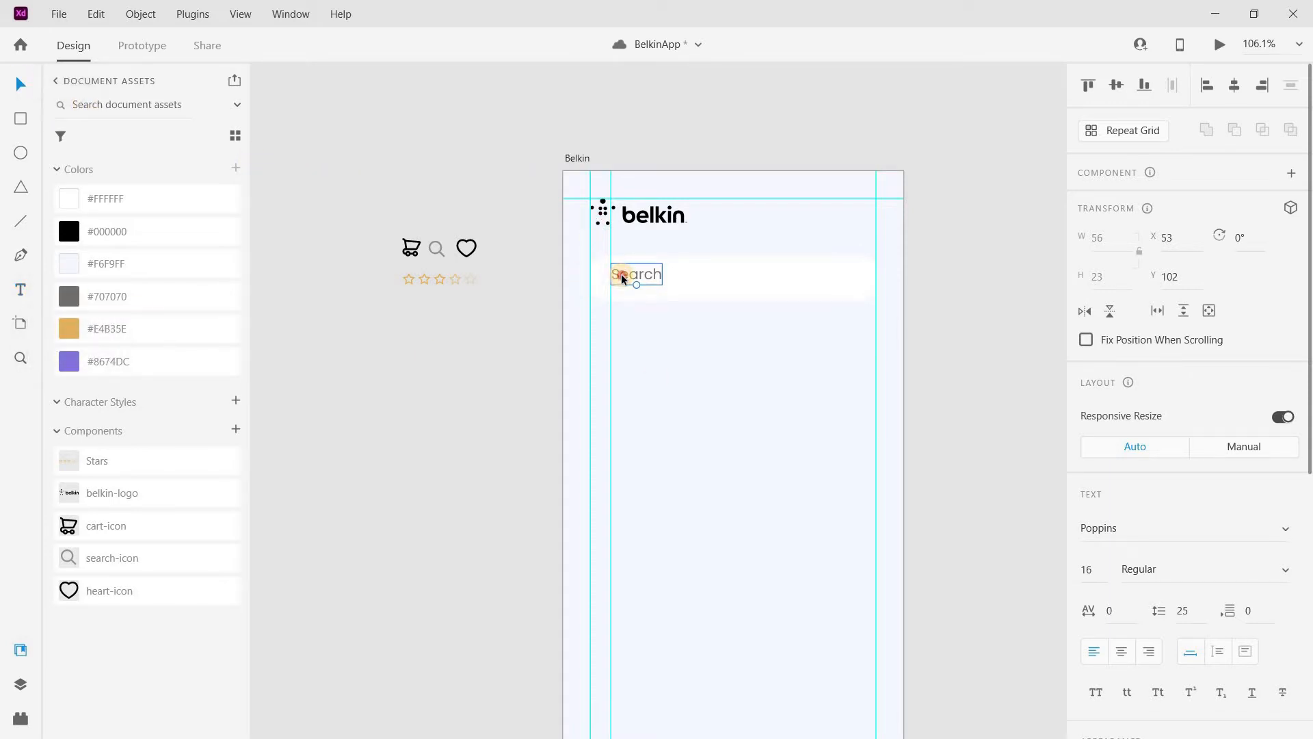
left_click_drag(621, 274, 615, 277)
left_click_drag(102, 558, 855, 277)
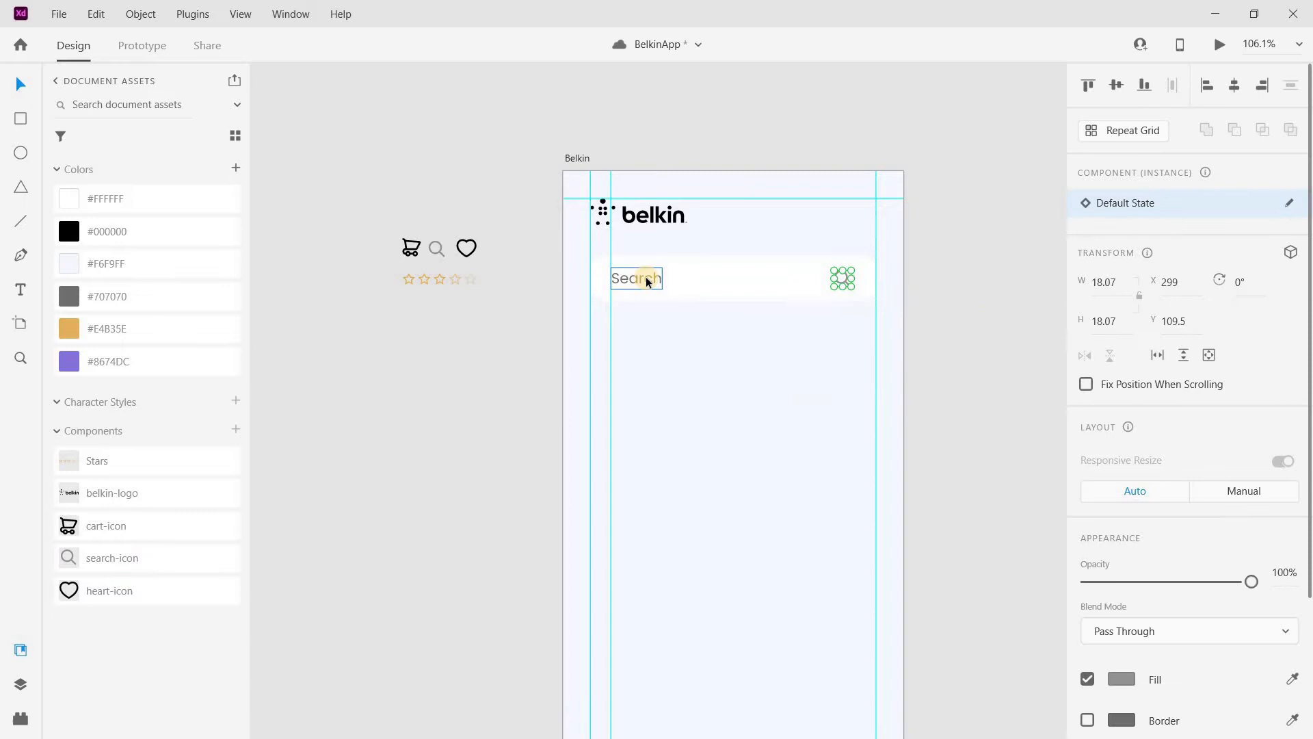
Select the "Search" text and the search icon together and check their spacing to the bar's edges.
left_click(605, 286)
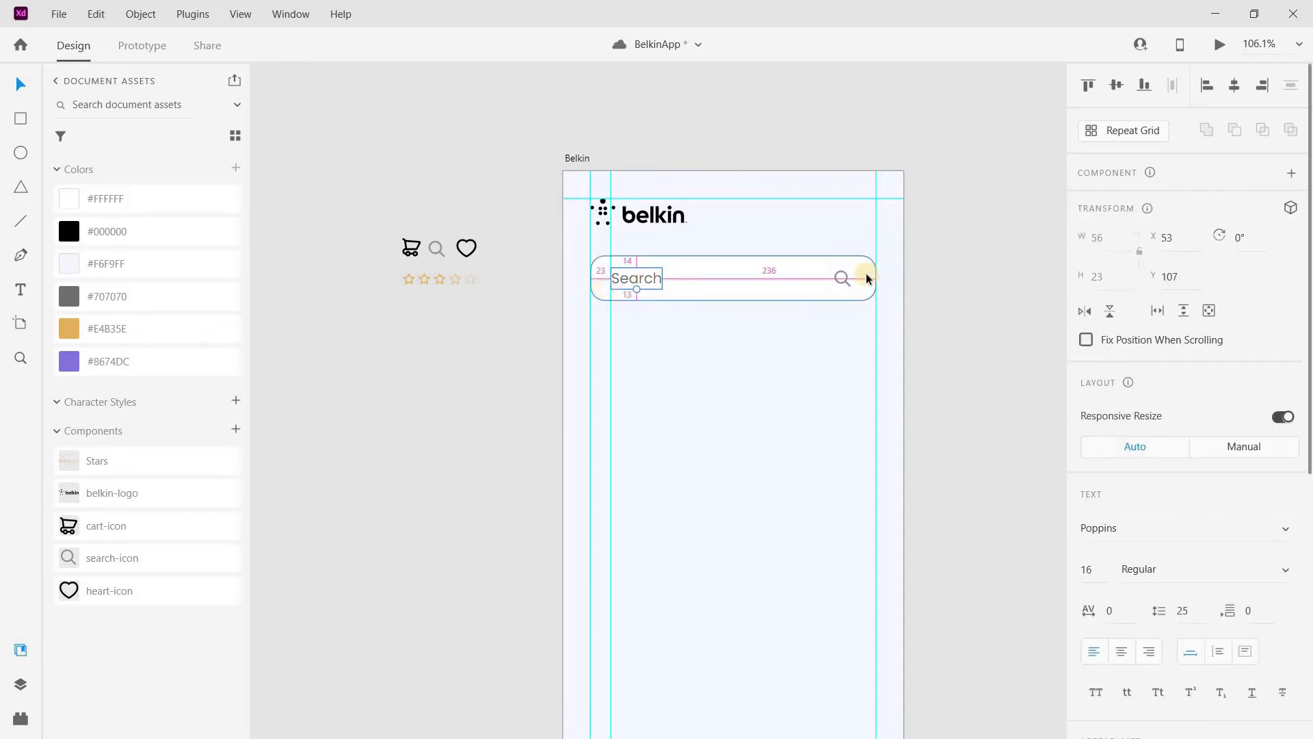
left_click(840, 282, "shift")
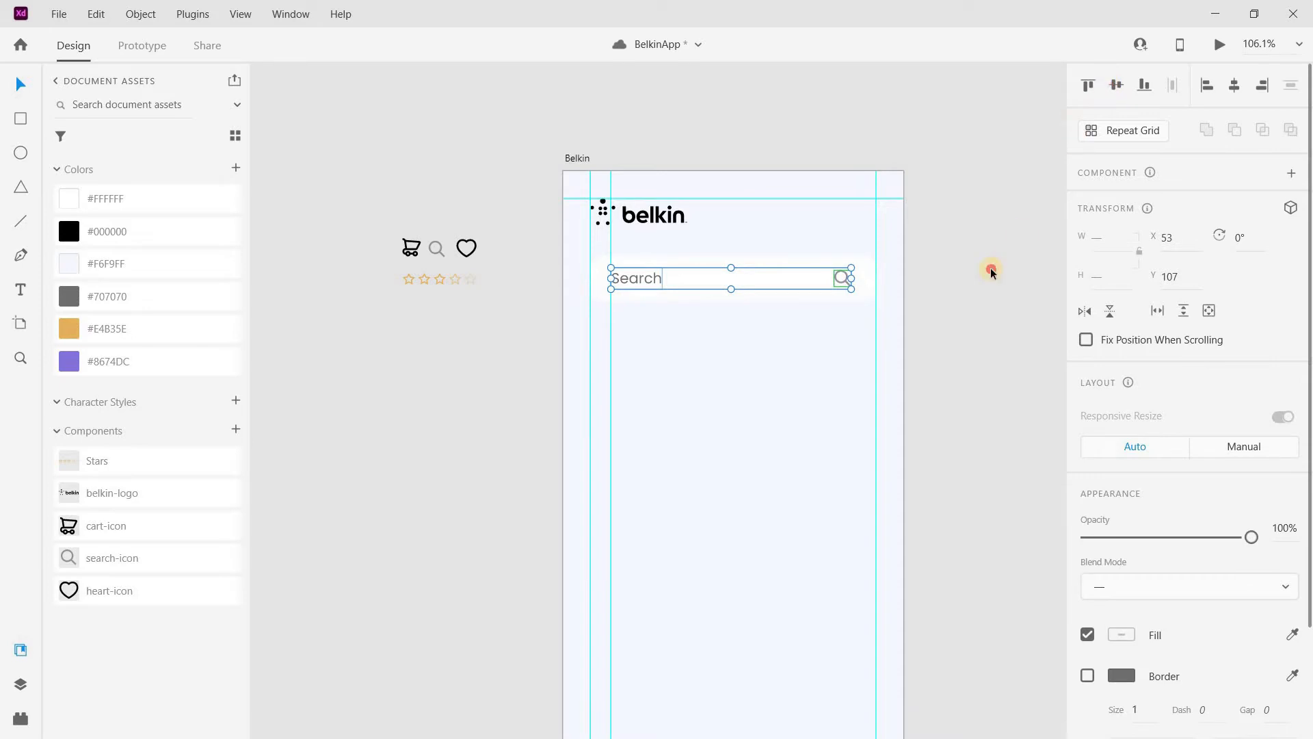
left_click(846, 279)
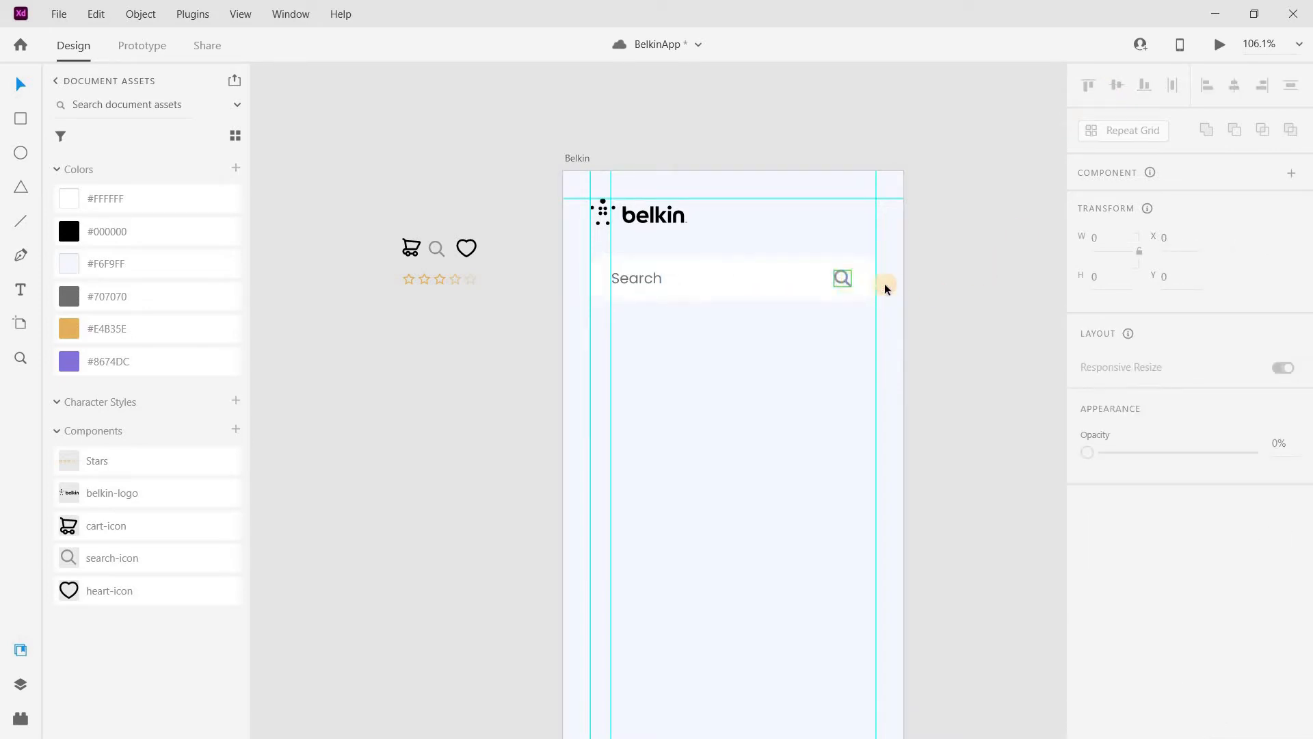
left_click(851, 279)
left_click(651, 286, "shift")
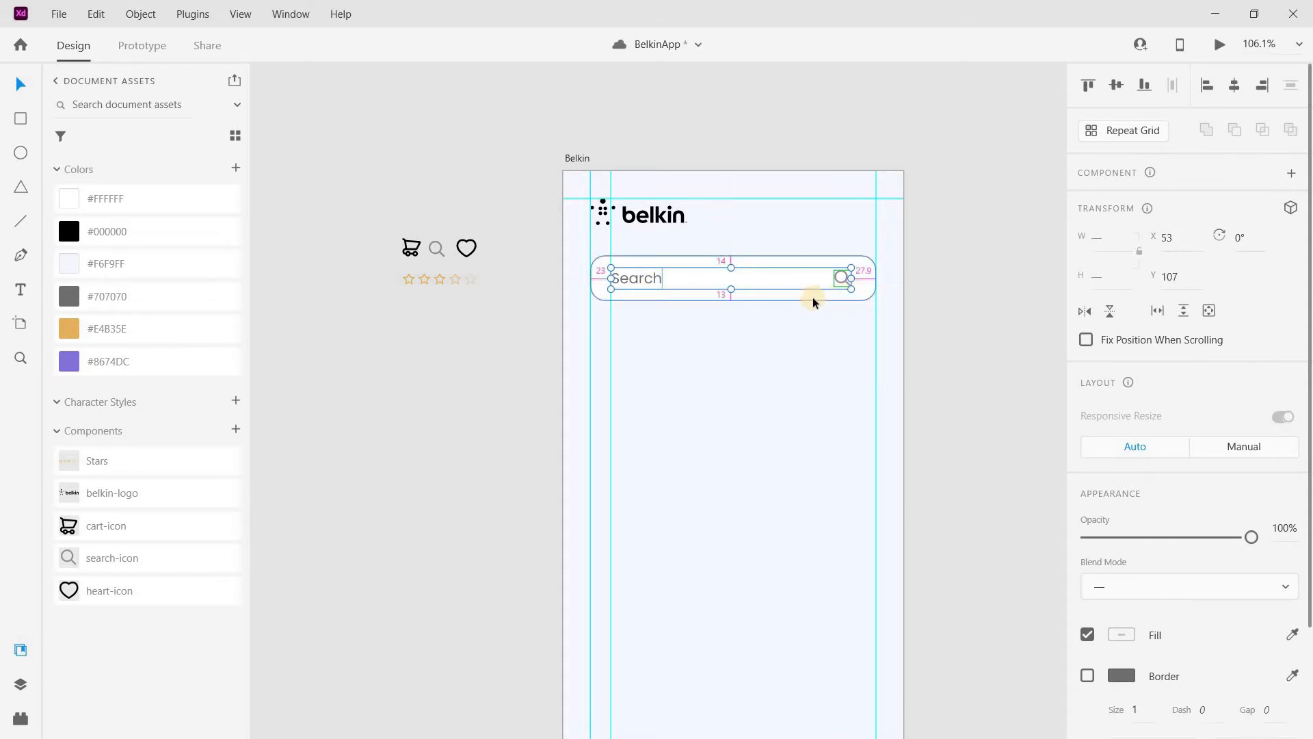
Add the text "Featured" on the artboard below the search bar.
scroll(813, 301, "down", 3)
key("t")
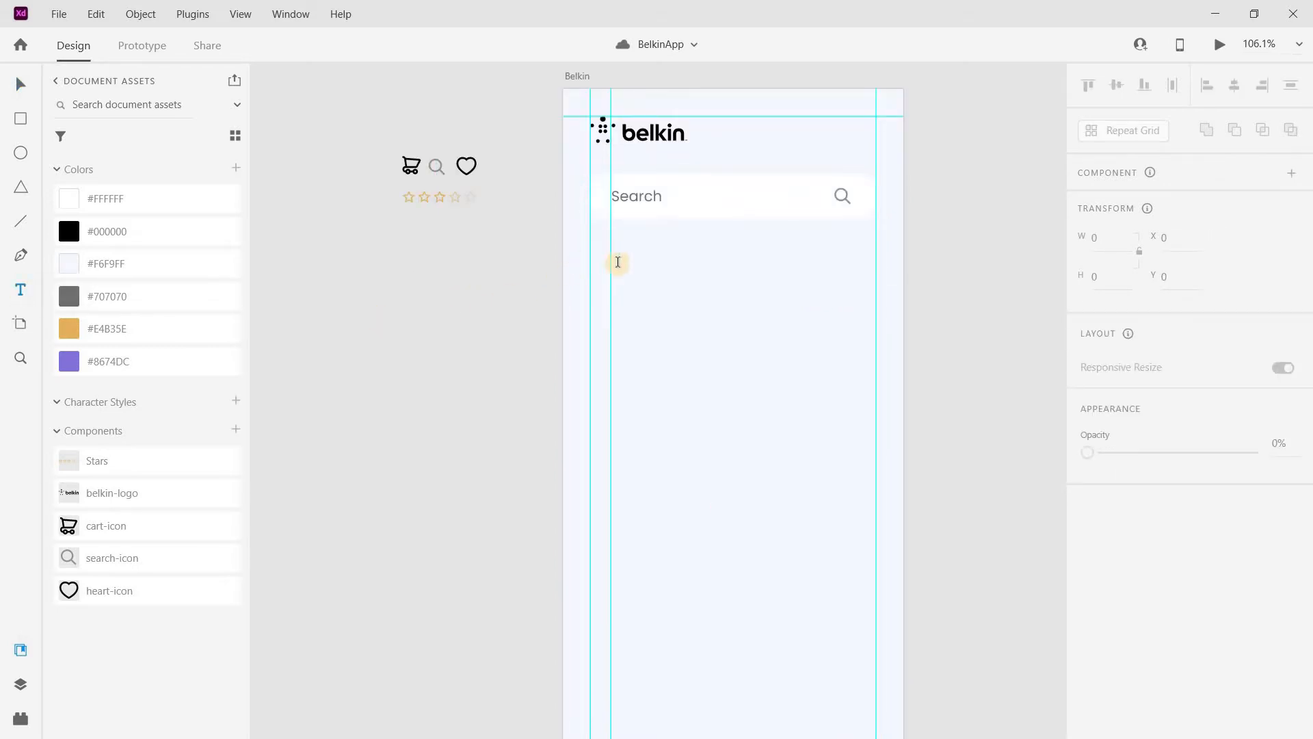
left_click(619, 262)
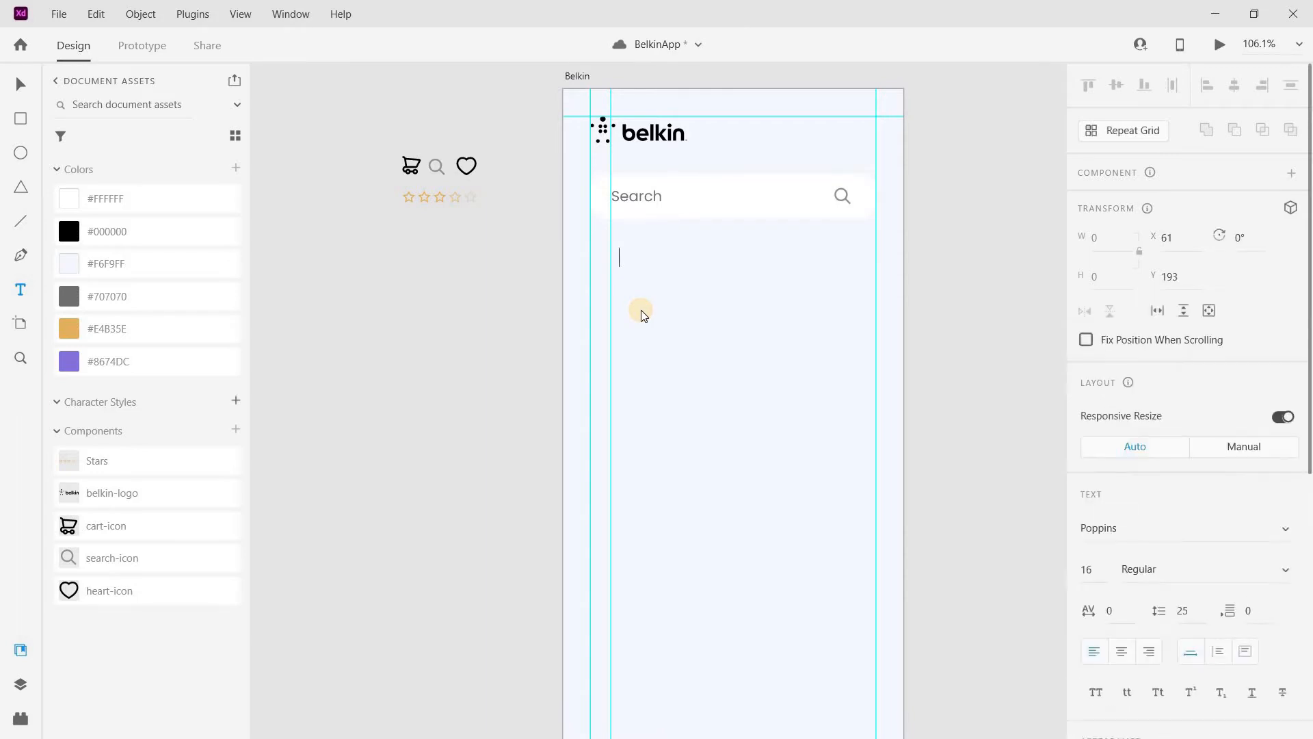
type("Featured")
key("Escape")
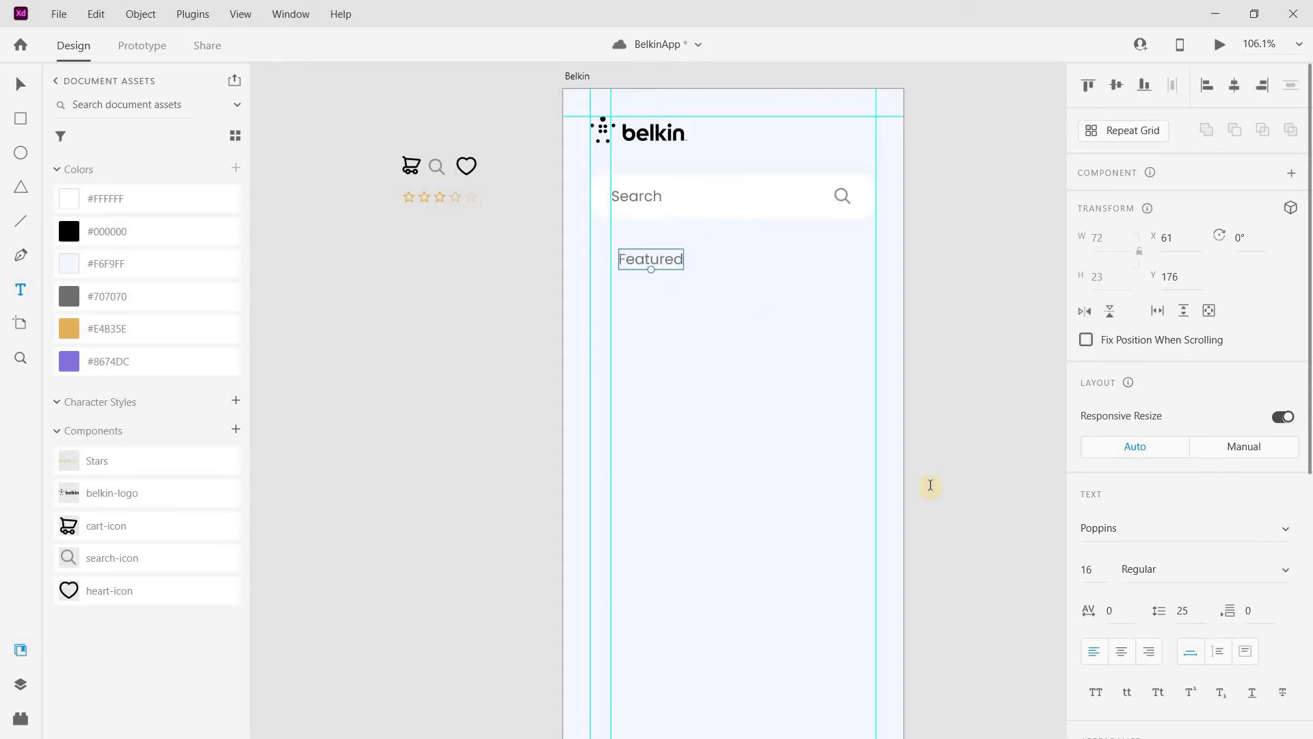
Set the "Featured" heading to font size 22 and Medium weight.
left_click(1095, 571)
key("Return")
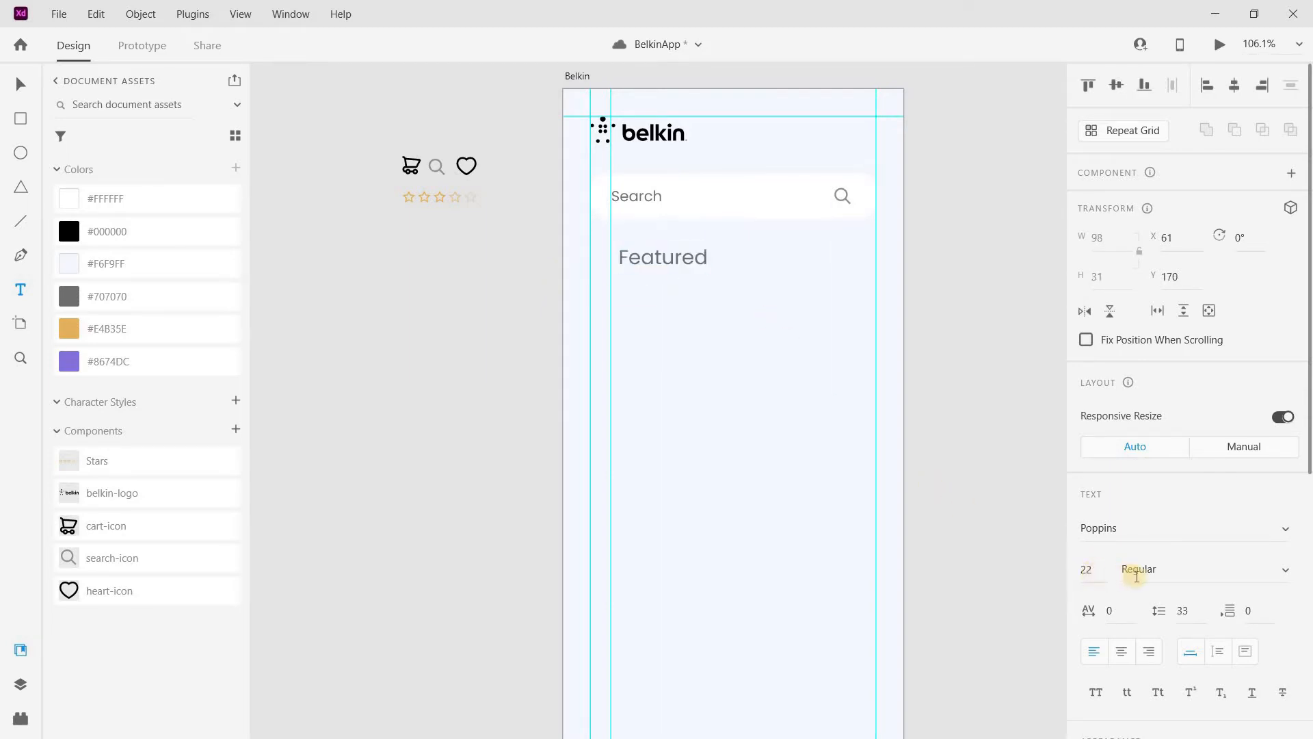
left_click(1160, 571)
double_click(1161, 571)
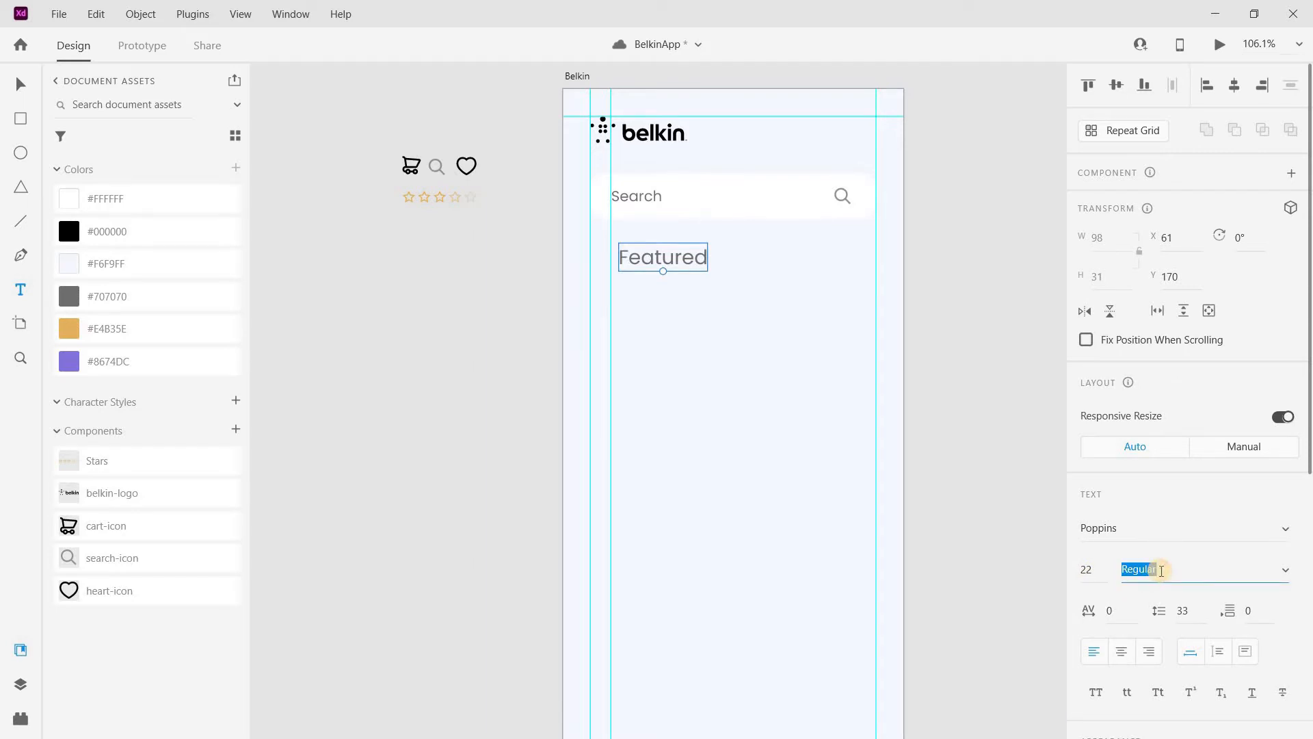
type("Medium")
key("Return")
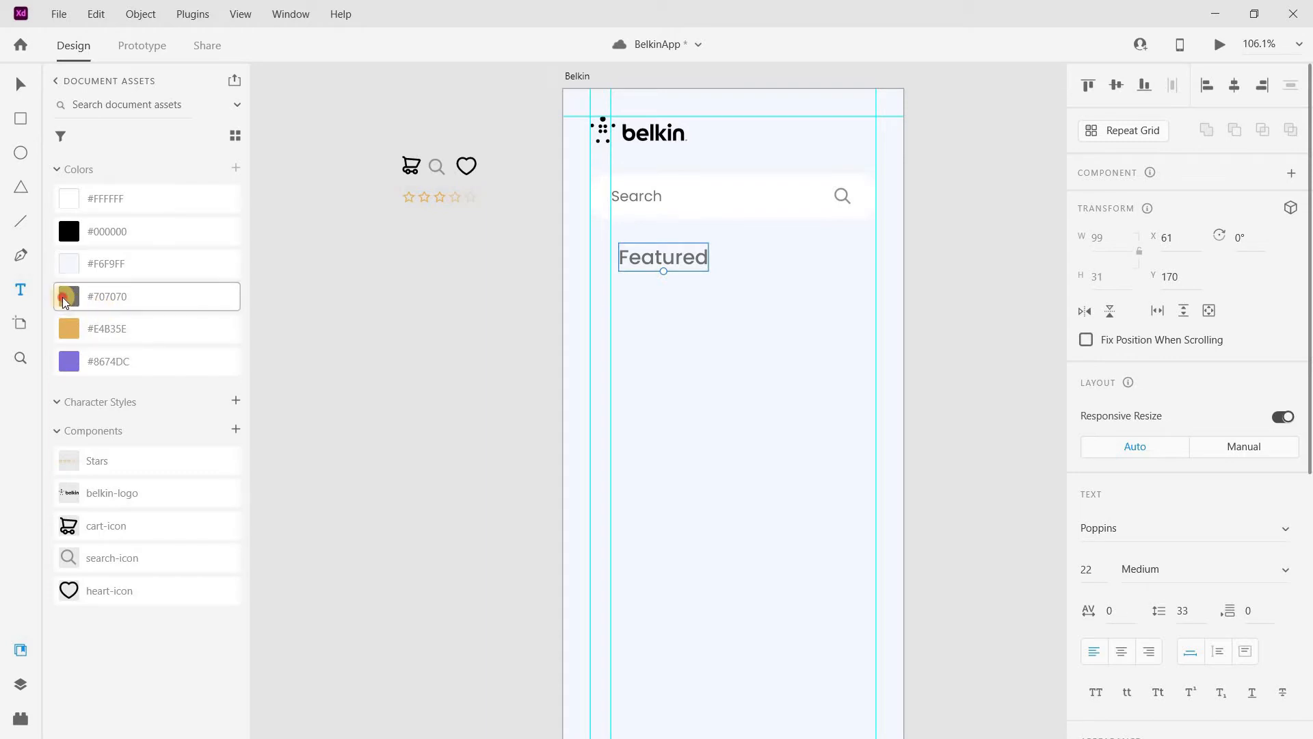
Align the "Featured" heading with the outer left guide at X 30 and lower it to Y 187.
key("v")
left_click_drag(638, 257, 630, 255)
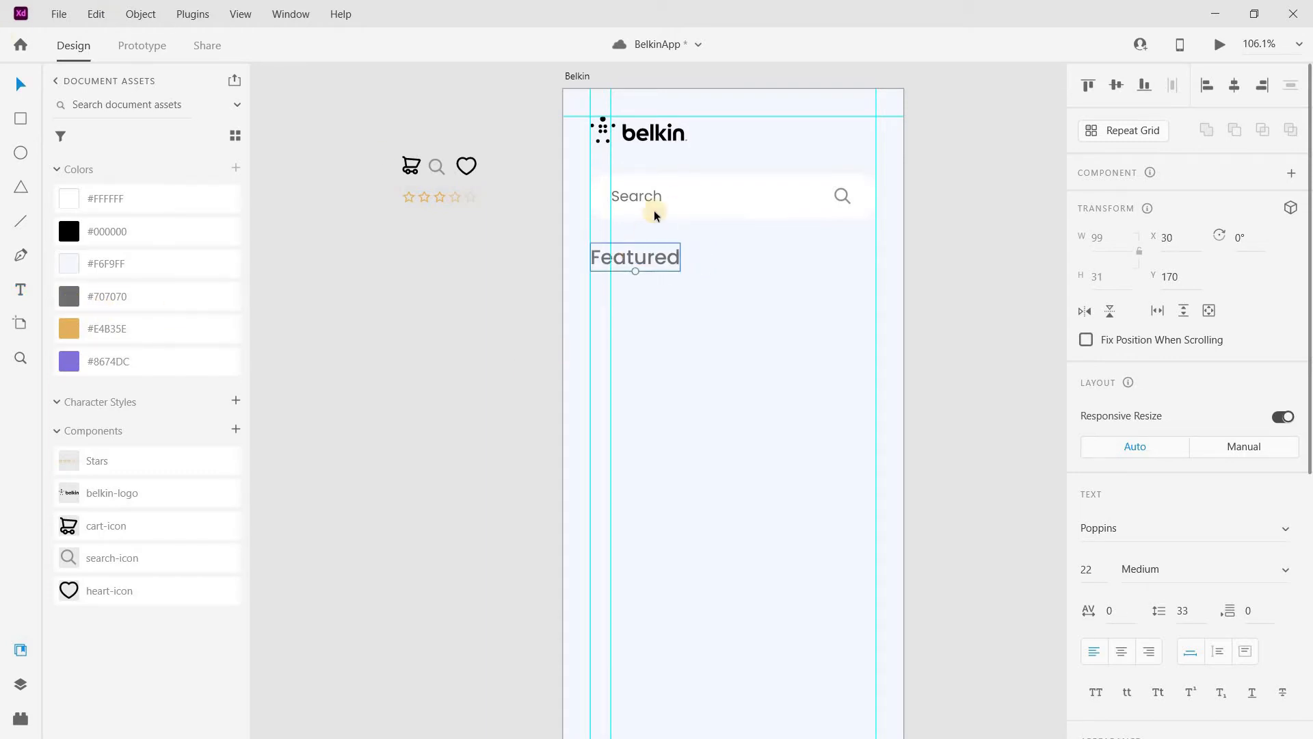
key("Down")
key("Down")
key("Down")
key("Down")
key("Down")
key("Down")
key("Down")
key("Down")
key("Down")
key("Down")
key("Down")
key("Down")
key("Down")
key("Down")
key("Down")
key("Down")
key("Down")
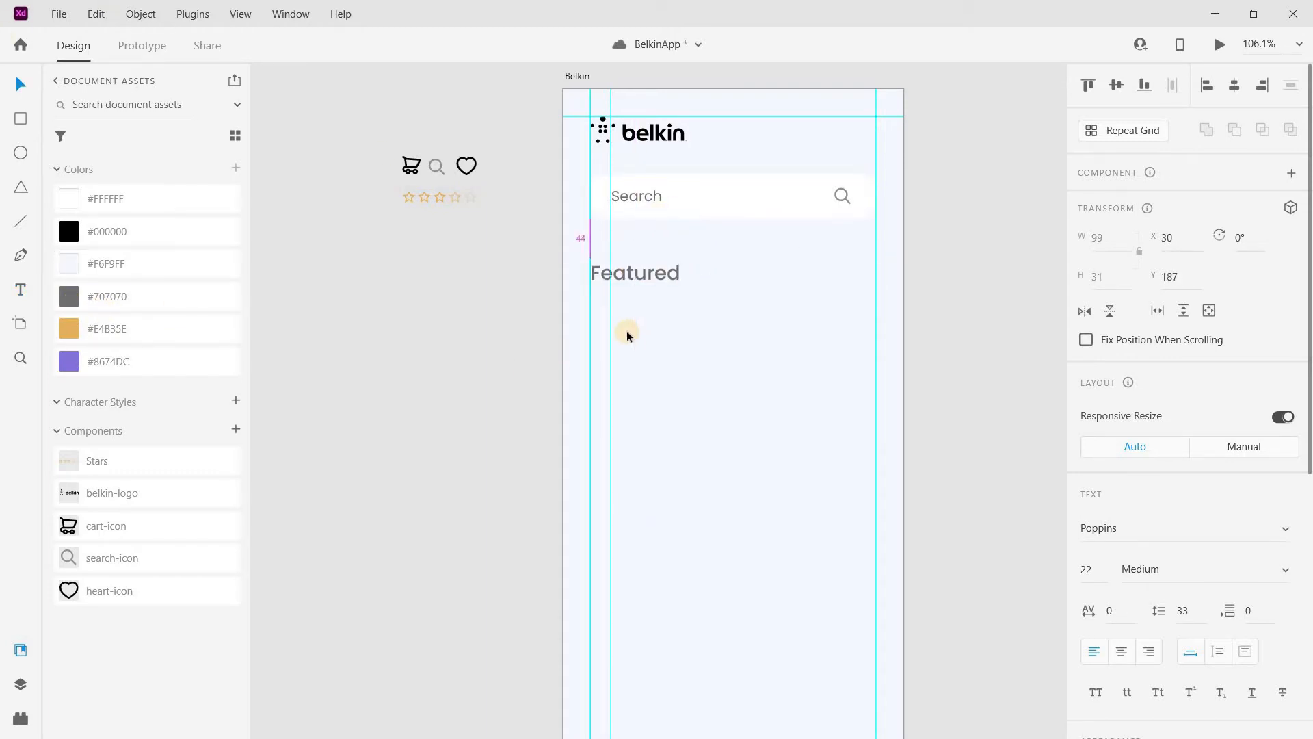
left_click(628, 335)
left_click(650, 272)
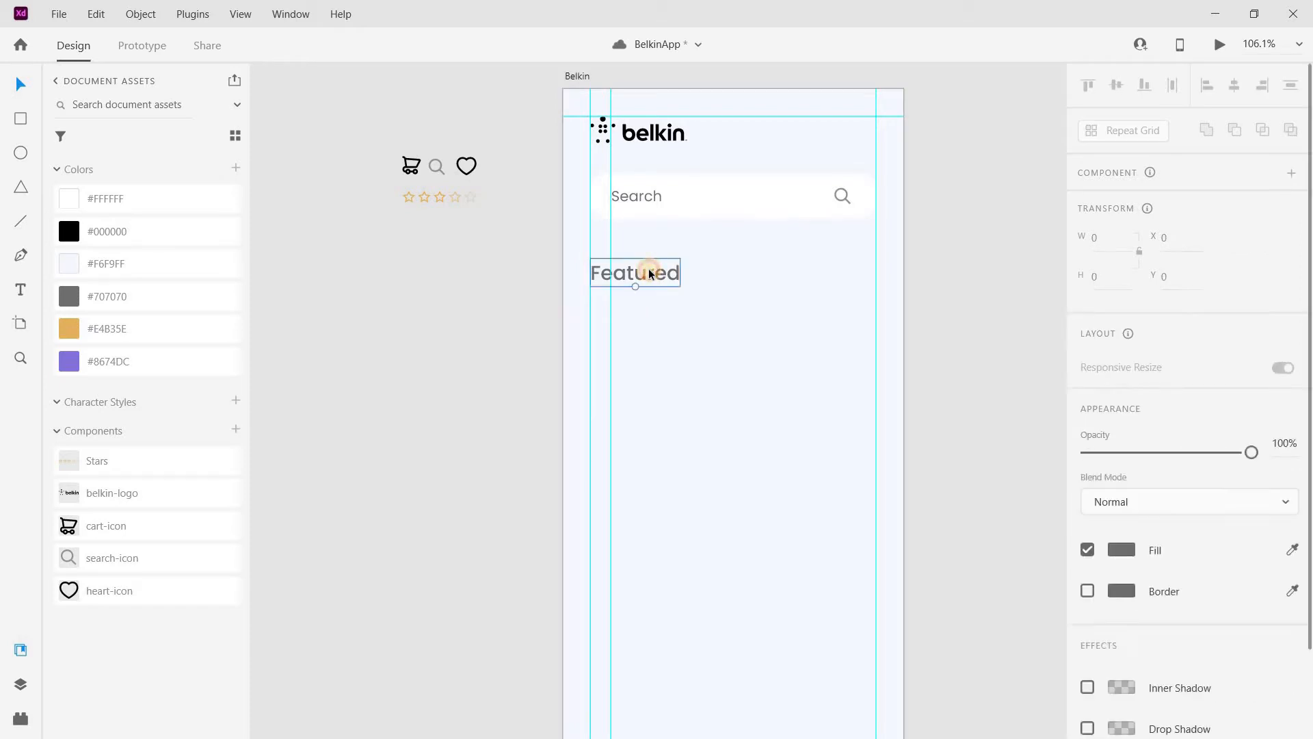
Duplicate the "Featured" heading directly below itself at Y 218 and turn the copy into a #000000 "Products" heading.
left_click_drag(650, 273, 651, 302)
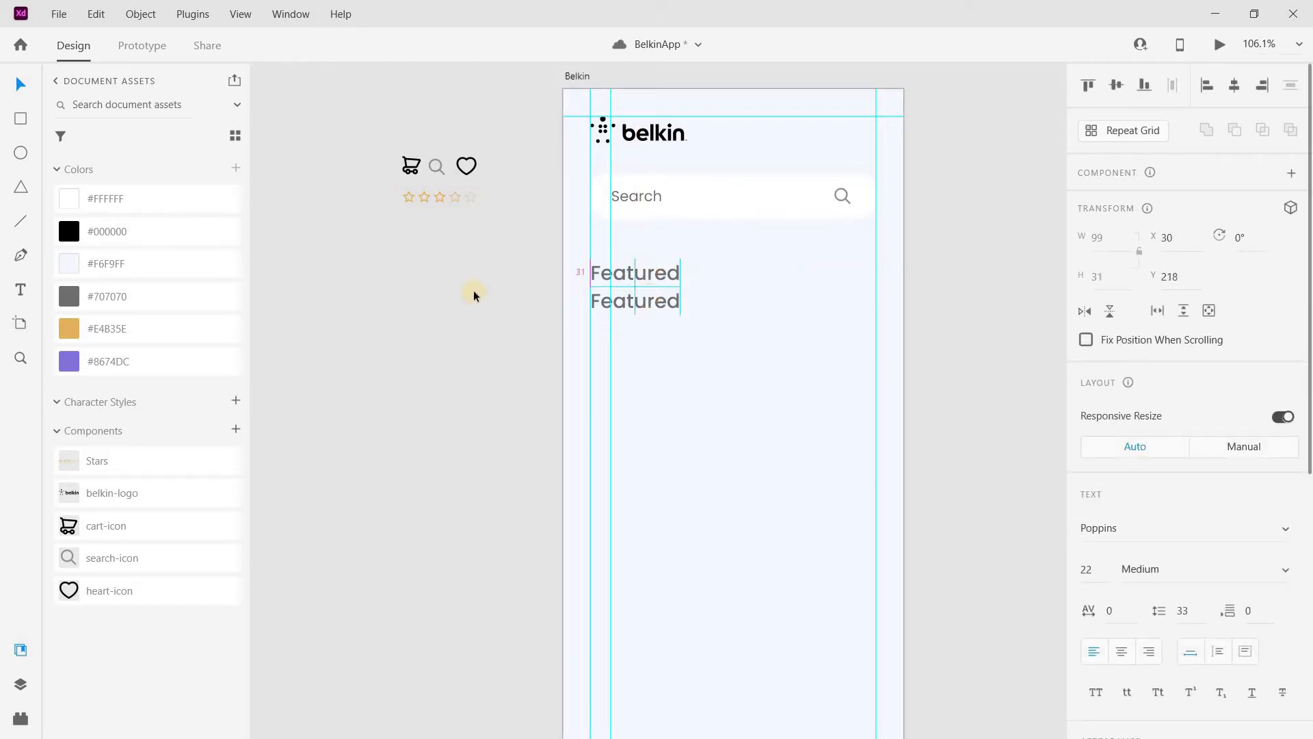
left_click(63, 228)
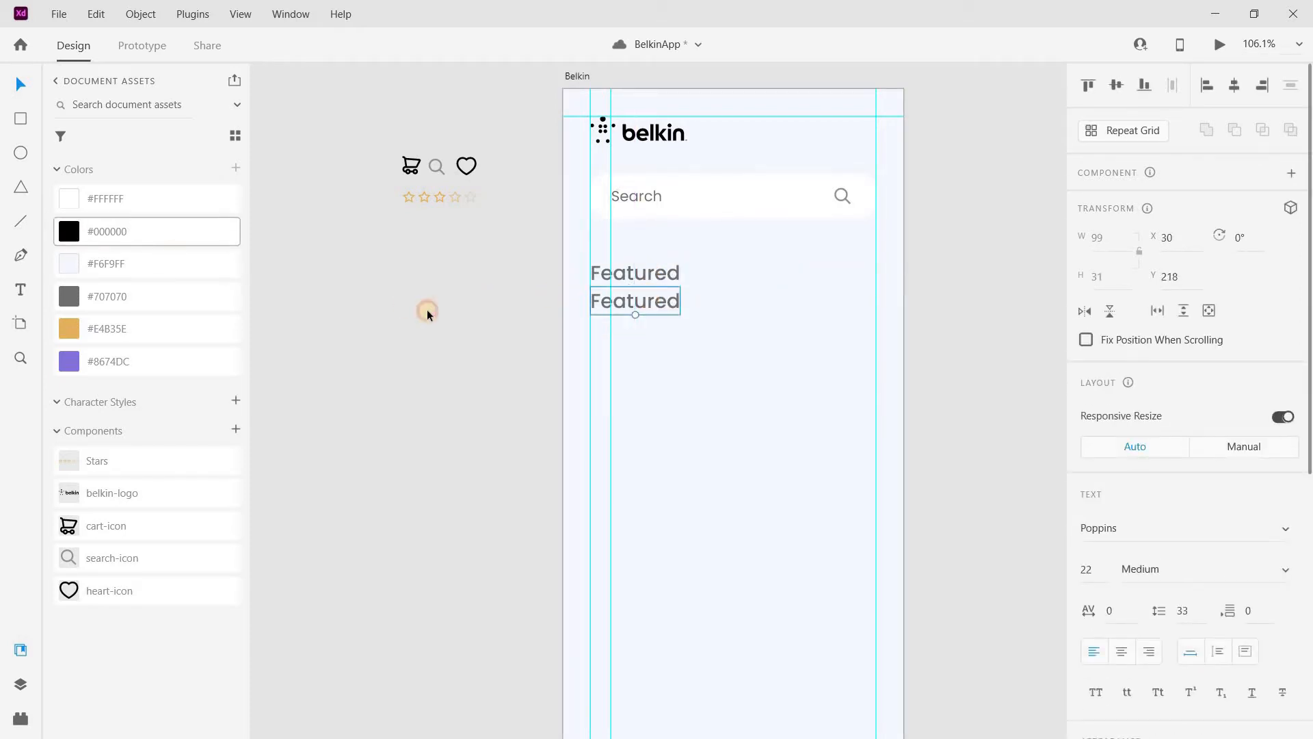
double_click(603, 302)
type("Products")
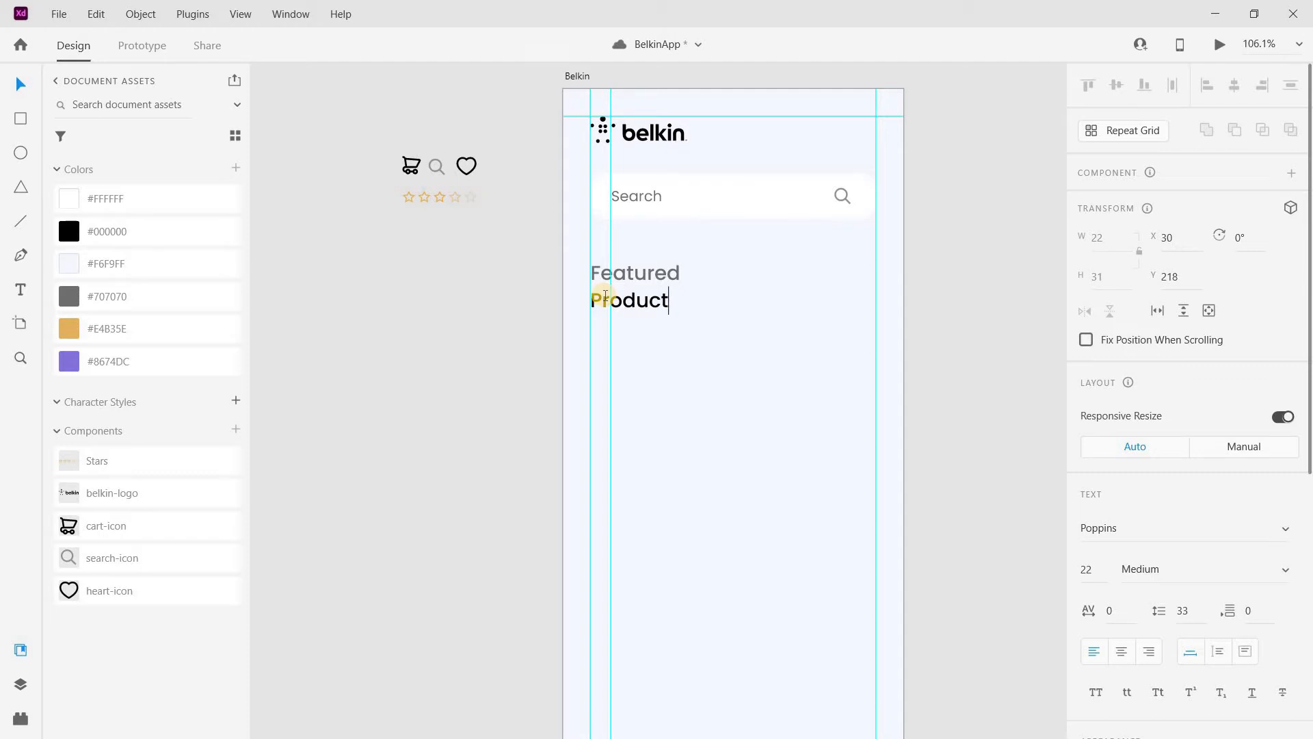
left_click(503, 354)
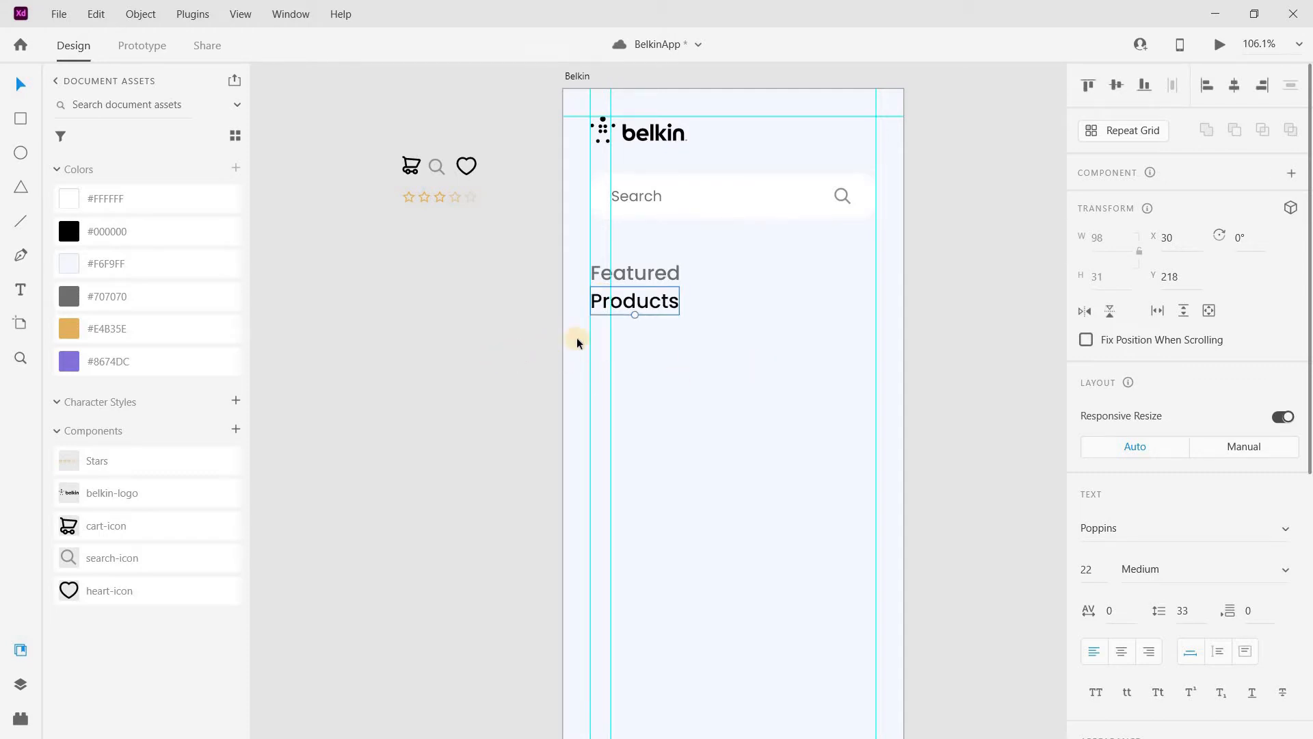
Set the "Products" heading to font size 40 and Bold weight.
left_click(697, 272)
left_click(661, 310)
left_click(1095, 561)
type("40")
key("Return")
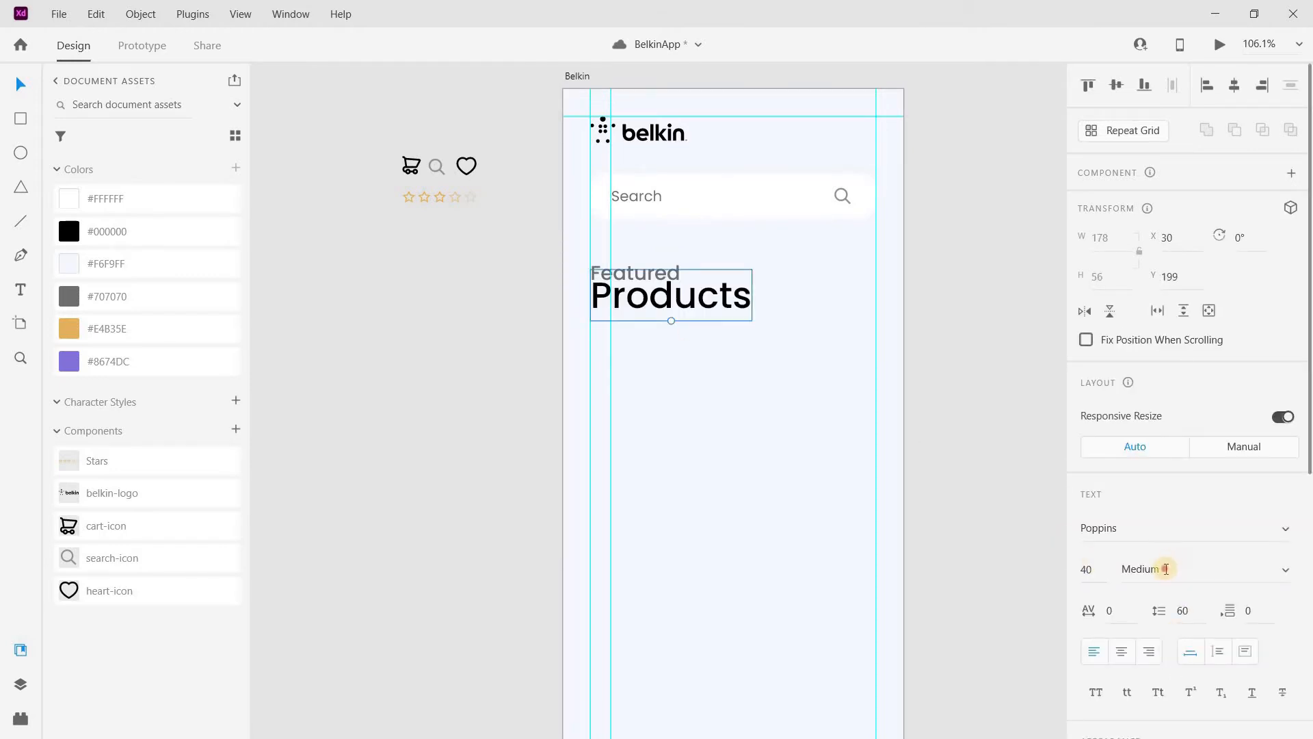
left_click(1167, 569)
type("Bold")
key("Return")
Draw a 24 × 24 circle in the artboard's upper-right corner at X 315, Y 30.
scroll(633, 269, "up", 3)
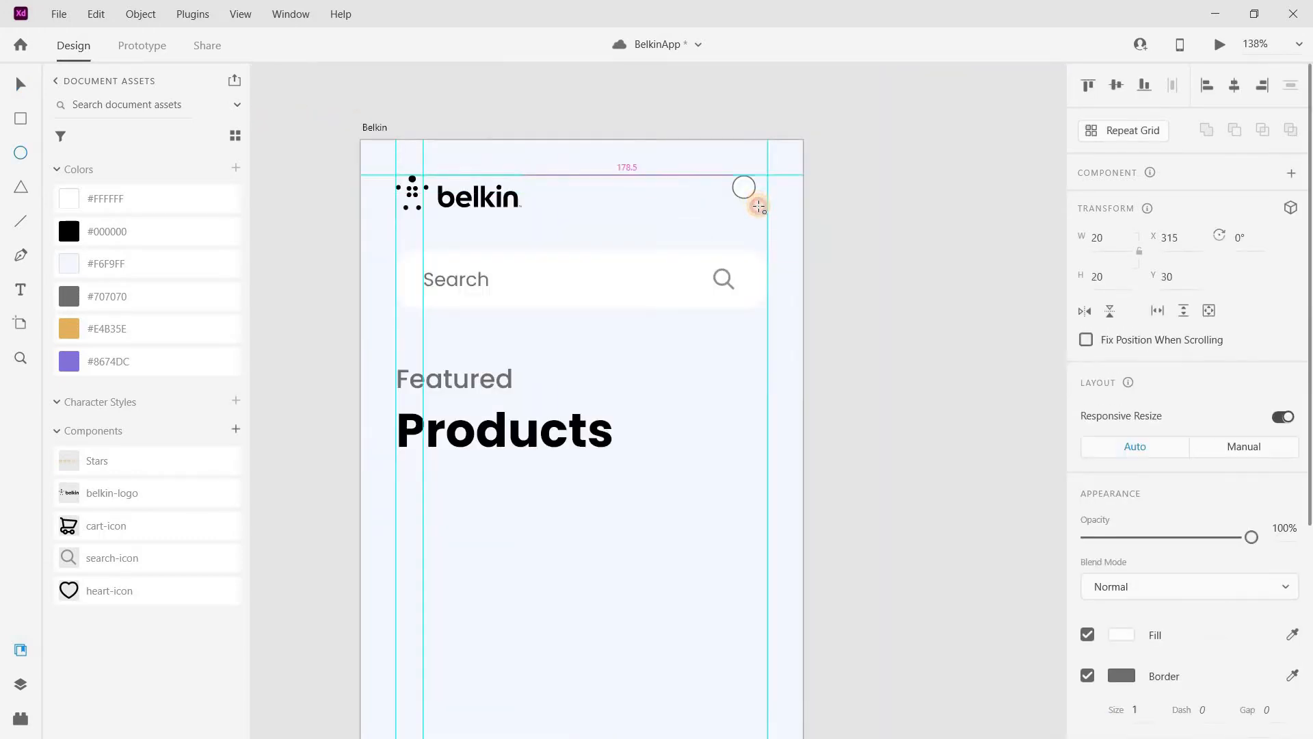
left_click_drag(760, 207, 759, 203)
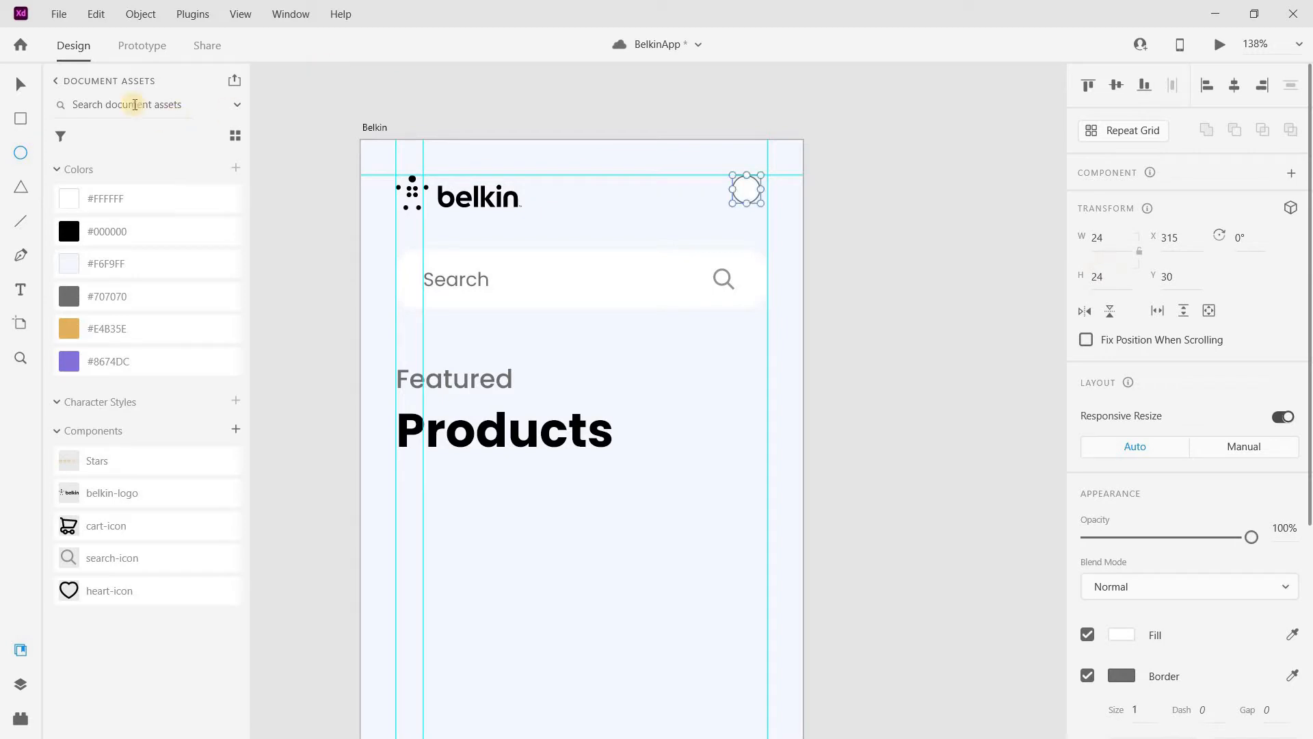
left_click(20, 84)
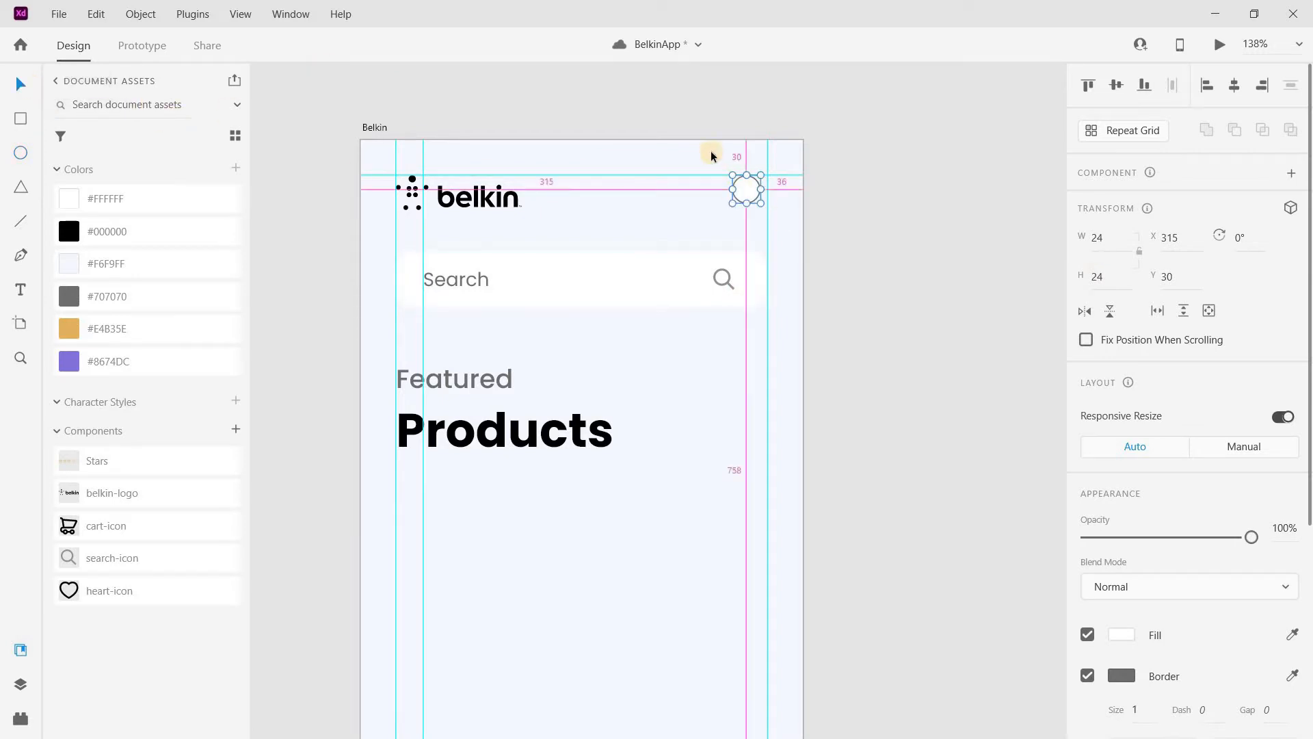
Align the circle with the right margin guide at X 321, Y 30 and remove its border.
scroll(712, 156, "up", 5)
left_click_drag(704, 143, 706, 127)
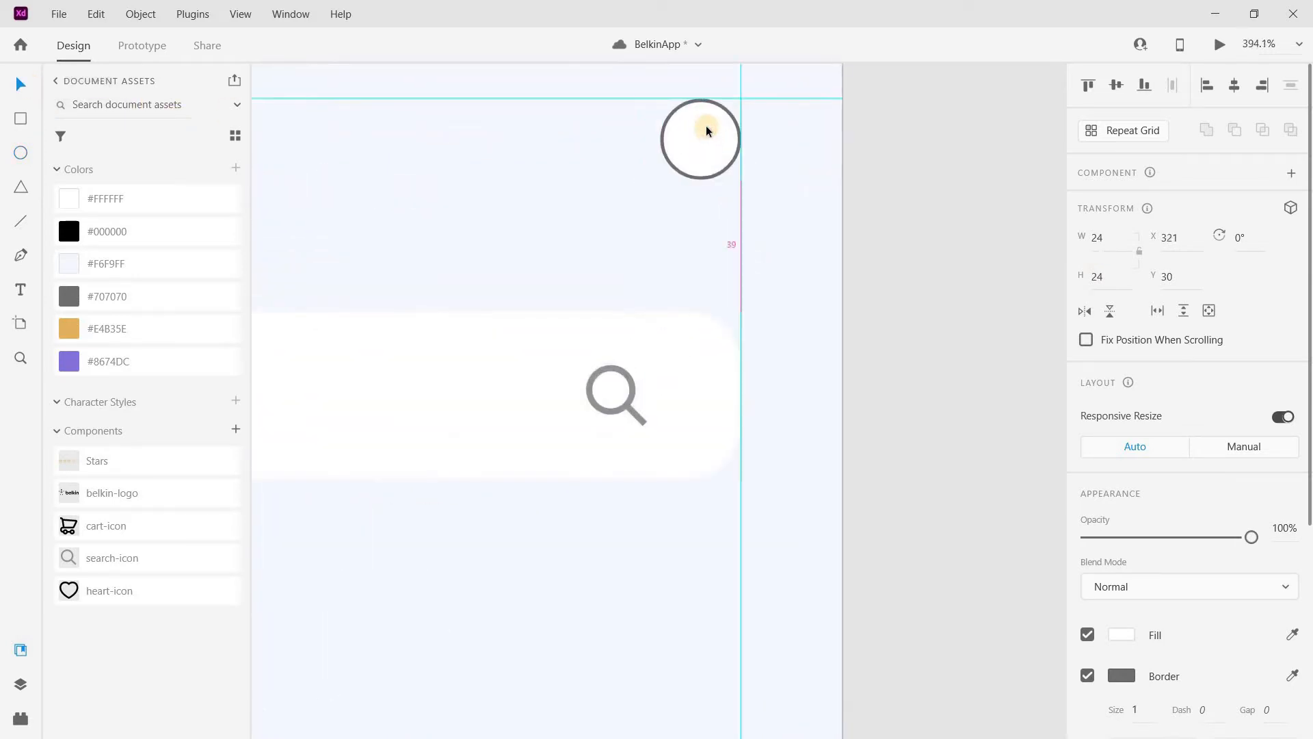
left_click(1087, 674)
Add an instance of the cart-icon component to the artboard and place it over the white circle.
scroll(907, 376, "down", 7)
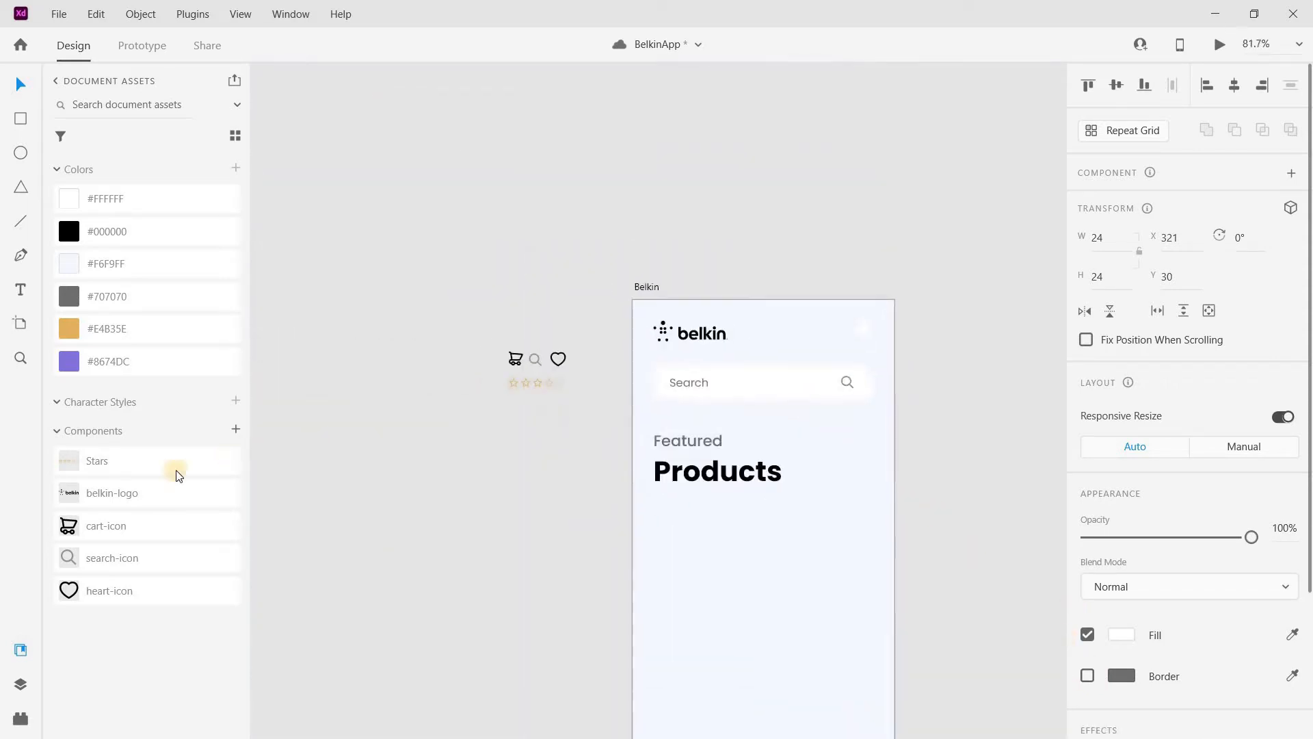
left_click_drag(72, 533, 868, 347)
scroll(782, 381, "up", 8)
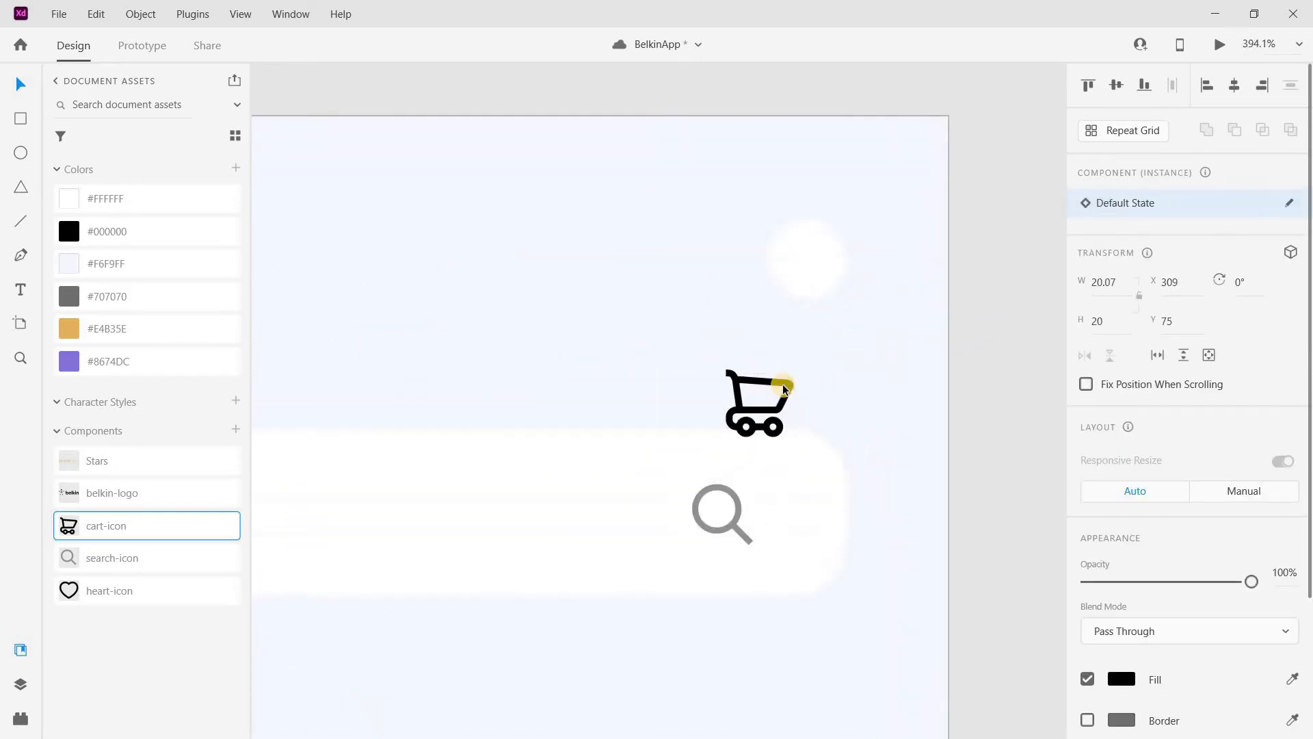
left_click_drag(783, 389, 841, 239)
Enlarge the circle from its centre to 28 × 28 and centre the cart icon horizontally on it.
left_click(826, 294)
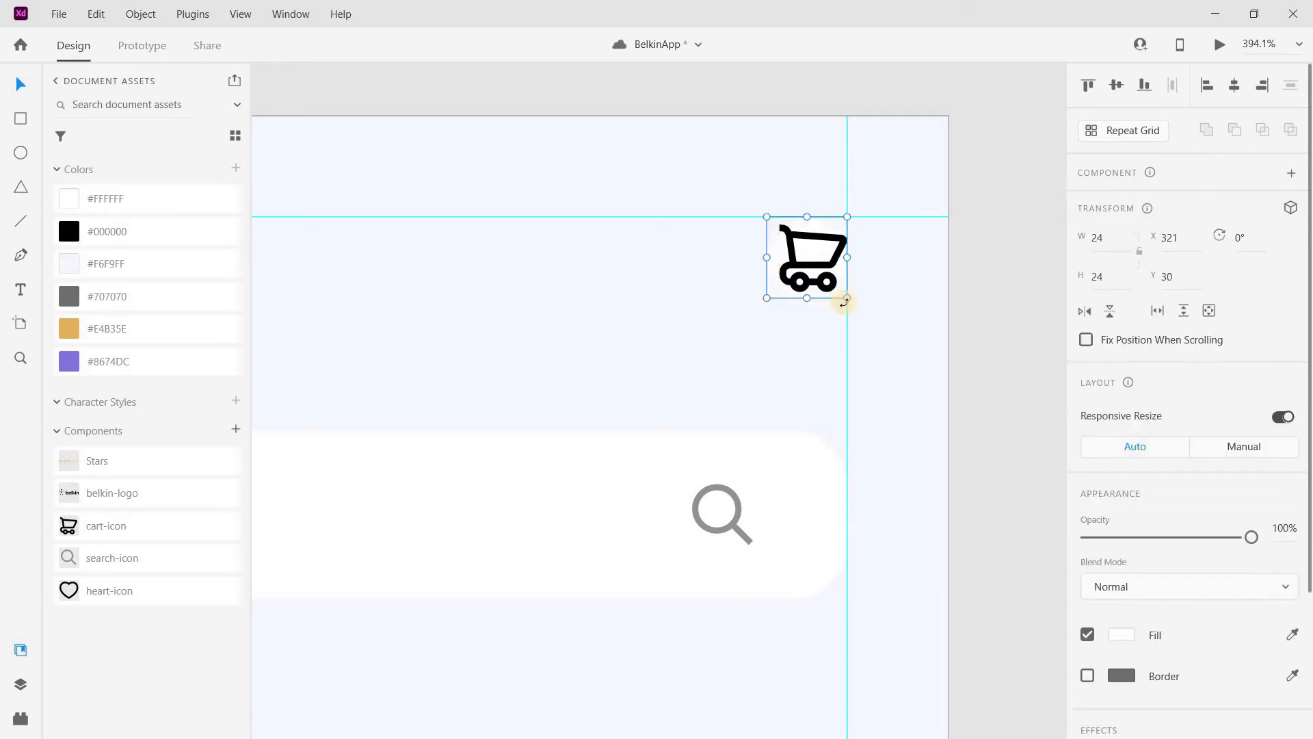
left_click_drag(849, 302, 855, 314)
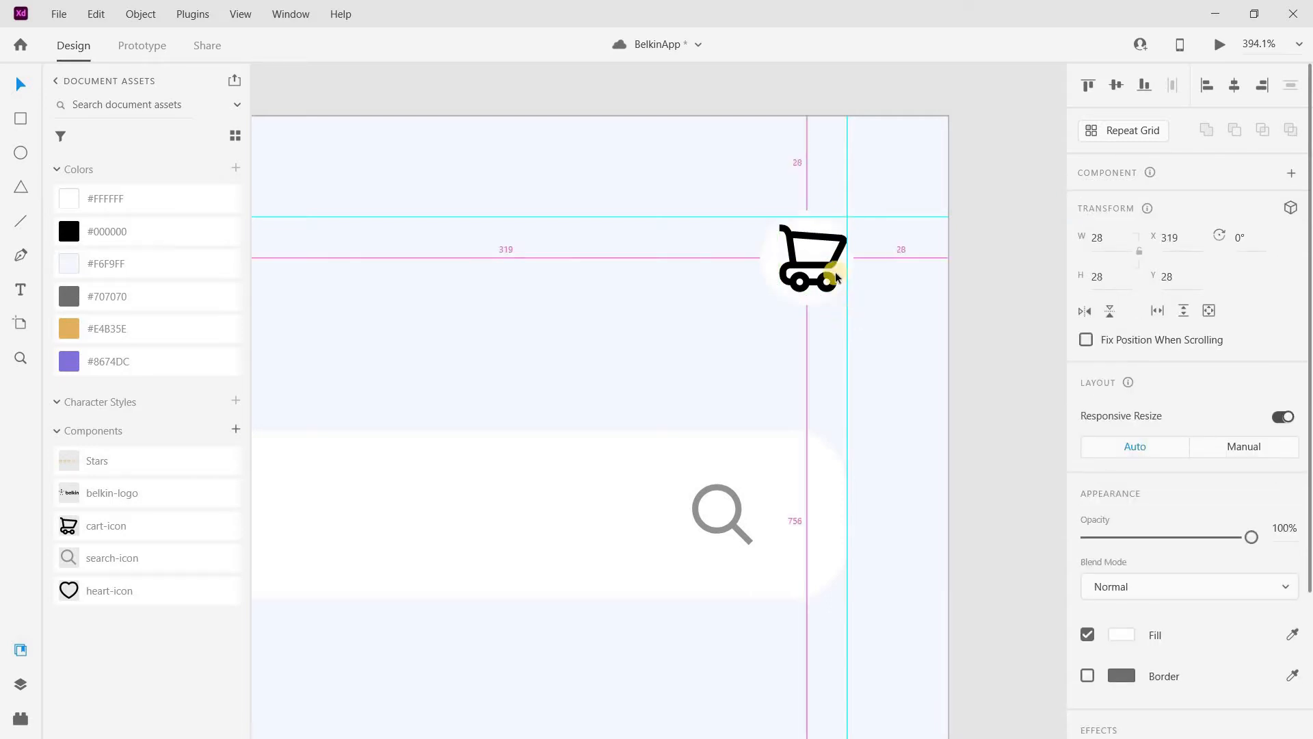
left_click(790, 271)
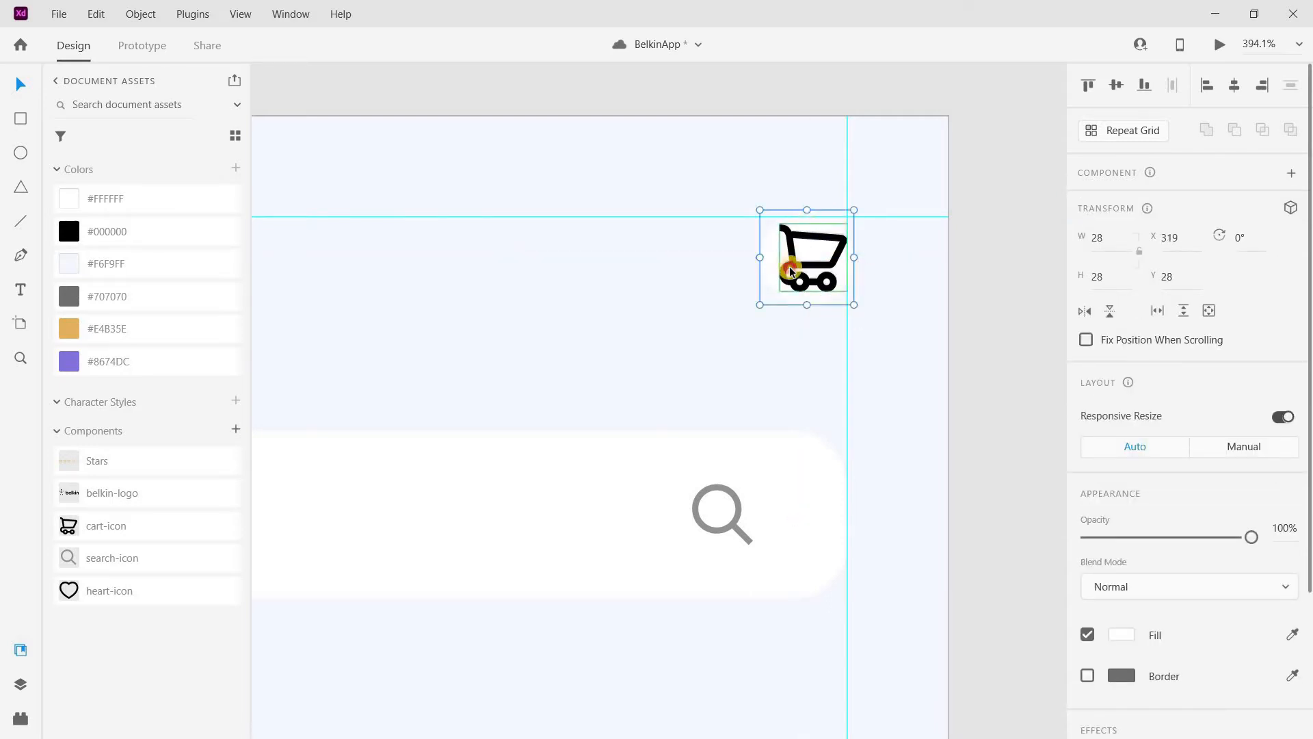
left_click(766, 252, "shift")
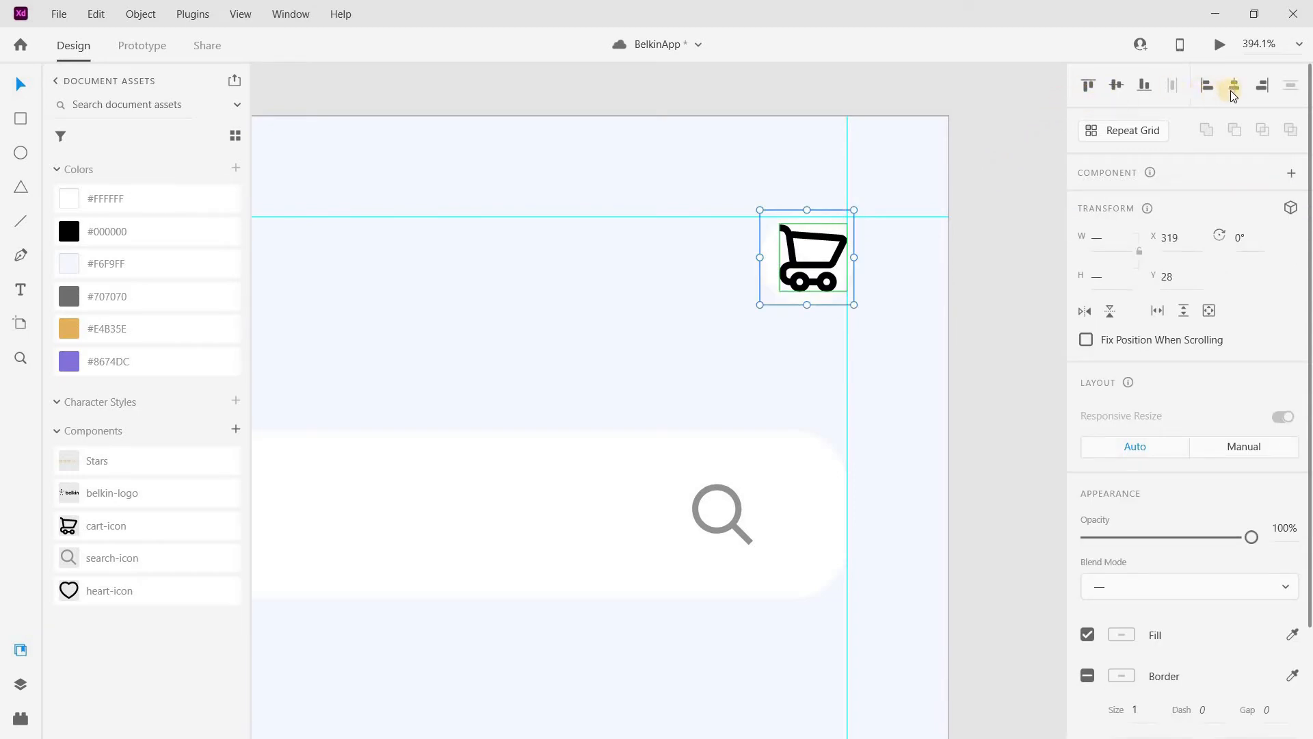
key("shift+c")
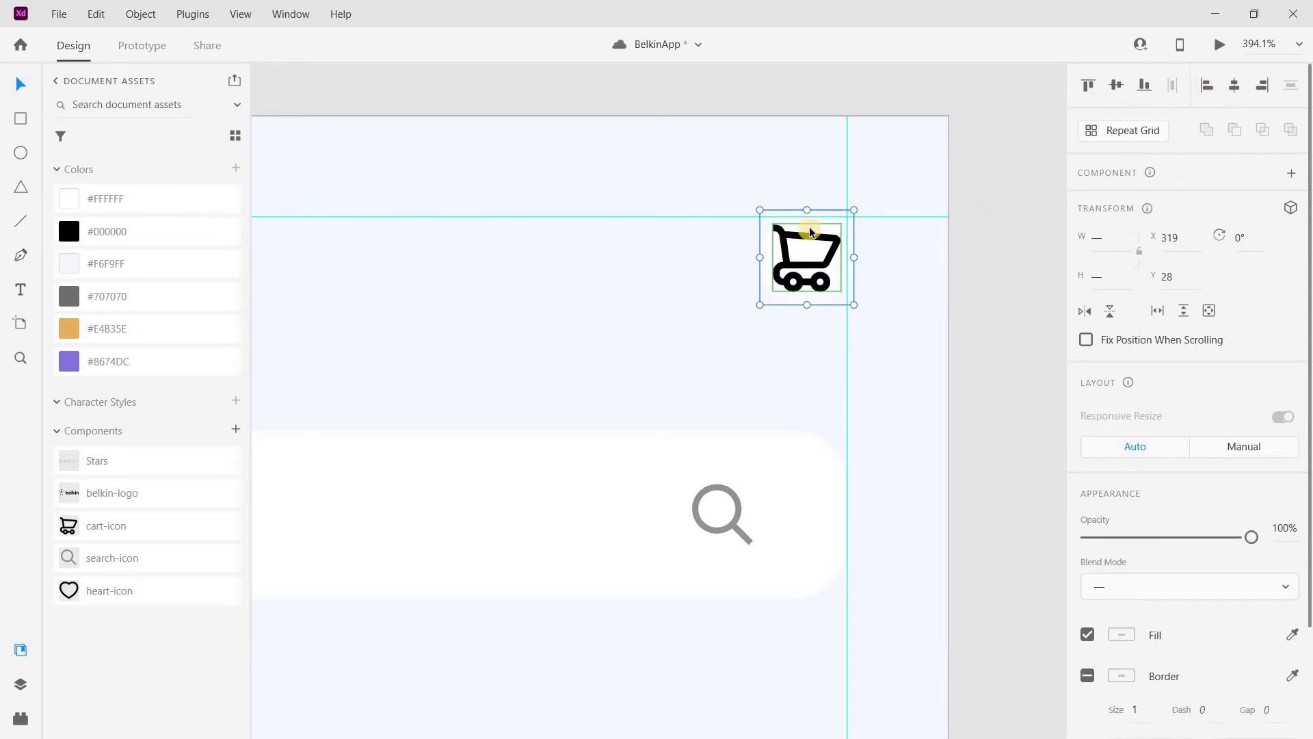
Move the circle and cart icon together to X 317, Y 30 so the circle meets the top and right guides.
scroll(810, 232, "up", 4)
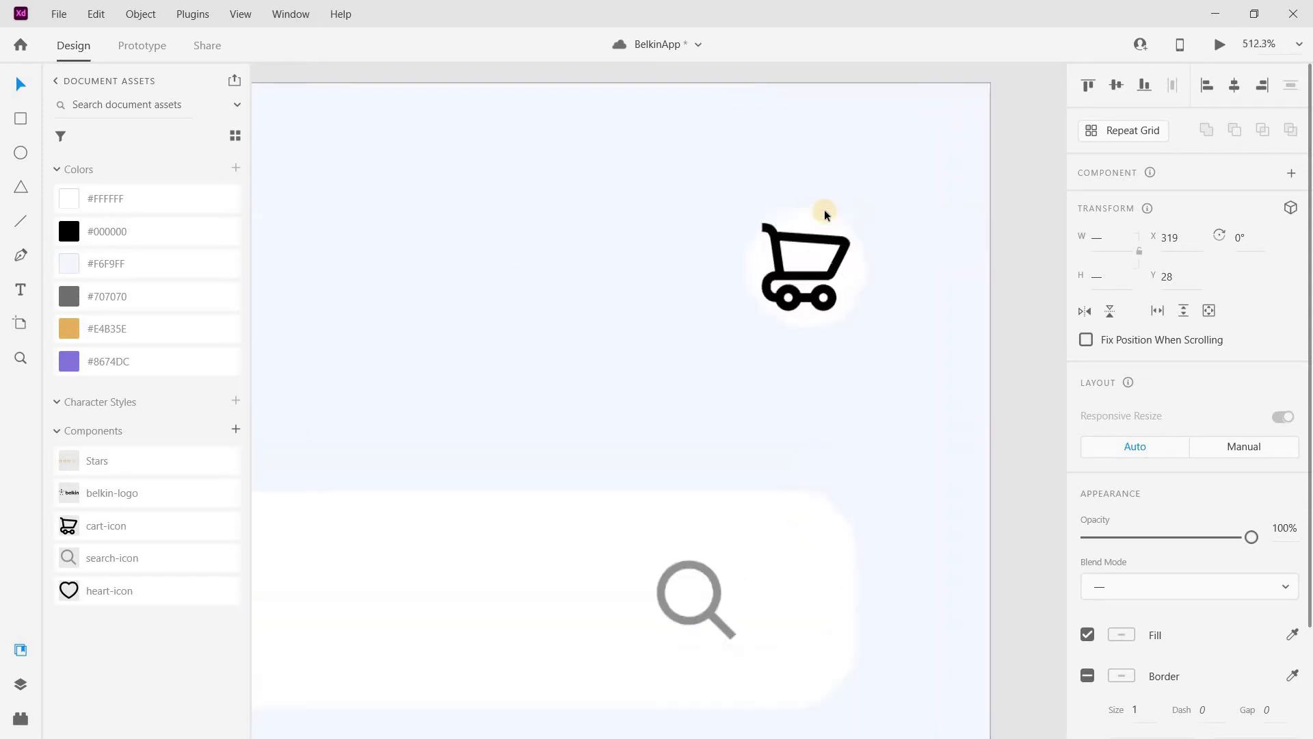
left_click(853, 121)
left_click(808, 244)
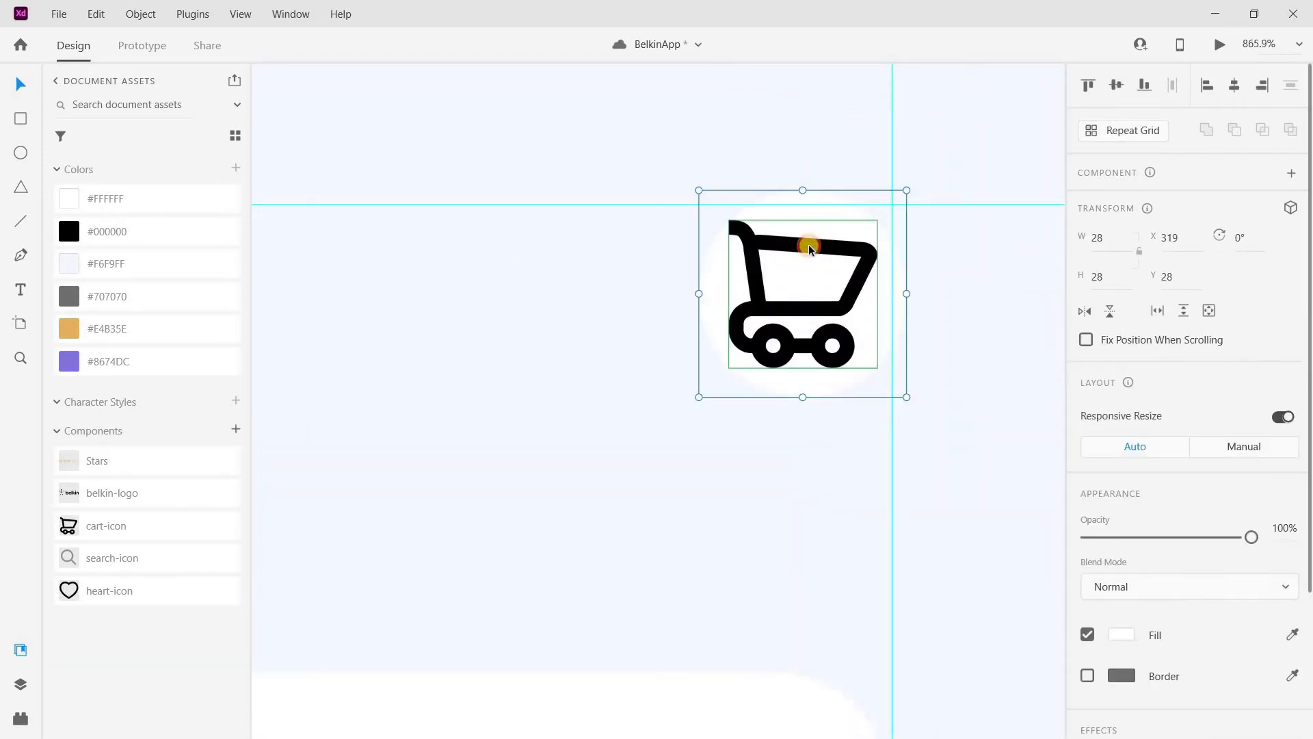
left_click(809, 244, "shift")
key("Down")
key("Down")
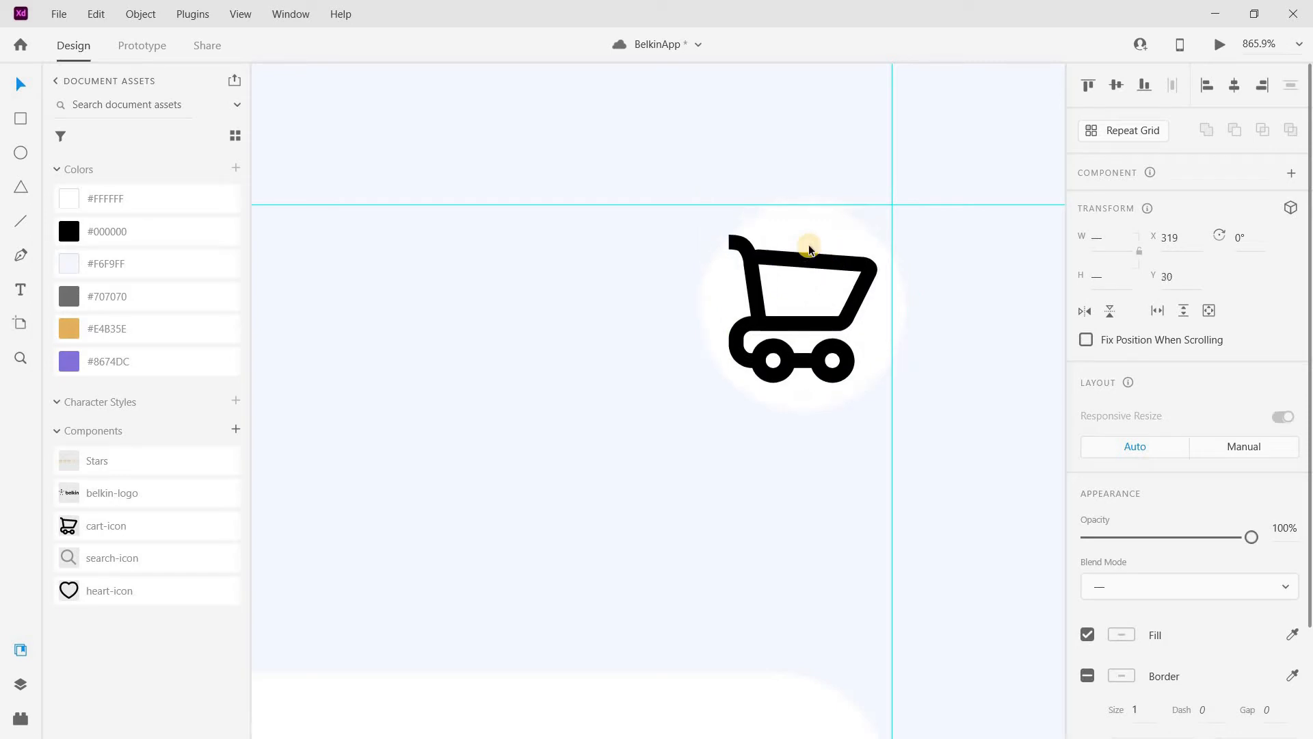
key("Left")
key("Left")
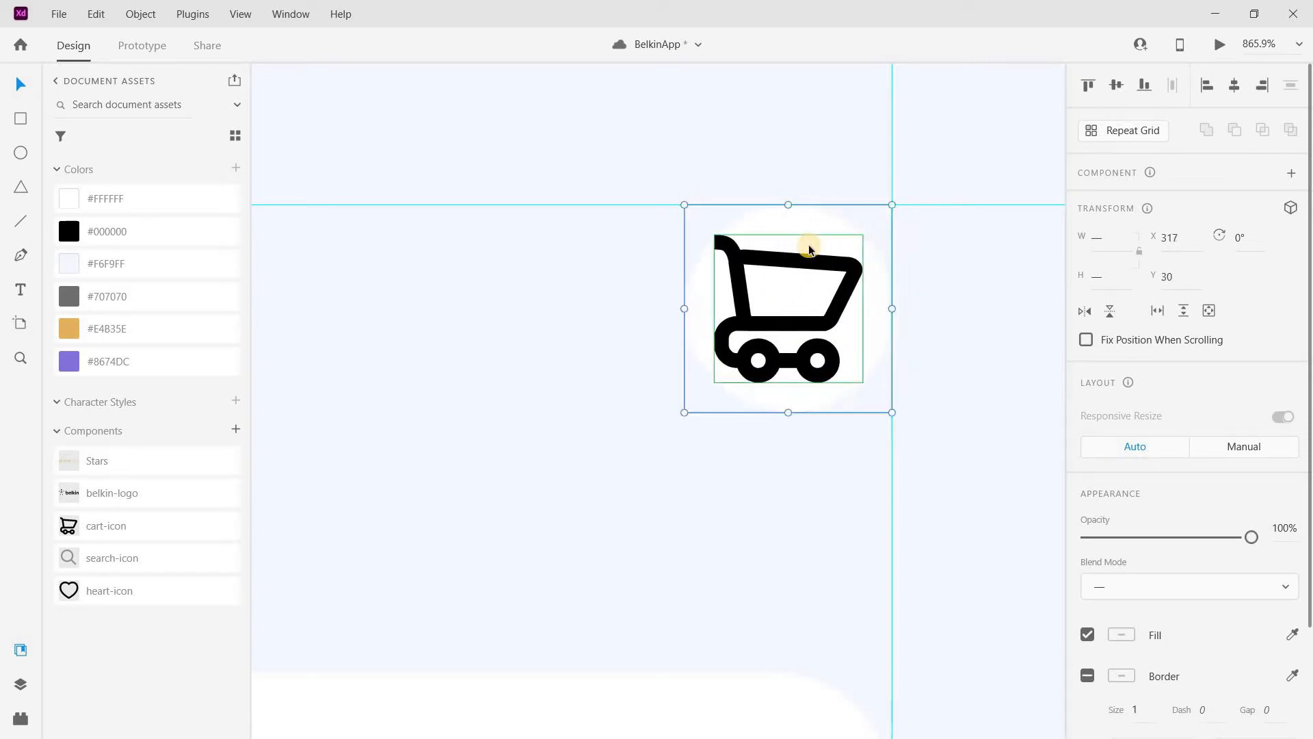
key("Escape")
Draw a rectangle below the "Products" heading at X 30, Y 317 and set its size to 170 × 55.
key("ctrl+0")
key("r")
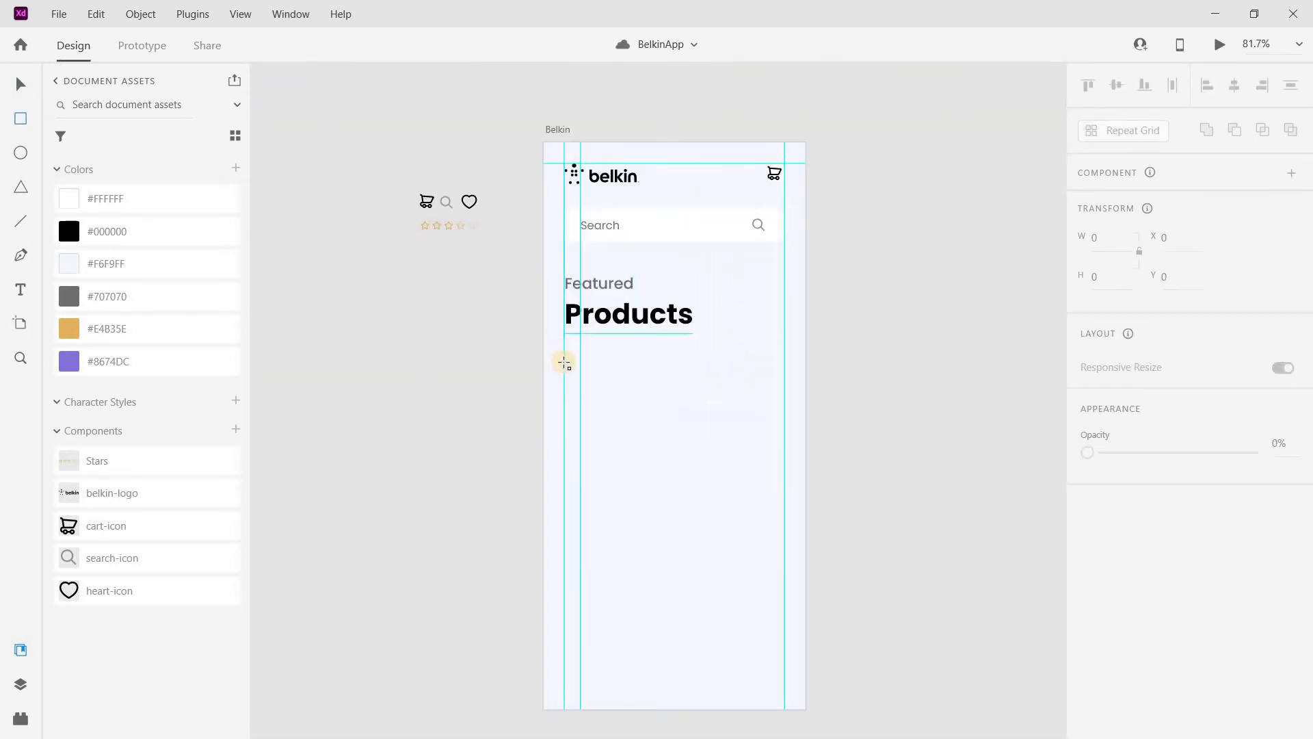
left_click_drag(563, 363, 657, 405)
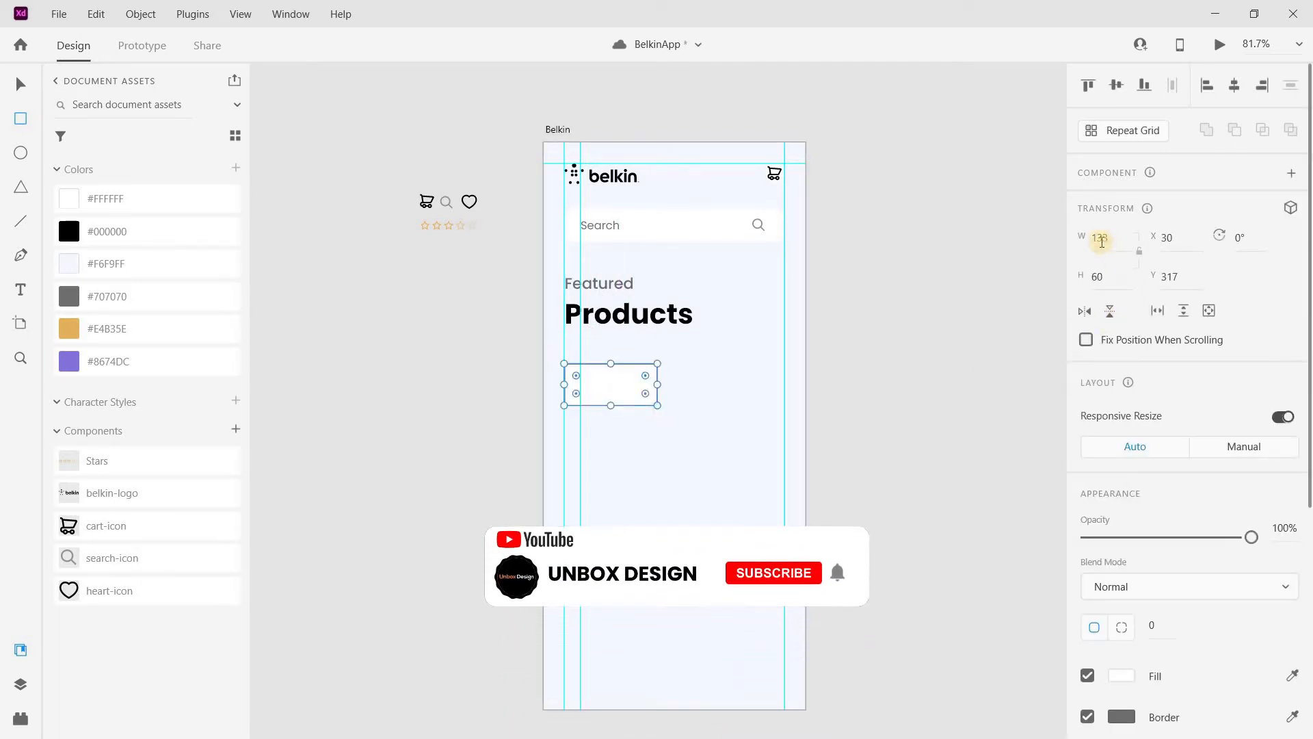
left_click(1100, 239)
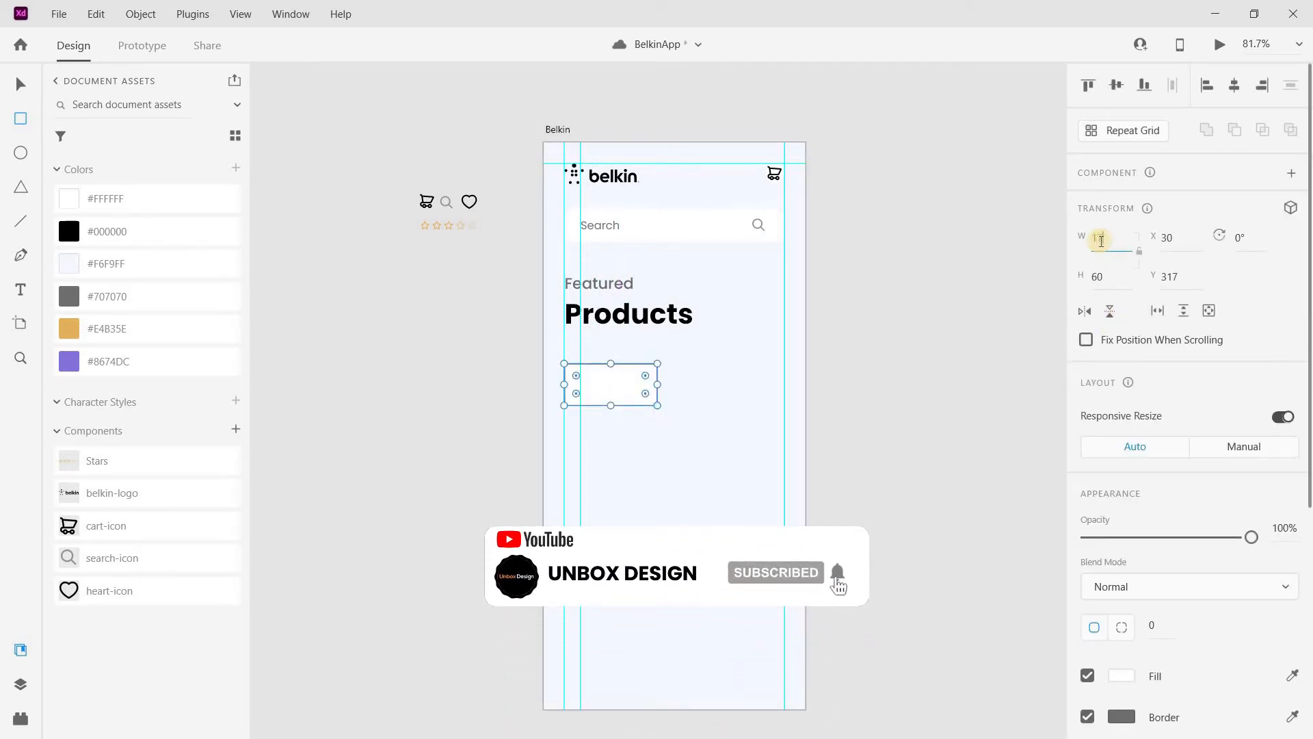
type("170")
left_click(1097, 272)
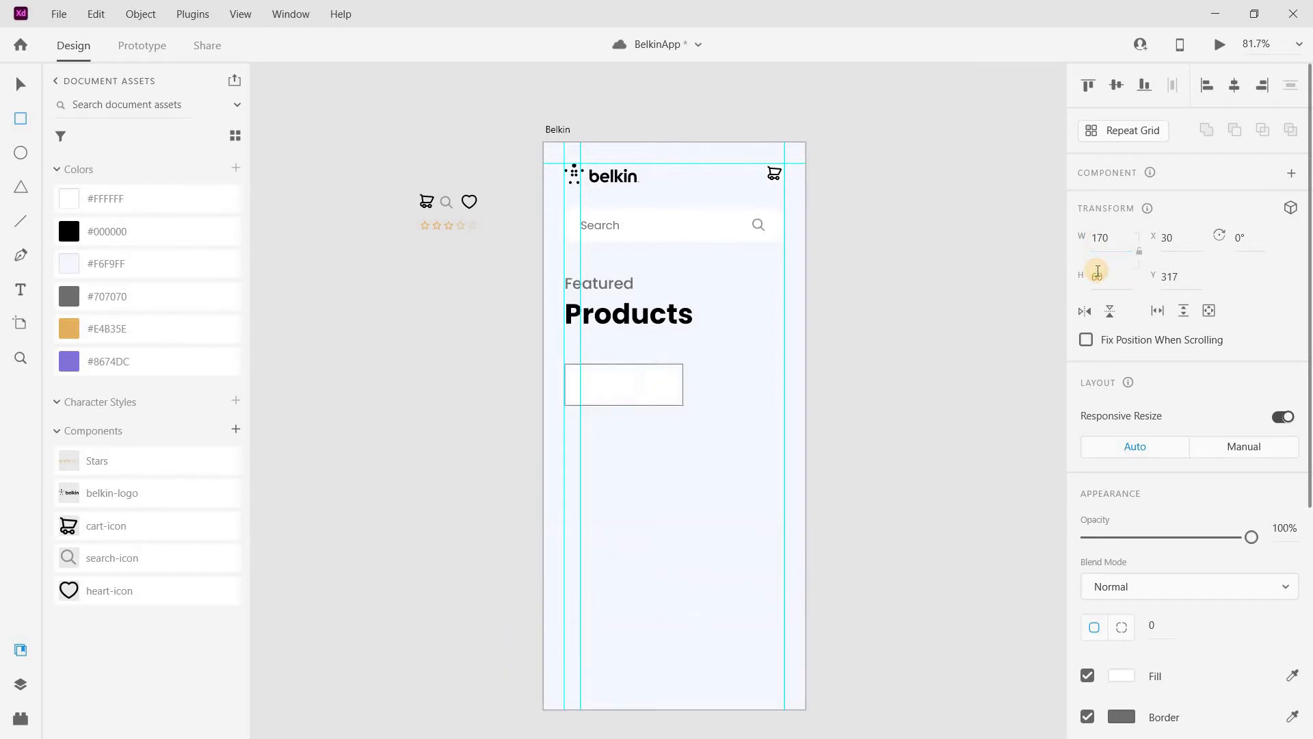
left_click(1097, 272)
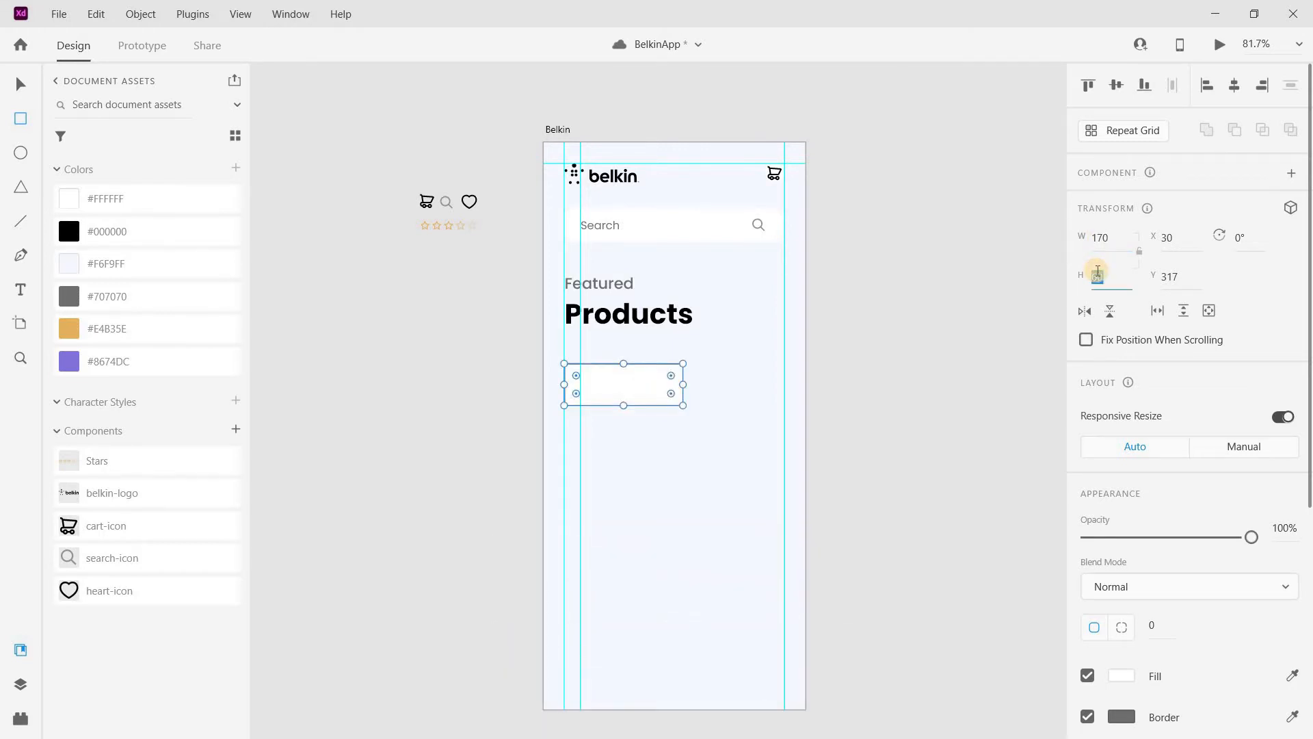
key("Return")
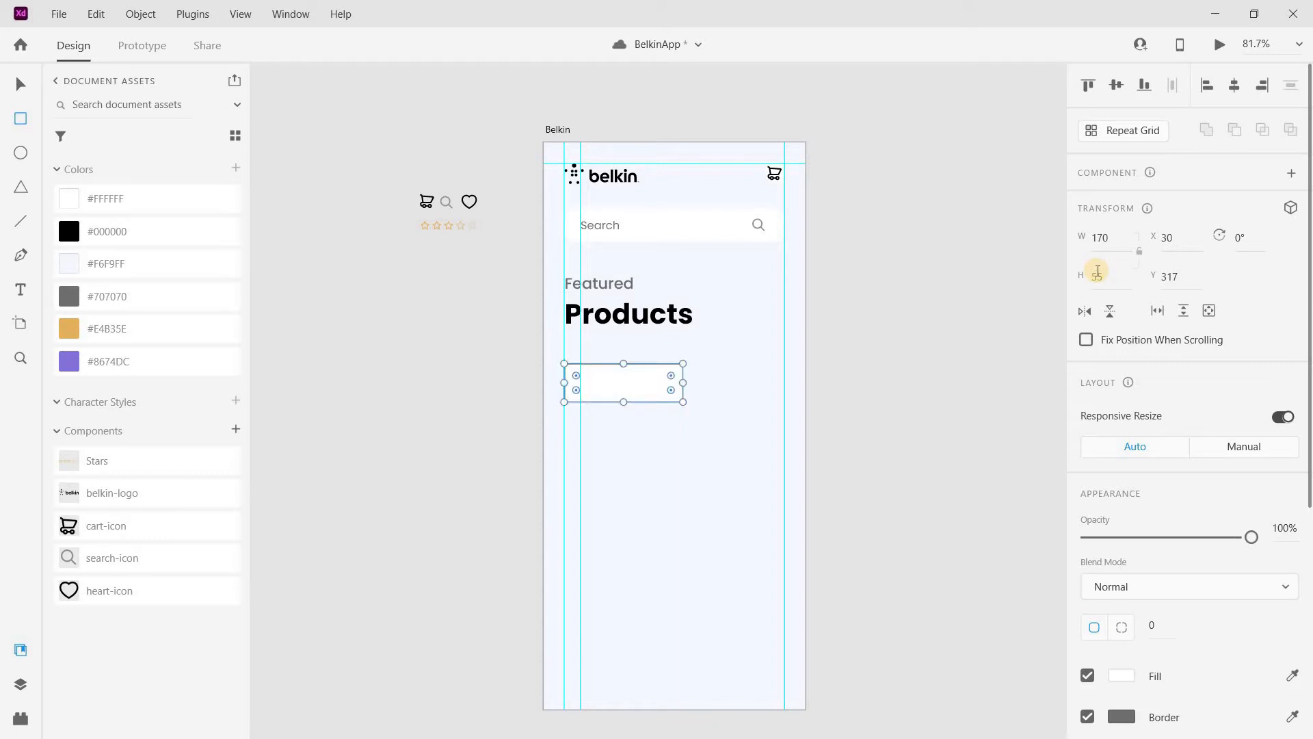
Style the rectangle with a corner radius of 16, no border and a #8674DC fill.
left_click(1161, 628)
type("16")
key("Return")
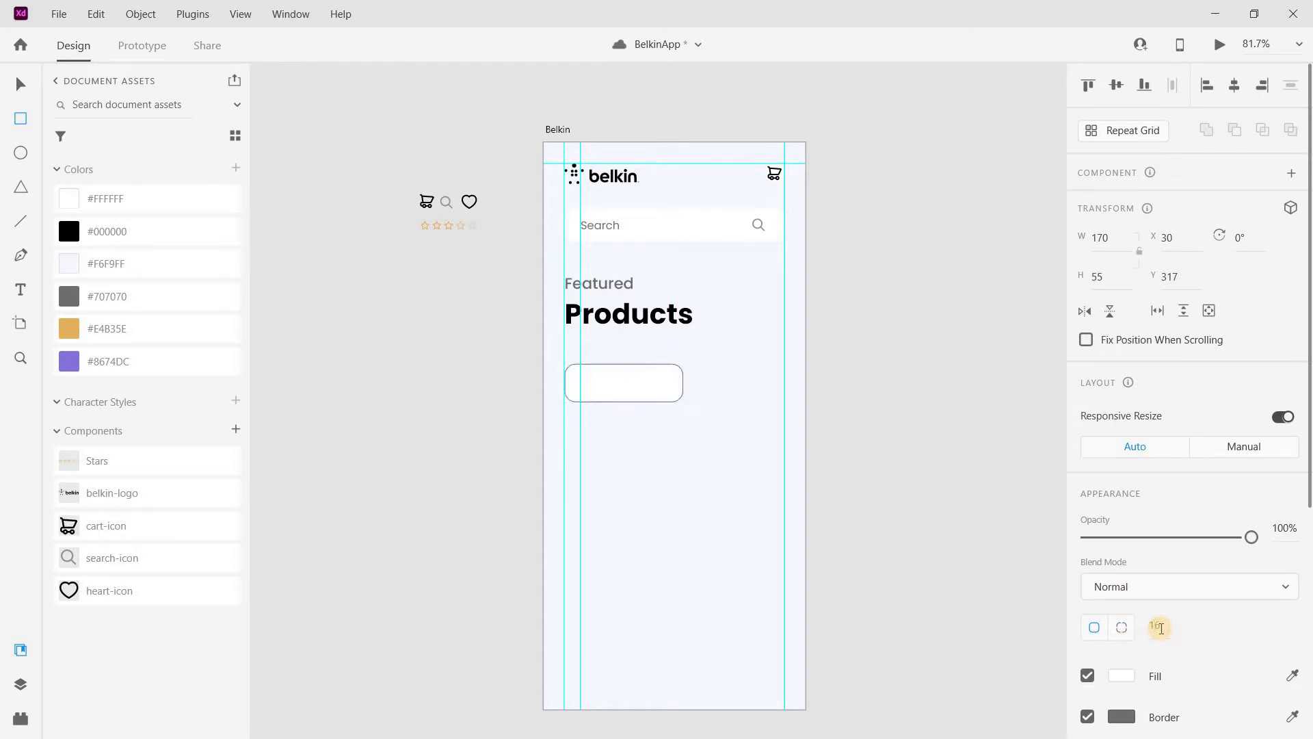
left_click(1088, 717)
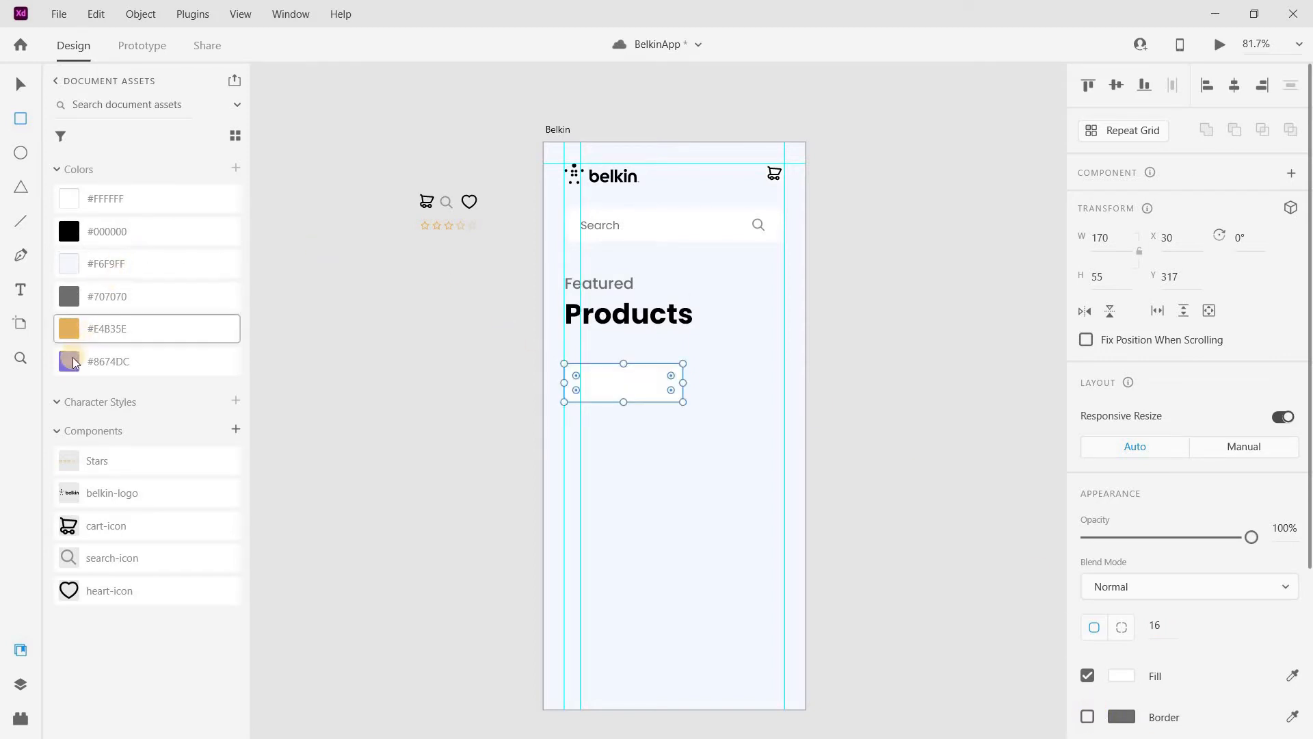
left_click(69, 361)
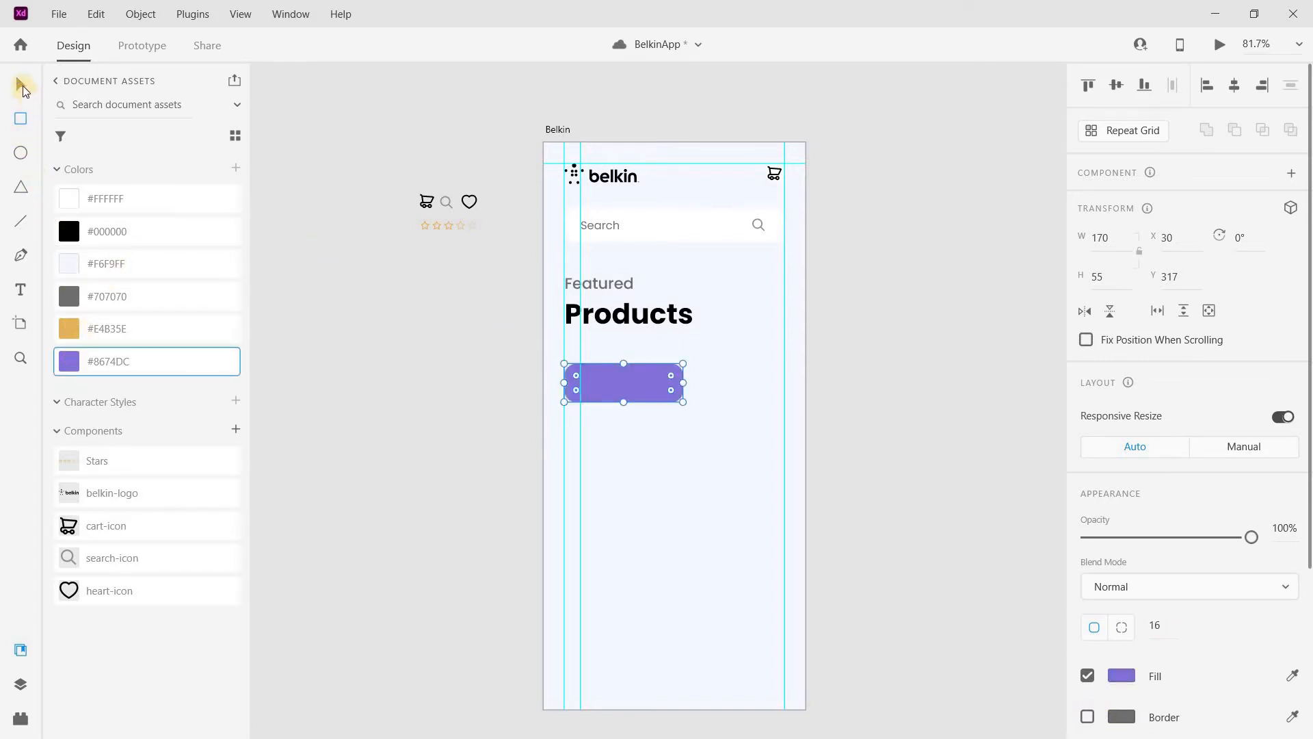
Raise the purple rectangle to Y 314 and check its spacing to the surrounding elements.
left_click(23, 86)
left_click_drag(610, 403, 612, 399)
key("alt")
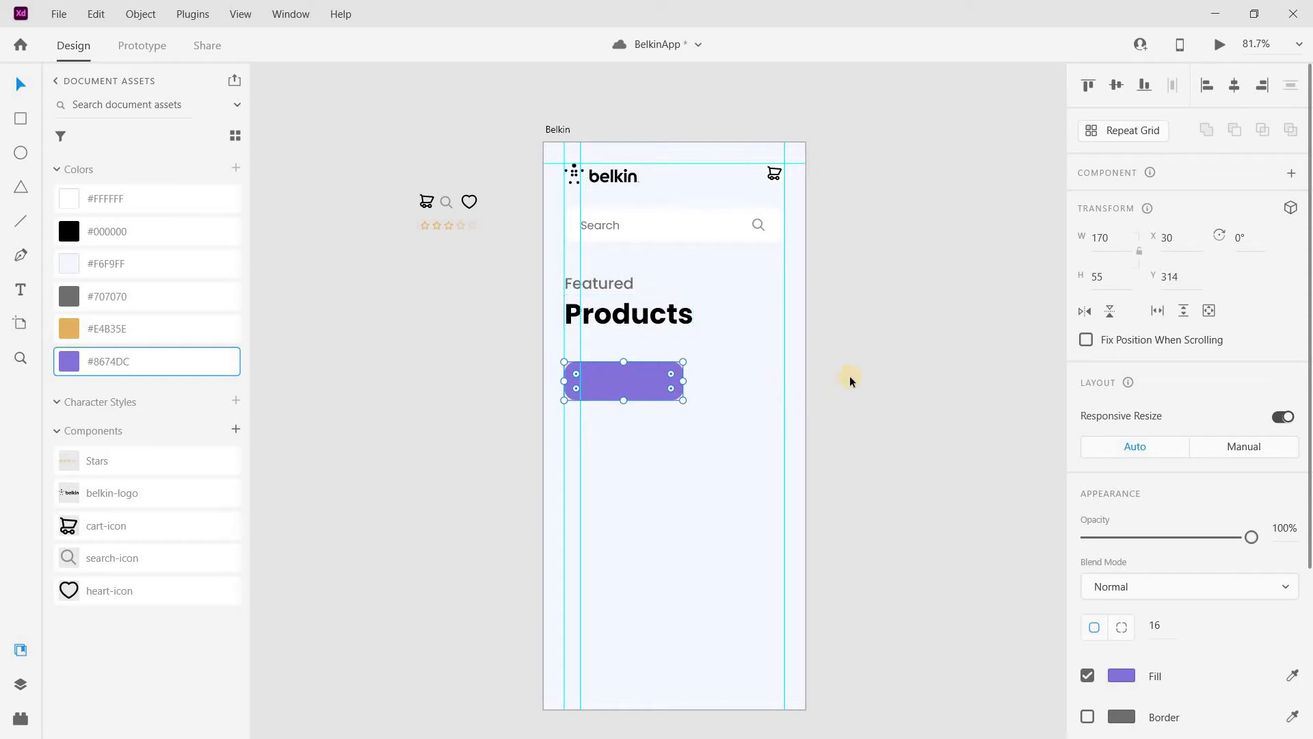
scroll(847, 363, "down", 1)
key("Escape")
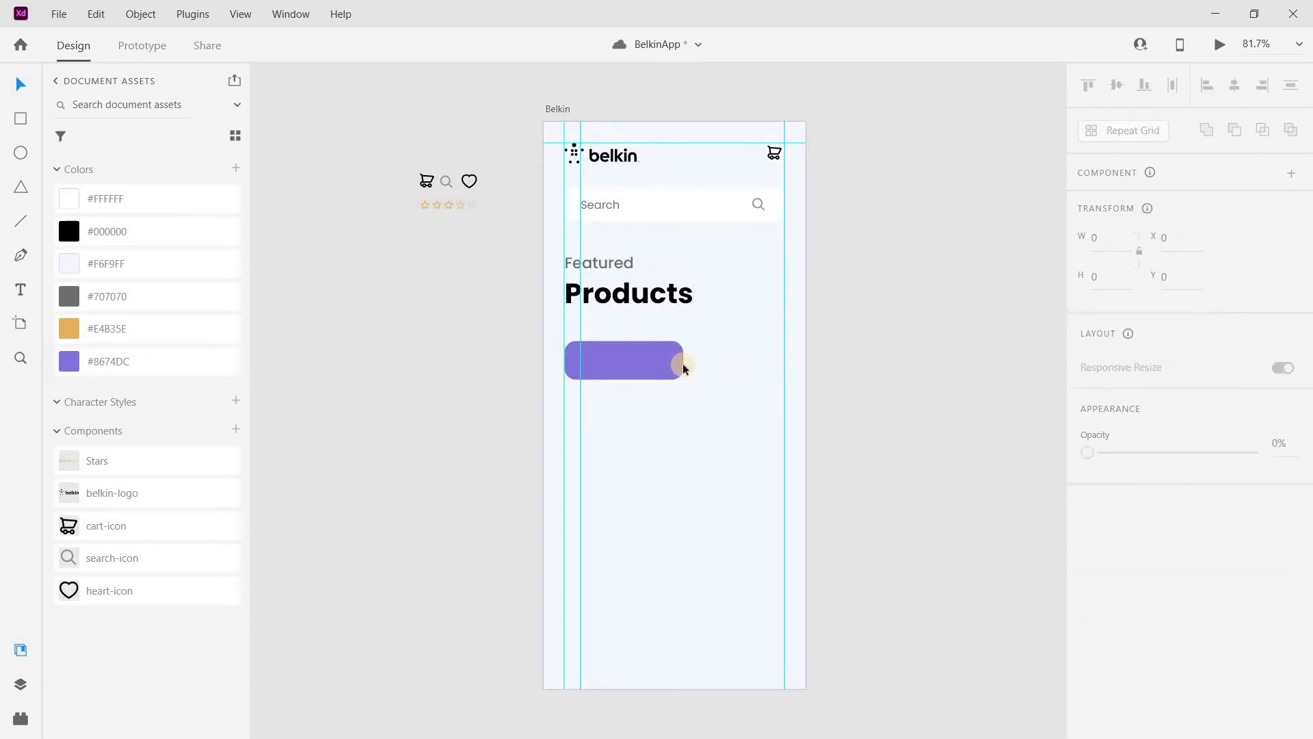
Add the text "Phone mount" at font size 15 on the purple rectangle.
left_click(640, 368)
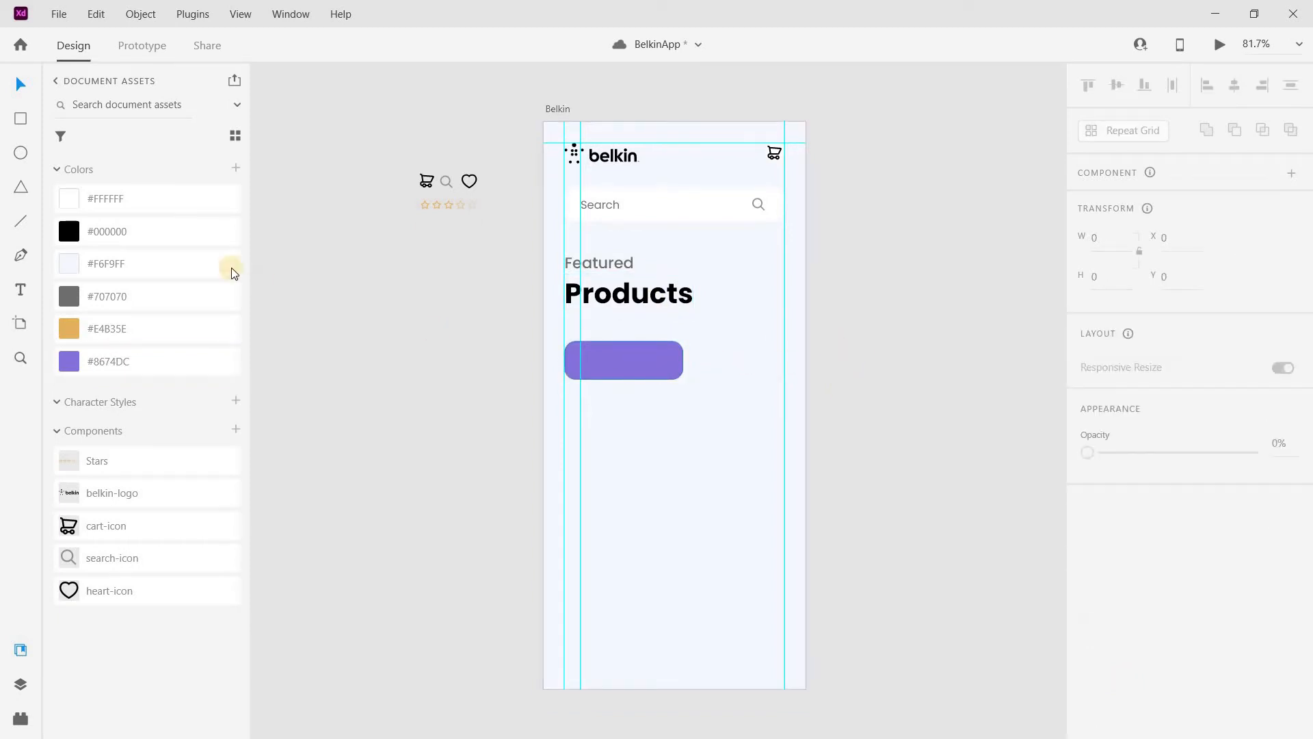
left_click(23, 291)
left_click(611, 356)
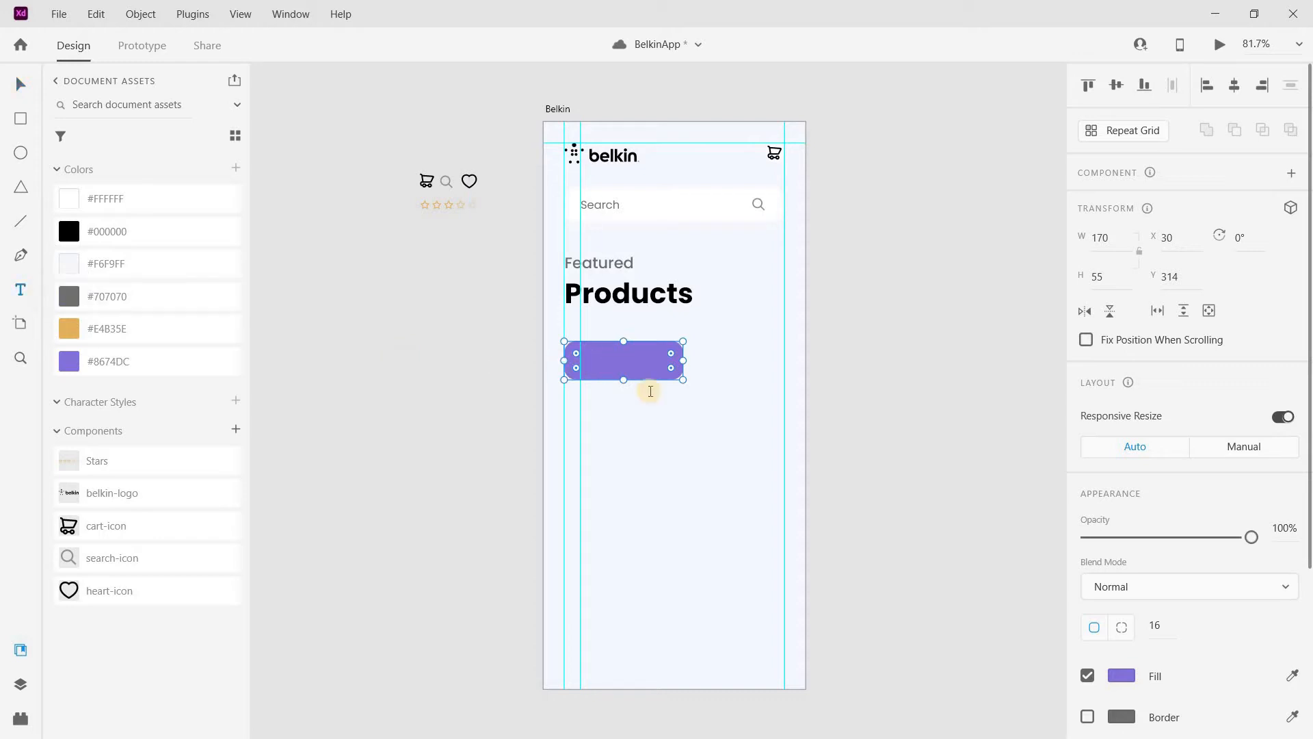
type("Phone mount")
Set the "Phone mount" label to Medium weight.
left_click(1167, 569)
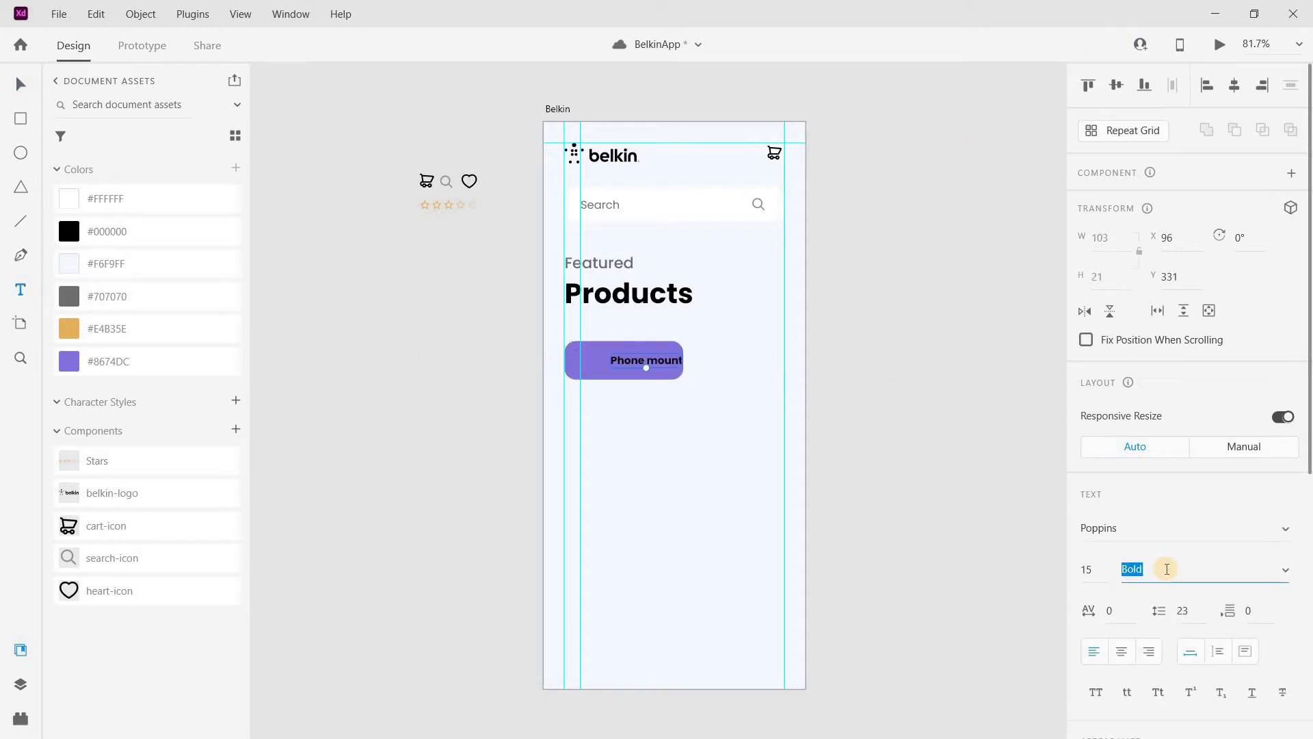
type("Medium")
key("Return")
scroll(1112, 657, "down", 1)
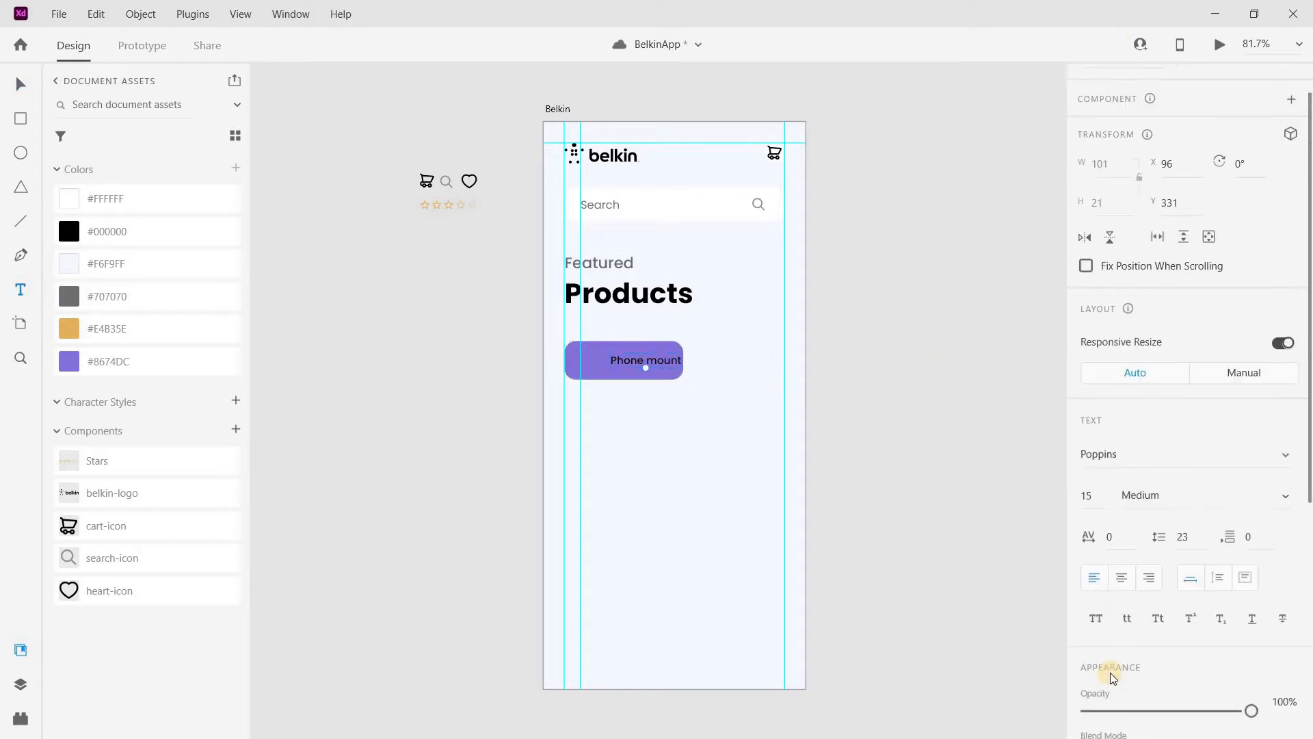
Fill the "Phone mount" label with #FFFFFF and shift it left inside the purple rectangle.
scroll(1115, 676, "down", 2)
left_click(1120, 677)
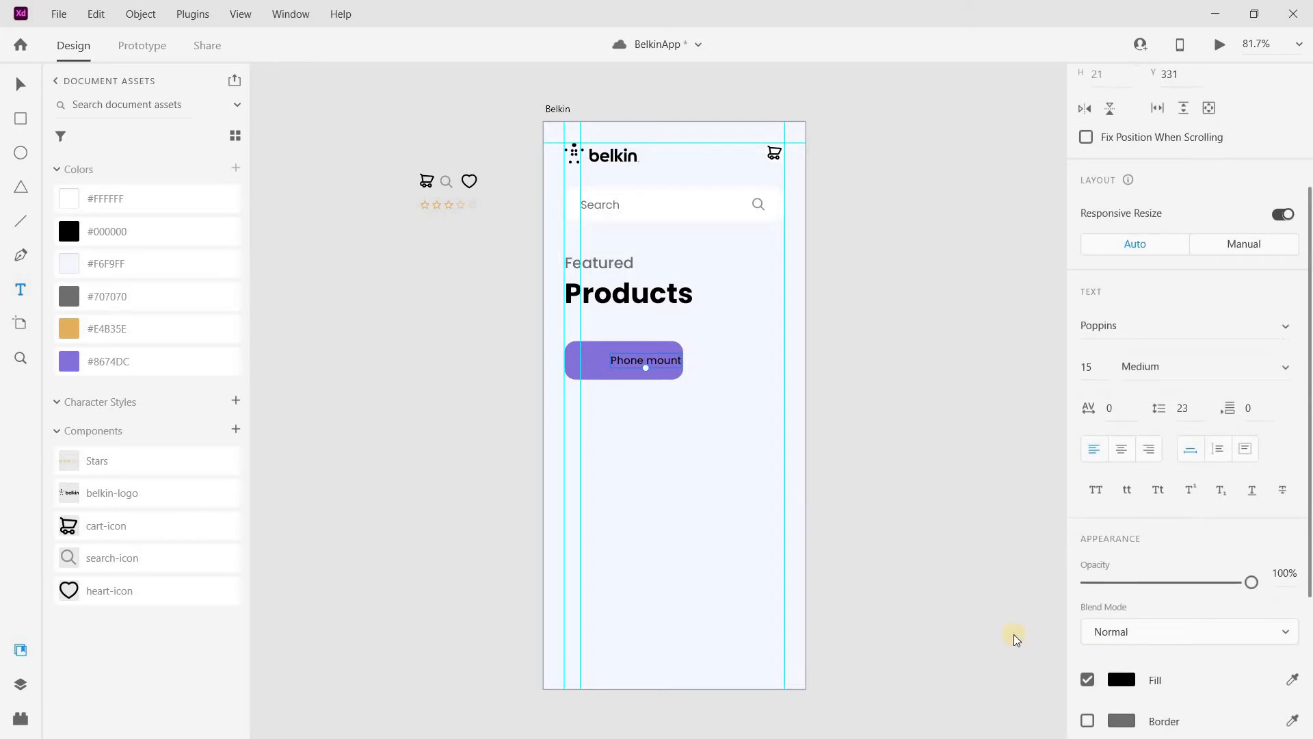
left_click(125, 198)
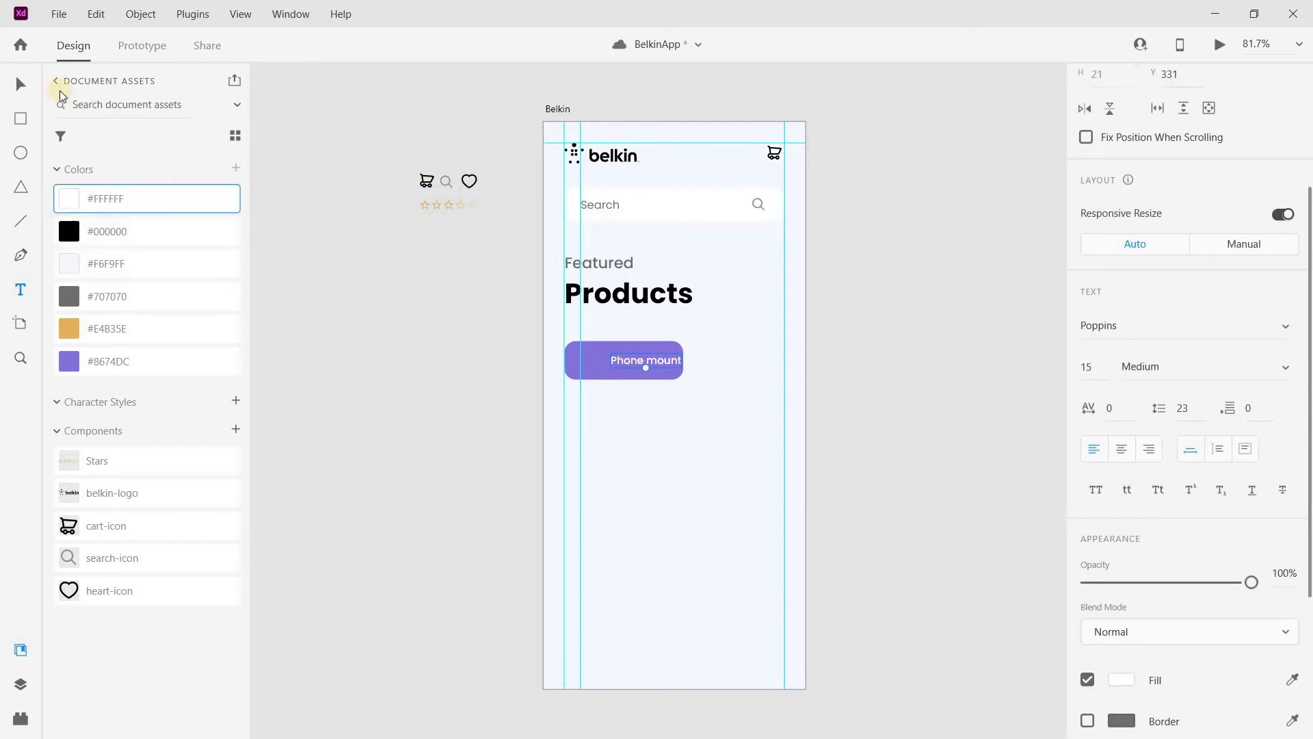
scroll(561, 294, "up", 4)
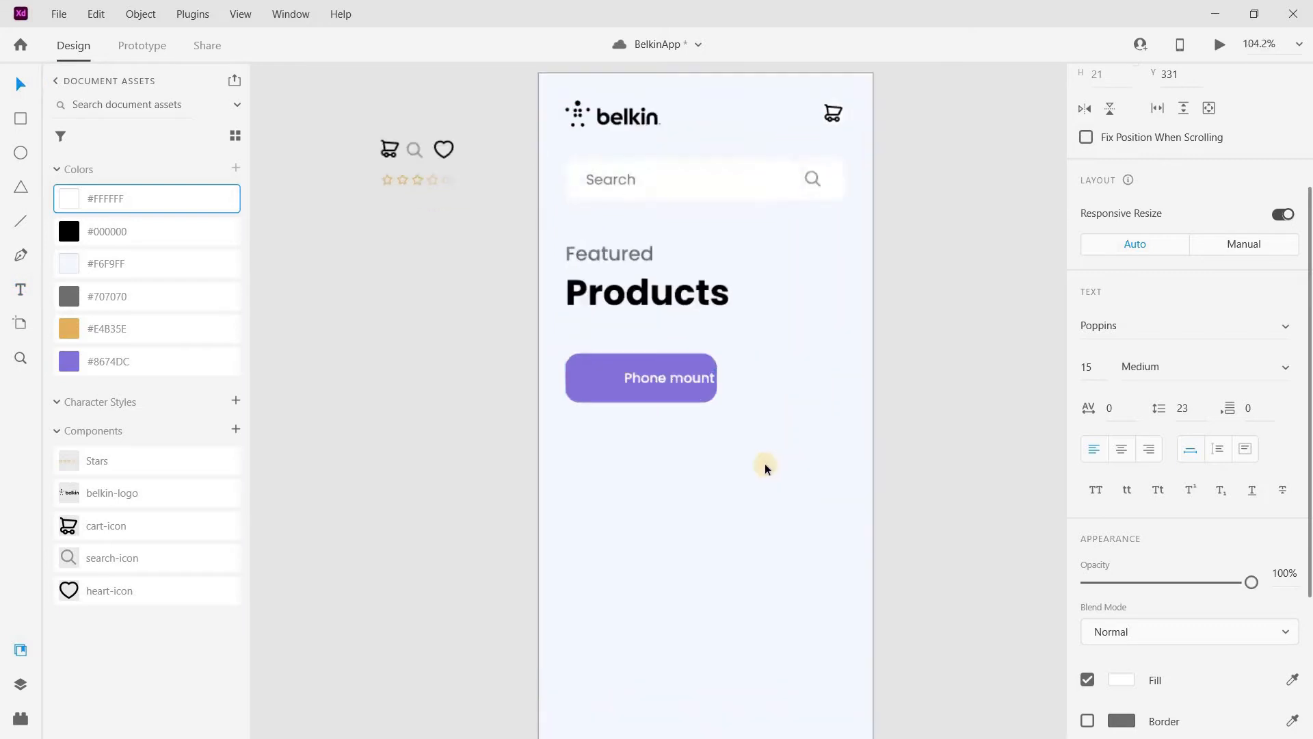
left_click_drag(746, 435, 726, 432)
left_click(413, 387)
scroll(738, 395, "down", 2)
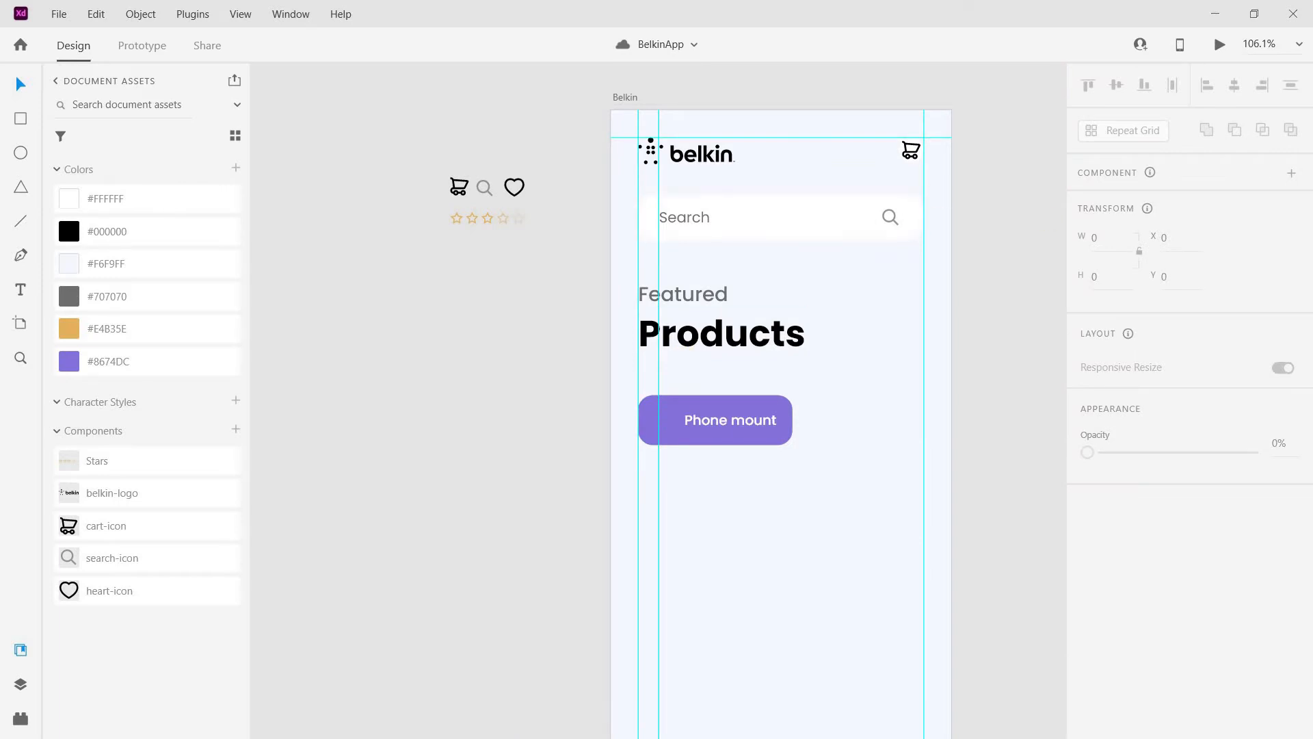
Import the phone mount product image onto the canvas and scale it to 42 by 42.
left_click_drag(1310, 505, 416, 451)
key("ctrl+0")
left_click(1103, 238)
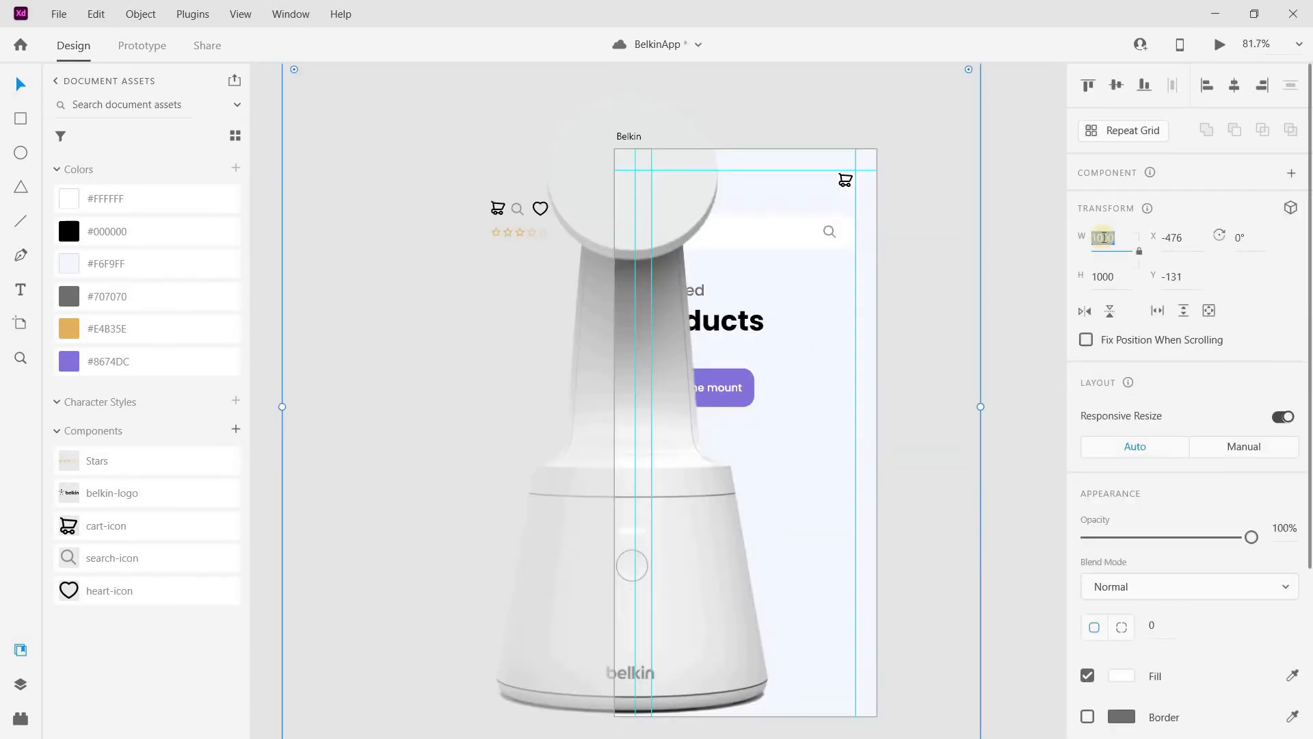
key("Return")
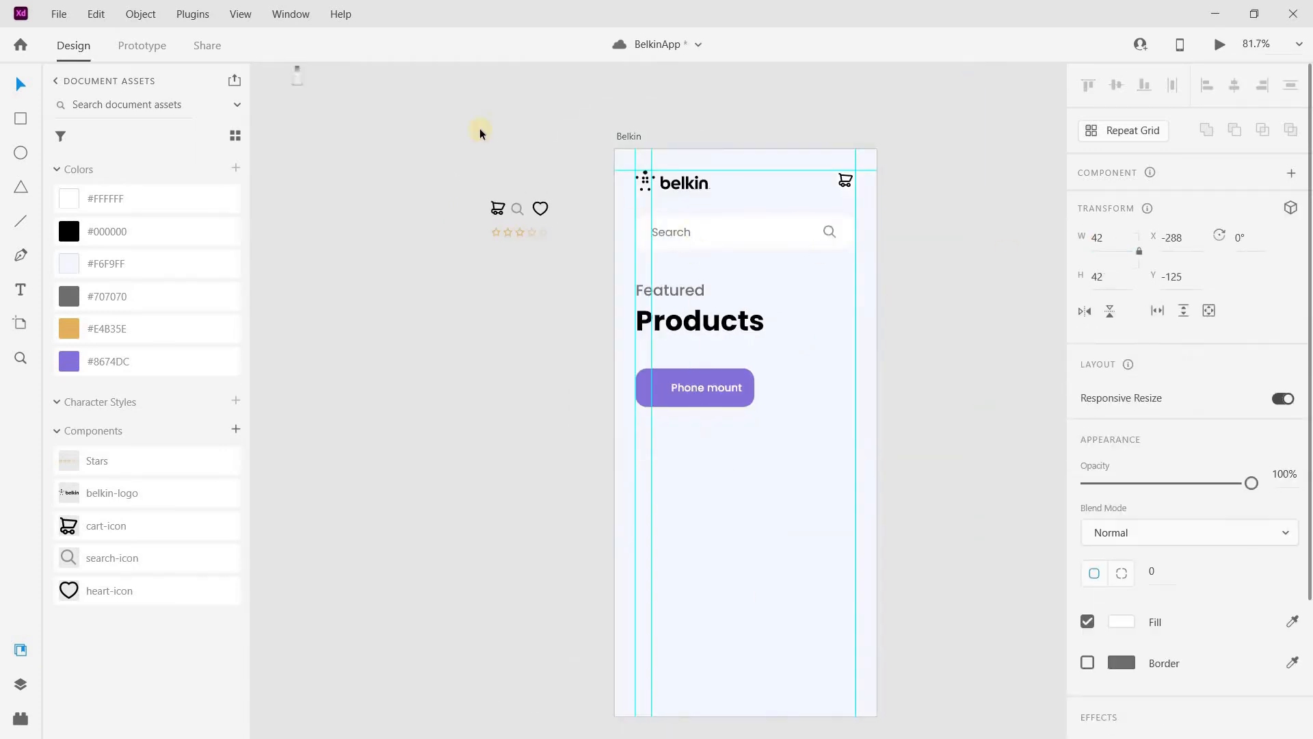
Place the phone mount image on the purple rectangle before the label, at X 39, Y 321.
left_click_drag(302, 86, 657, 392)
scroll(658, 393, "up", 10)
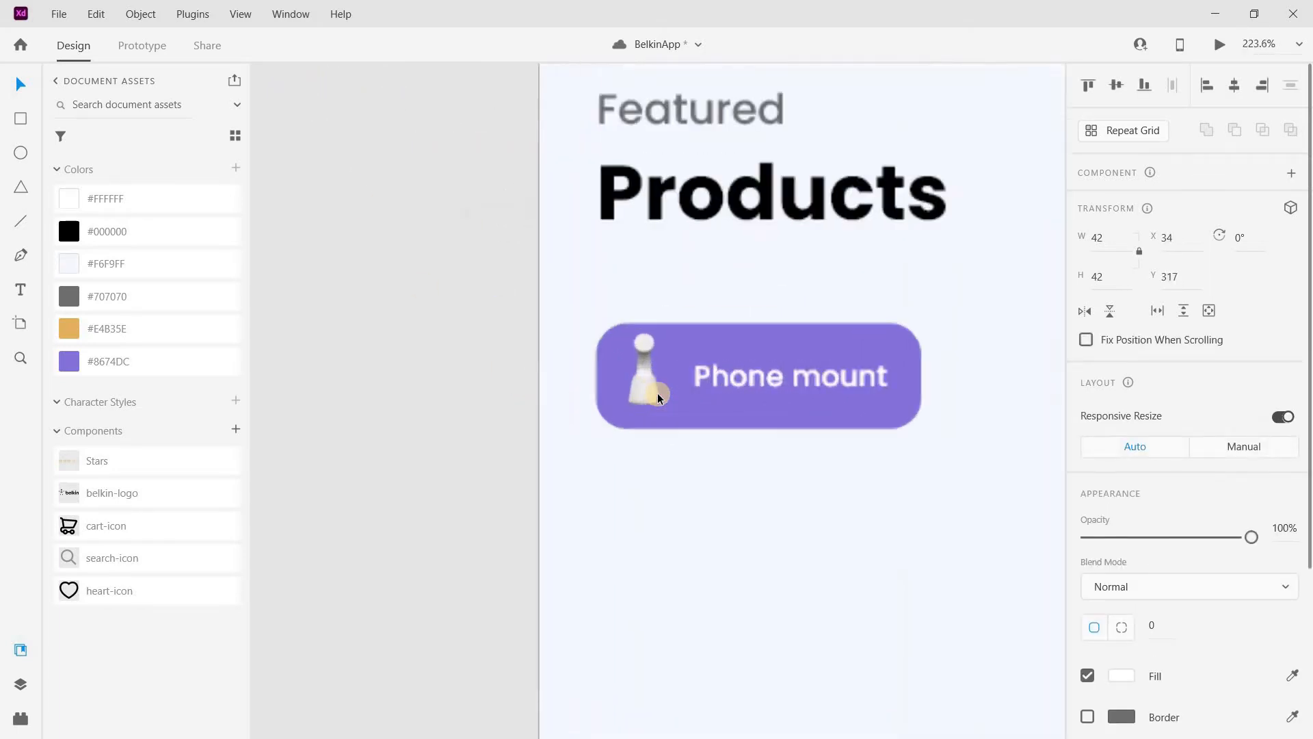
left_click_drag(609, 241, 639, 260)
key("alt")
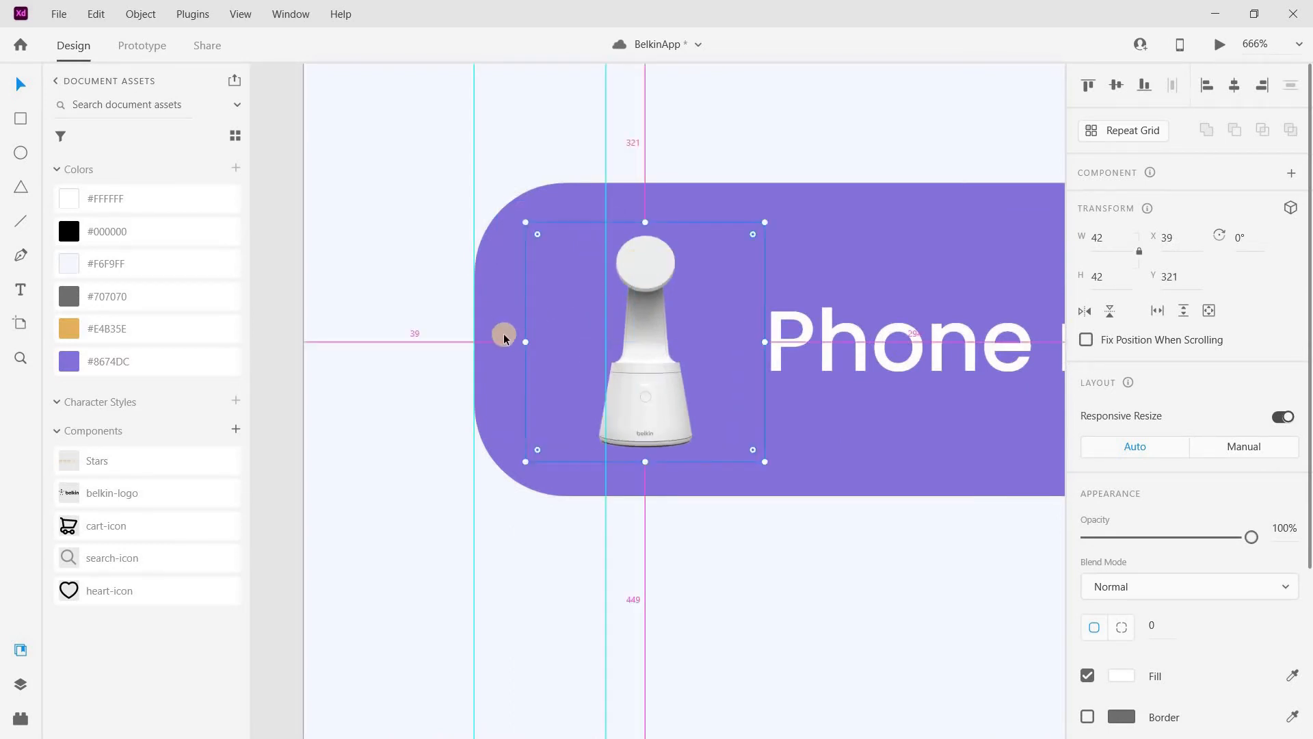
Select the image and label together, shift them right to X 44, and check their spacing inside the purple rectangle.
left_click(790, 329, "shift")
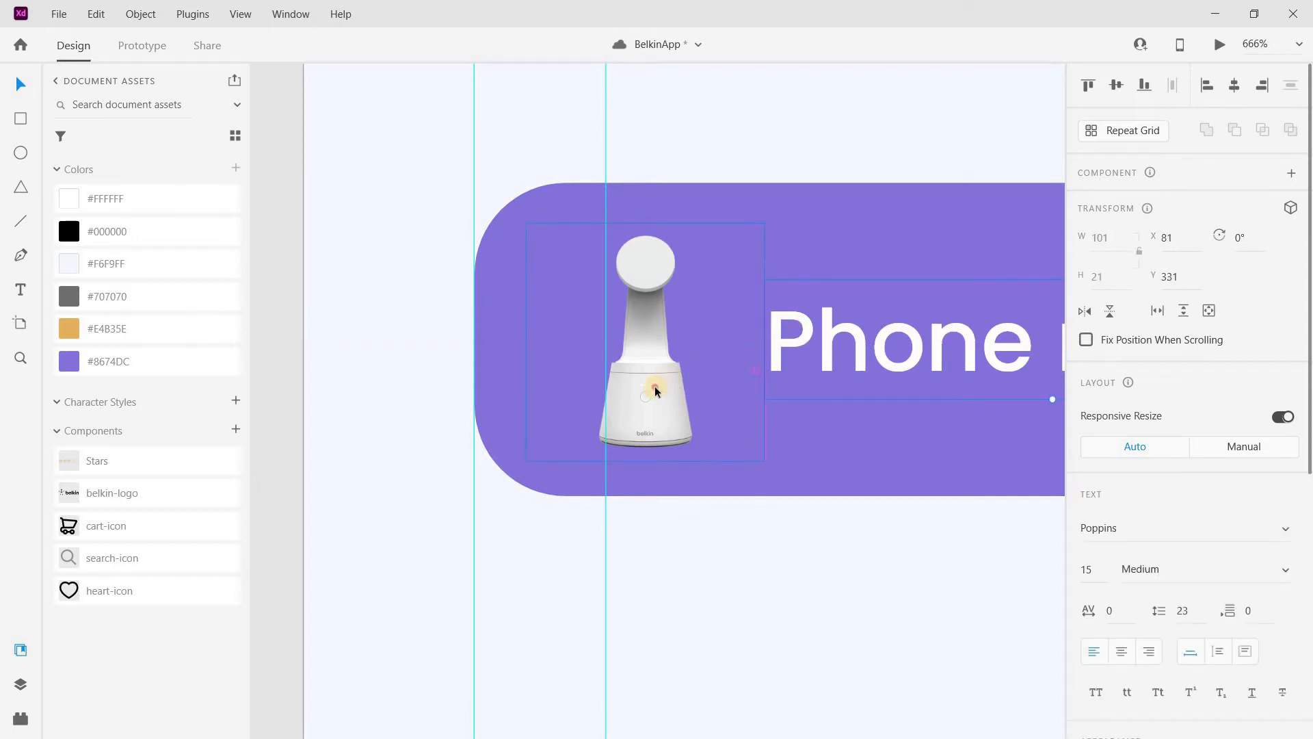
scroll(741, 370, "down", 4)
scroll(888, 359, "right", 2)
key("alt")
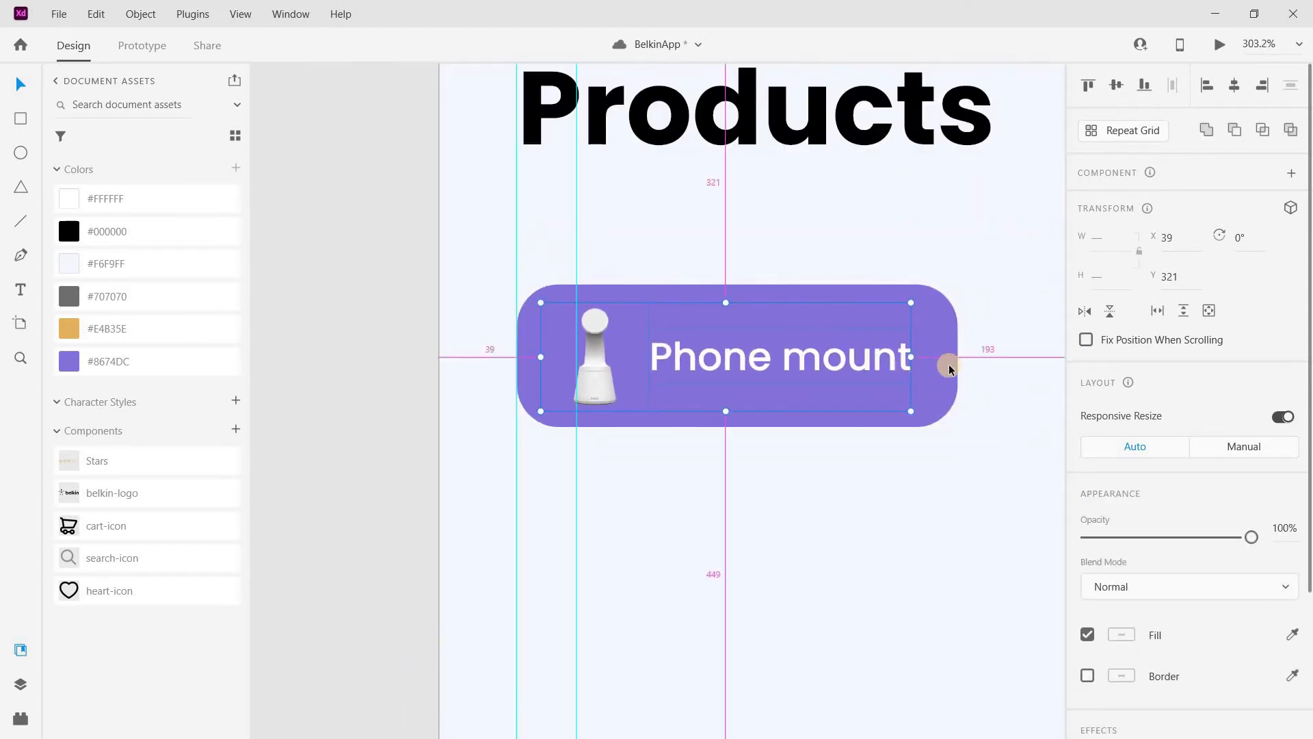
key("alt")
left_click(592, 384)
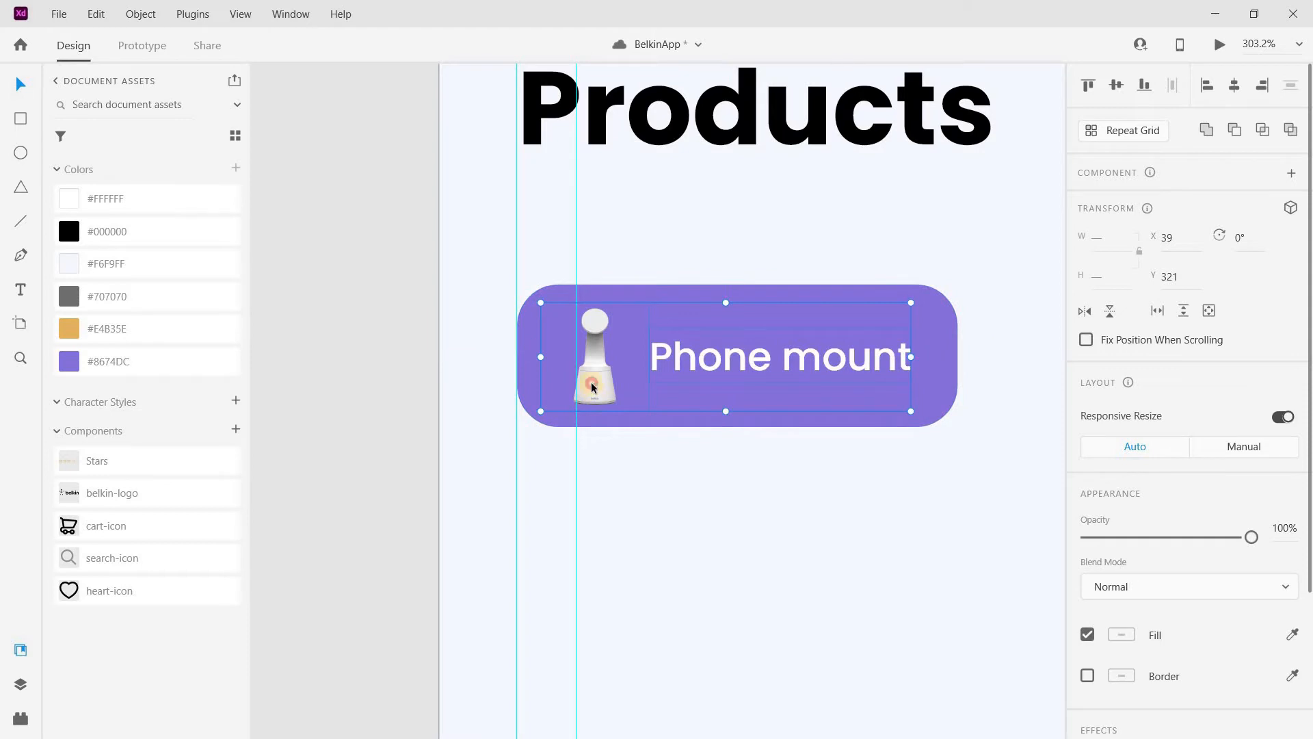
key("Right")
key("Right")
key("Right")
key("Right")
key("Right")
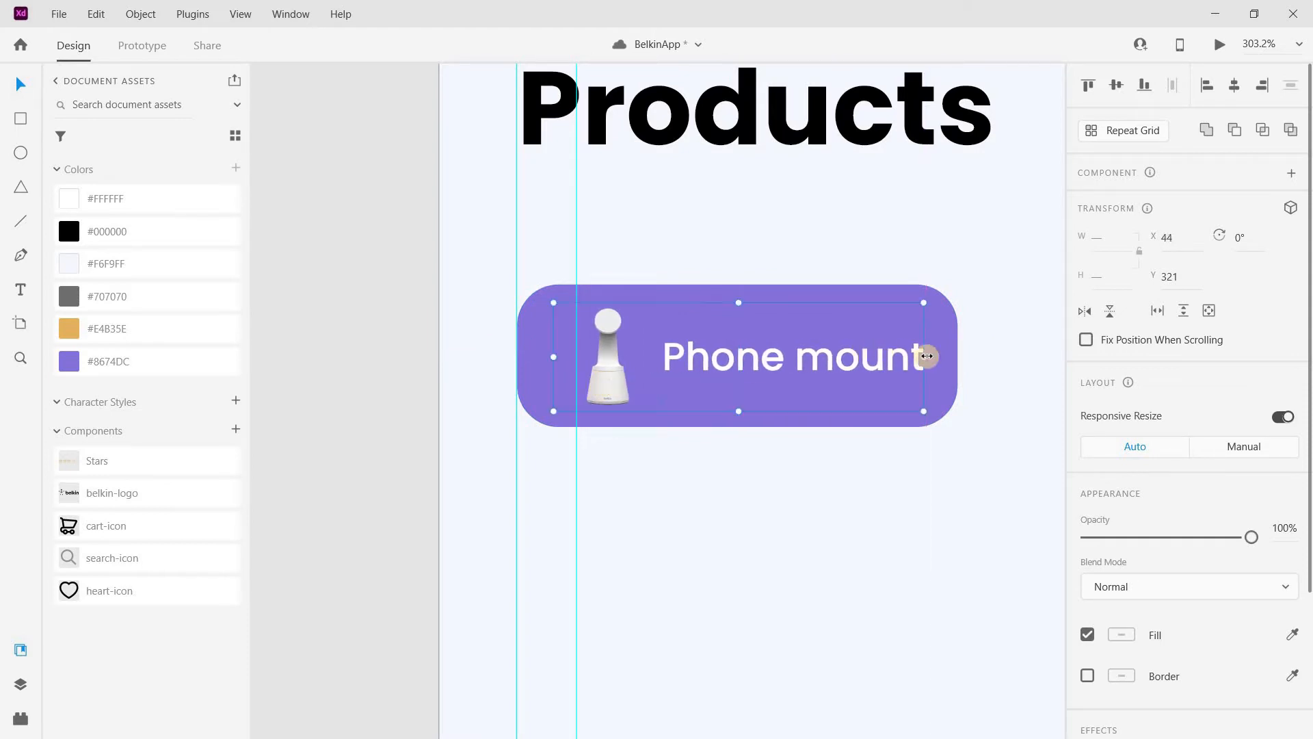
key("alt")
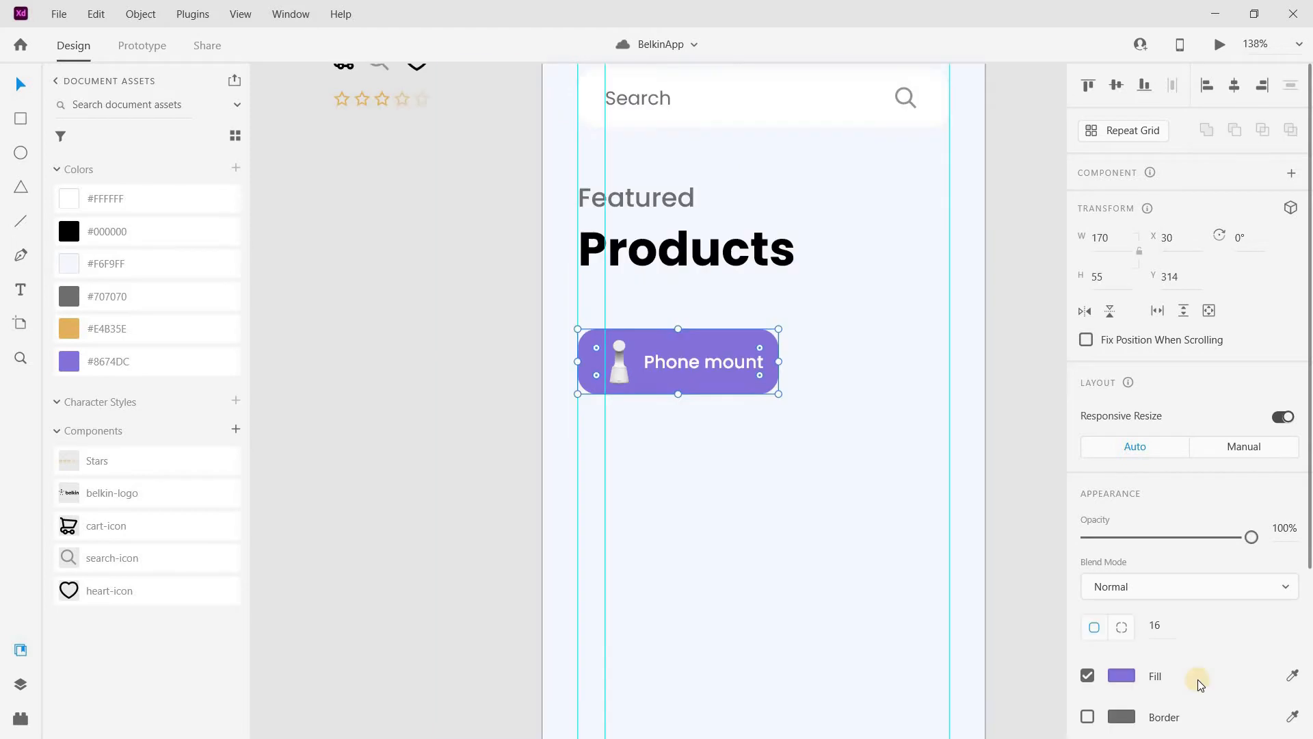
Add a drop shadow in #8674DC to the purple rectangle.
scroll(1196, 672, "down", 3)
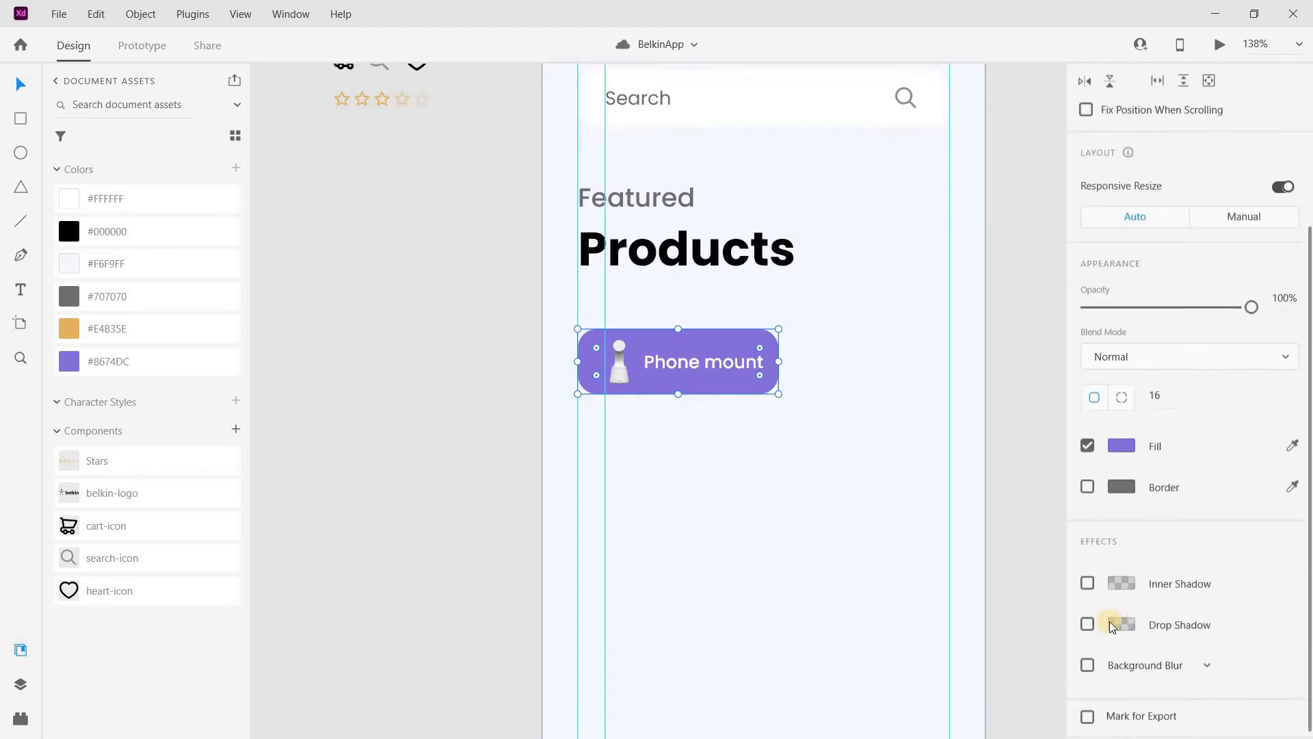
left_click(1114, 622)
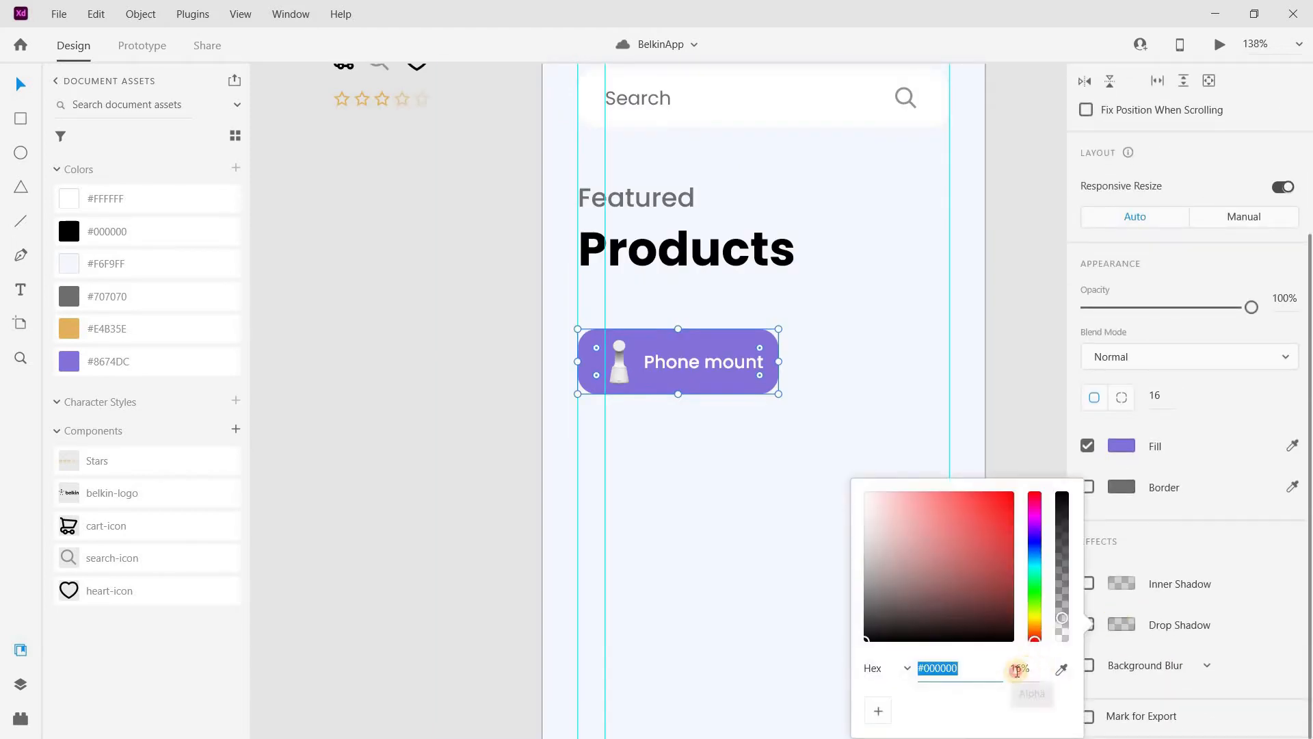
left_click(1017, 670)
left_click(1122, 624)
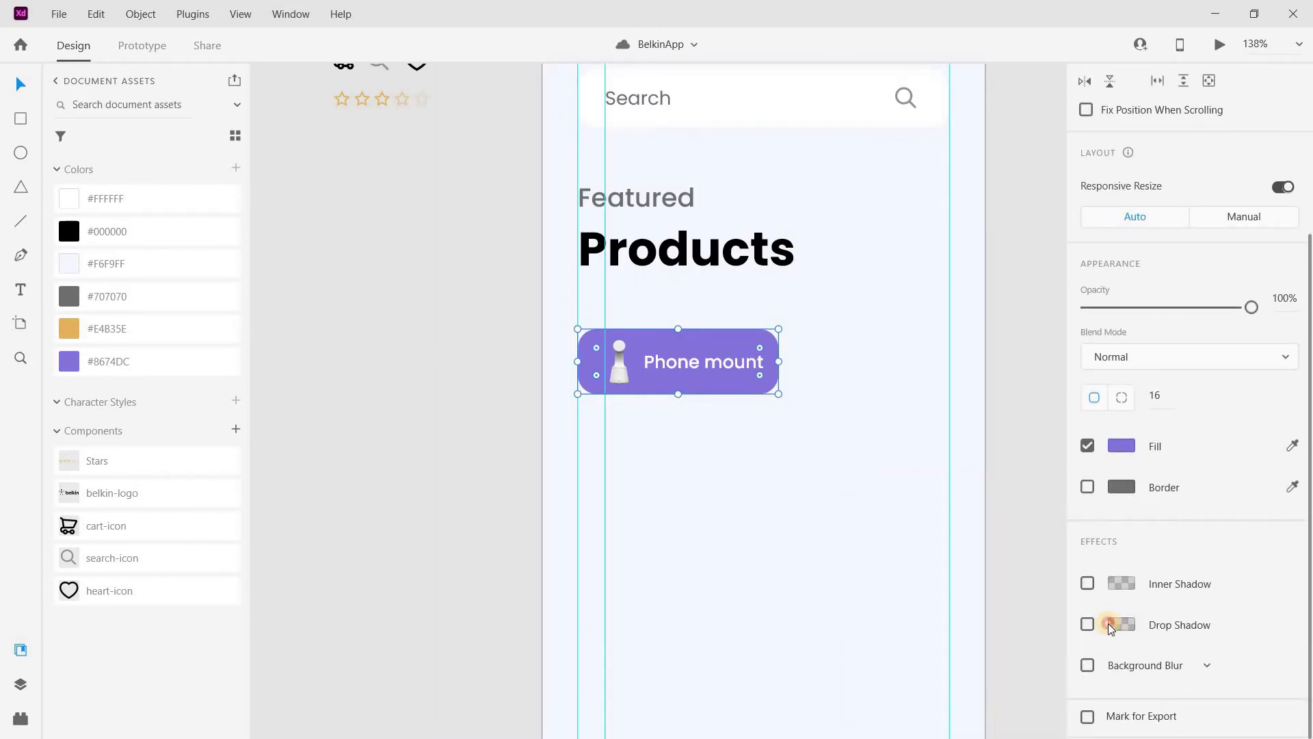
left_click(1121, 623)
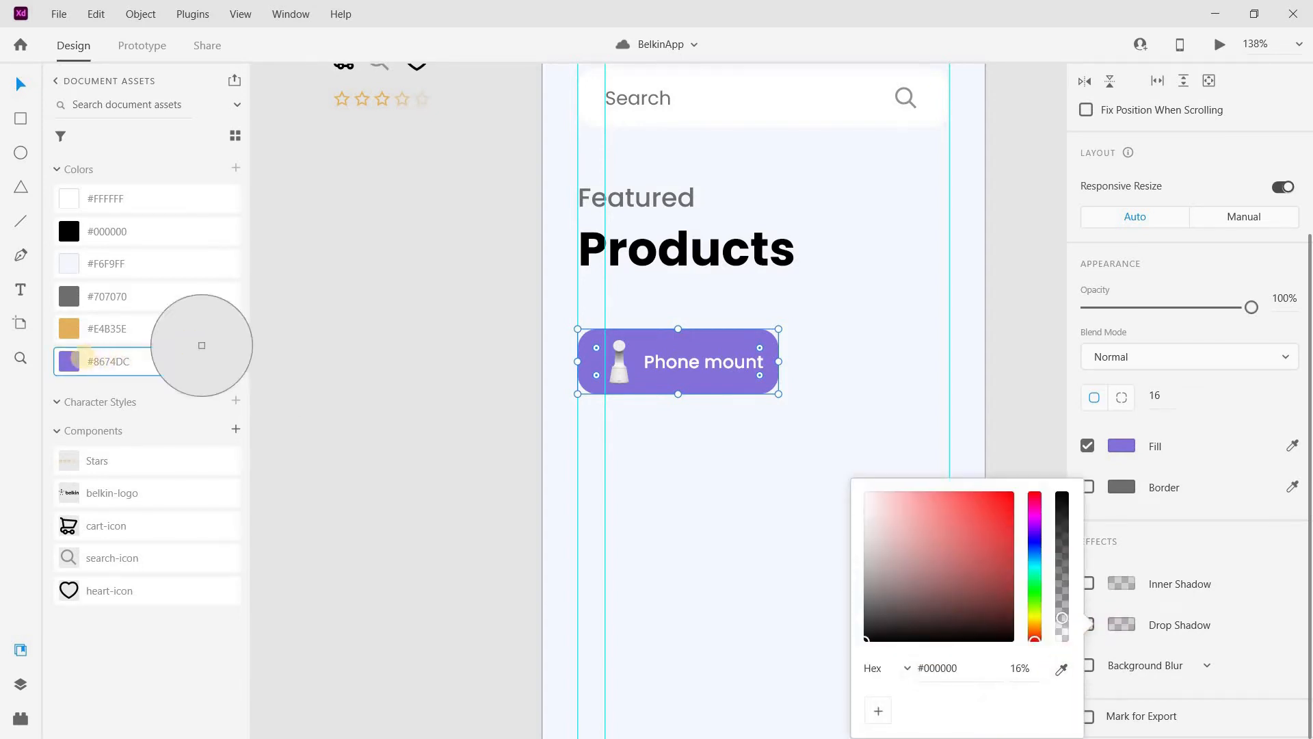
left_click_drag(67, 358, 1142, 639)
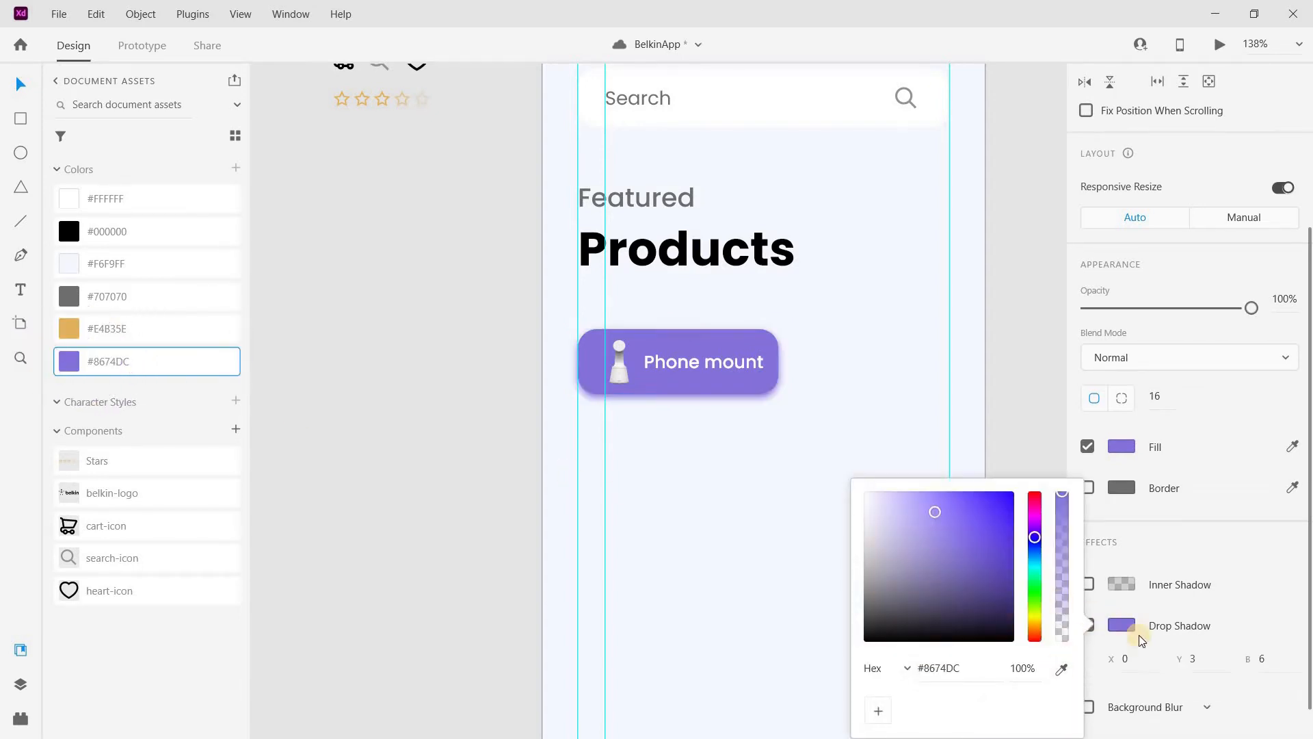
Set the purple rectangle's drop shadow to blur 13, Y offset 19 and X offset -2.
left_click(1276, 664)
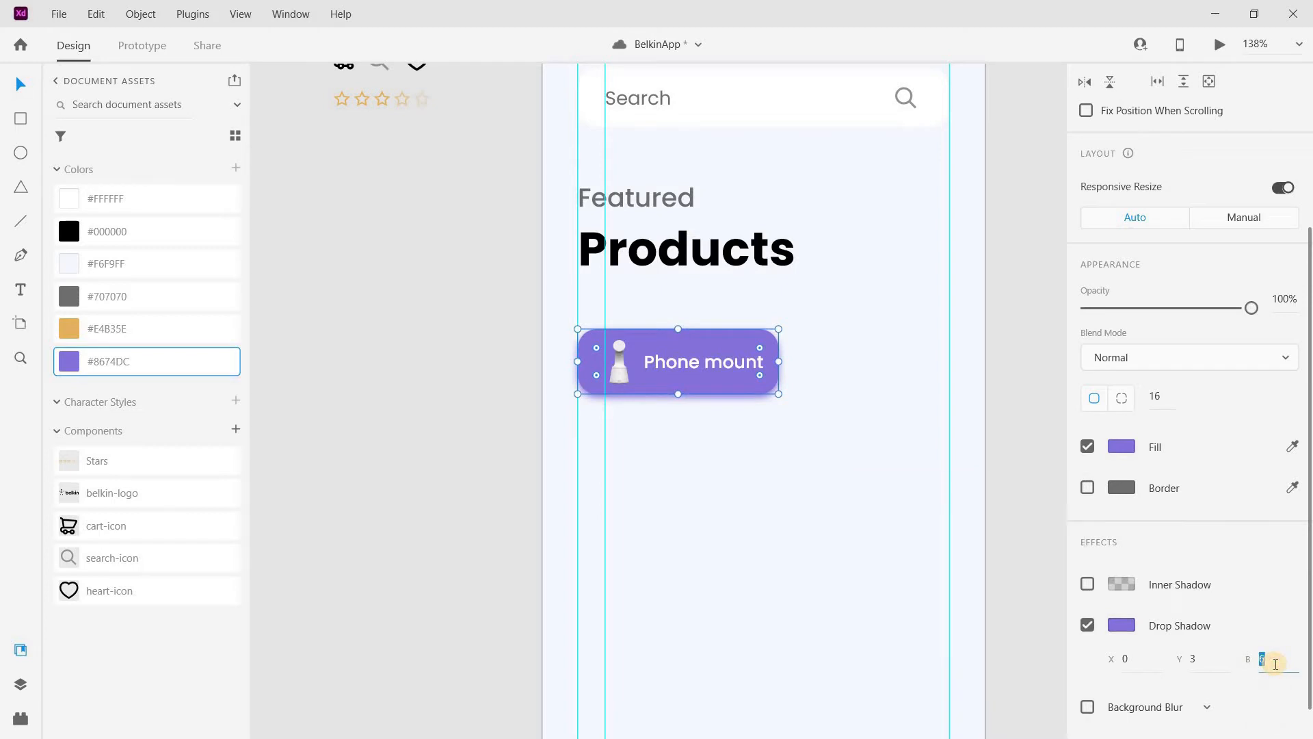
type("13")
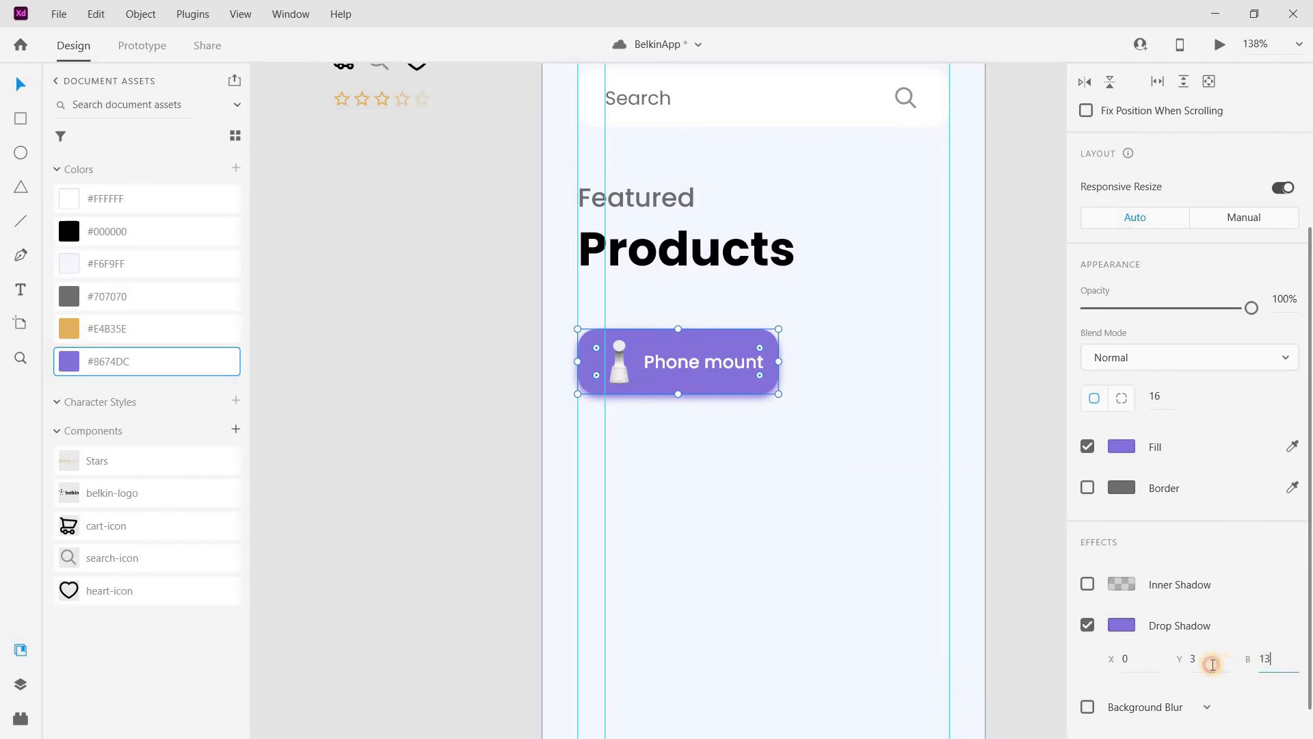
left_click(1213, 665)
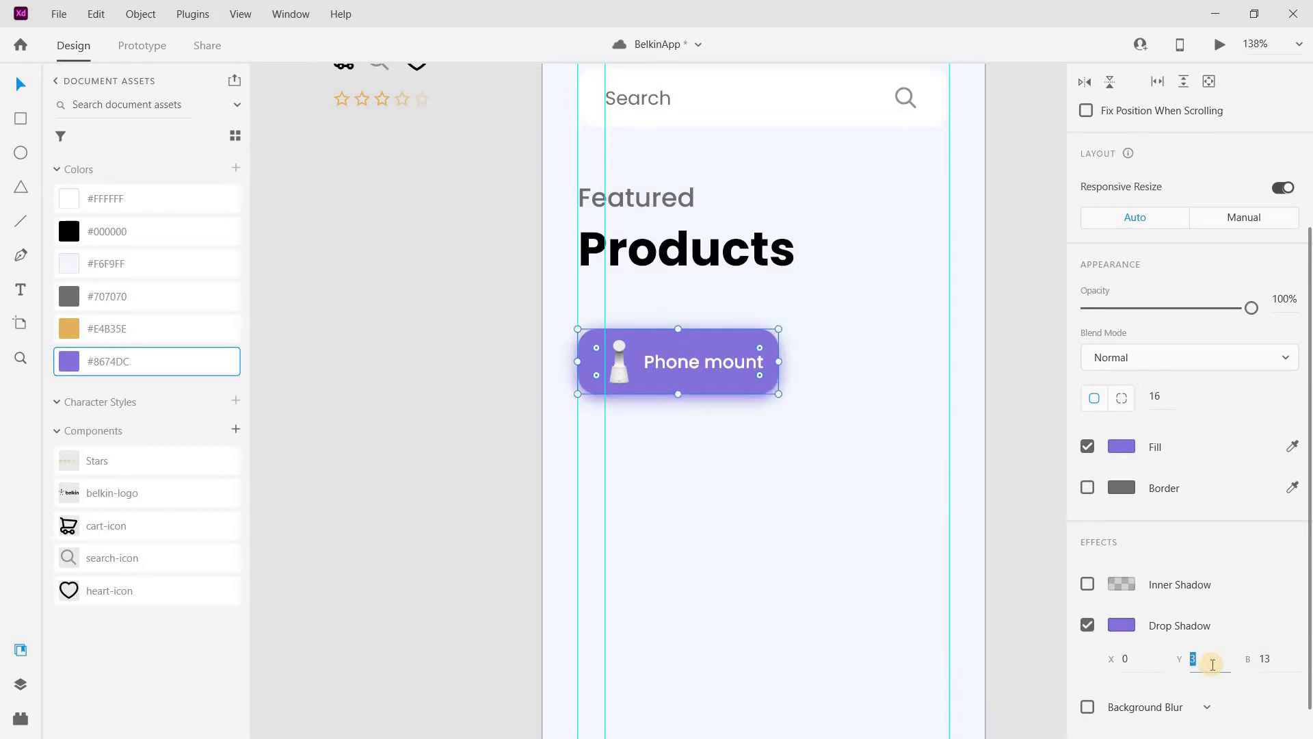
key("Return")
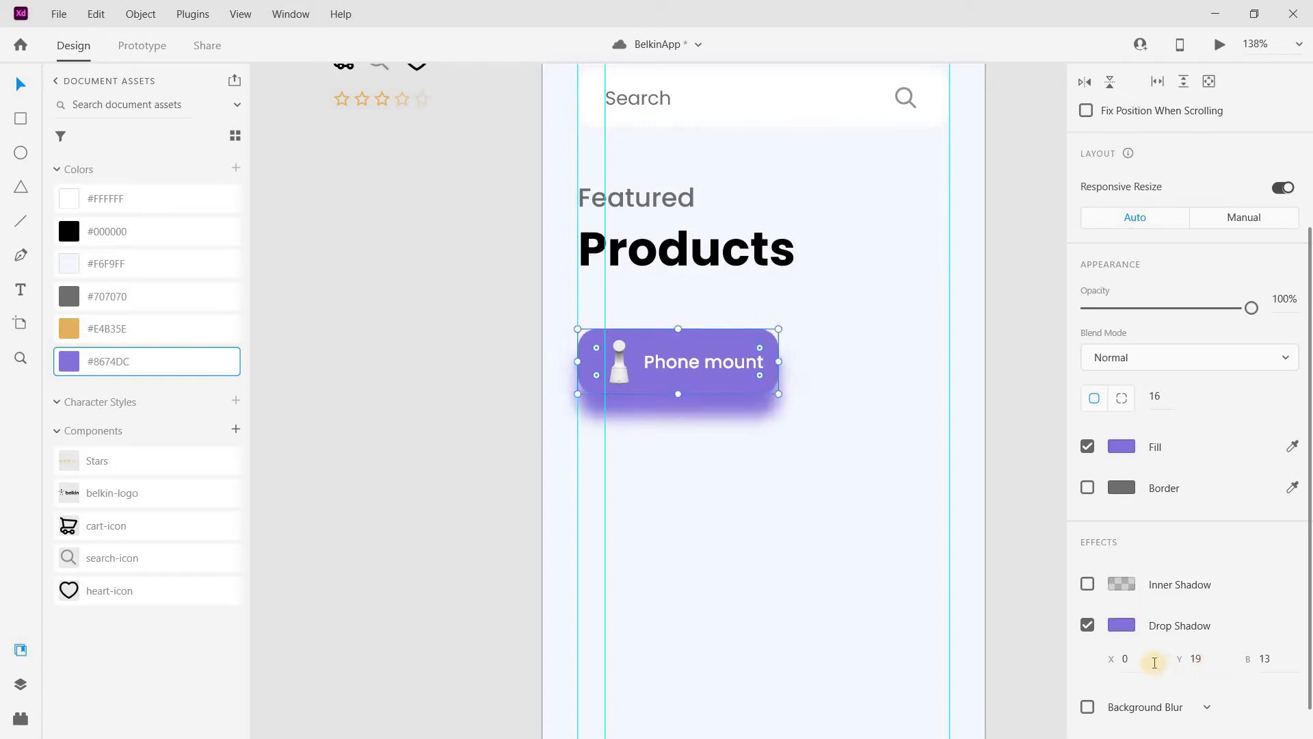
left_click(1147, 660)
type("-2")
key("Return")
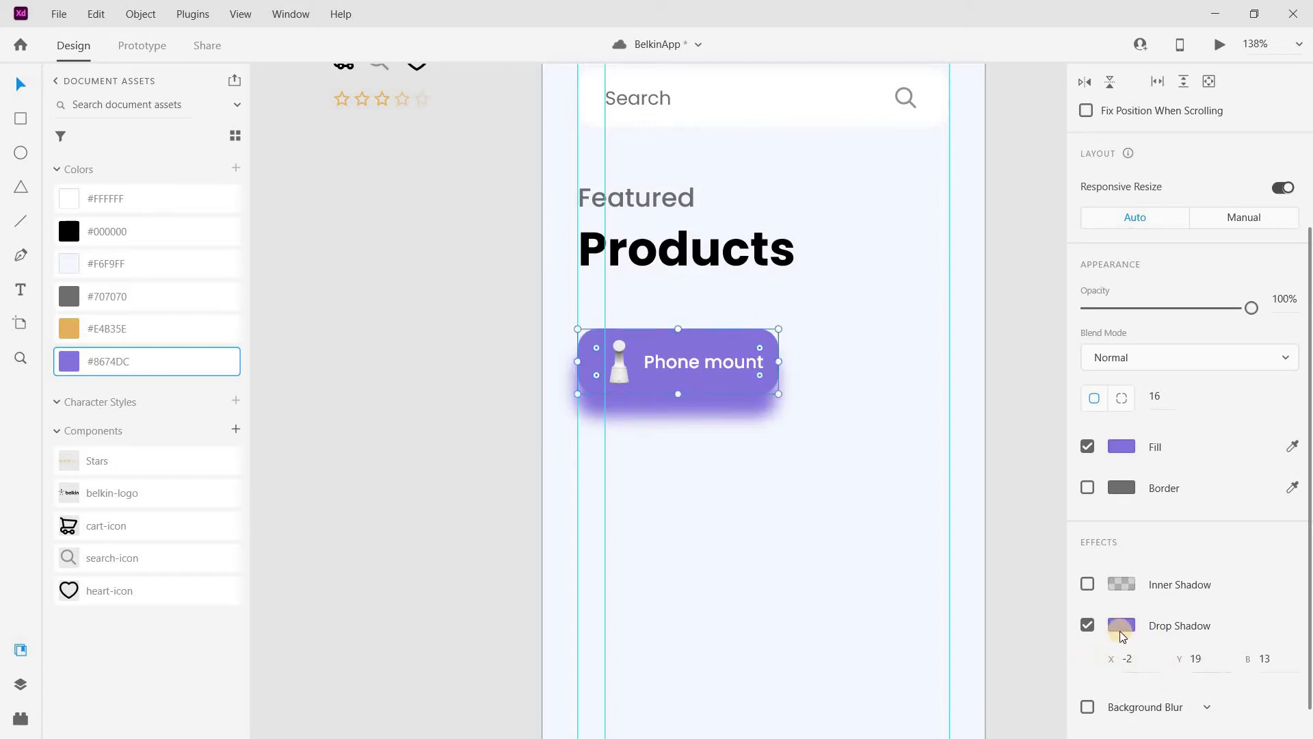
Reduce the drop shadow color's opacity to 15%.
left_click(1122, 625)
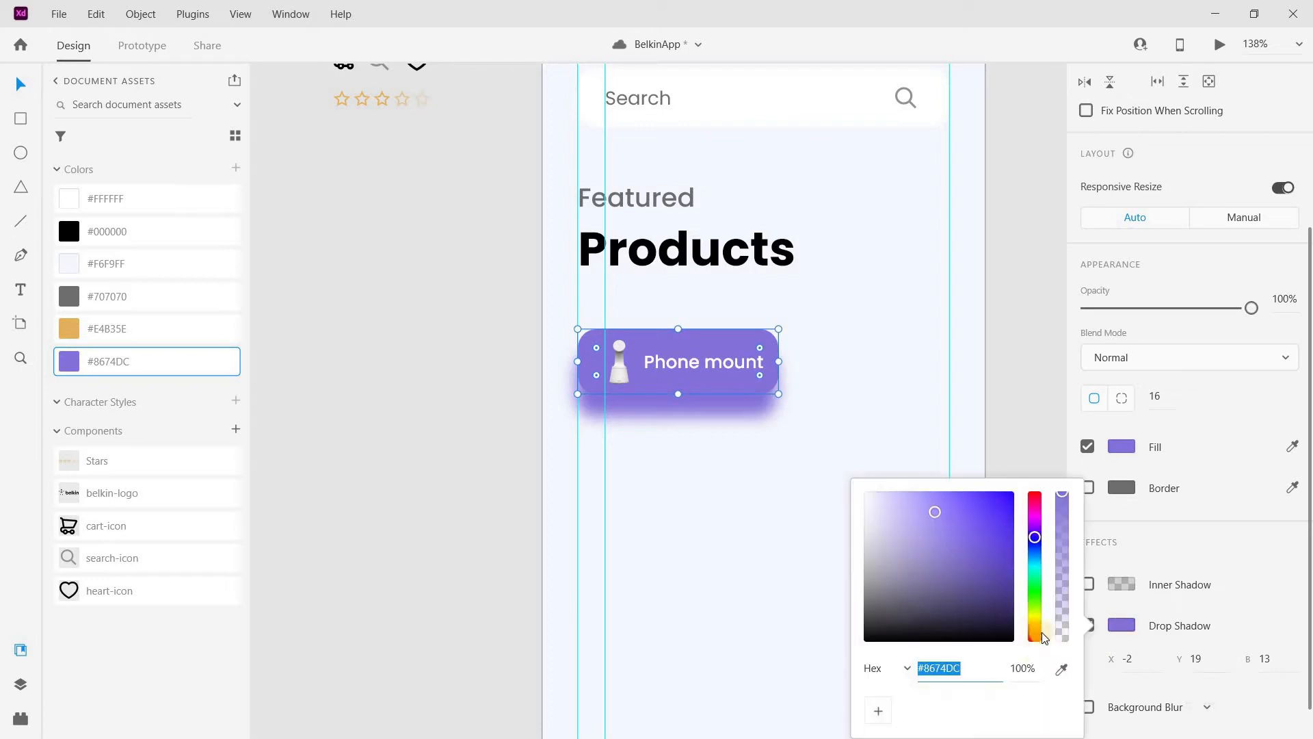
left_click(1025, 667)
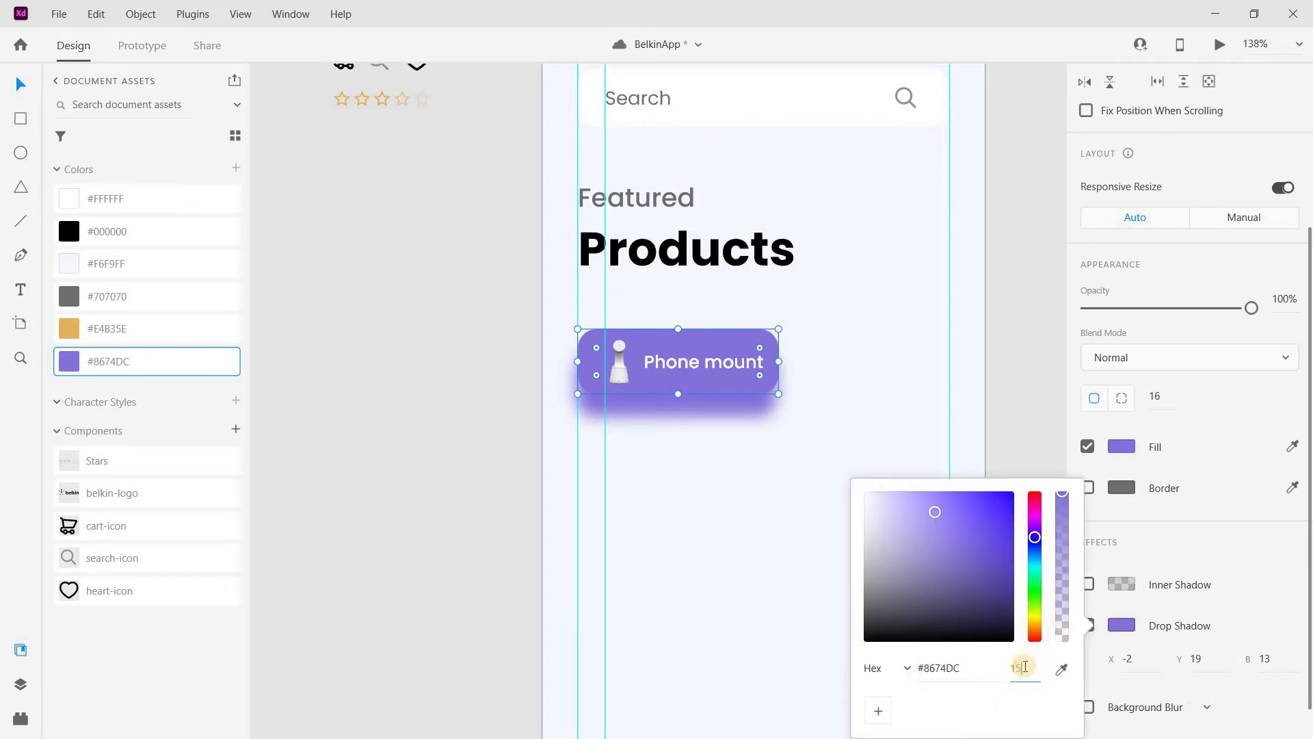
type("15")
key("Return")
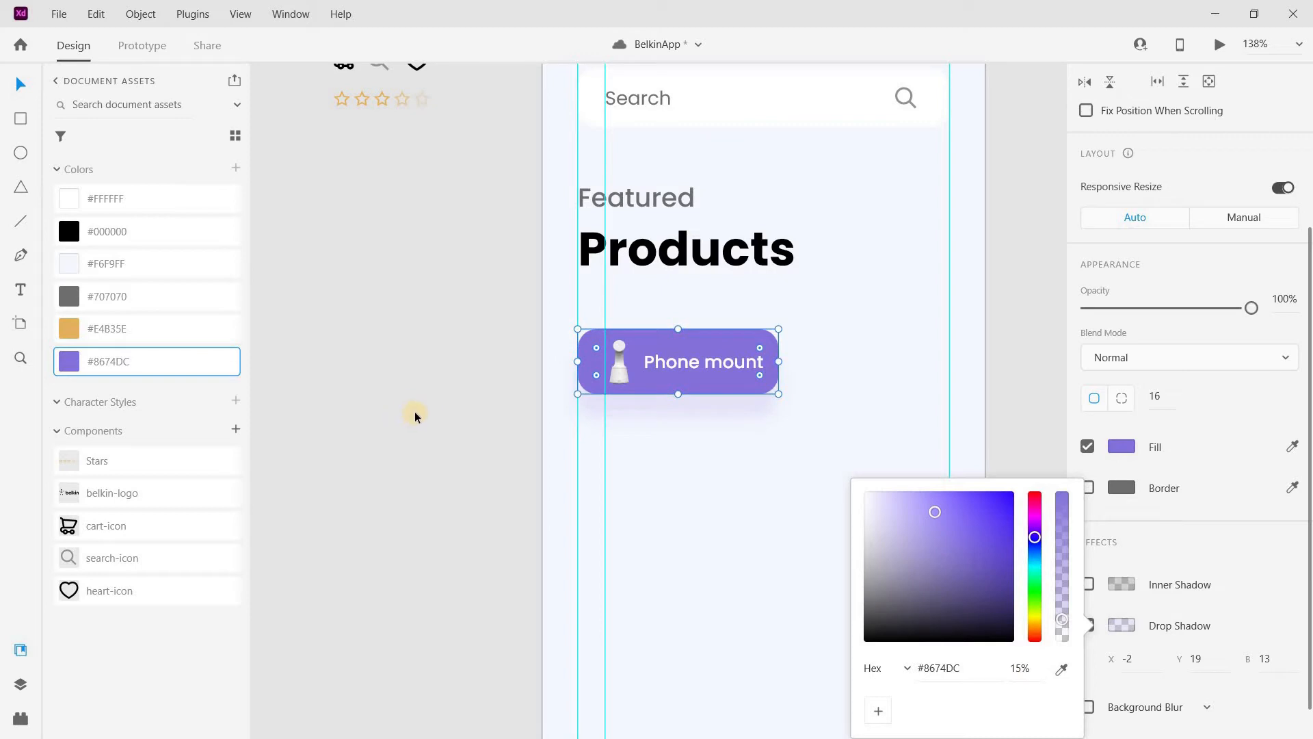
Make a component from the "Phone mount" label, its image and the purple rectangle.
left_click(683, 365)
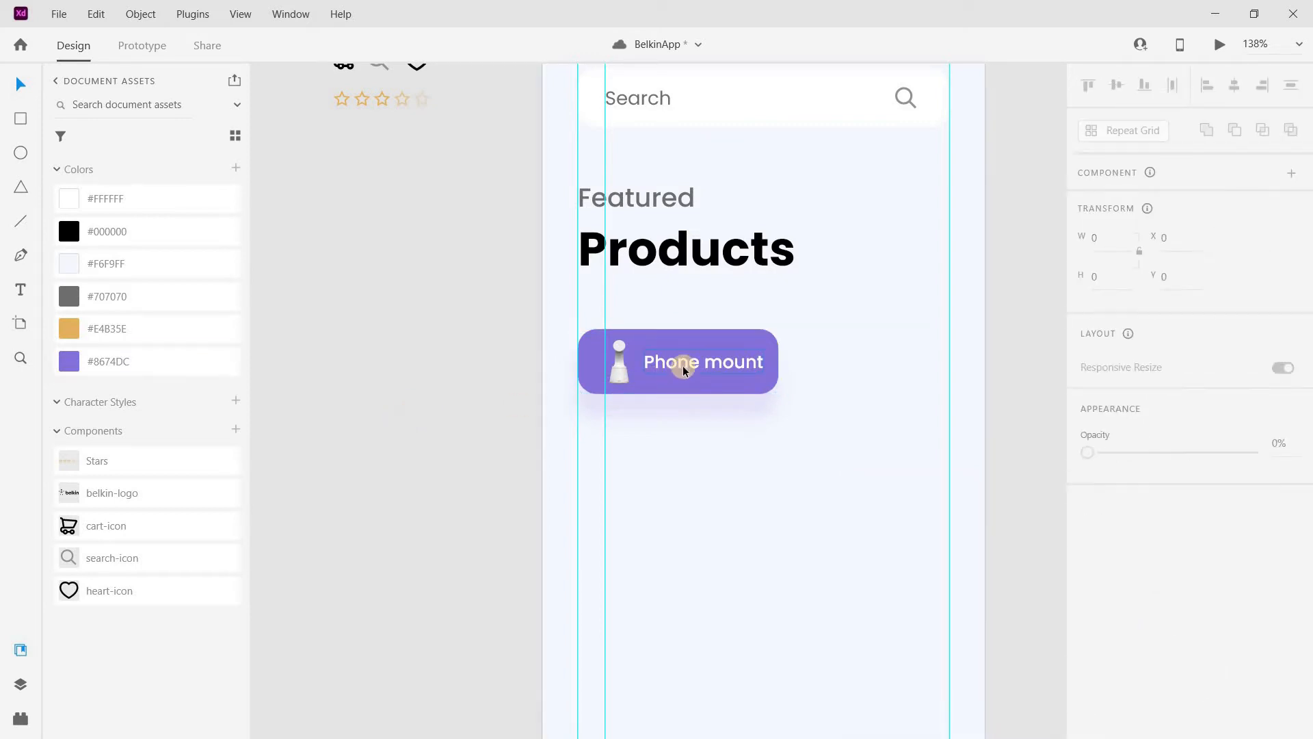
left_click(683, 367)
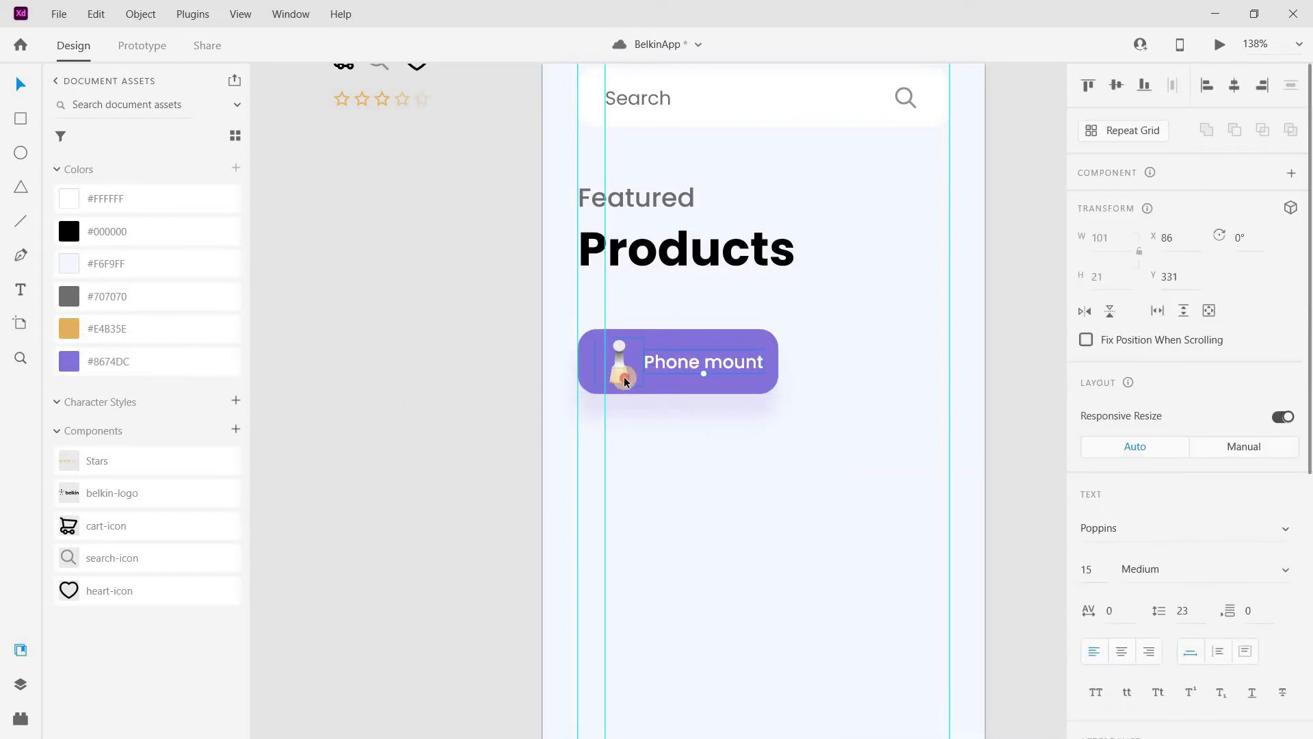
left_click(622, 376, "shift")
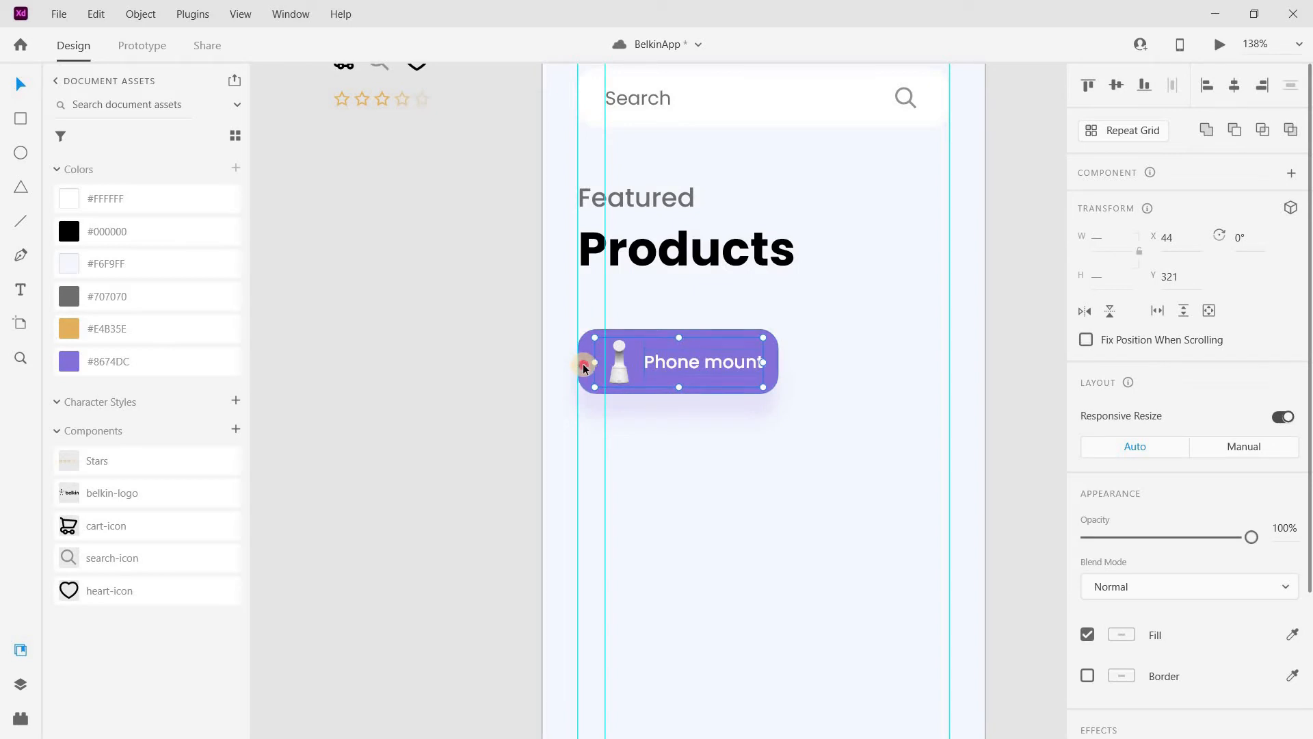
left_click(583, 363, "shift")
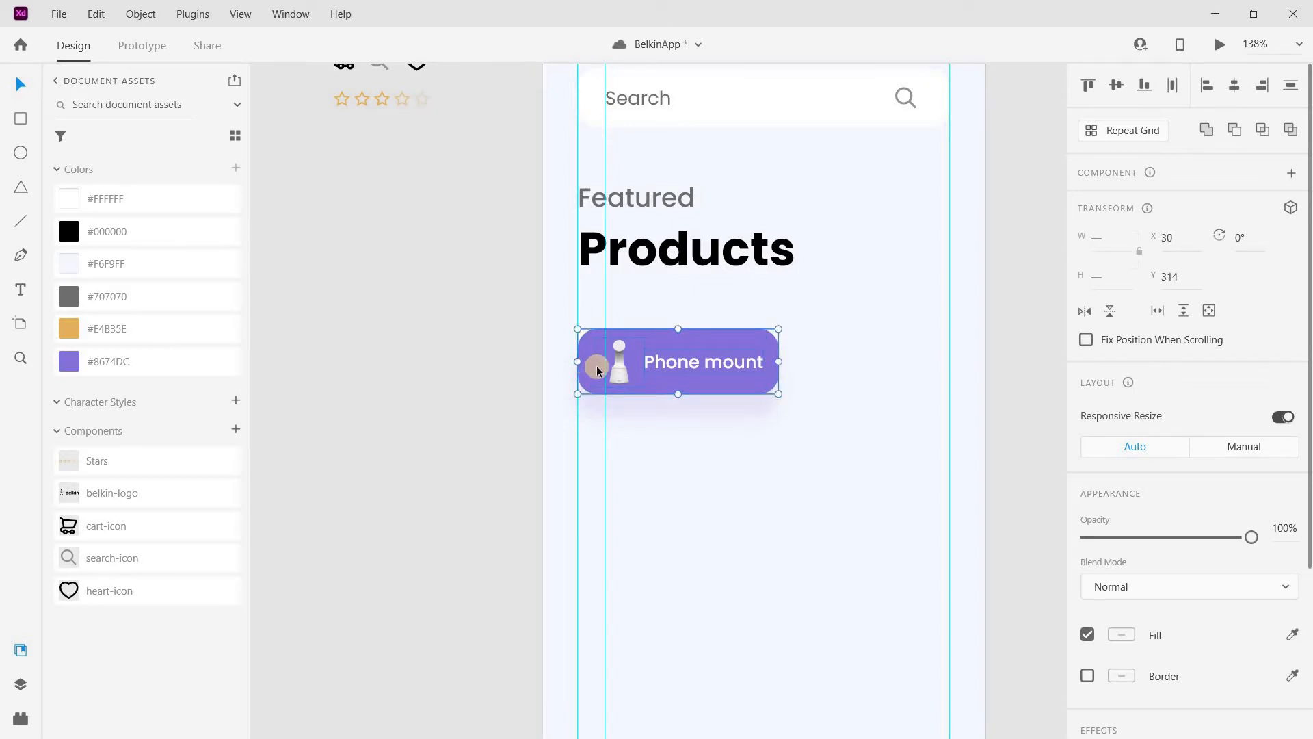
right_click(589, 368)
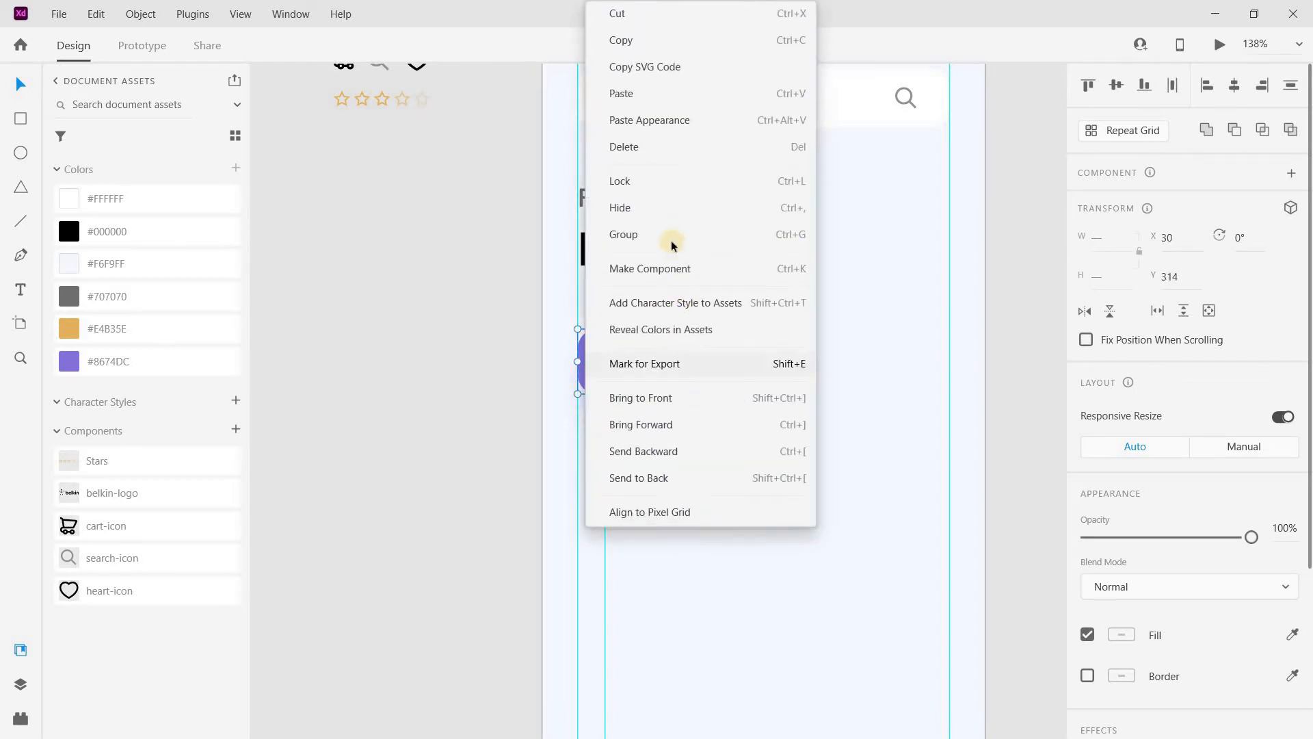
left_click(655, 274)
left_click(449, 400)
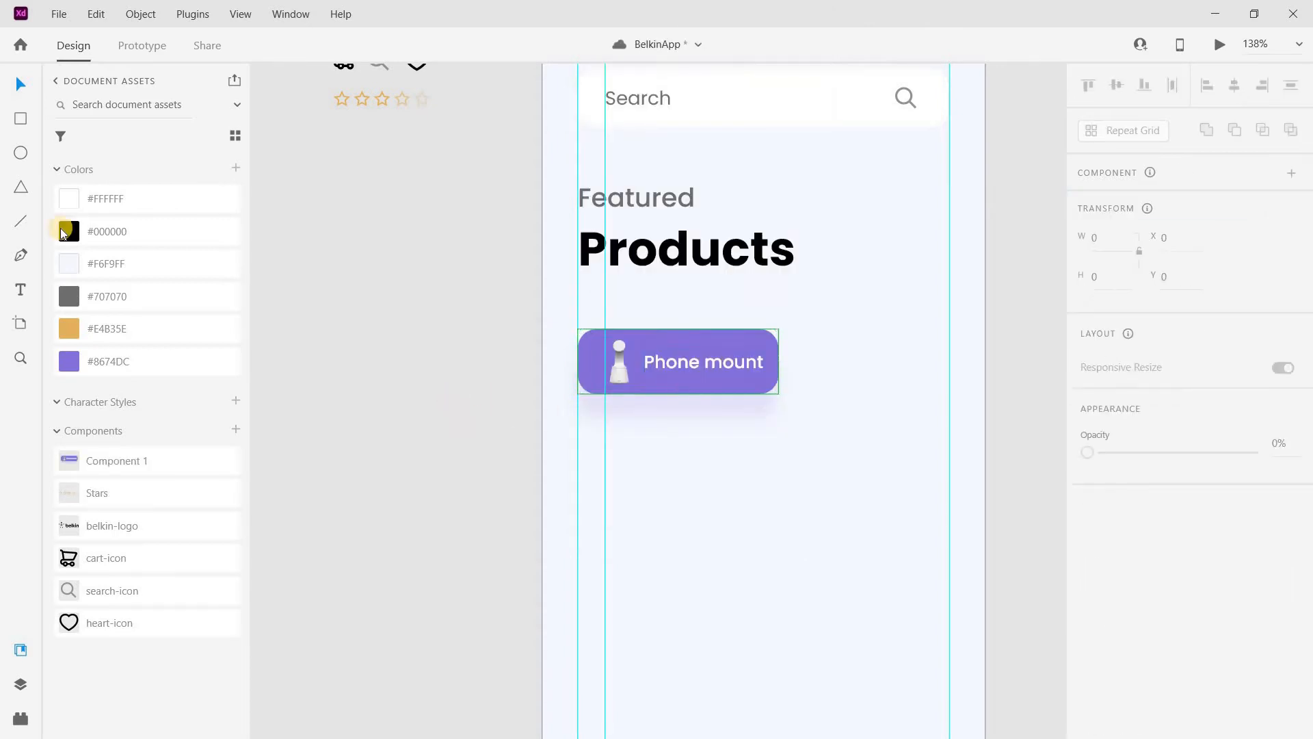
Draw a rectangle to the right of the "Phone mount" button and size it to 133 by 55.
left_click(21, 119)
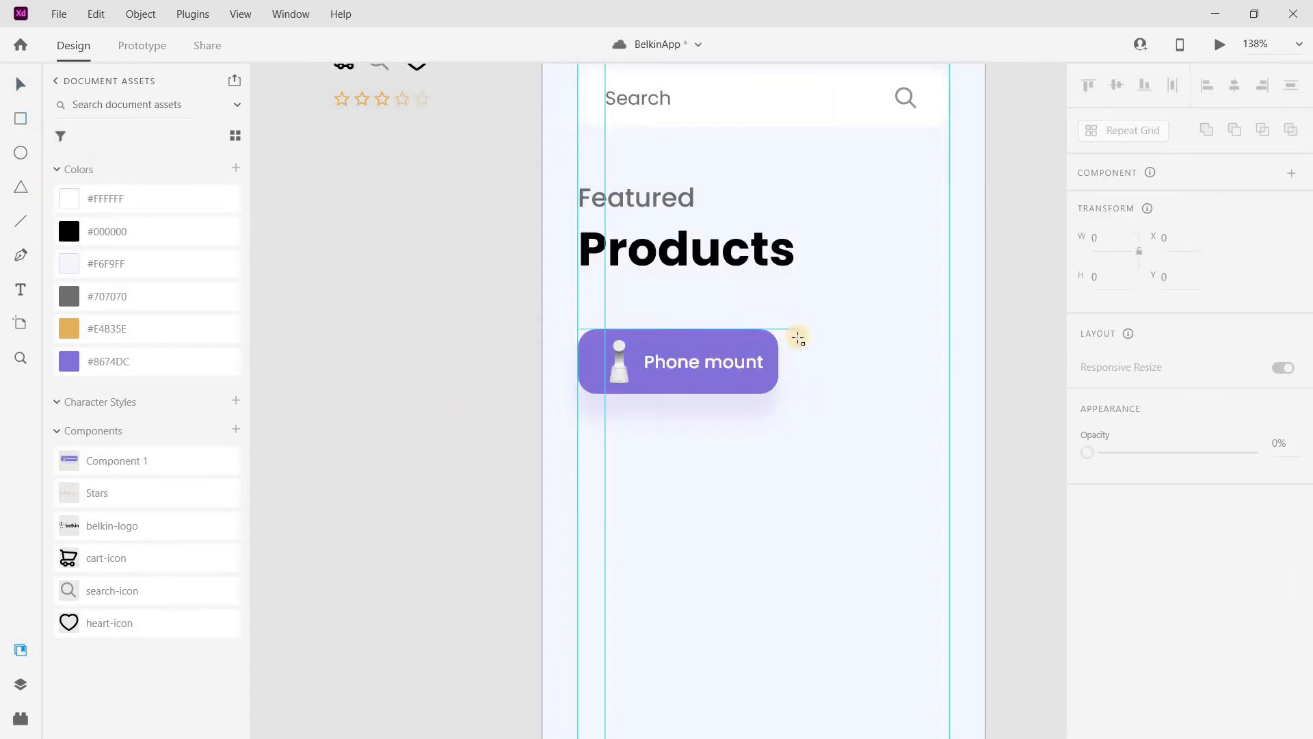
mouse_move(798, 339)
left_mouse_down()
mouse_move(826, 407)
mouse_move(949, 393)
left_mouse_up()
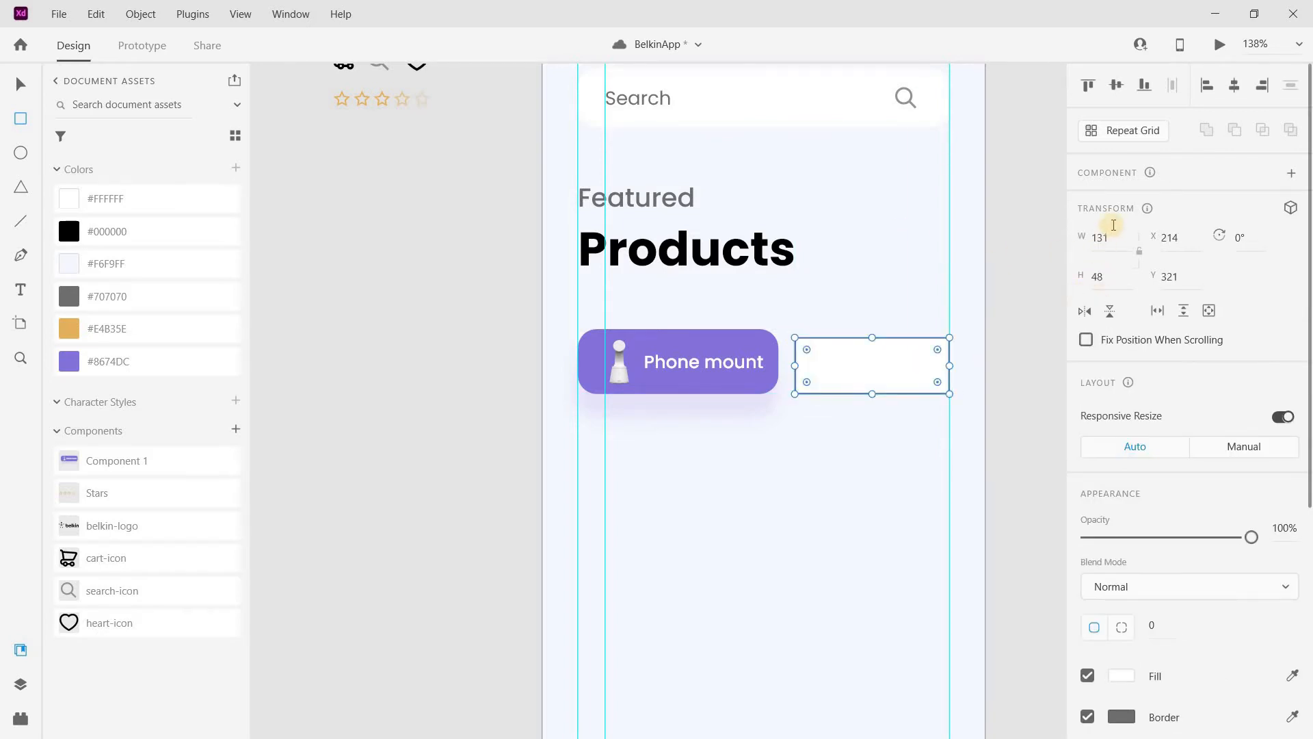
scroll(1113, 227, "up", 2)
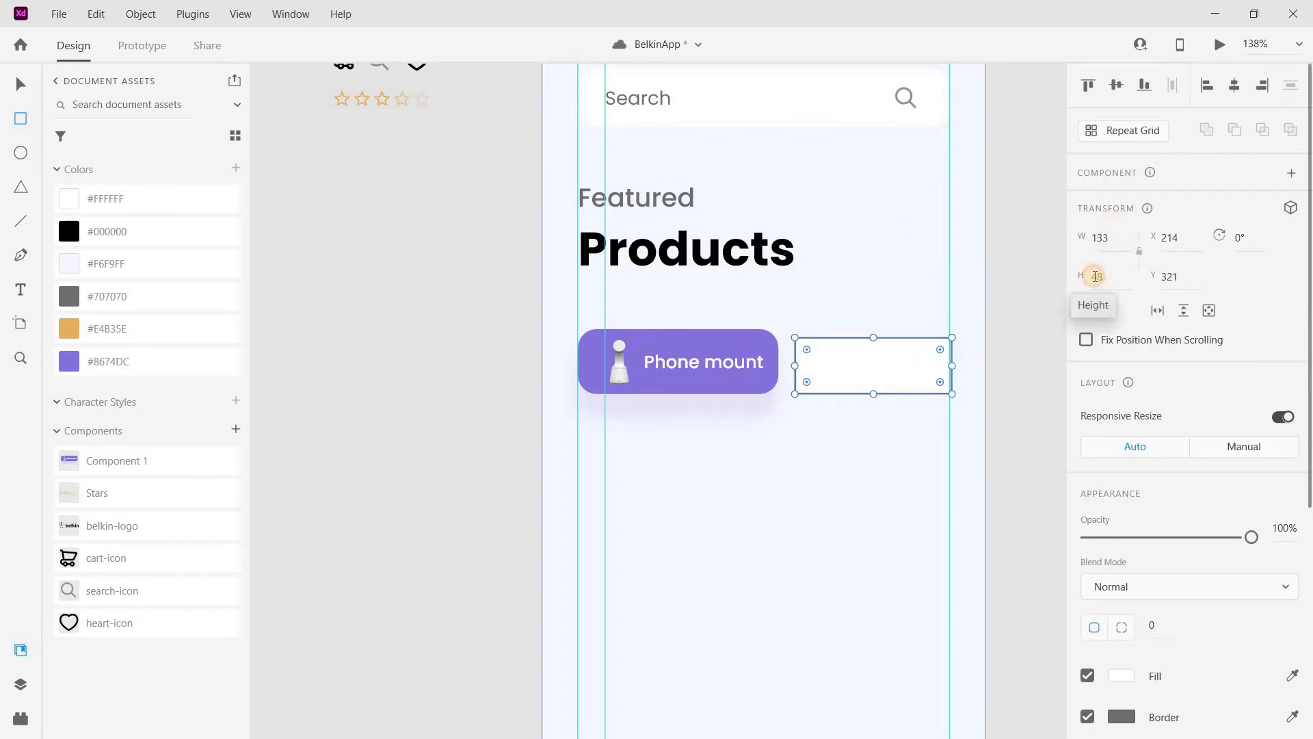
left_click(1096, 276)
type("55")
key("Return")
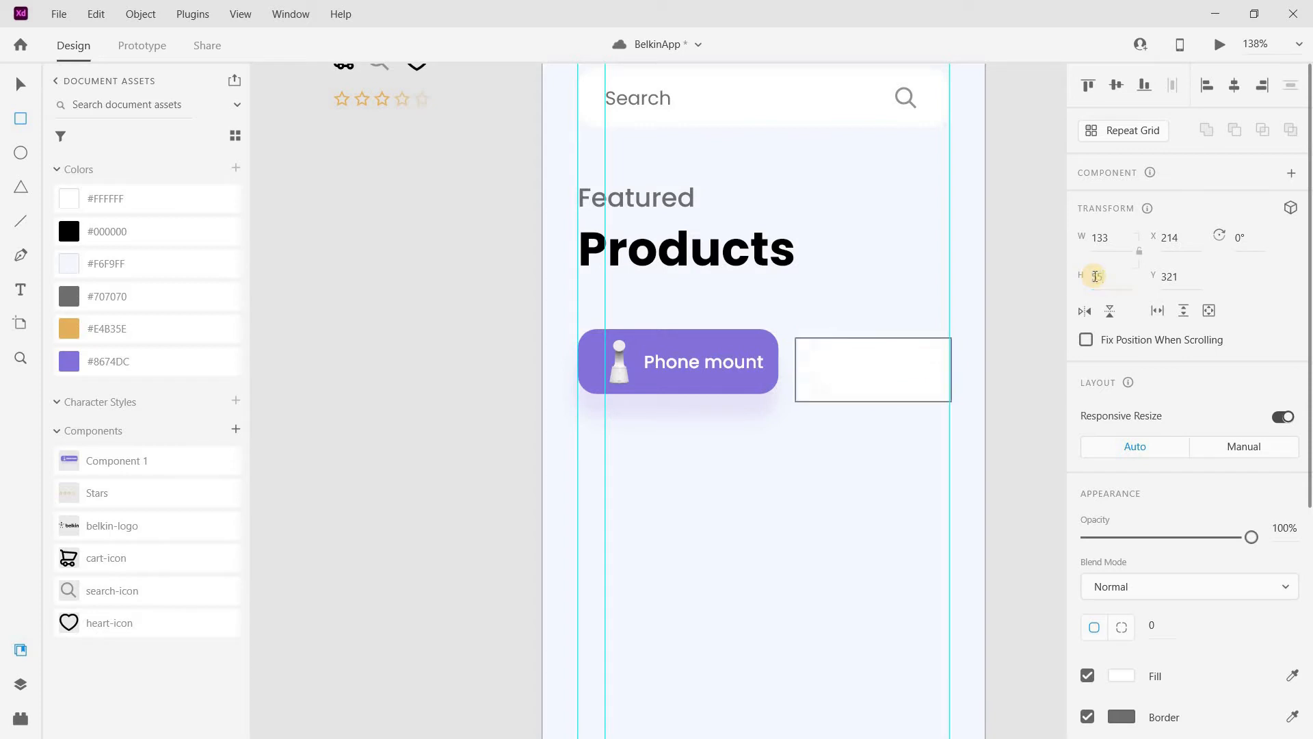
Give the white rectangle no border and a corner radius of 16, and align it level with the "Phone mount" button.
left_click(1088, 719)
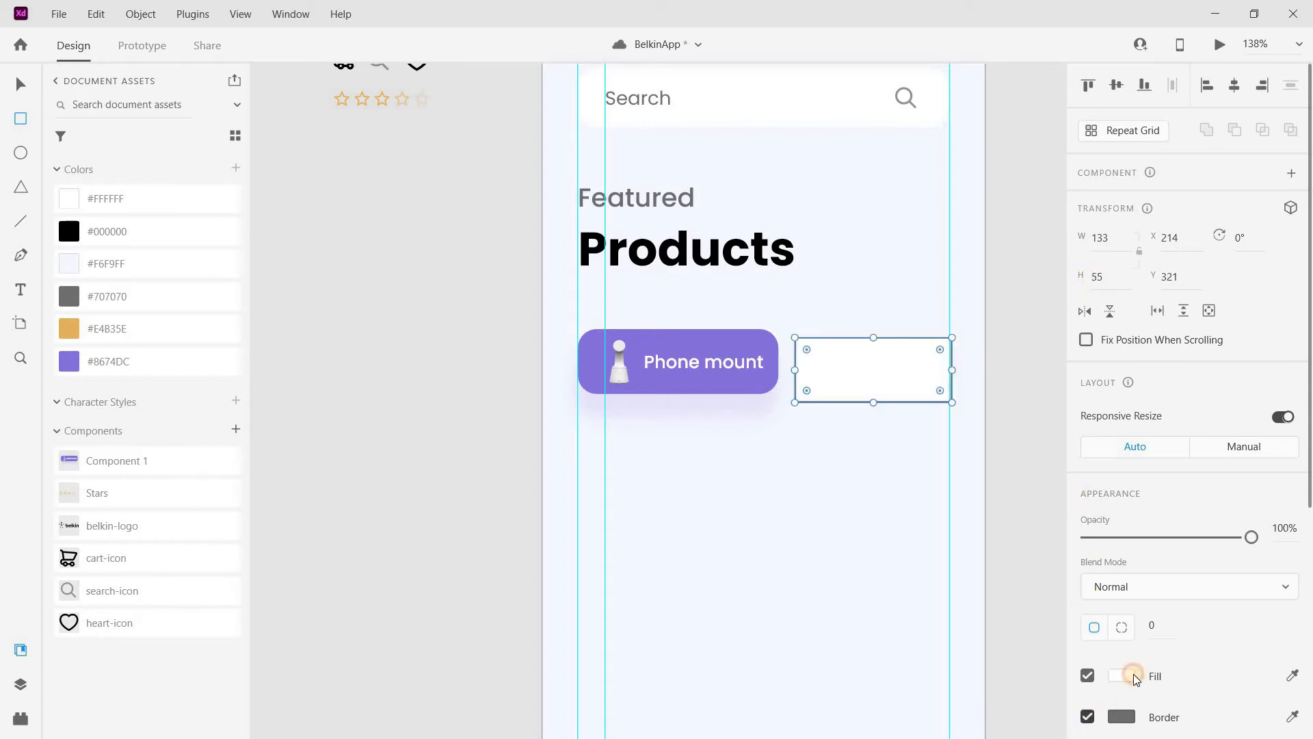
left_click(1154, 628)
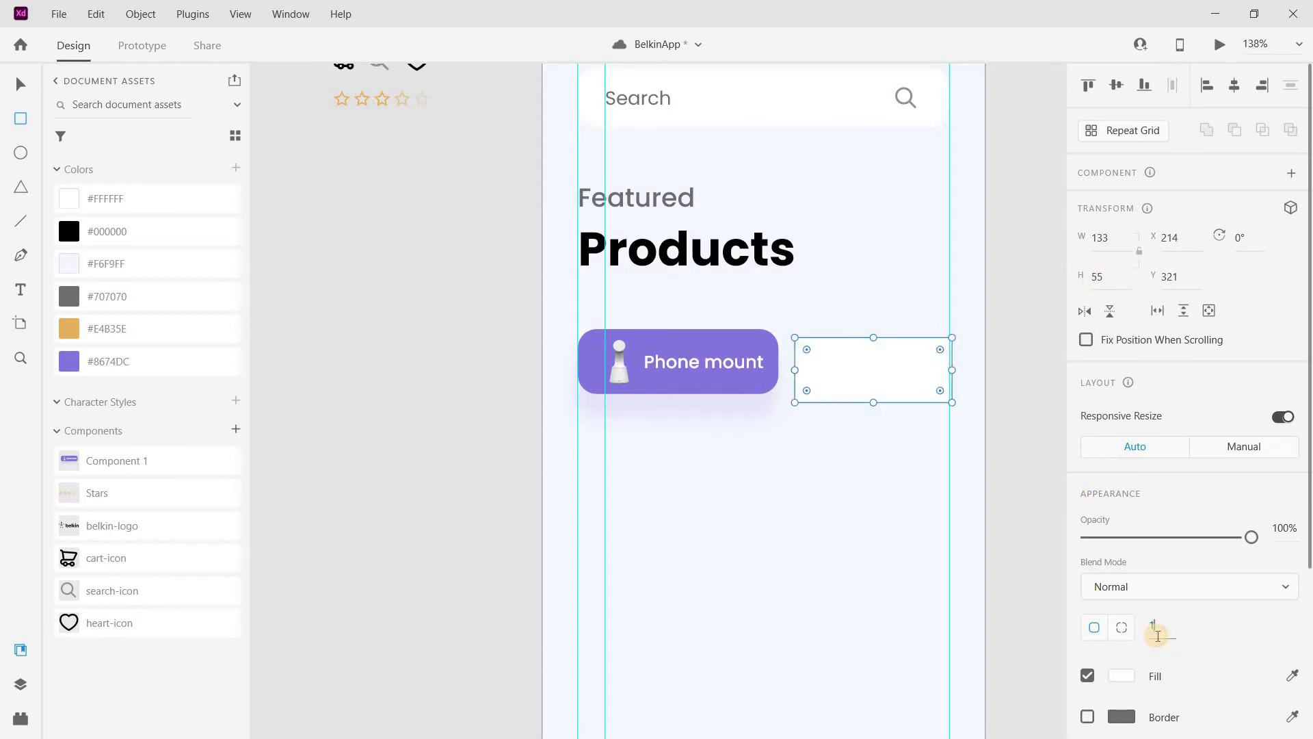
type("16")
key("Return")
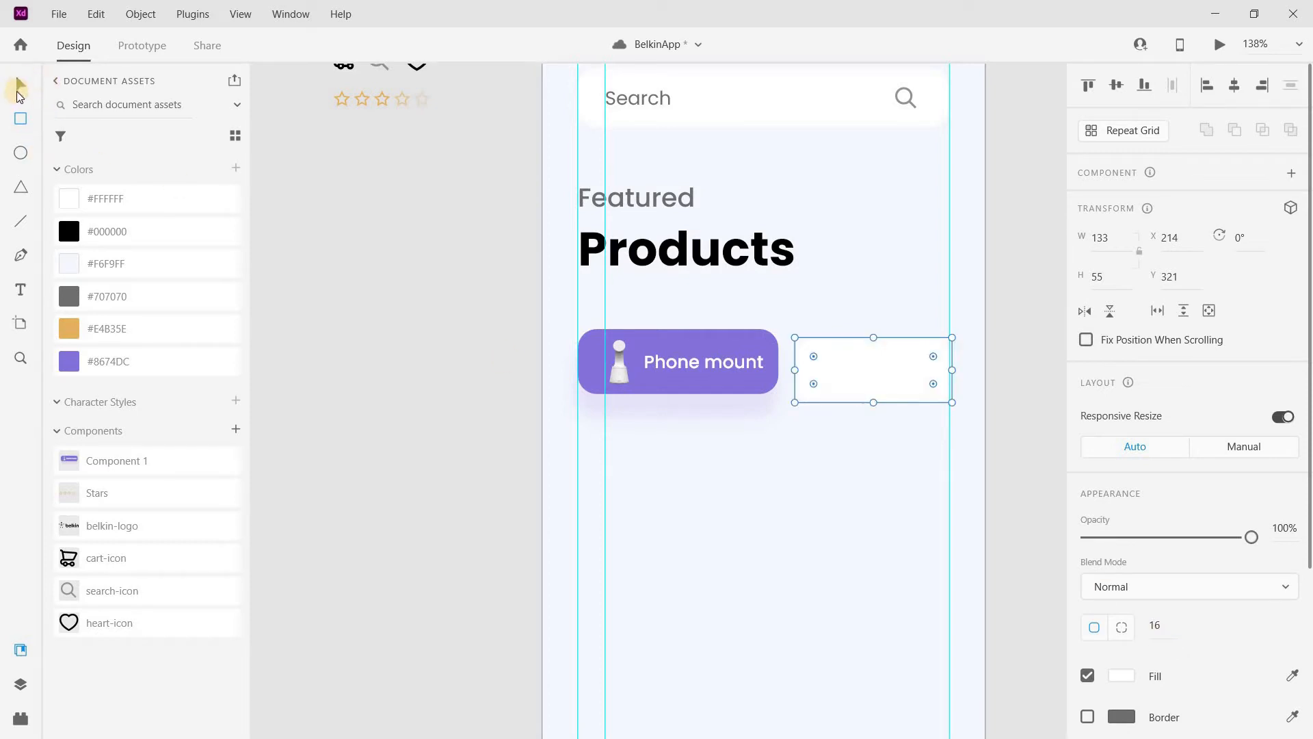
left_click_drag(851, 381, 850, 373)
key("Left")
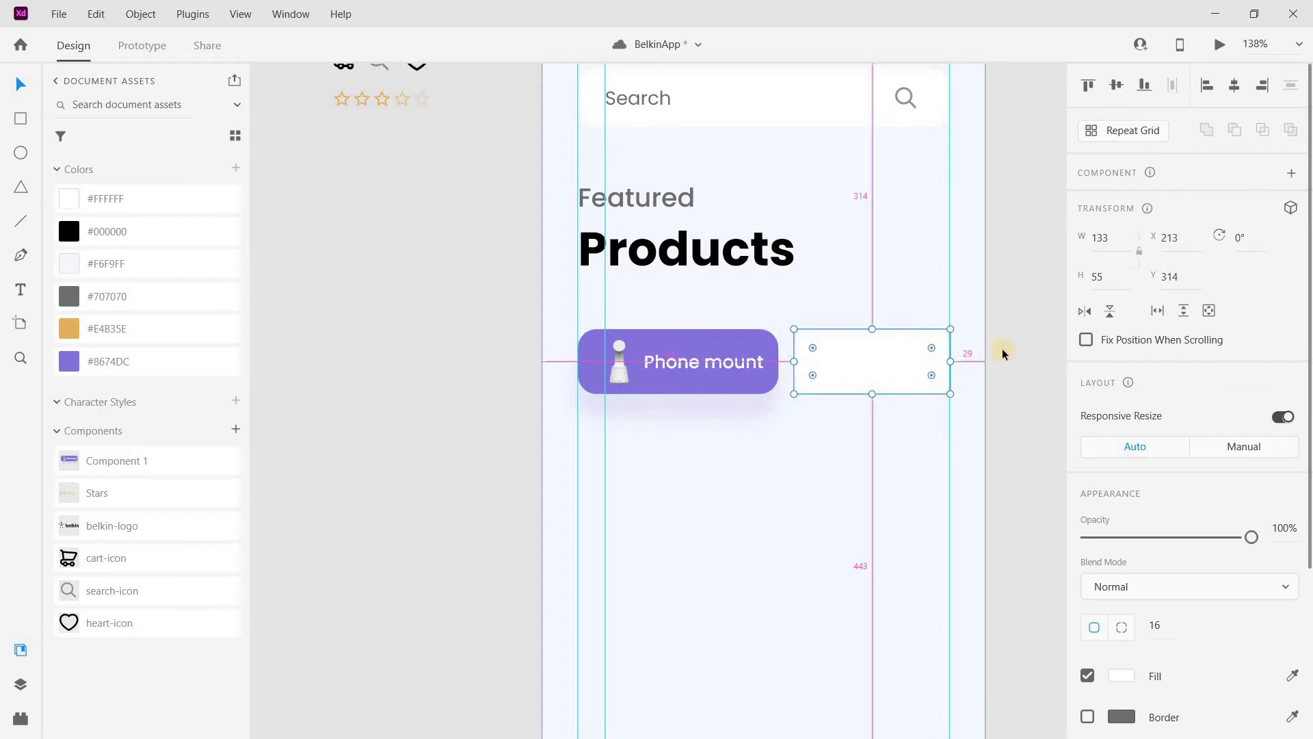
Add the text "Ear Buds" and place it toward the right end of the white rectangle.
left_click(21, 290)
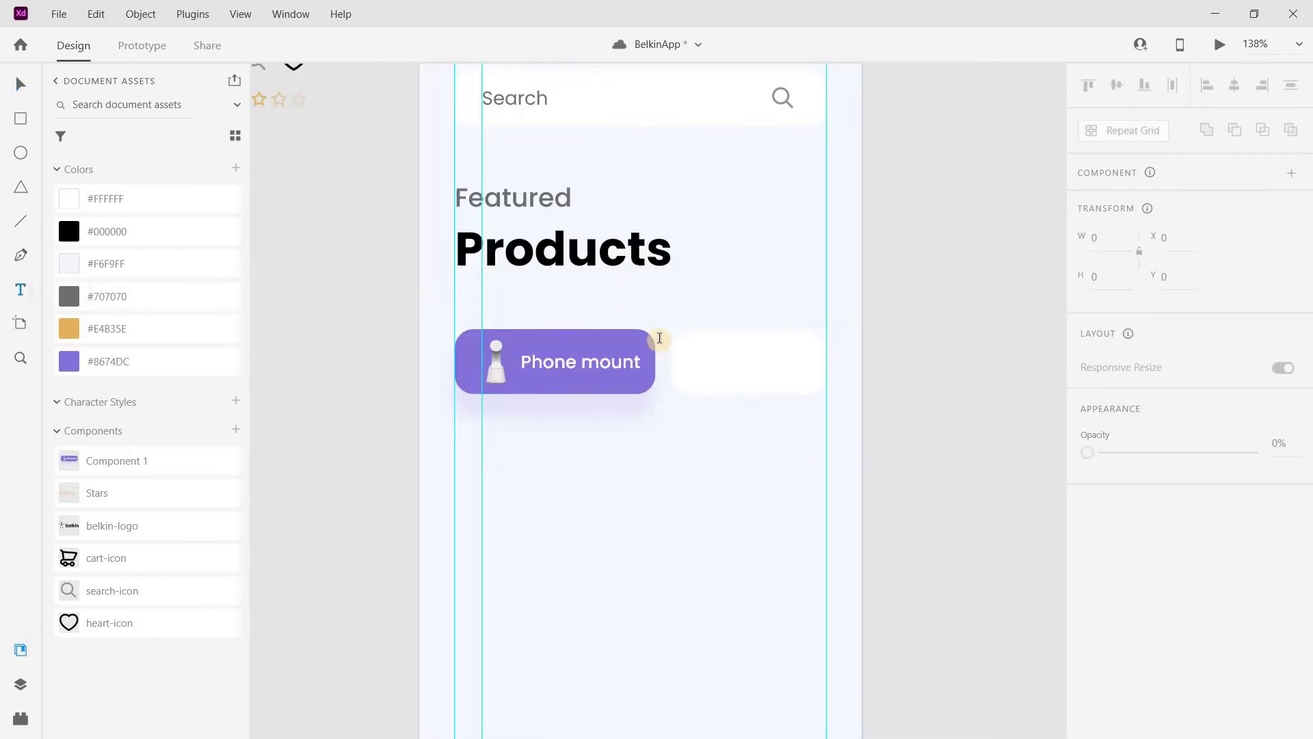
left_click(717, 365)
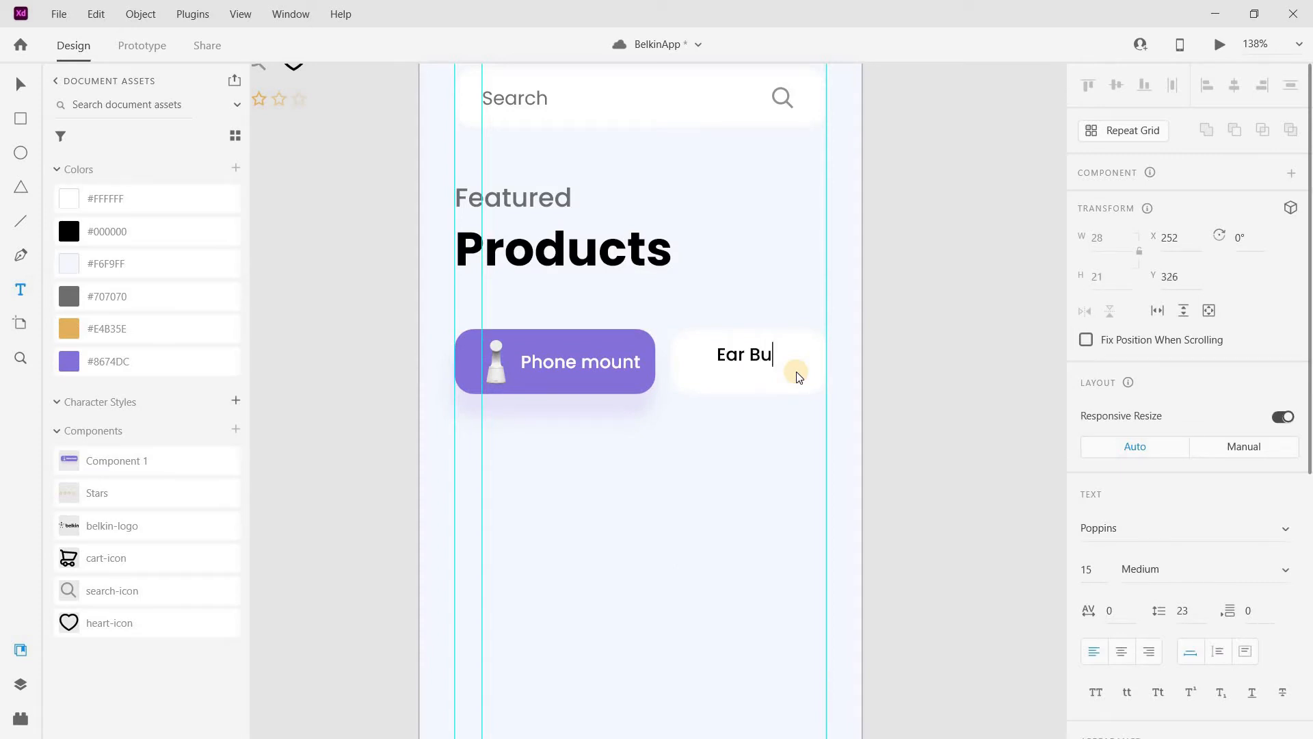
type("Ear Buds")
key("Escape")
left_click(20, 85)
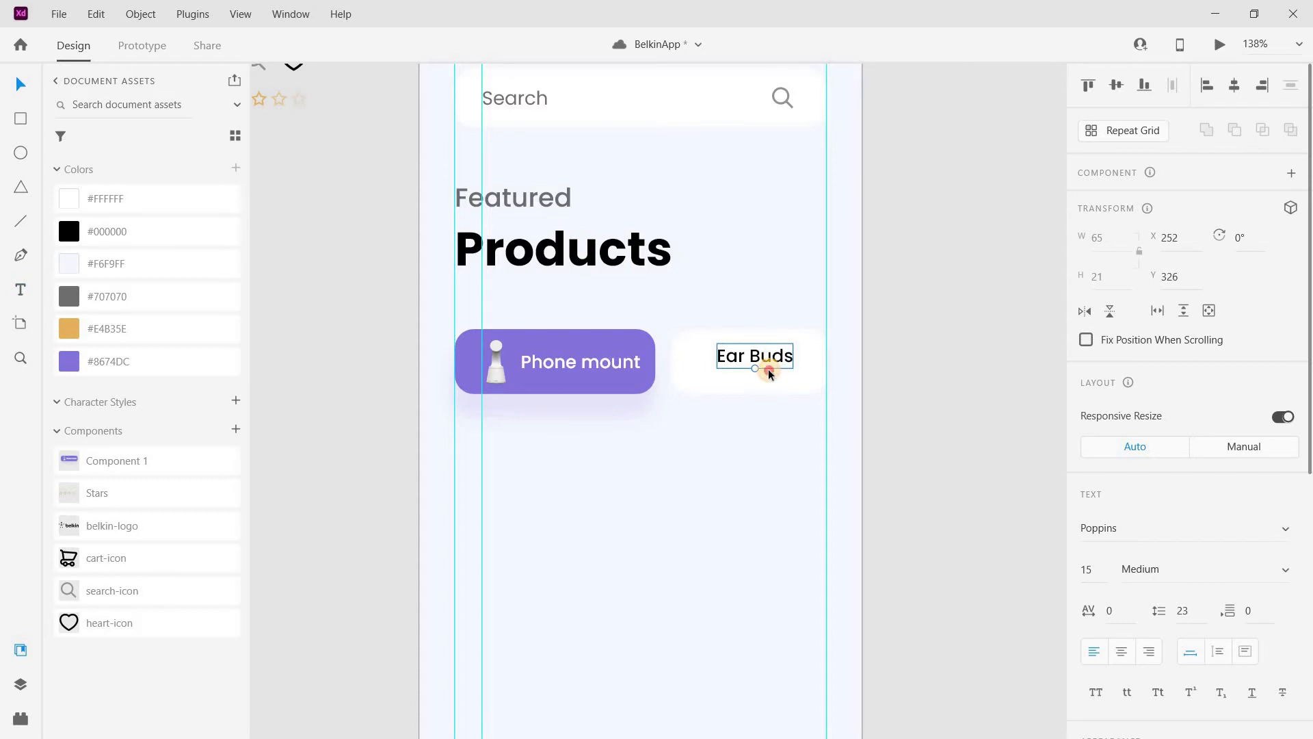
mouse_move(773, 355)
left_mouse_down()
mouse_move(765, 365)
mouse_move(785, 365)
left_mouse_up()
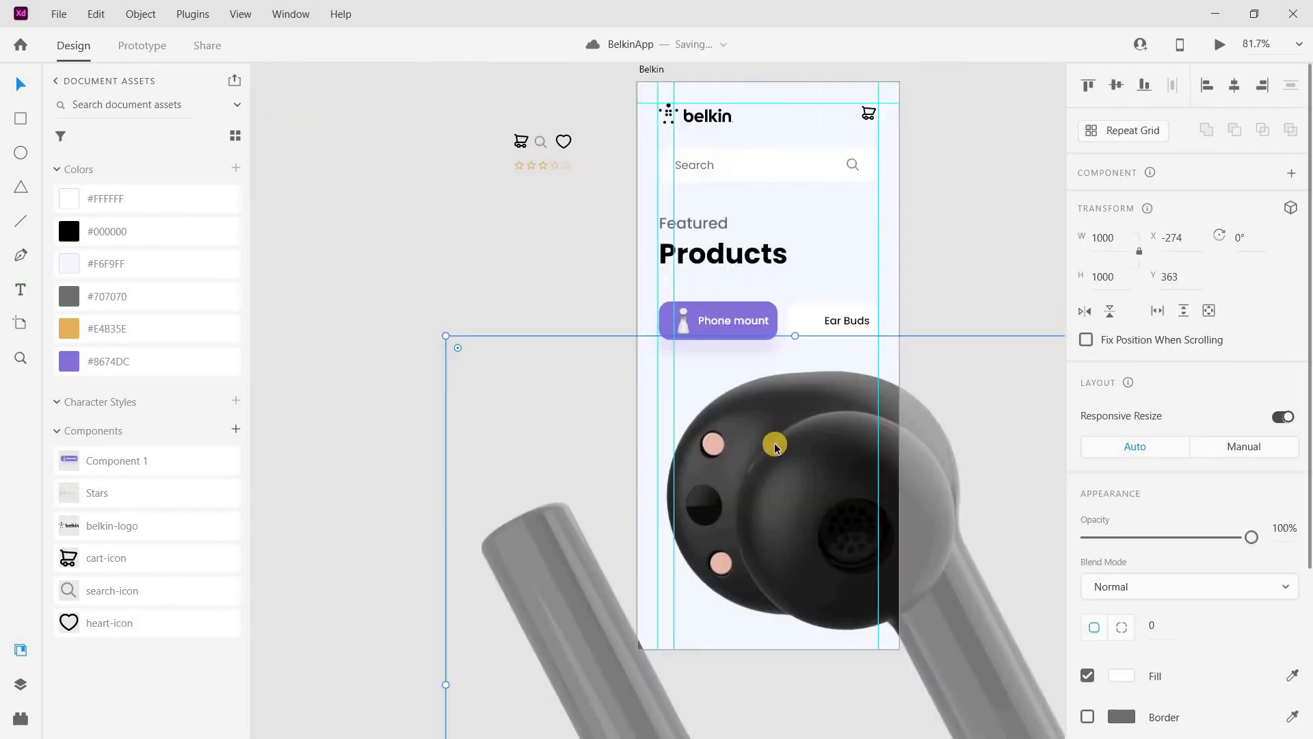
Resize the imported ear buds image to 42 by 42 and place it left of the "Ear Buds" label.
left_click_drag(775, 446, 704, 322)
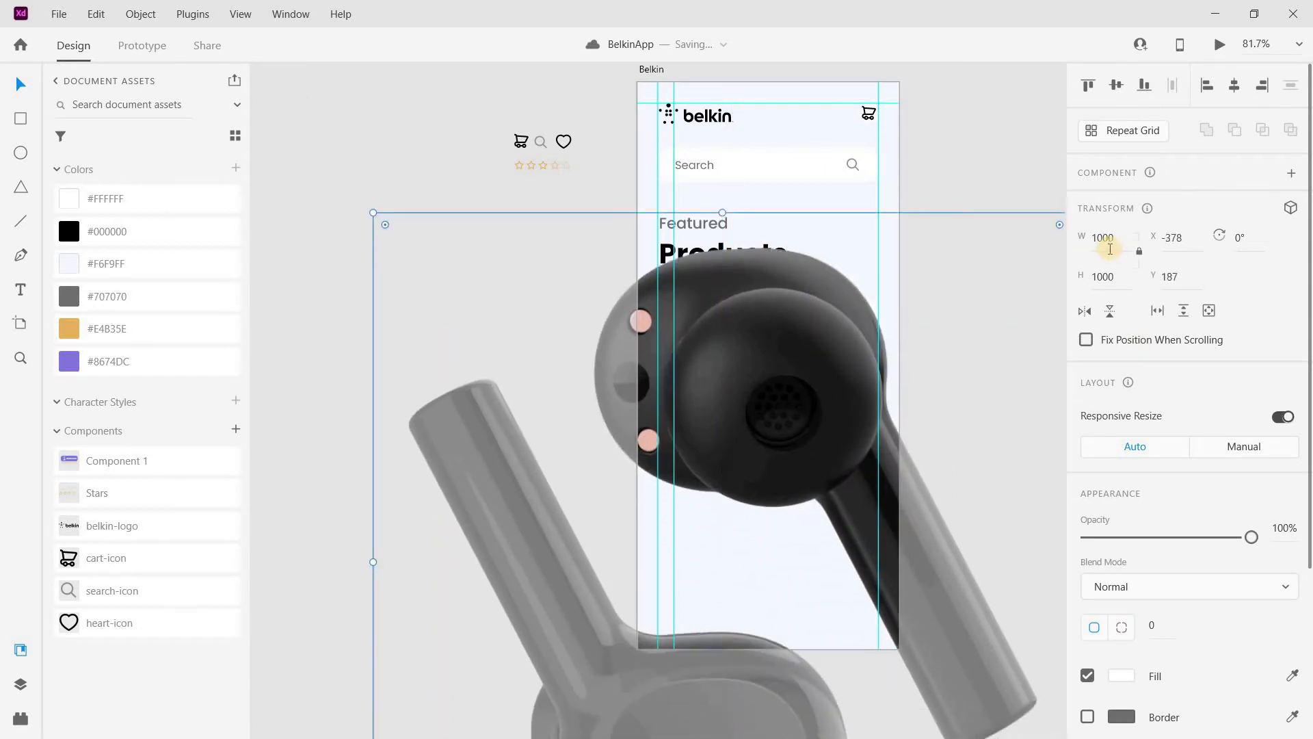
left_click(1108, 248)
type("42")
key("Return")
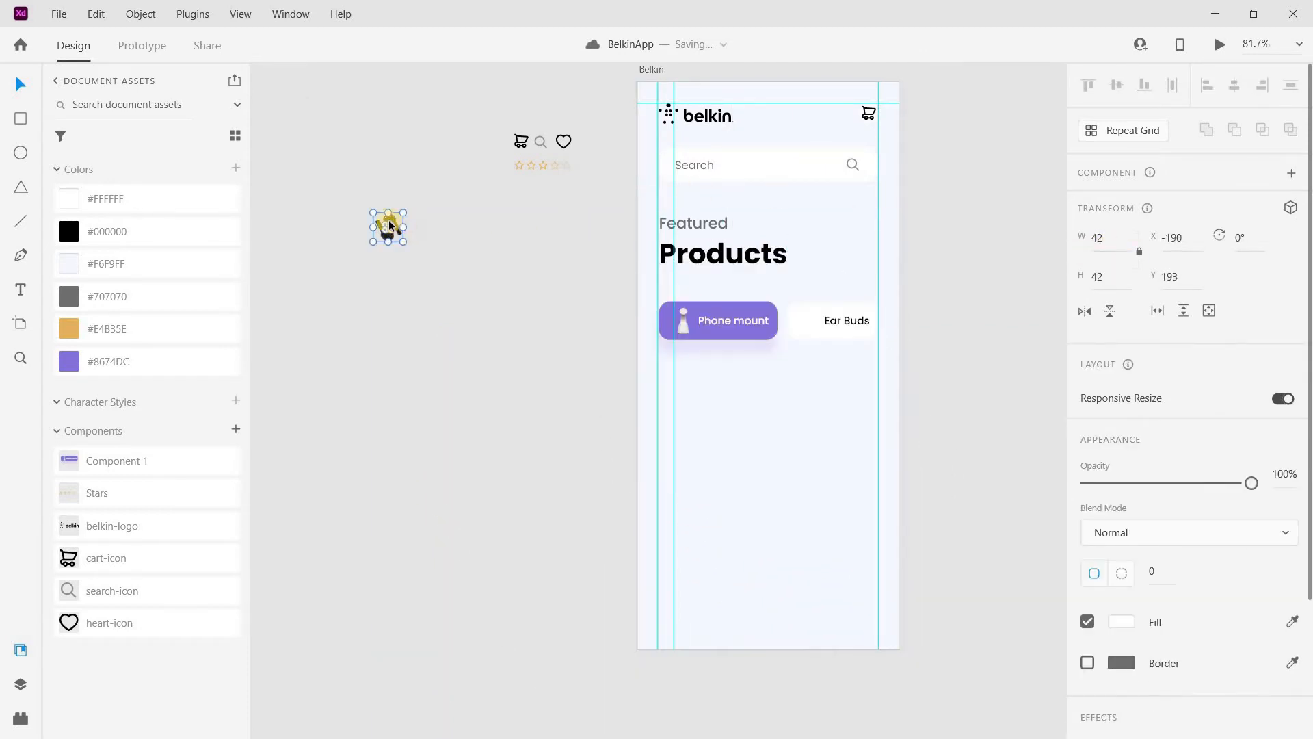
left_click_drag(390, 223, 782, 298)
scroll(813, 315, "up", 5)
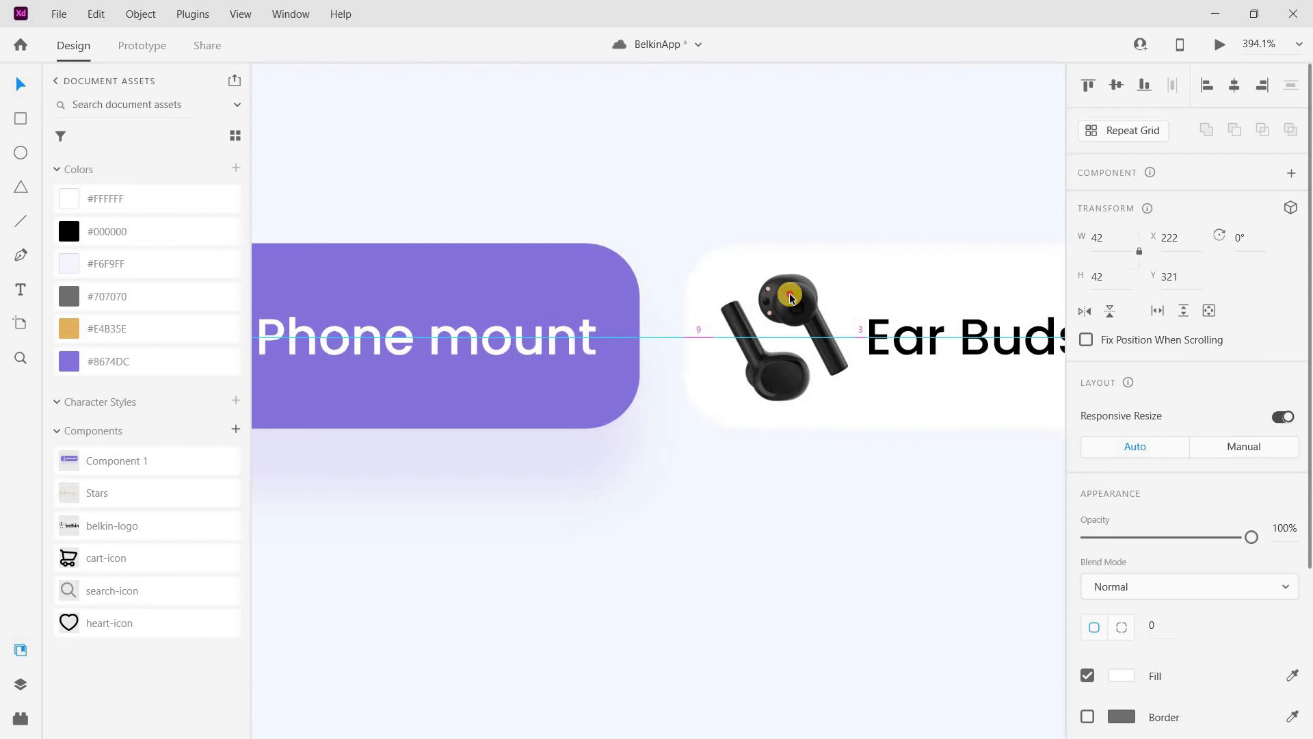
Center the ear buds image and label together in the white rectangle, and nudge the whole button slightly left.
left_click(903, 337, "shift")
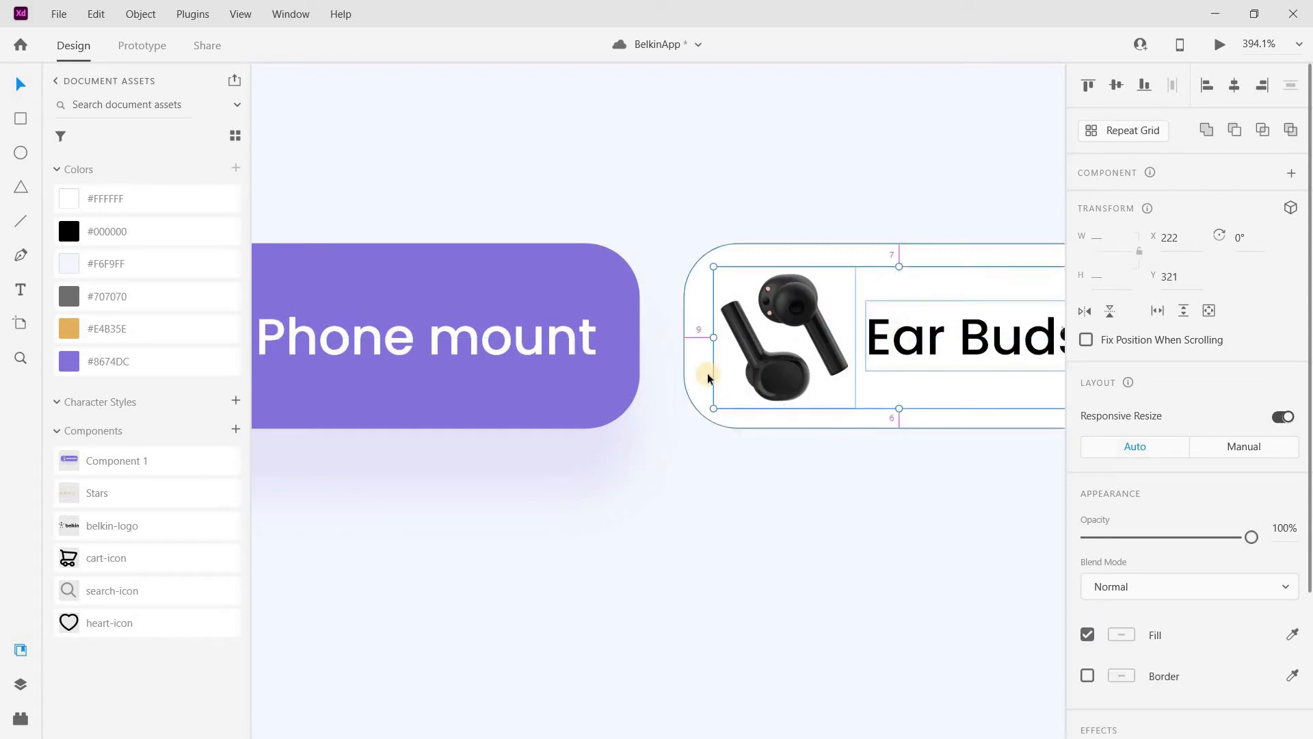
scroll(707, 372, "down", 2)
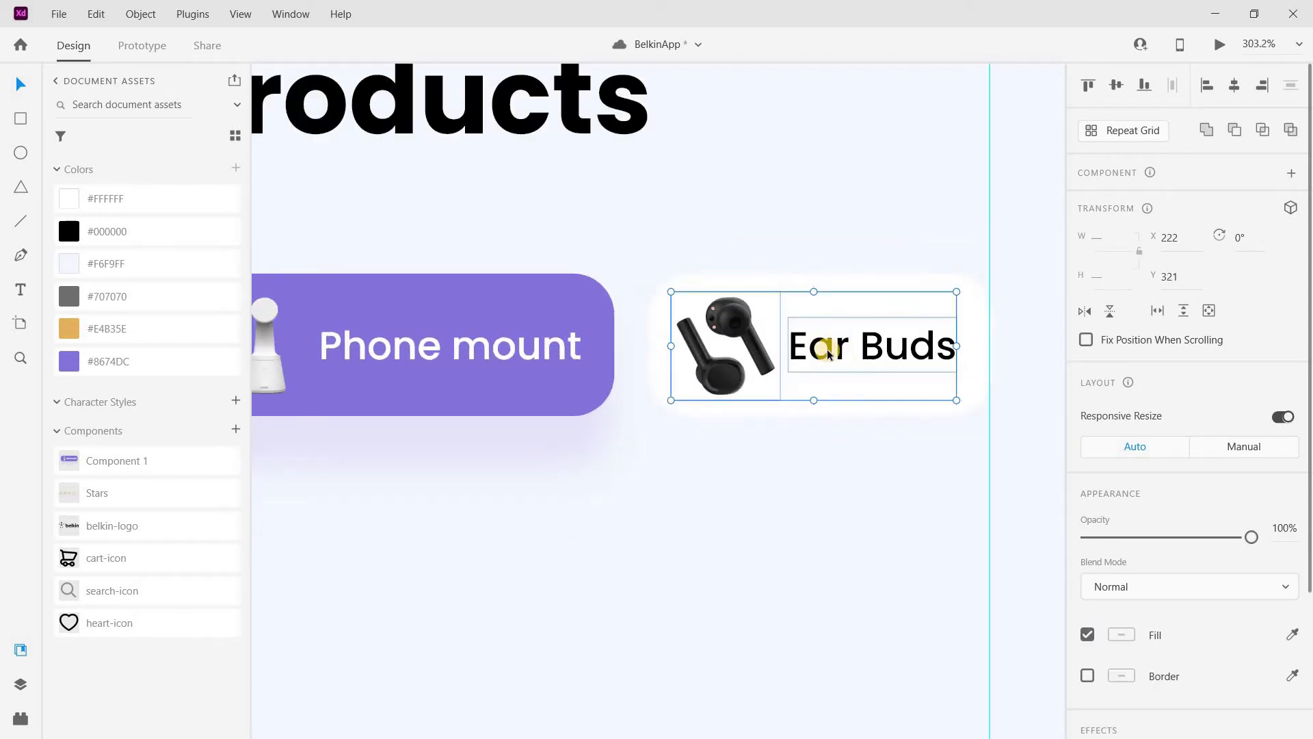
left_click_drag(832, 350, 834, 349)
key("alt")
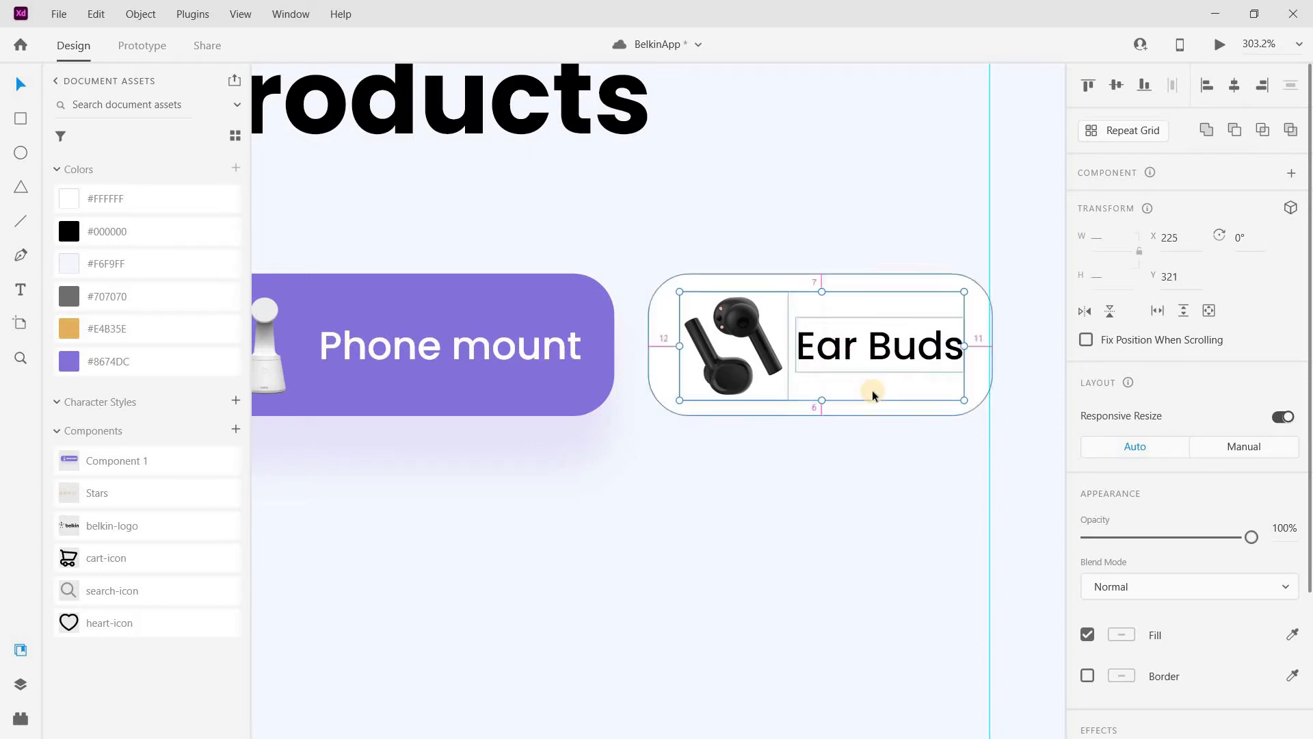
left_click(658, 378)
left_click_drag(1010, 239, 666, 432)
key("Left")
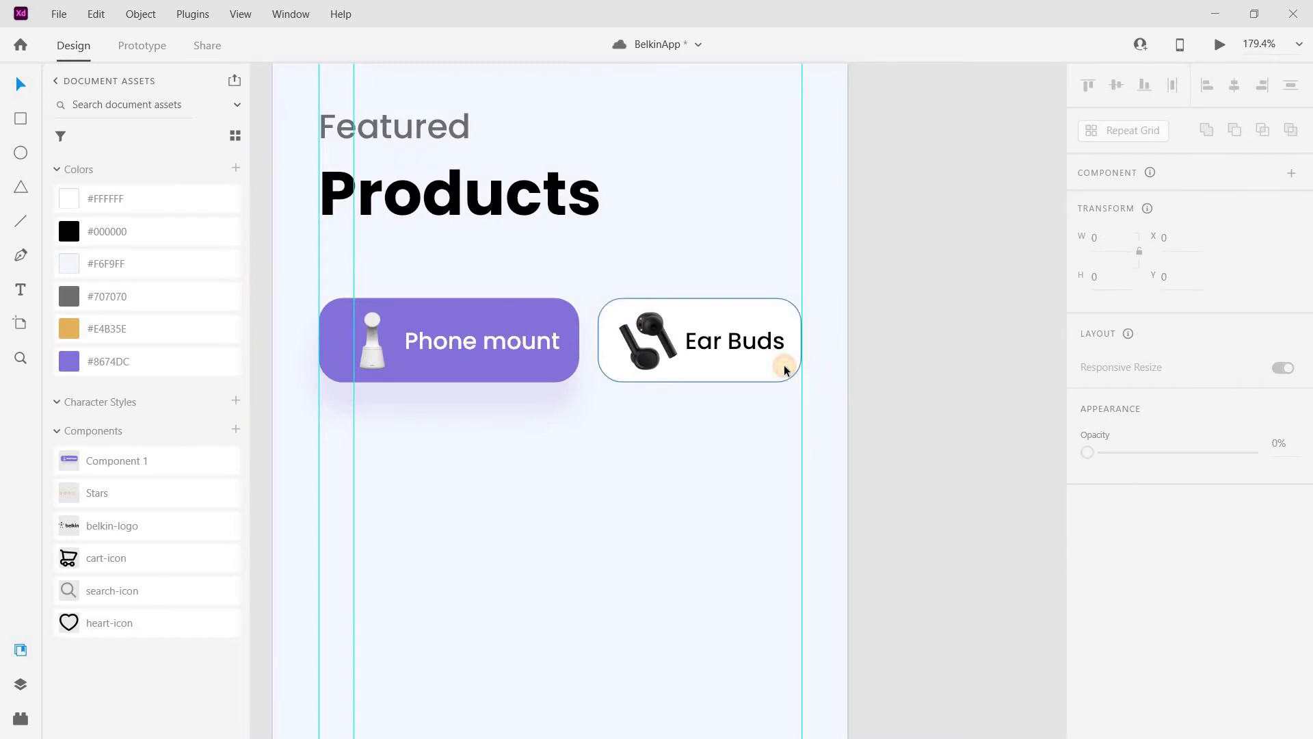
Add a drop shadow to the white "Ear Buds" rectangle with its color #000000 at 10% opacity.
left_click(785, 370)
scroll(1169, 633, "down", 4)
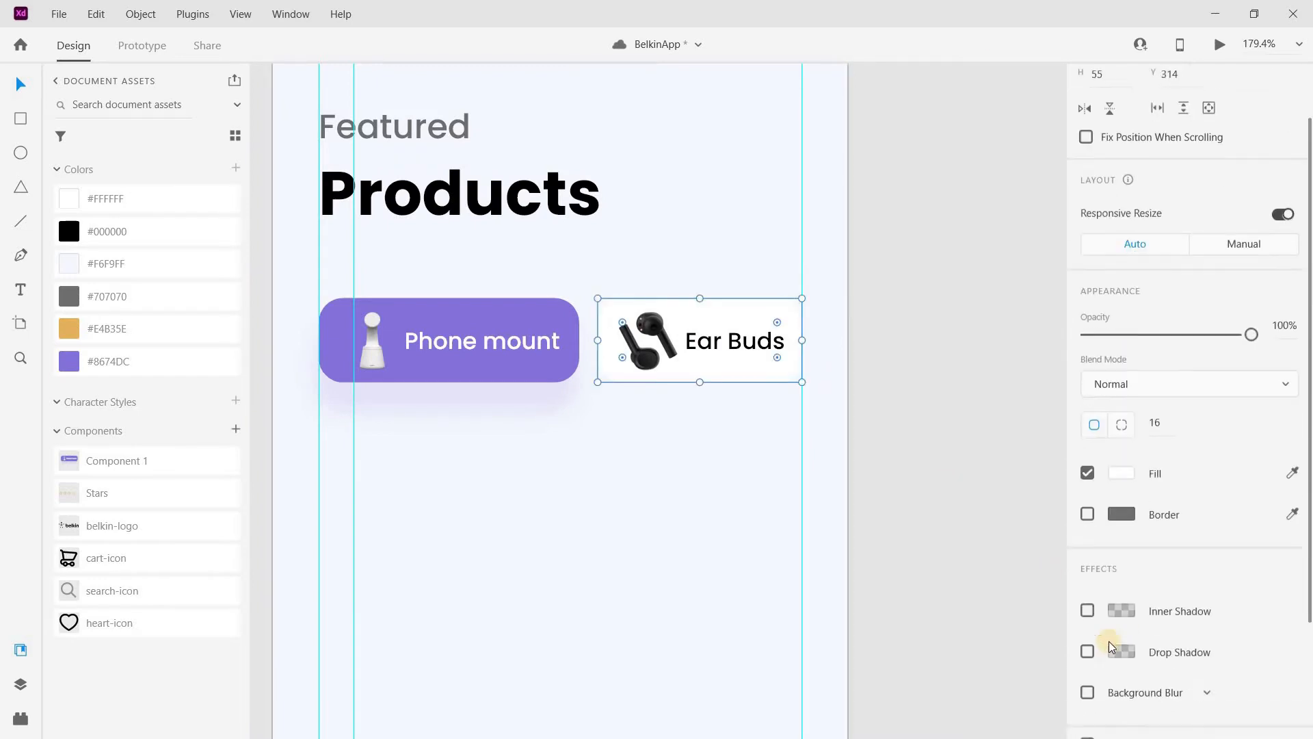
left_click(1087, 636)
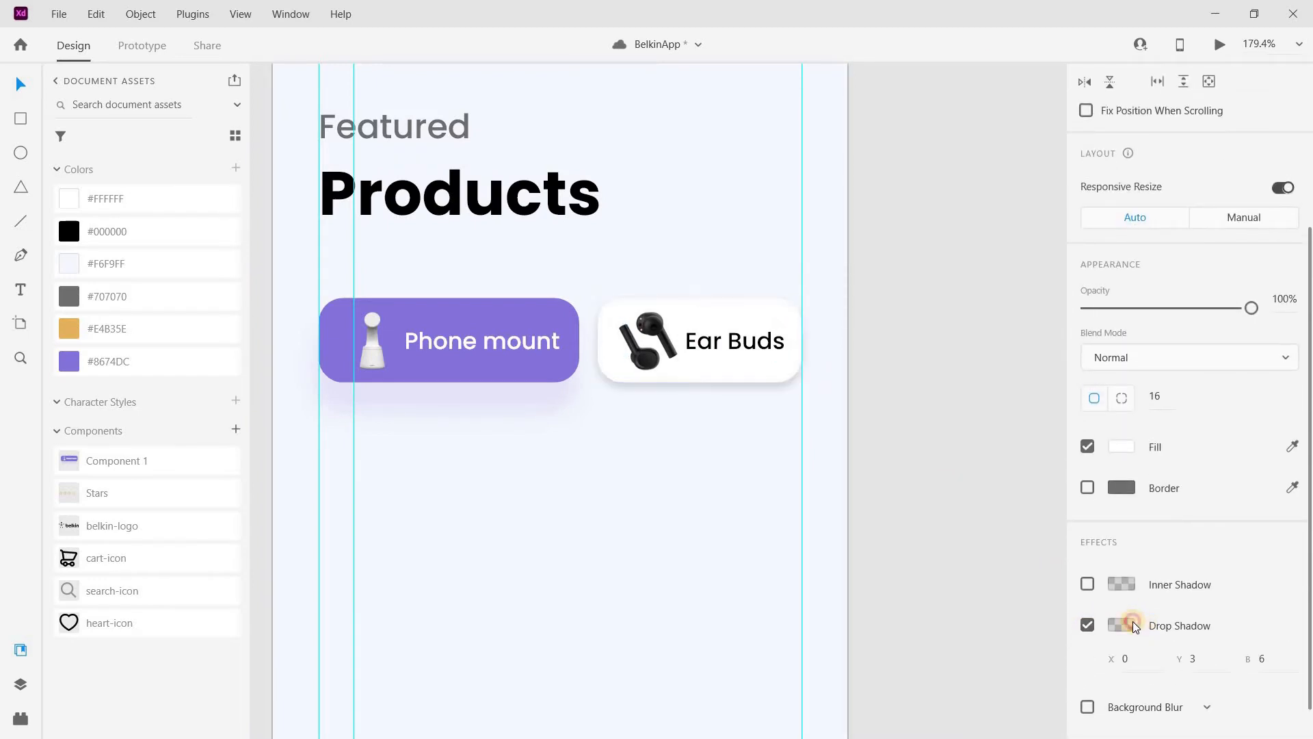
left_click(1128, 624)
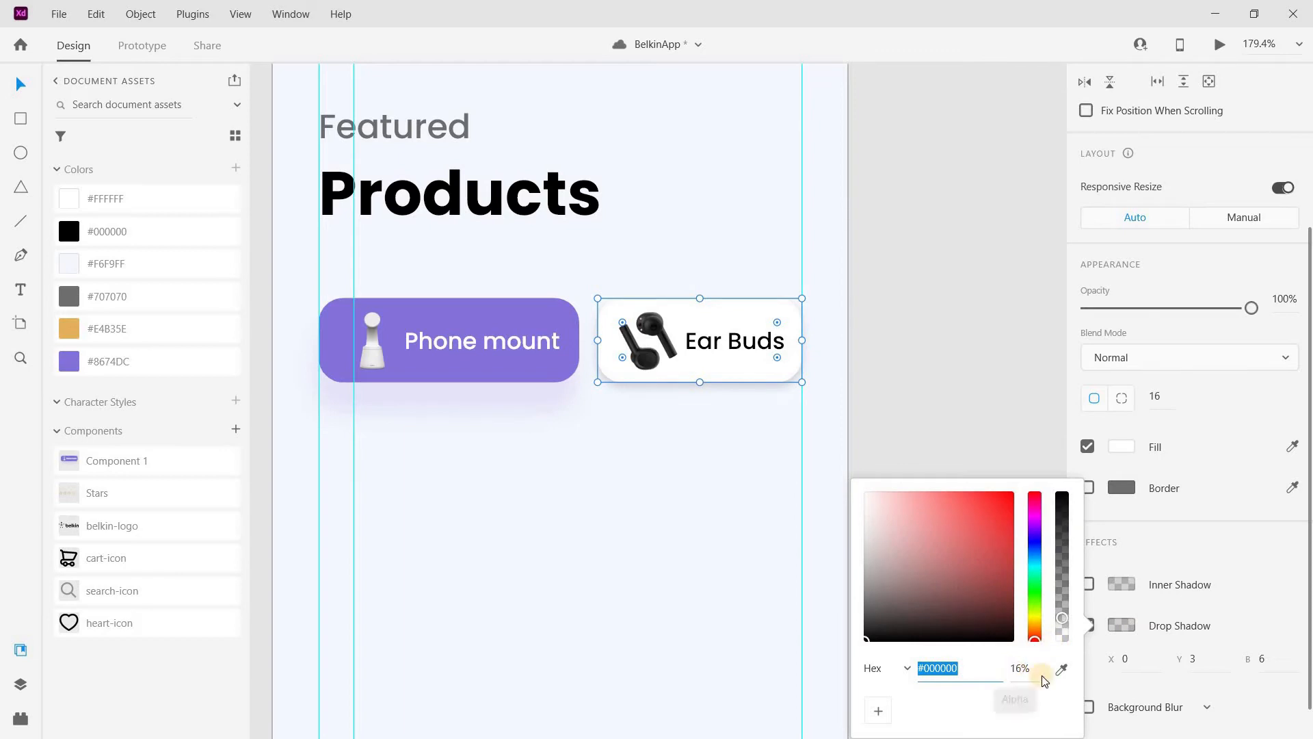
left_click(1018, 669)
type("10")
key("Return")
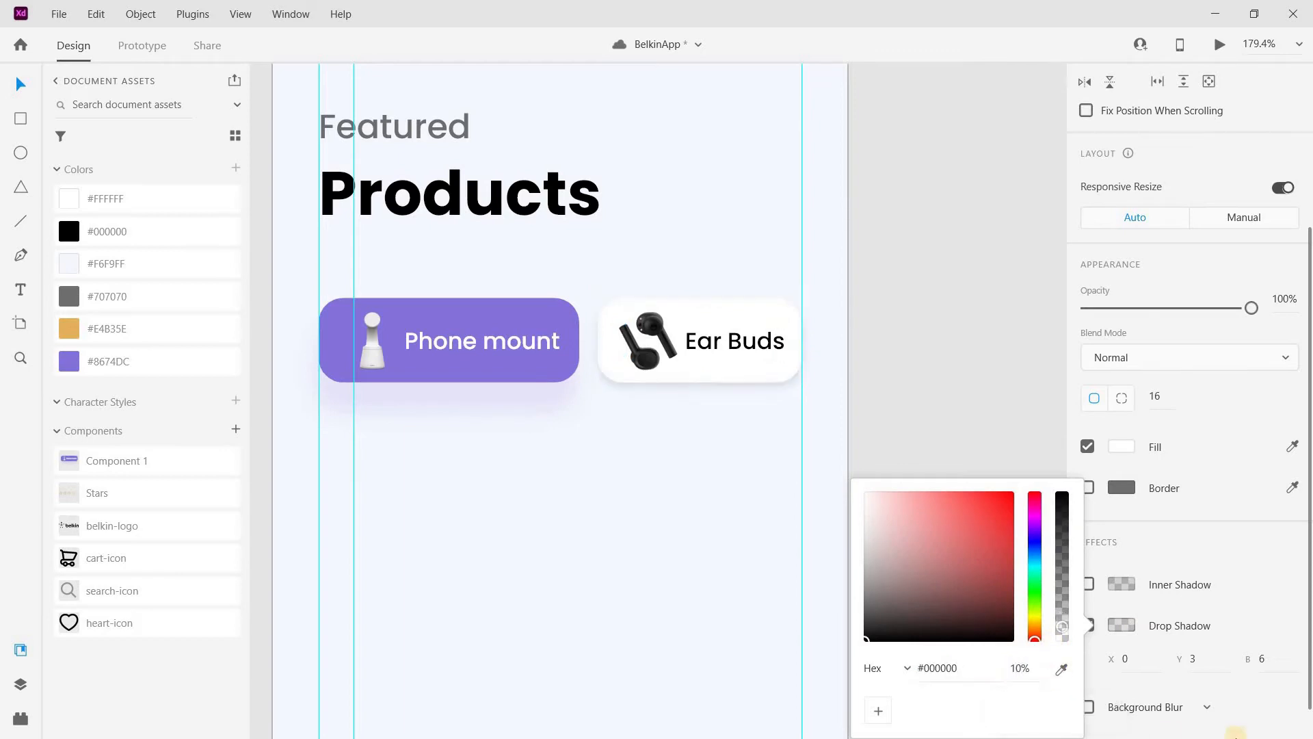
Set the white rectangle's drop shadow to blur 0 and Y offset 0.
left_click(1276, 668)
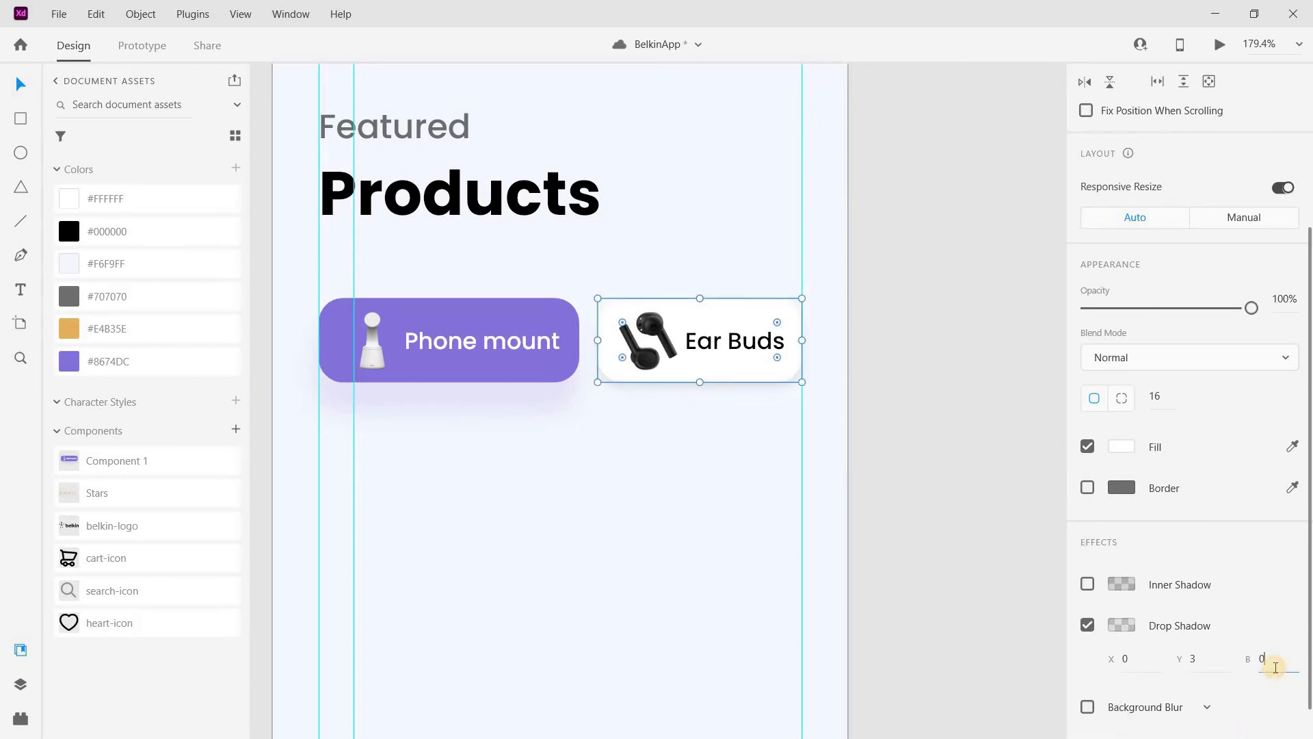
left_click(1194, 658)
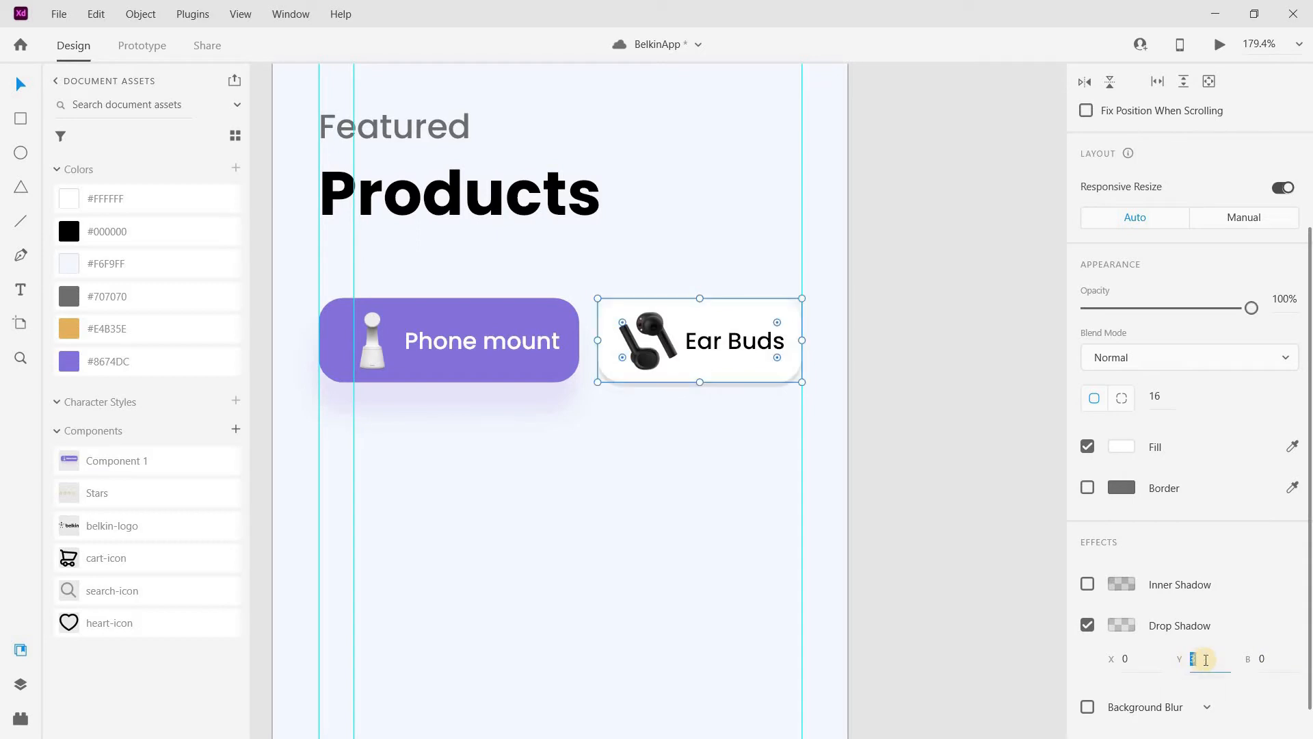
type("0")
key("Return")
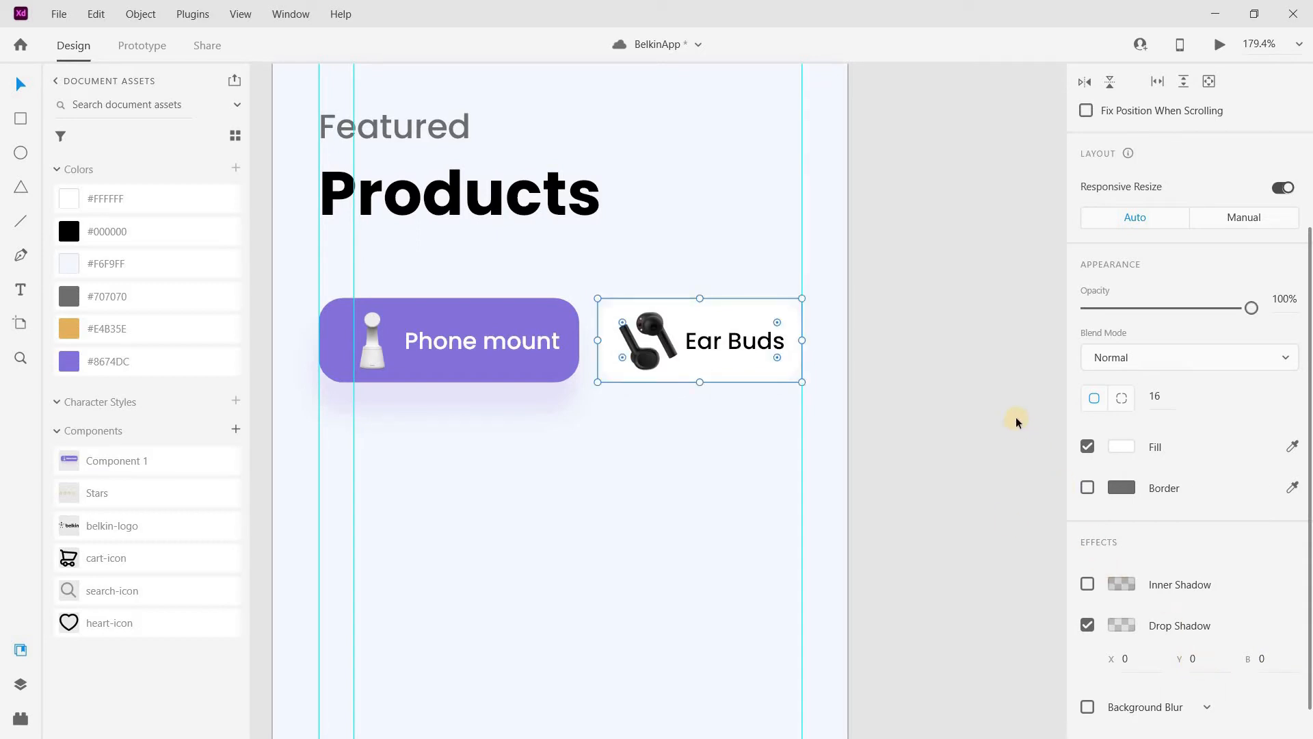
Make a component from the "Ear Buds" label, image and rectangle, and place a copy to its right at X 357, Y 314.
left_click(691, 337)
key("Escape")
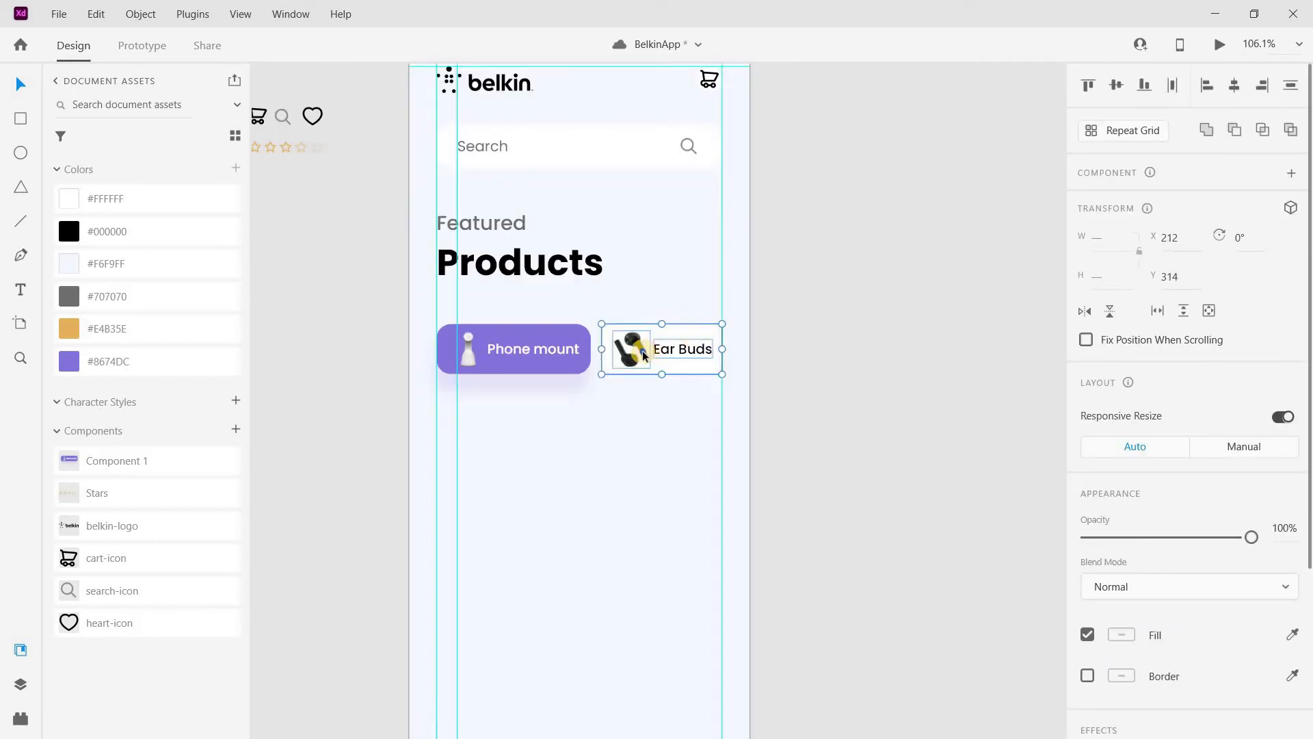
right_click(698, 322)
left_click(704, 269)
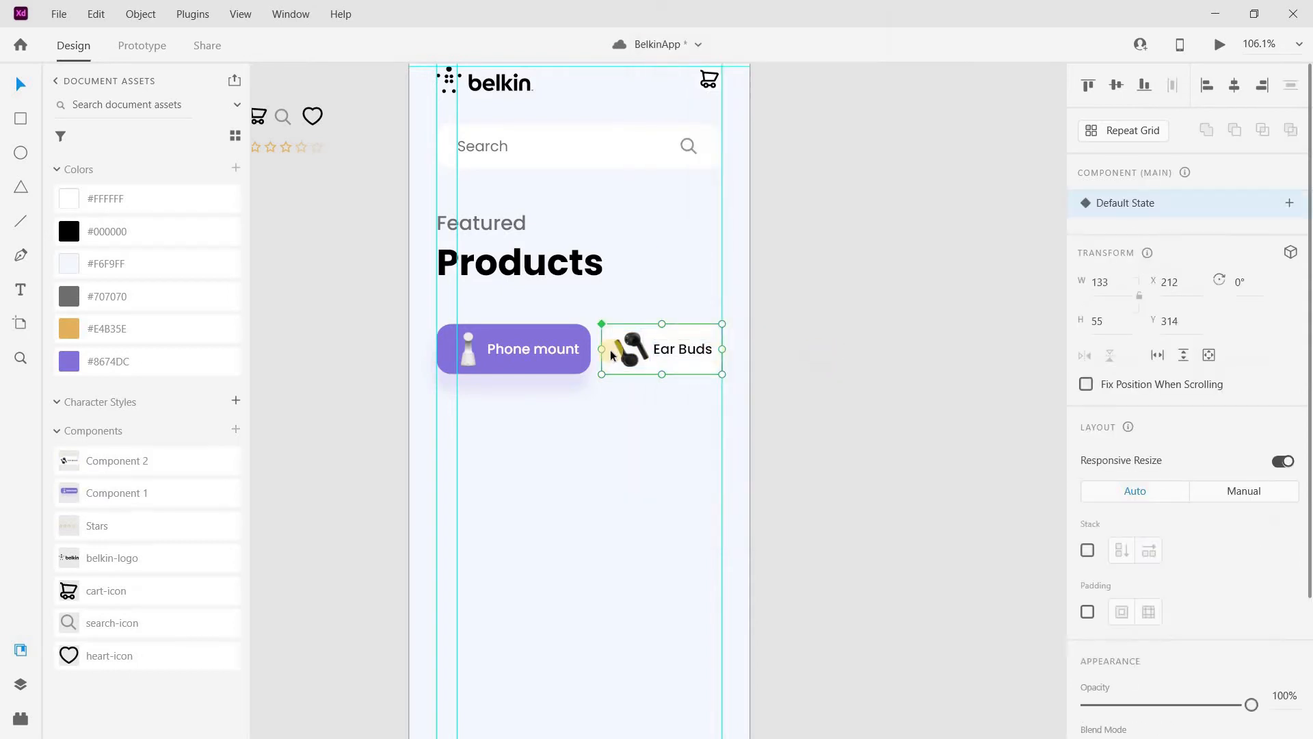
left_click_drag(625, 349, 767, 363)
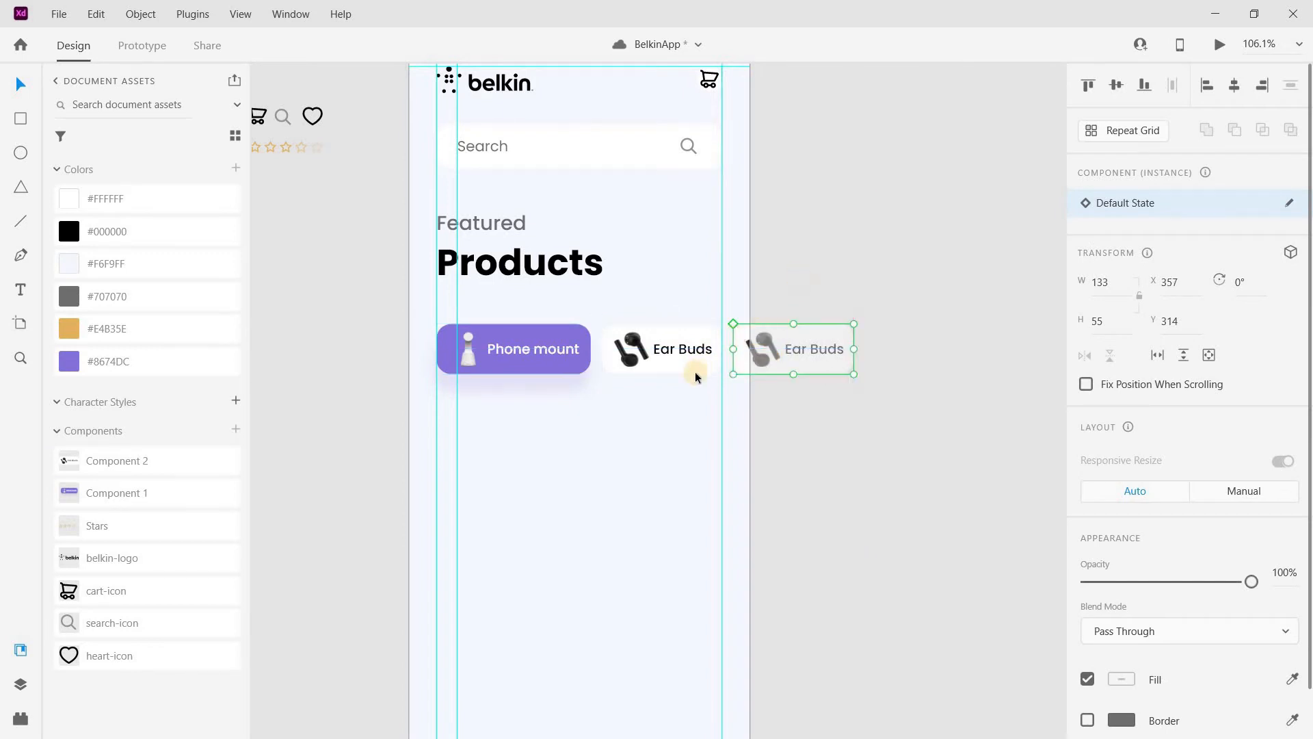
Turn the three category buttons into a horizontal scroll group whose viewport runs from the left margin guide to the artboard's right edge.
scroll(707, 367, "down", 2)
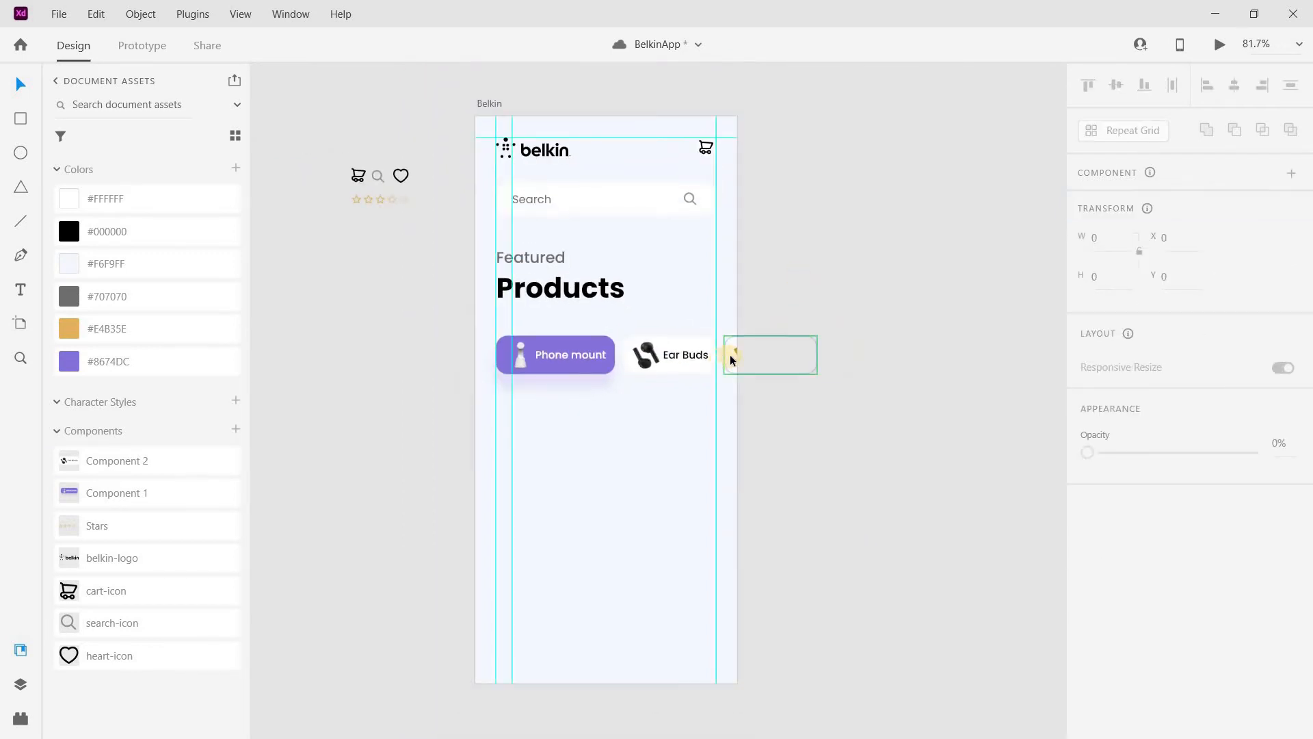
left_click(685, 356, "shift")
left_click(591, 362, "shift")
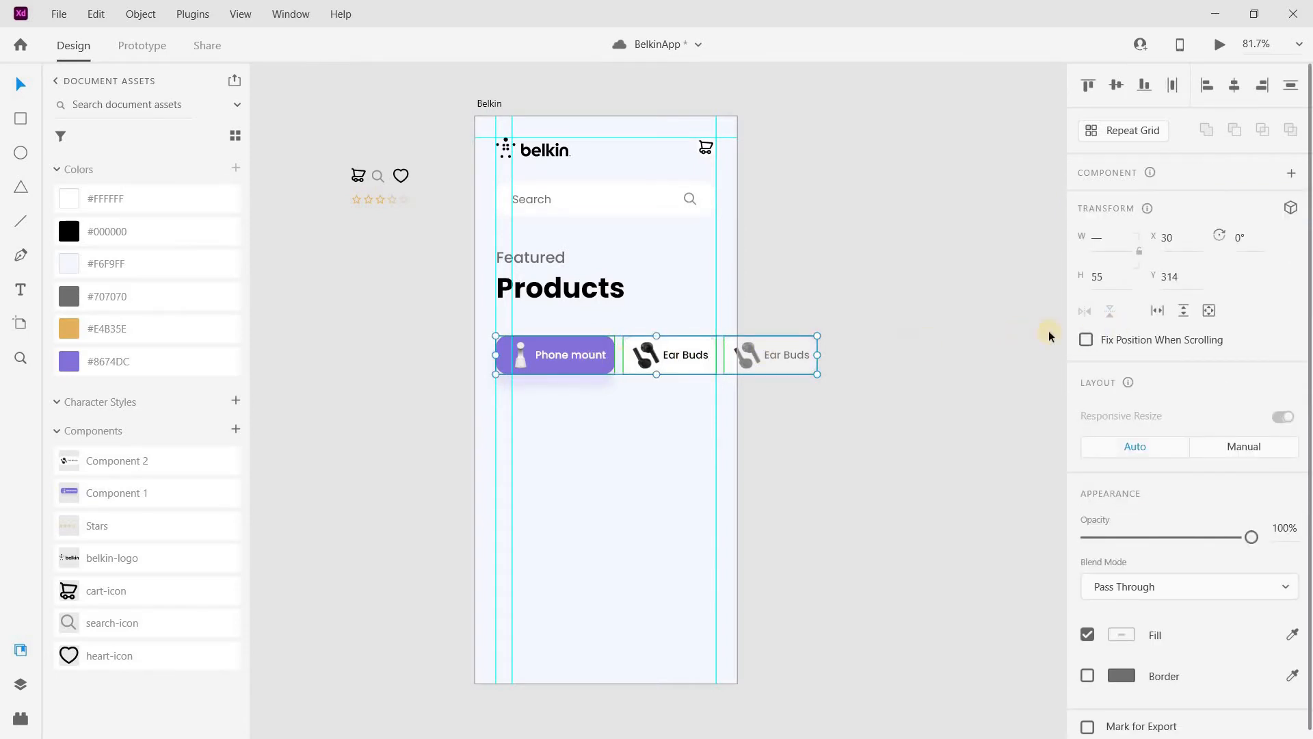
left_click(1162, 311)
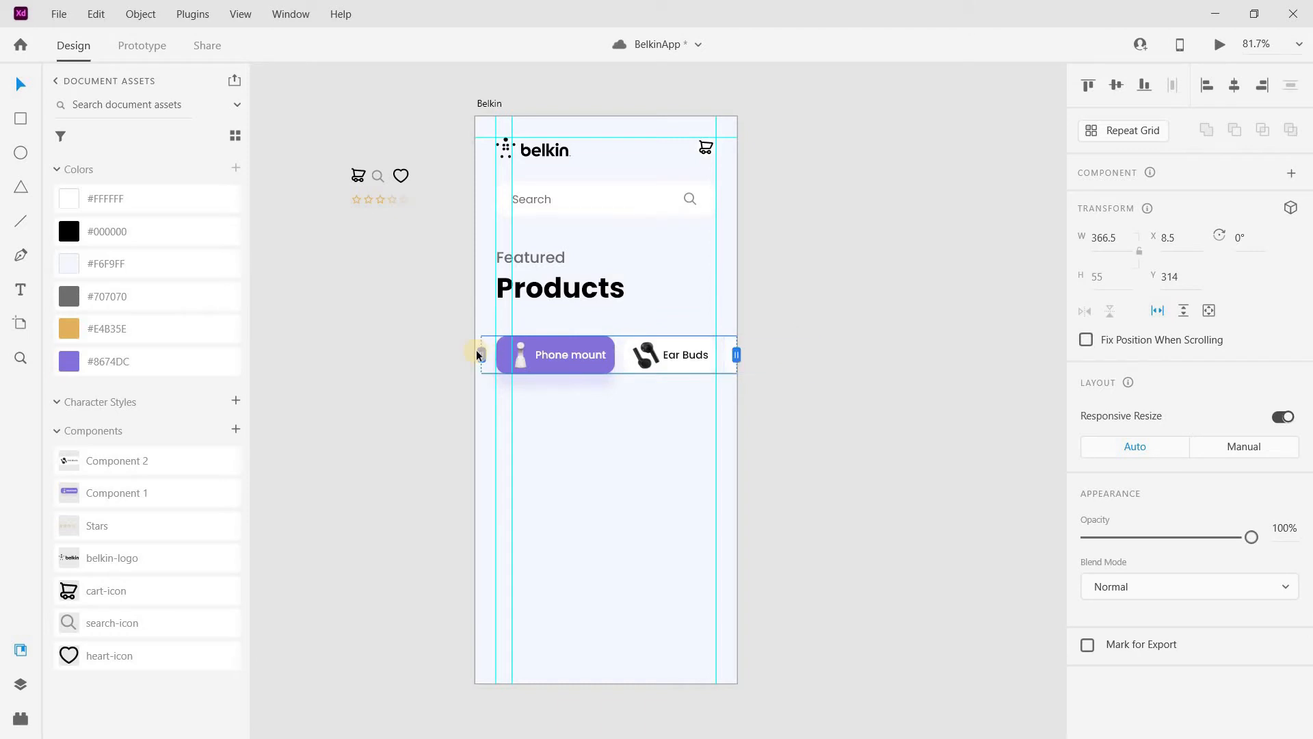
left_click_drag(488, 354, 497, 354)
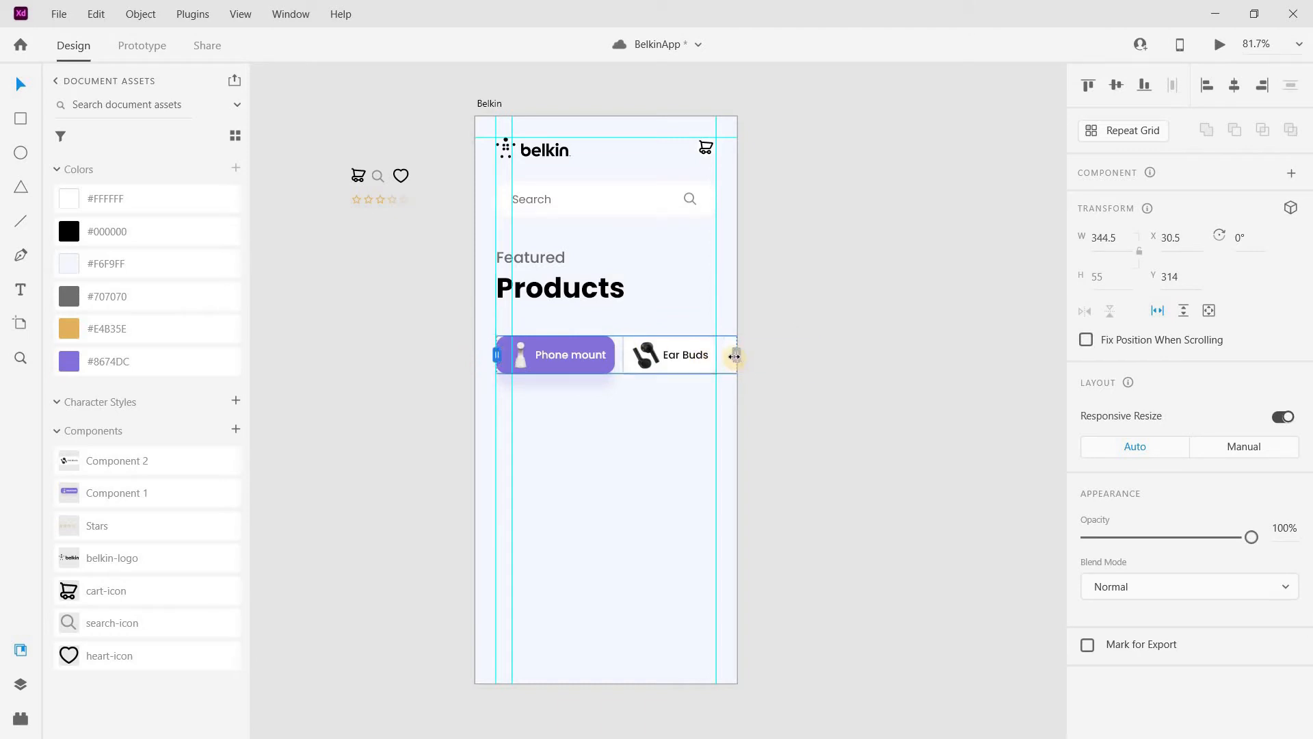
left_click_drag(736, 356, 737, 356)
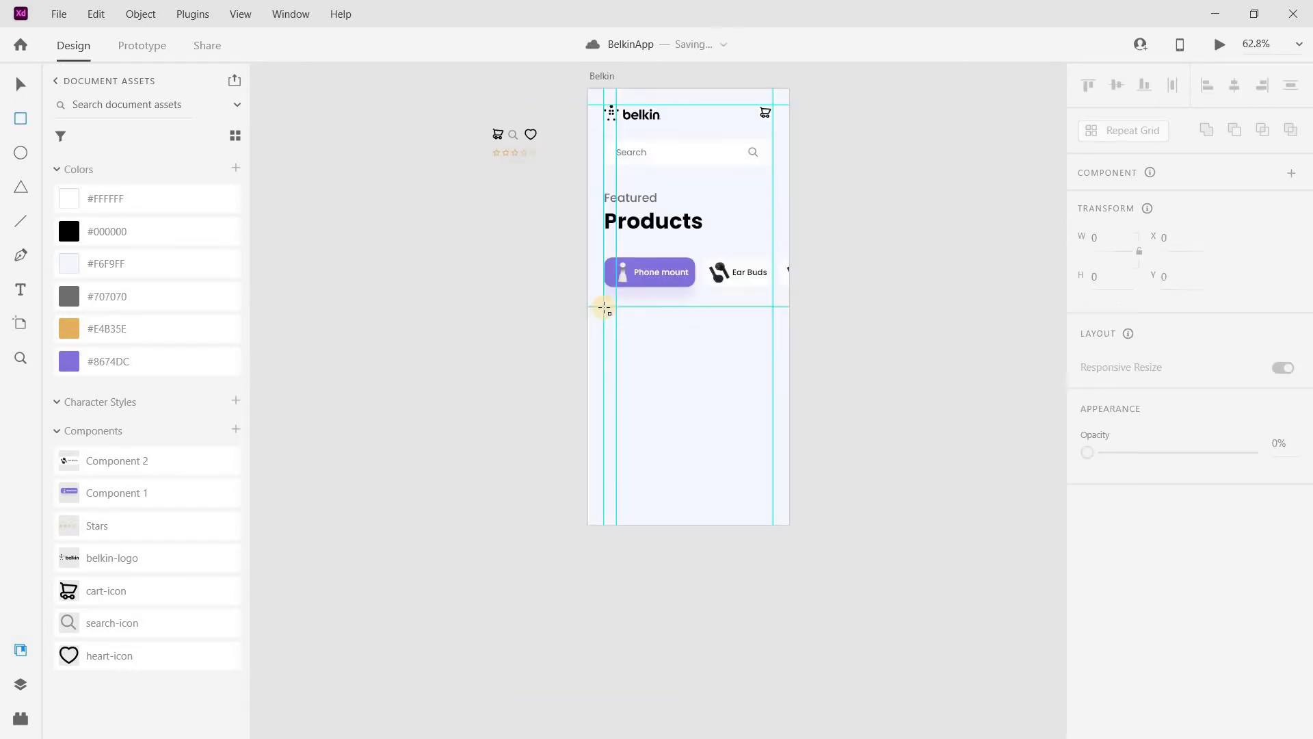
Draw a product card rectangle below the category buttons from the left margin guide, sized 194 wide by 375 high.
left_click_drag(604, 307, 703, 499)
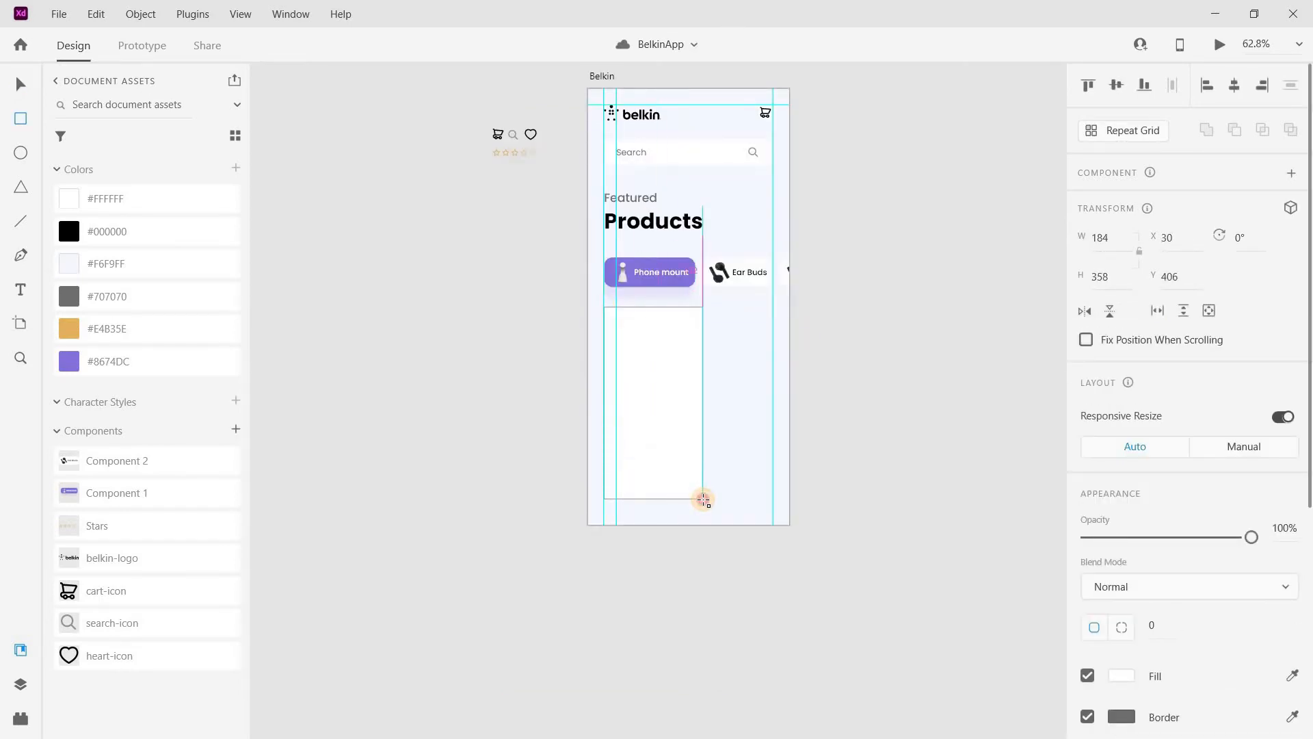
left_click(1103, 237)
type("19")
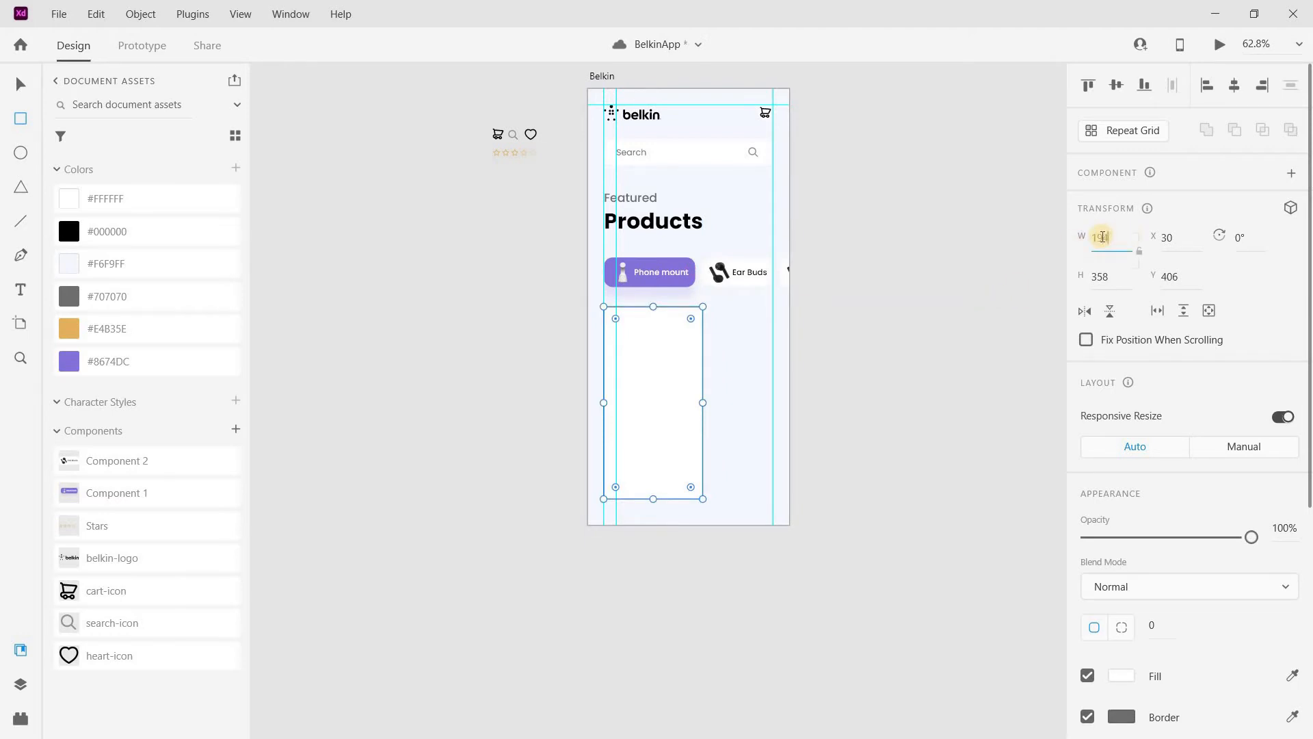
type("4")
key("Return")
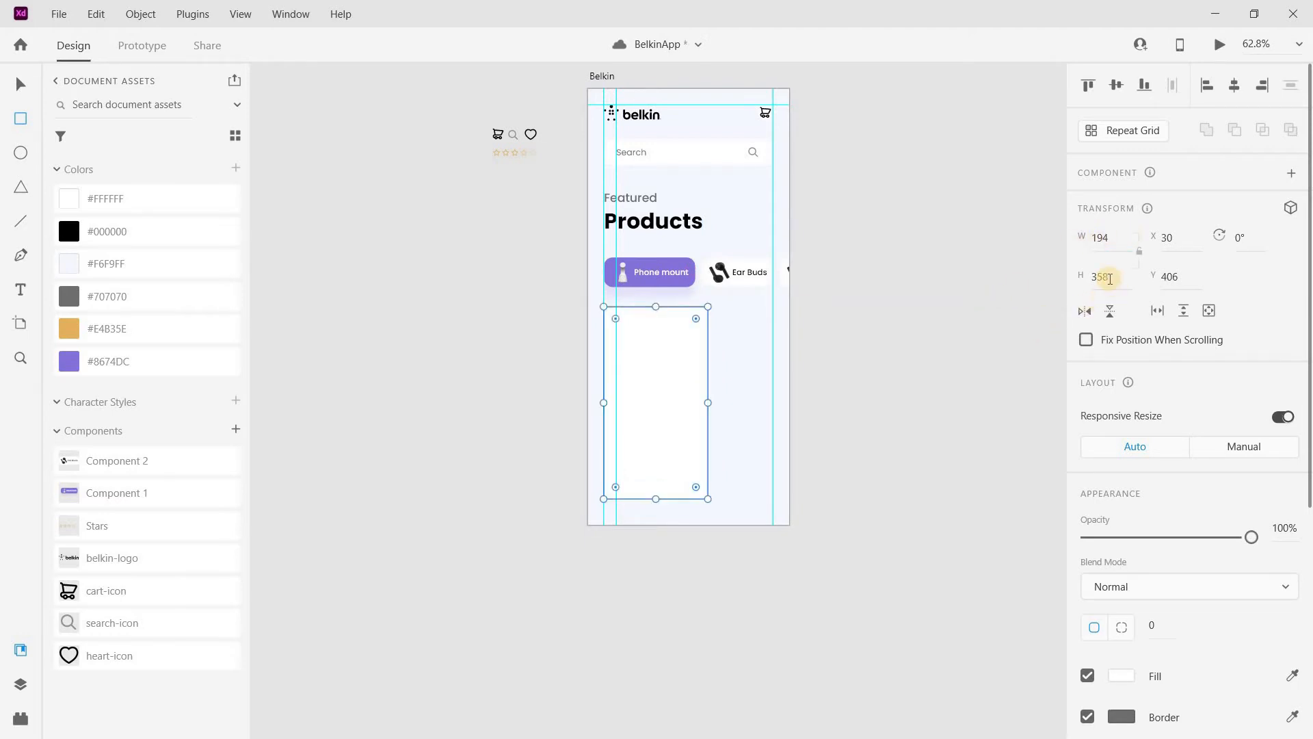
left_click(1109, 278)
type("375")
key("Return")
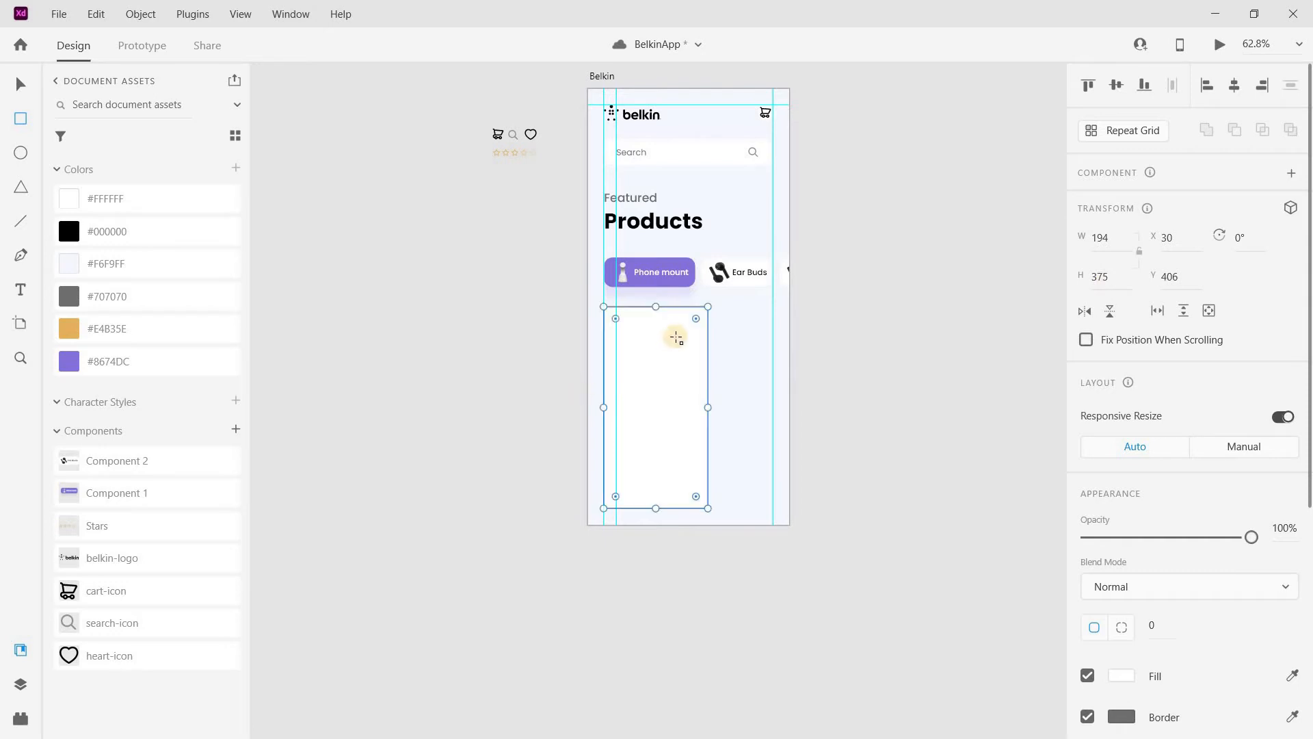
Give the white card rectangle a corner radius of 16 and no border, and shift it down to Y 409.
left_click(1171, 627)
type("16")
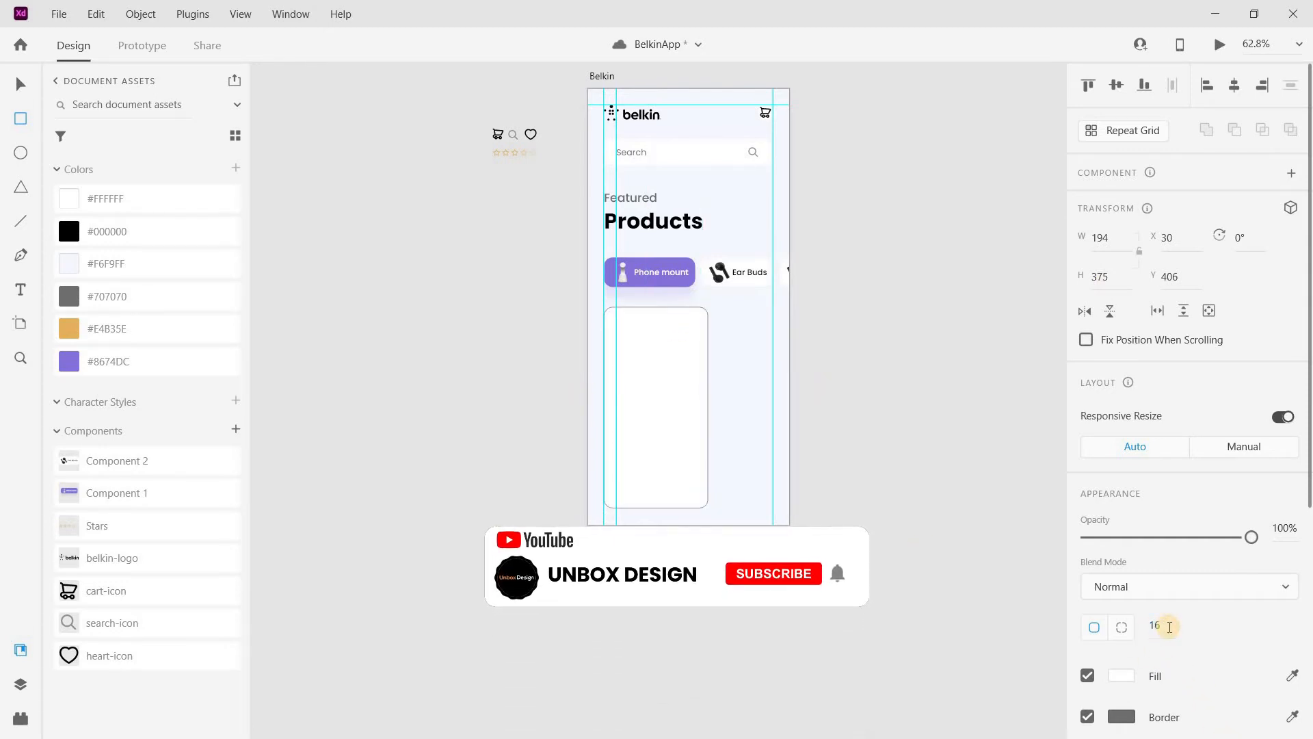
left_click(1088, 716)
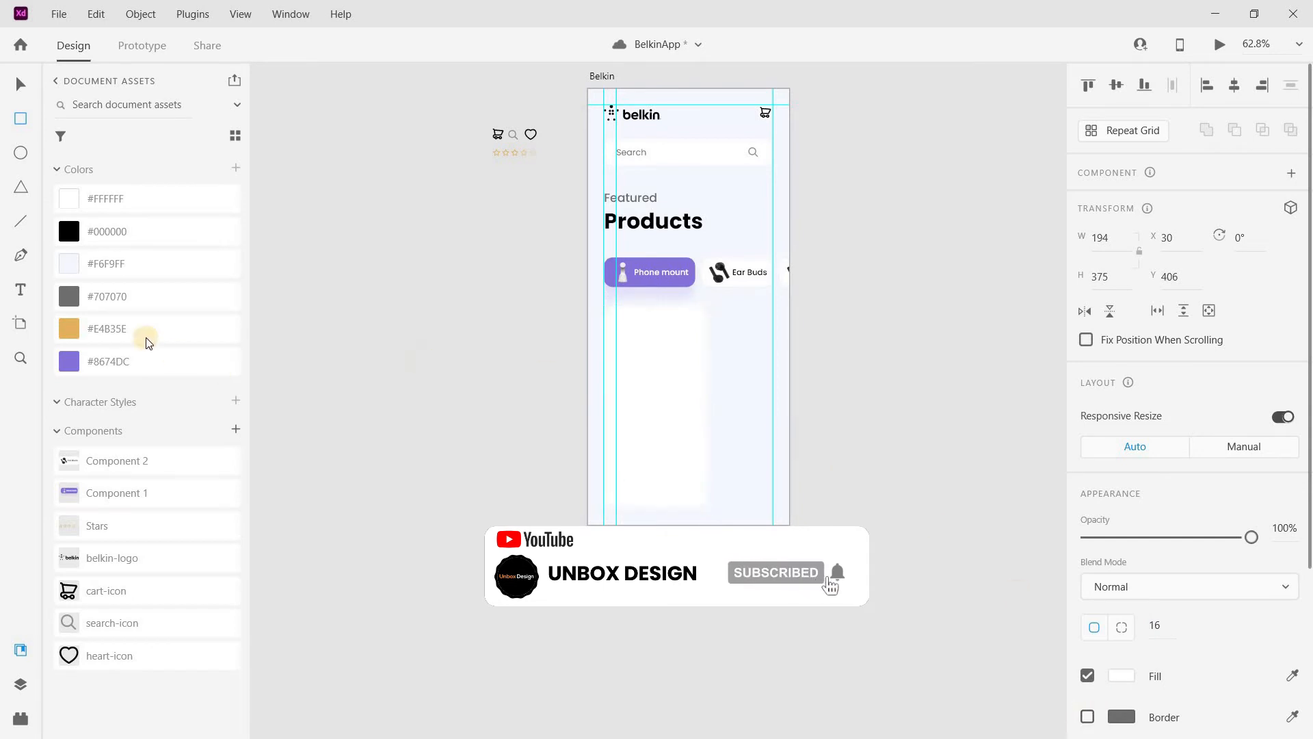
left_click(21, 84)
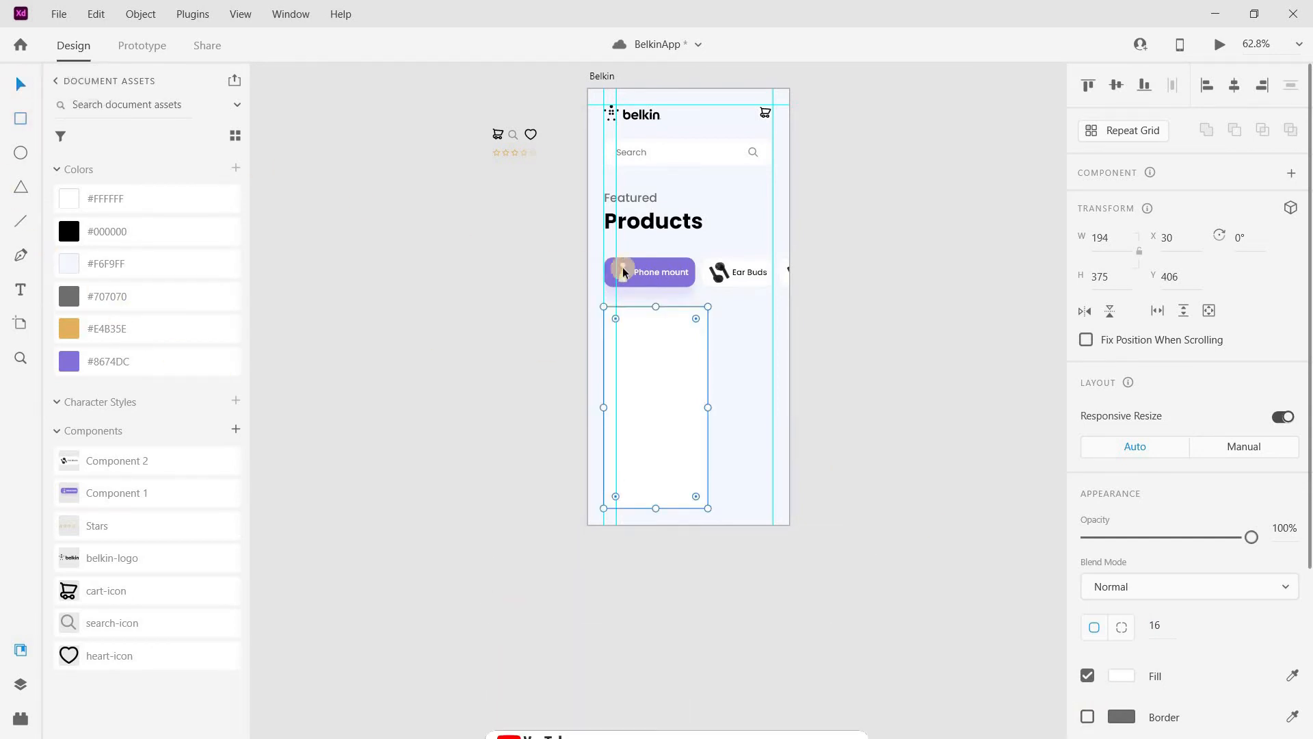
Add the two-line text "MAGNETIC PHONE MOUNT" in the lower half of the card, starting at the inner guide at X 53.
left_click(21, 290)
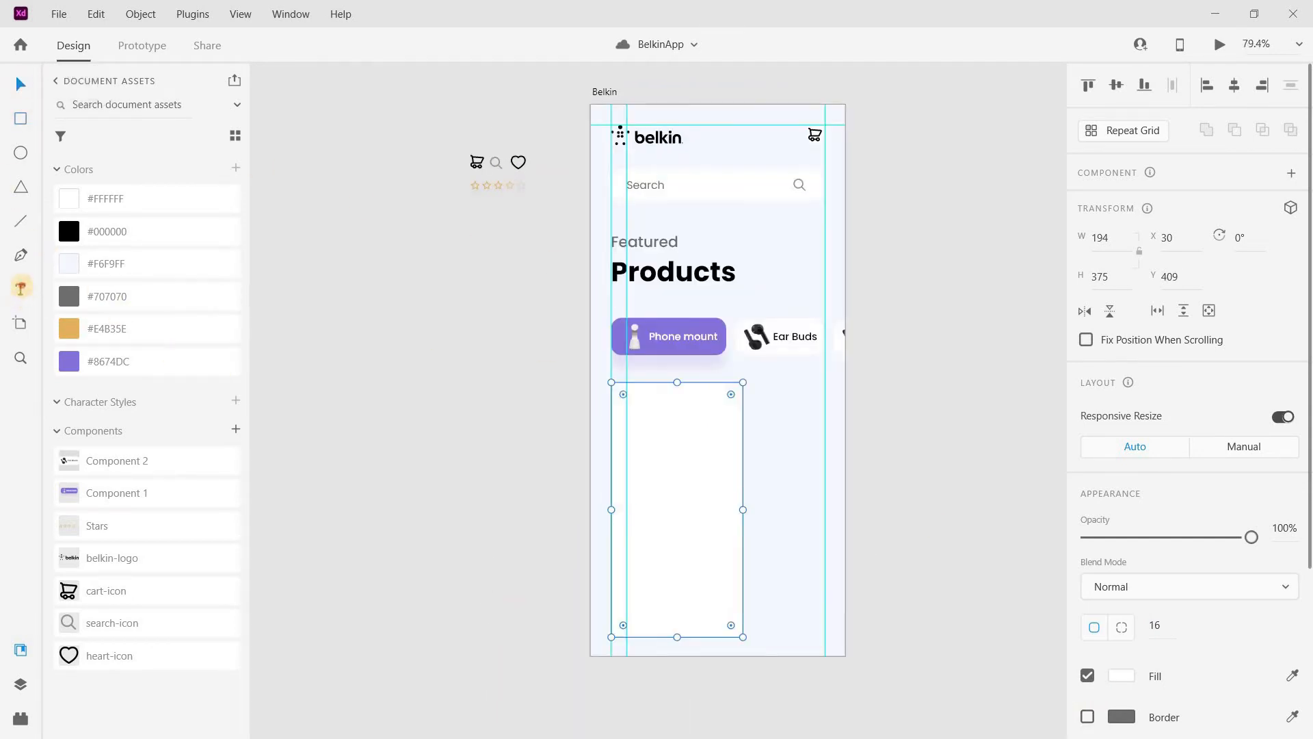
left_click(631, 534)
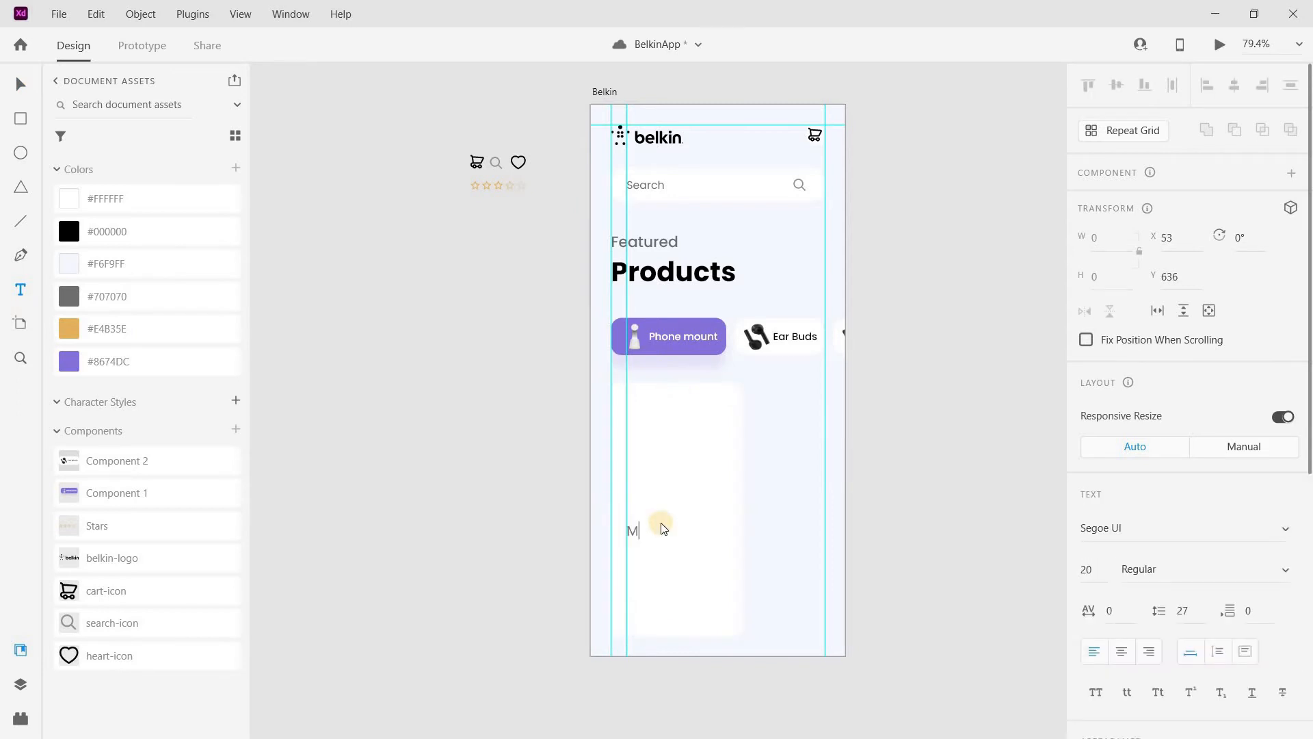
type("MAGNETIC PHONE")
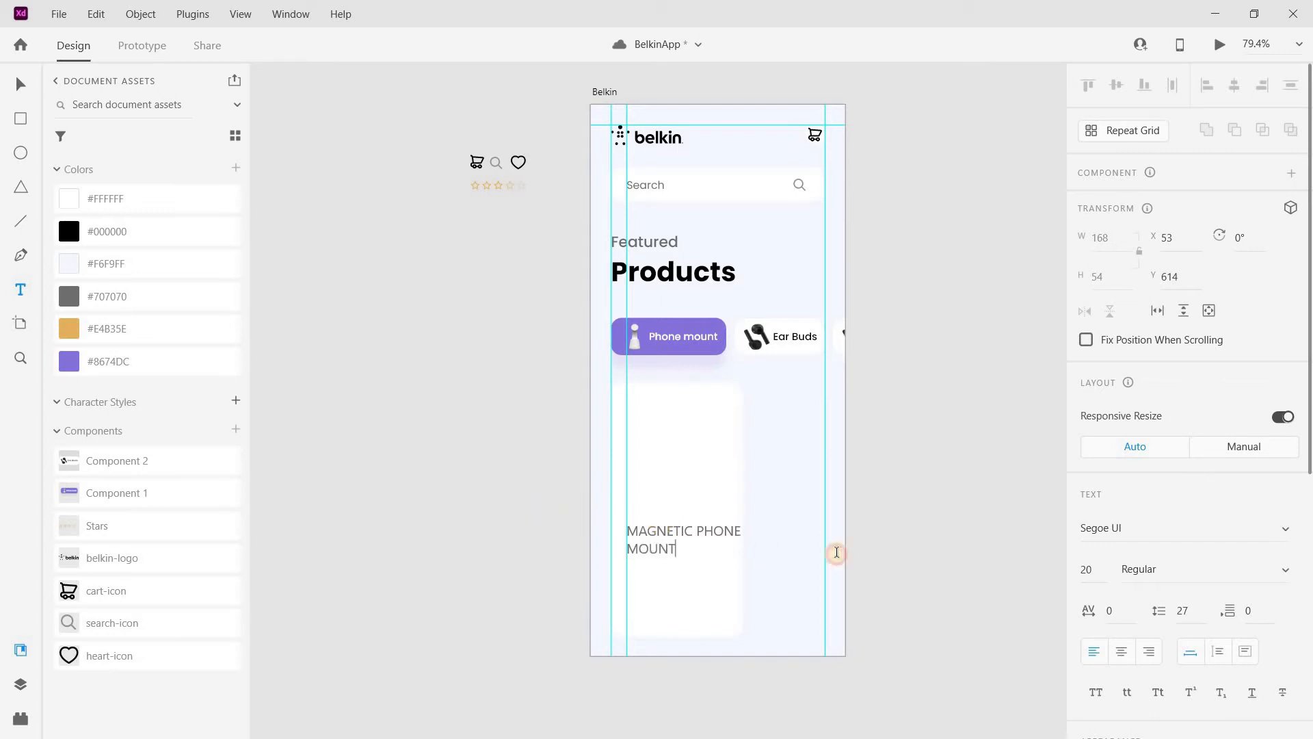
key("Escape")
Set the "MAGNETIC PHONE MOUNT" title's font to Poppins at size 16.
left_click(1109, 525)
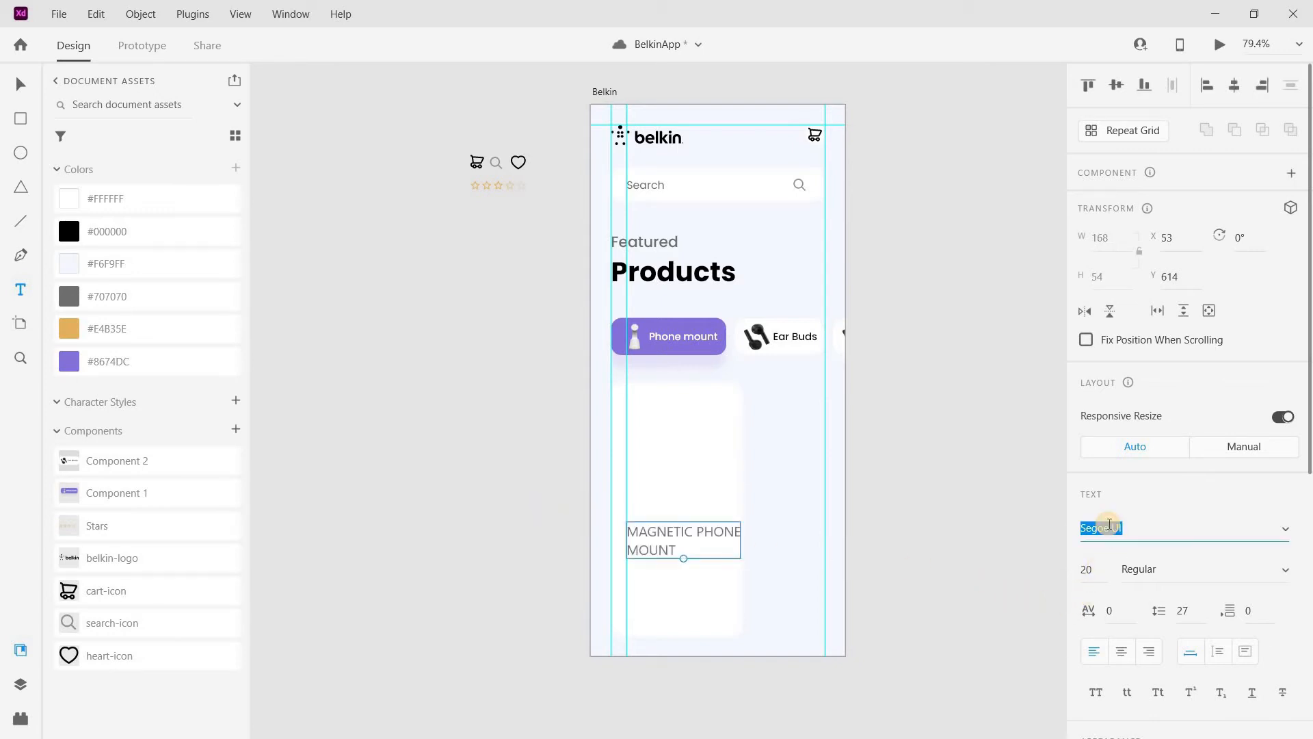
type("Poppins")
key("Return")
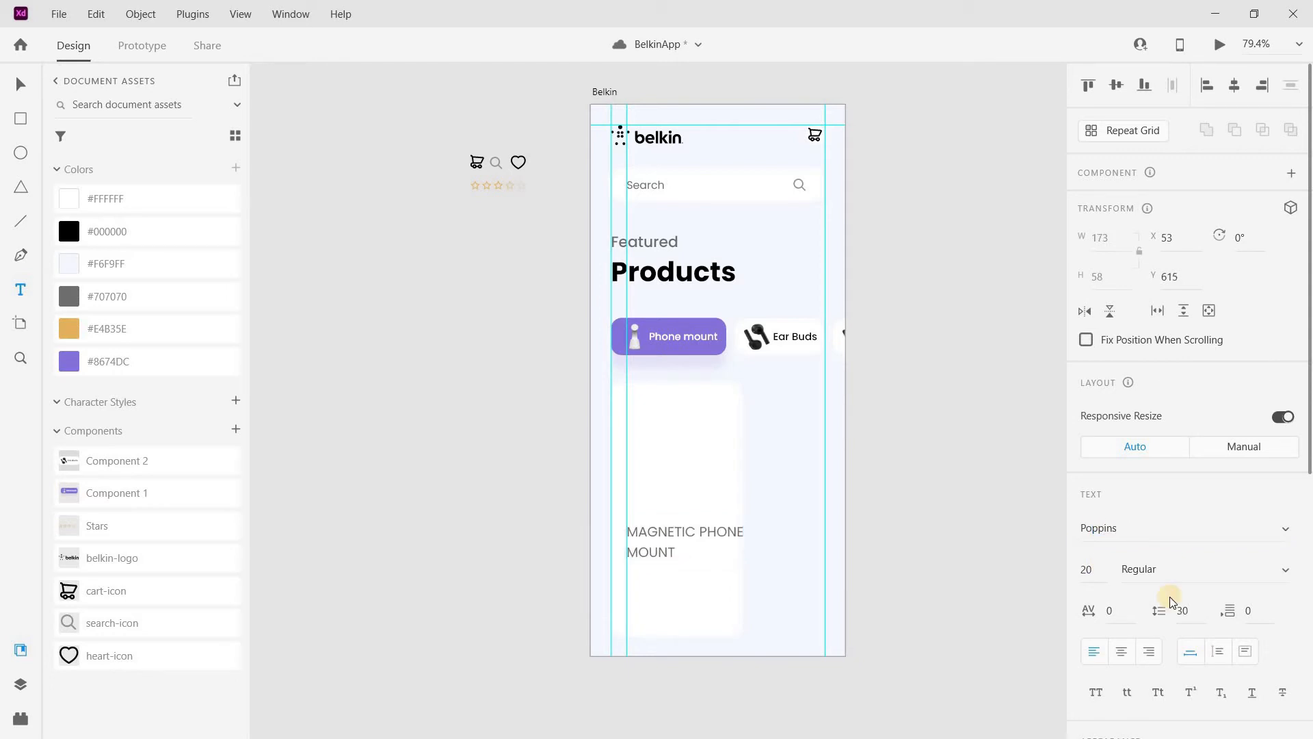
left_click(1088, 566)
type("1")
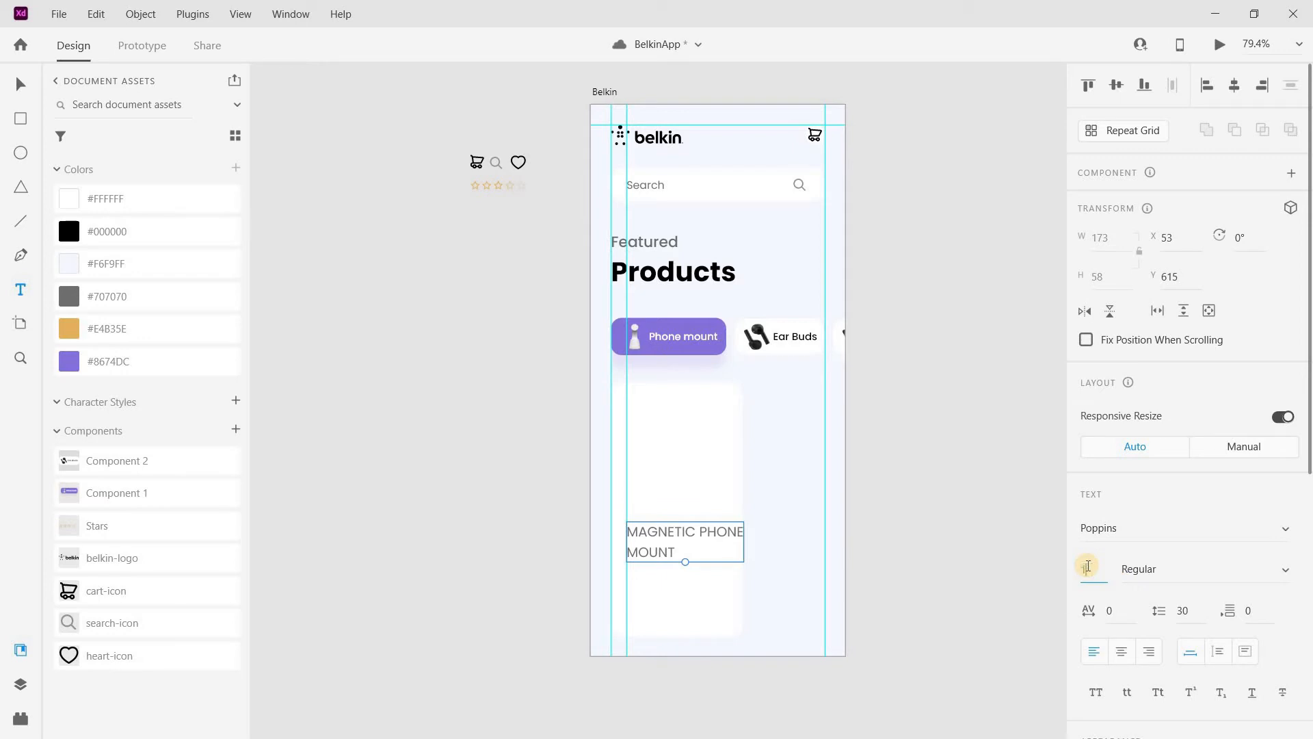
type("6")
key("Return")
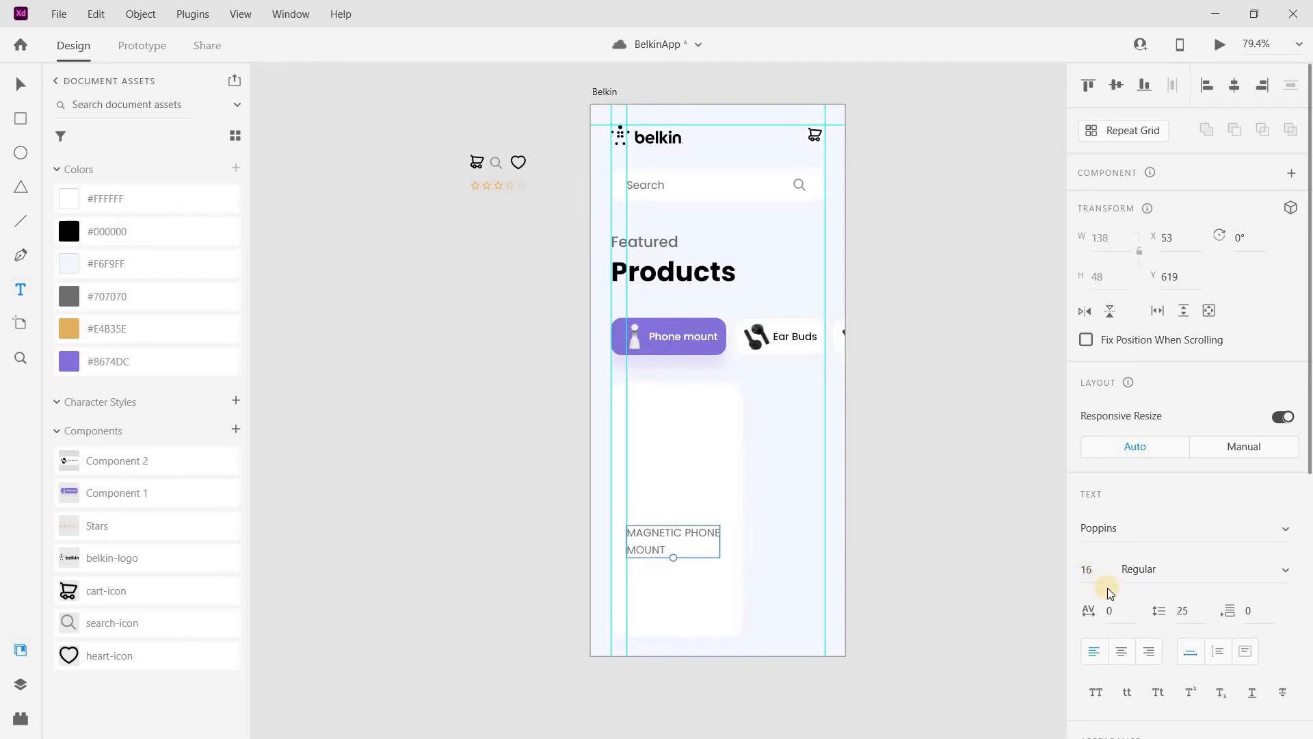
Set the product title to SemiBold with character spacing 54 and line spacing 14.
left_click(1193, 606)
type("14")
key("Return")
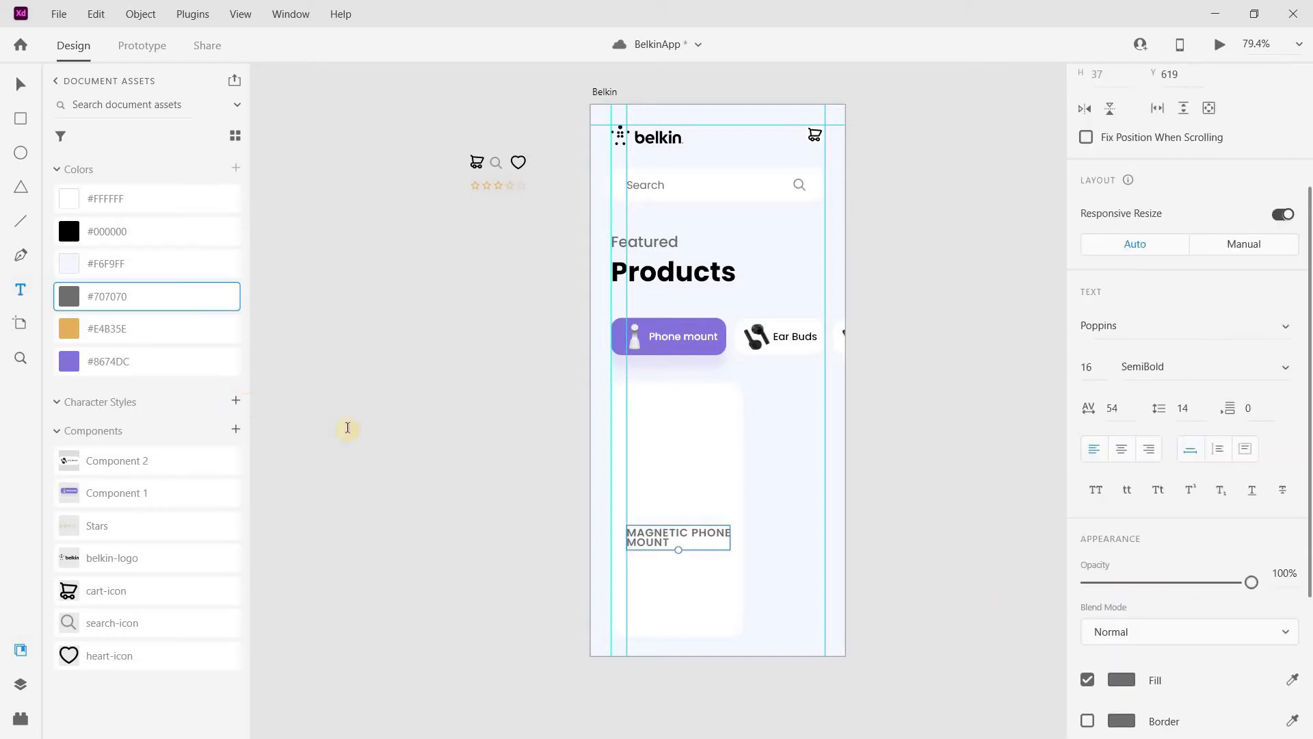
Save the product title's formatting as a character style and edit that style to font size 12 with line spacing 14.
key("ctrl+shift+t")
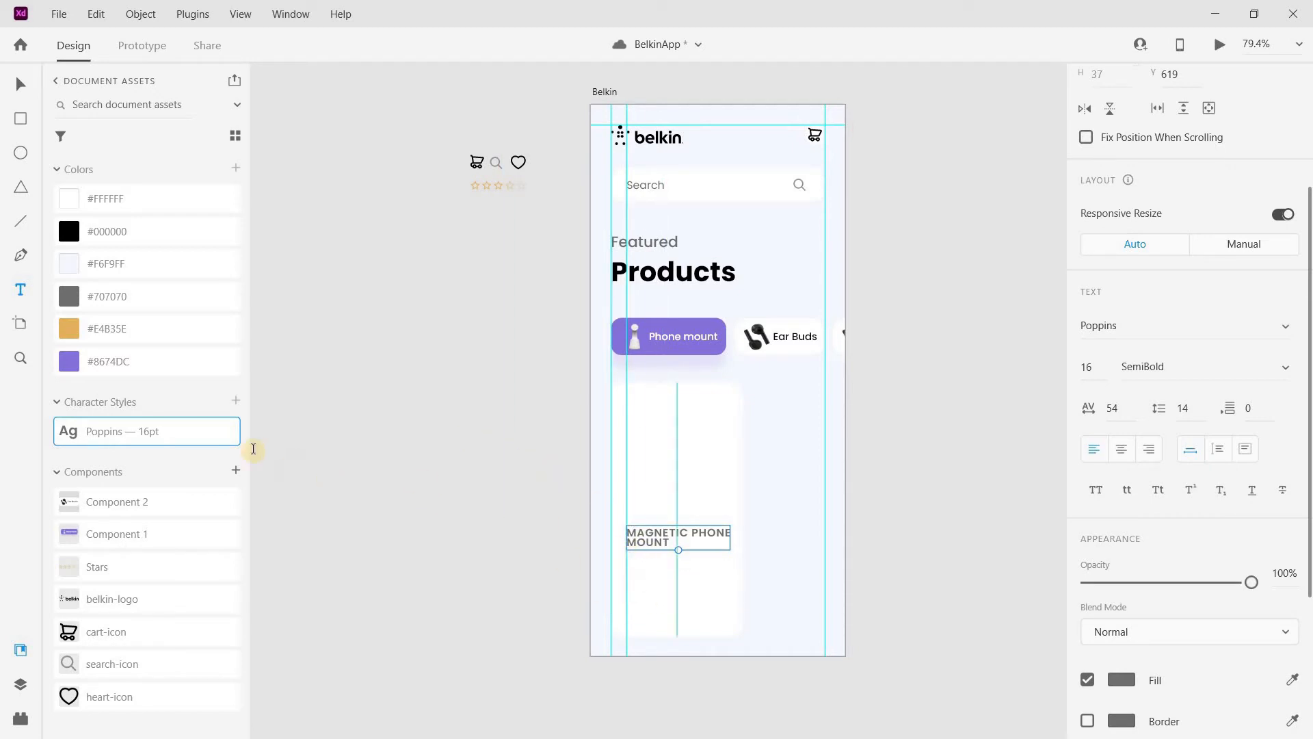
right_click(213, 431)
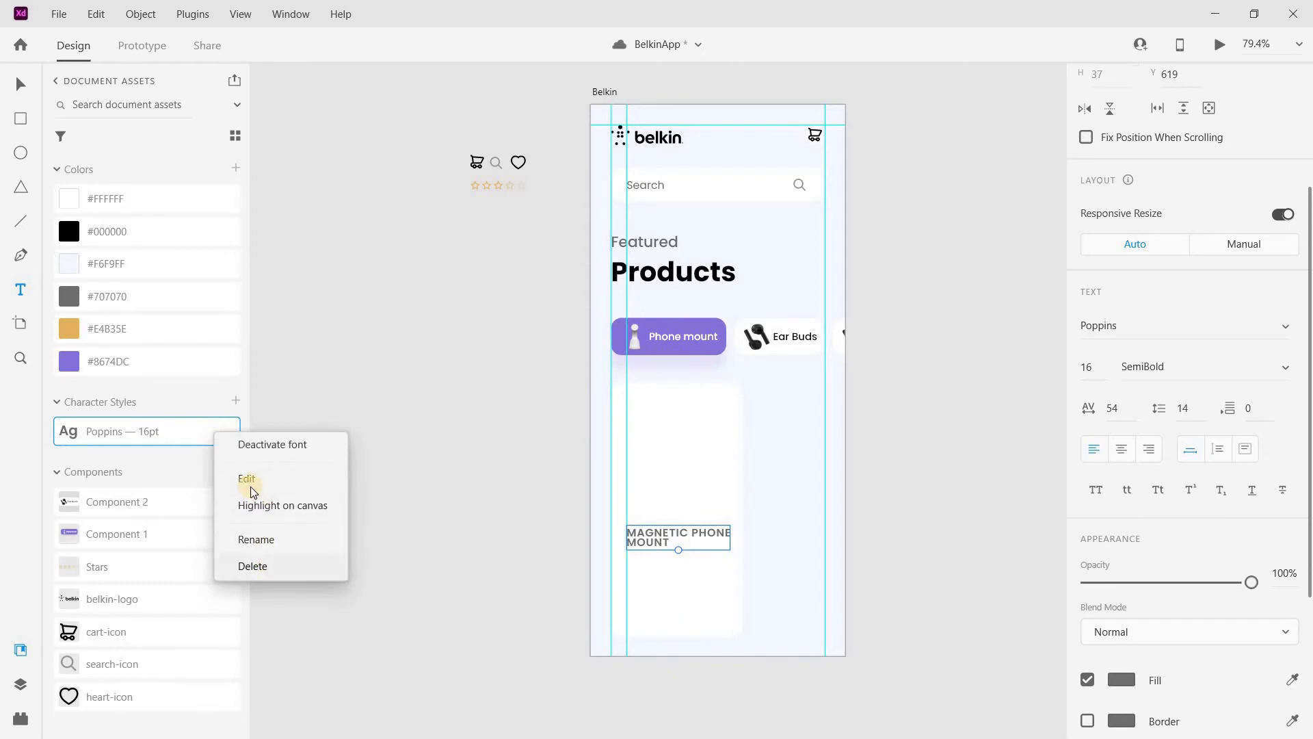
left_click(258, 483)
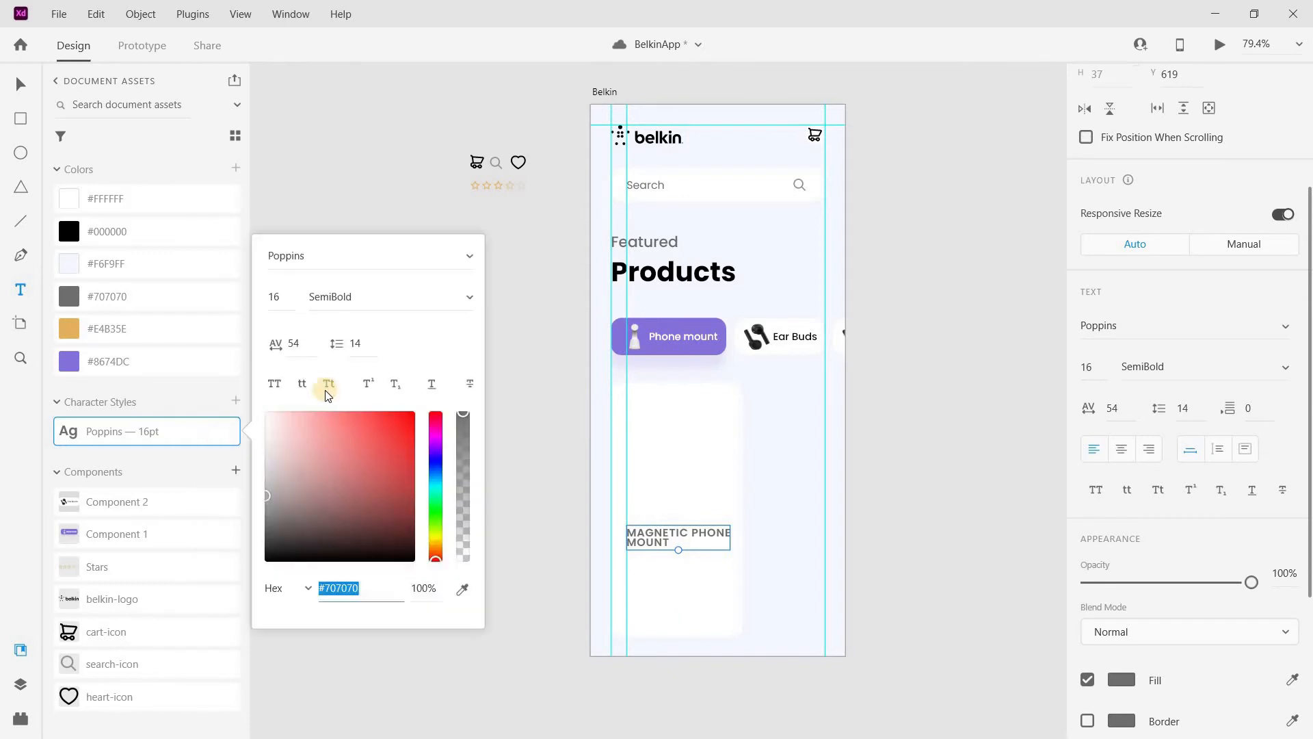
left_click(362, 343)
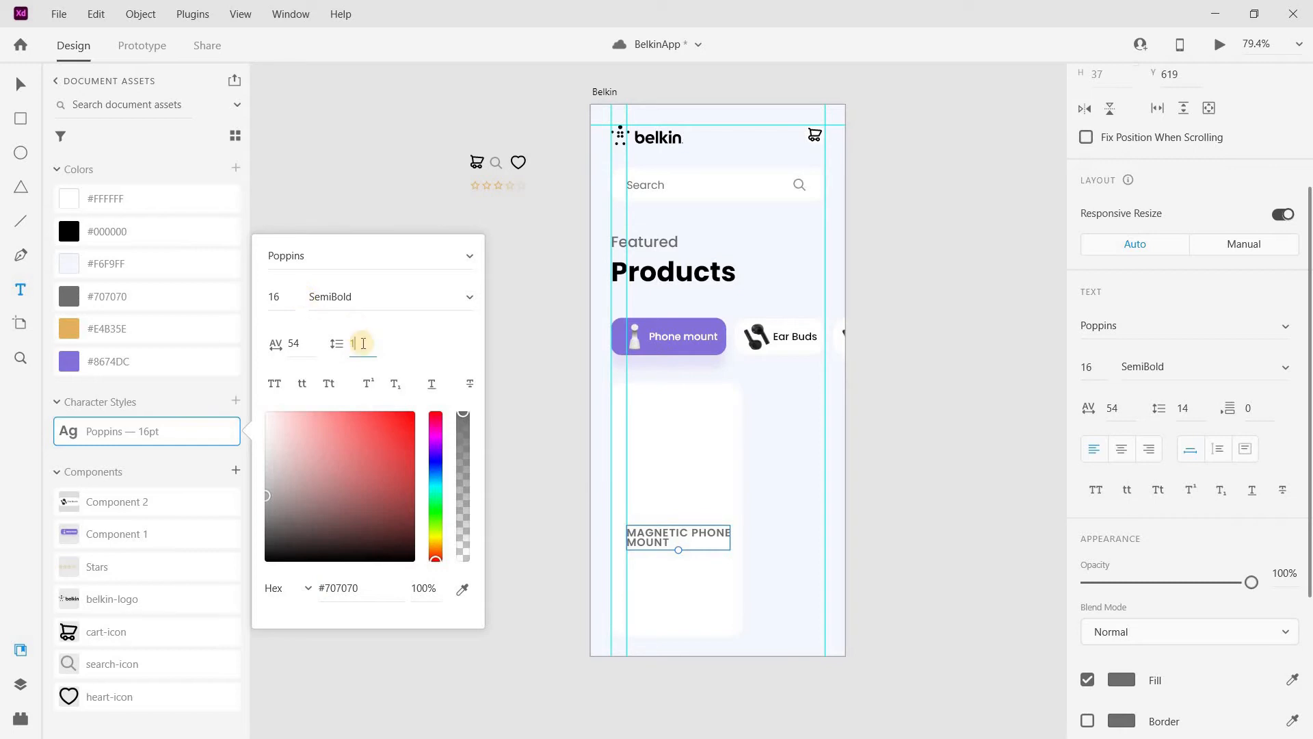
type("4")
left_click(277, 296)
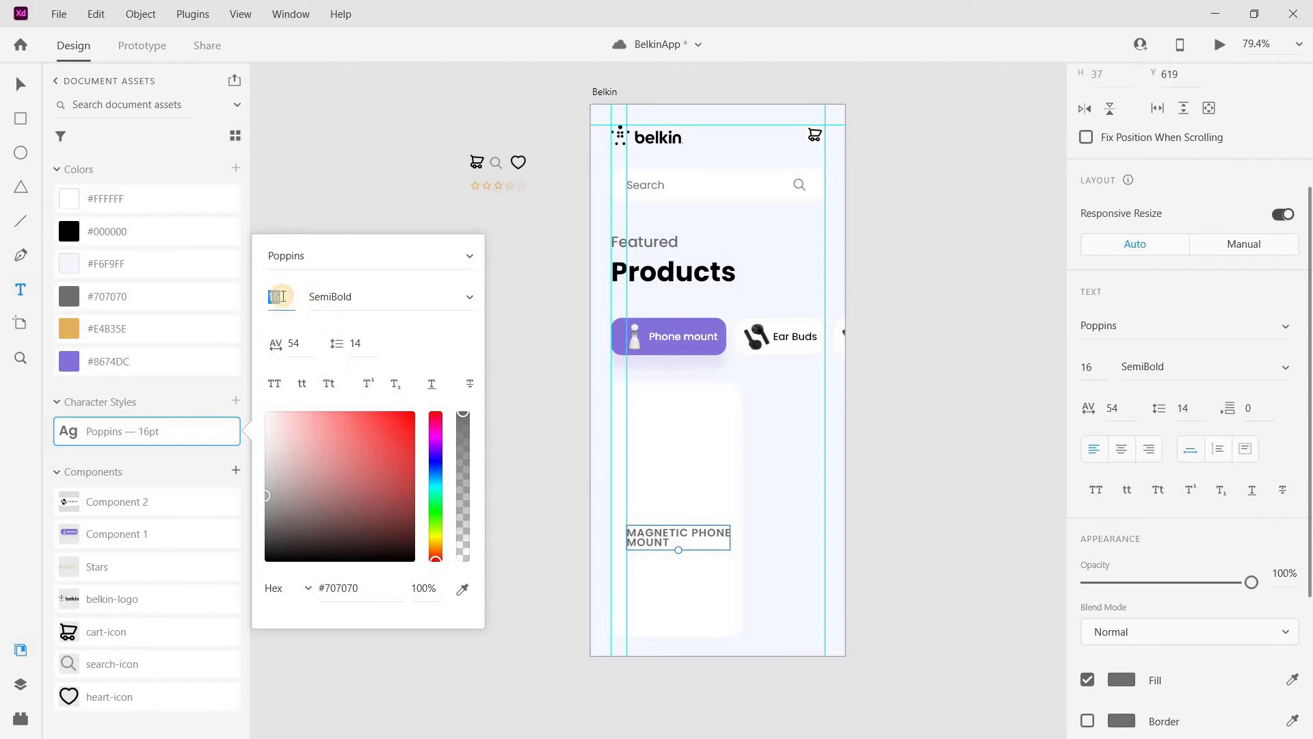
type("12")
key("Return")
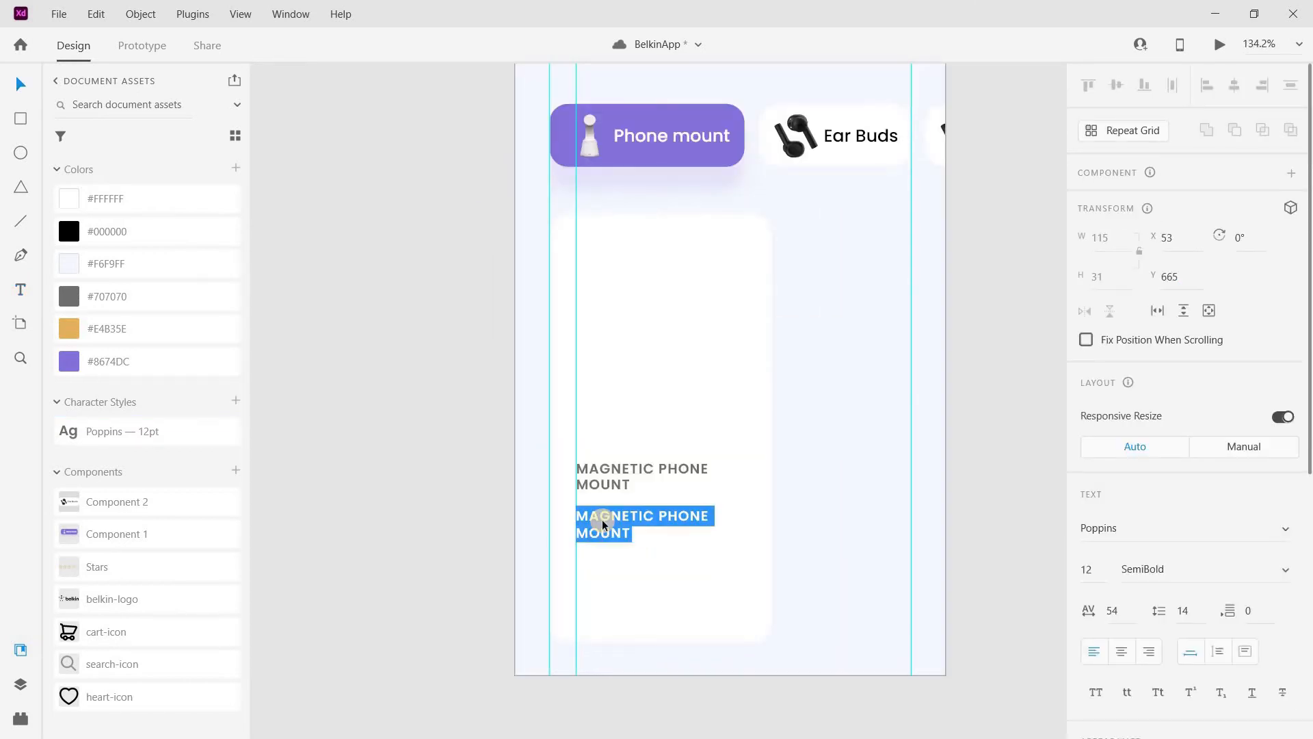
Place a copy of the product title below it at X 53, Y 665 and change its text to "$64.99".
type("$")
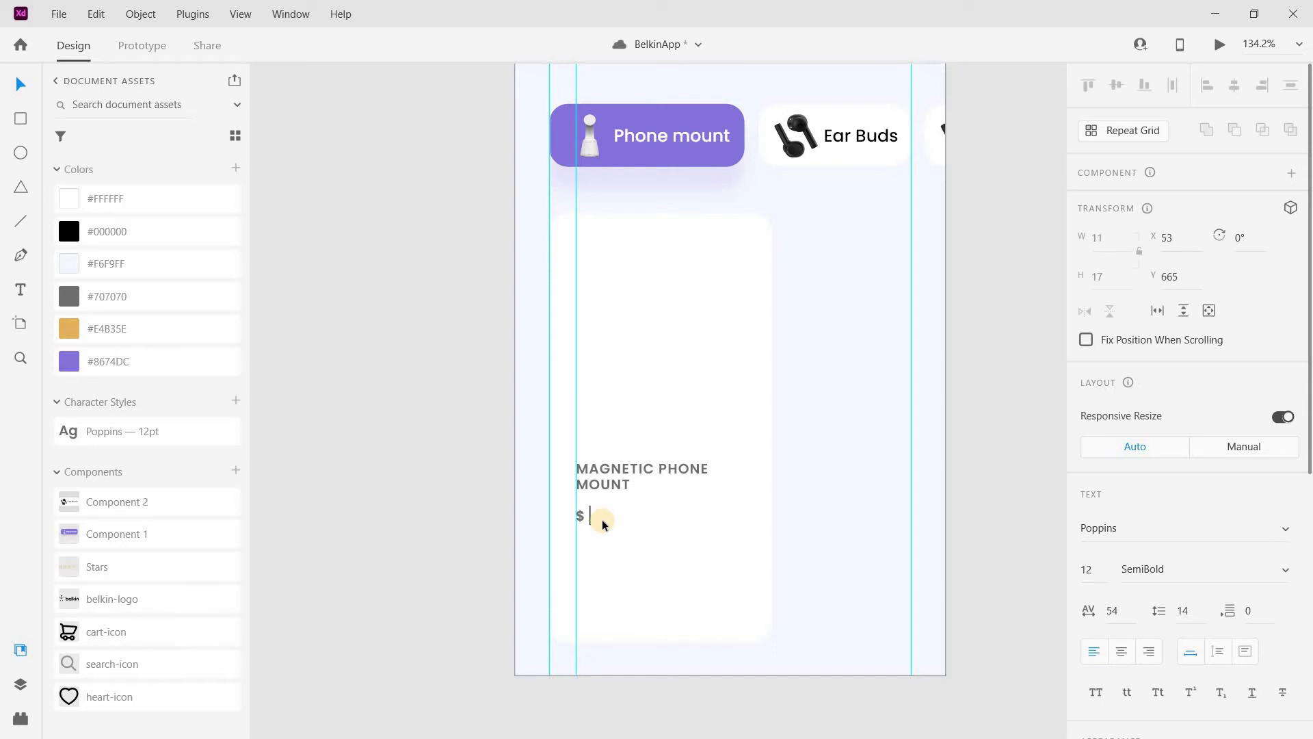
type("64.99")
key("Escape")
Color the "$64.99" price #000000 and format it as size 20 Bold.
left_click(69, 230)
left_click(1088, 570)
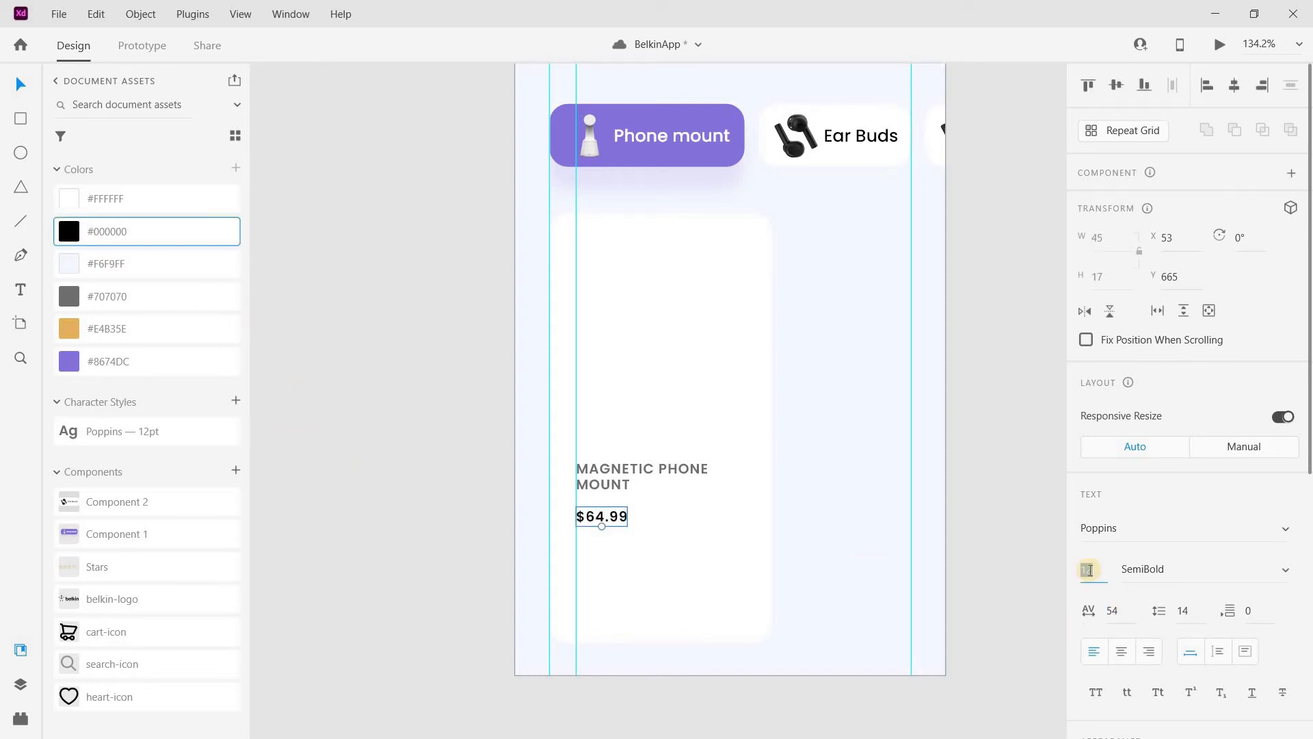
key("Return")
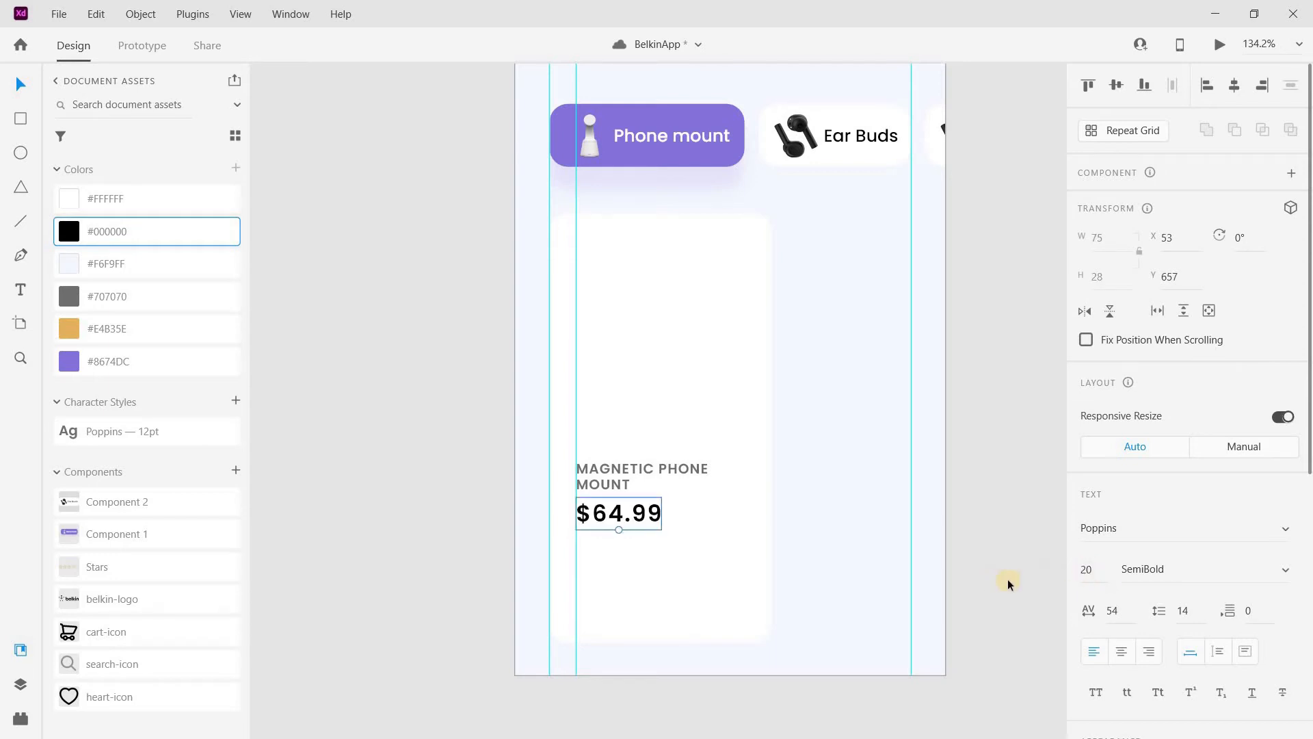
key("Tab")
type("Bo")
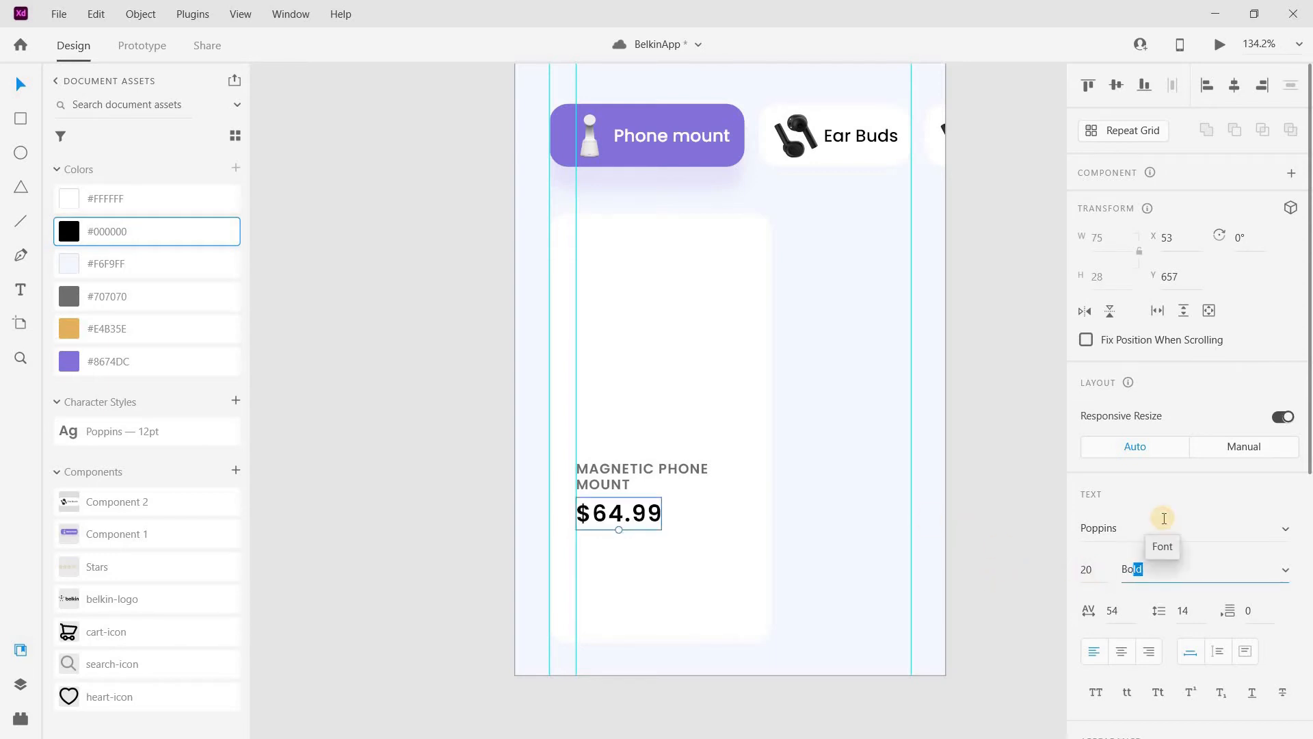
key("Return")
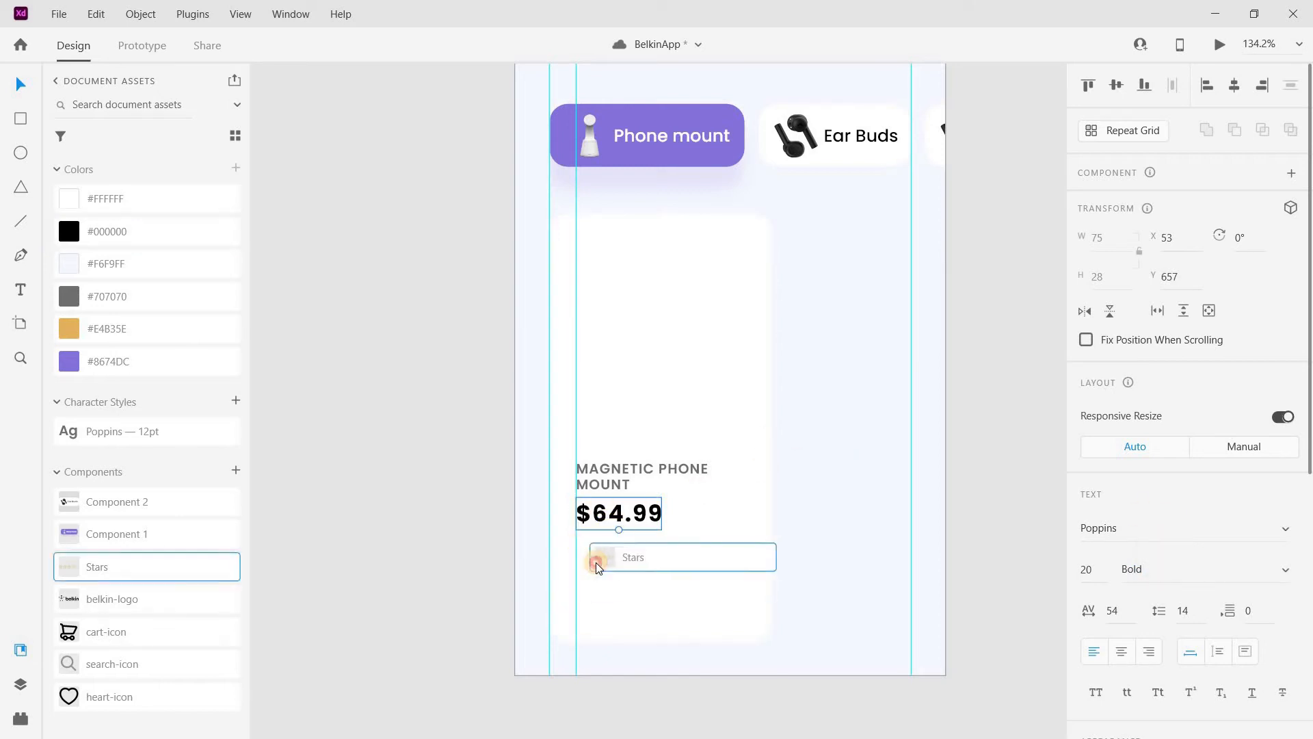
Place the Stars component below the price, aligned with the inner guide at X 53, Y 688.
left_click_drag(638, 575, 535, 524)
scroll(619, 571, "up", 4)
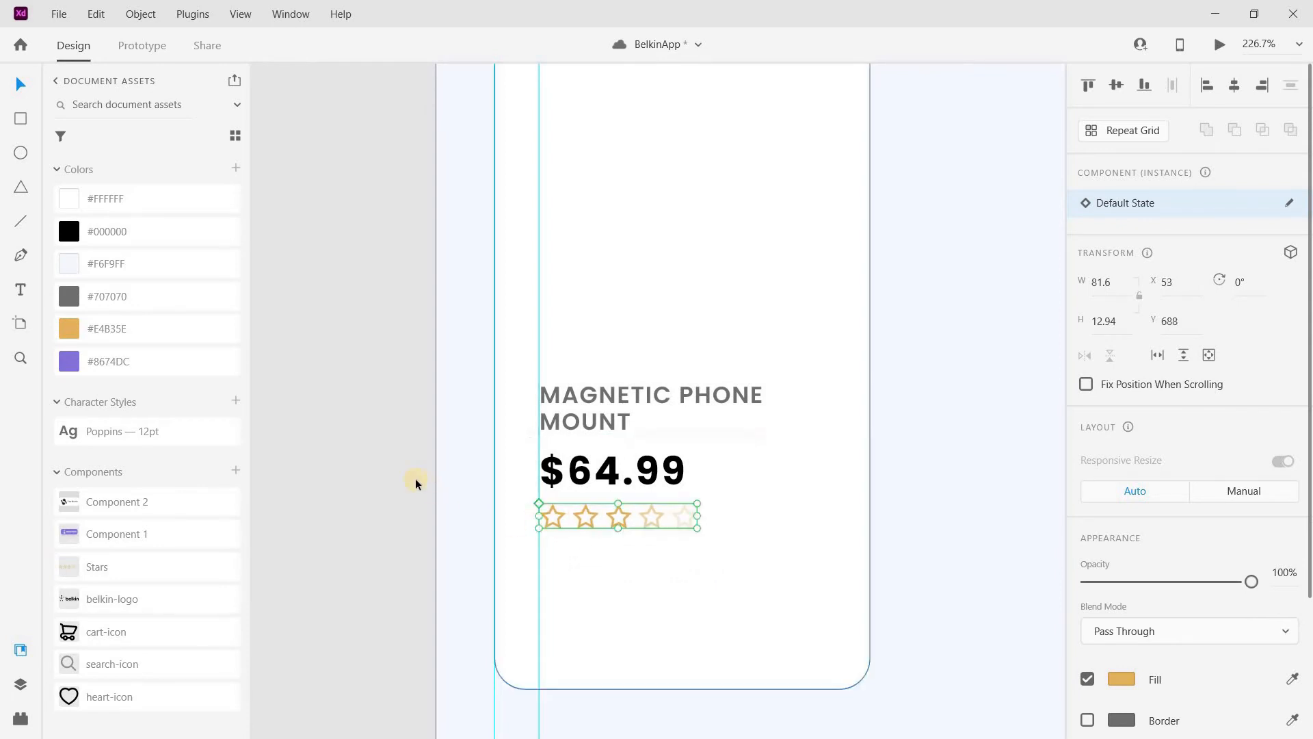
left_click(364, 468)
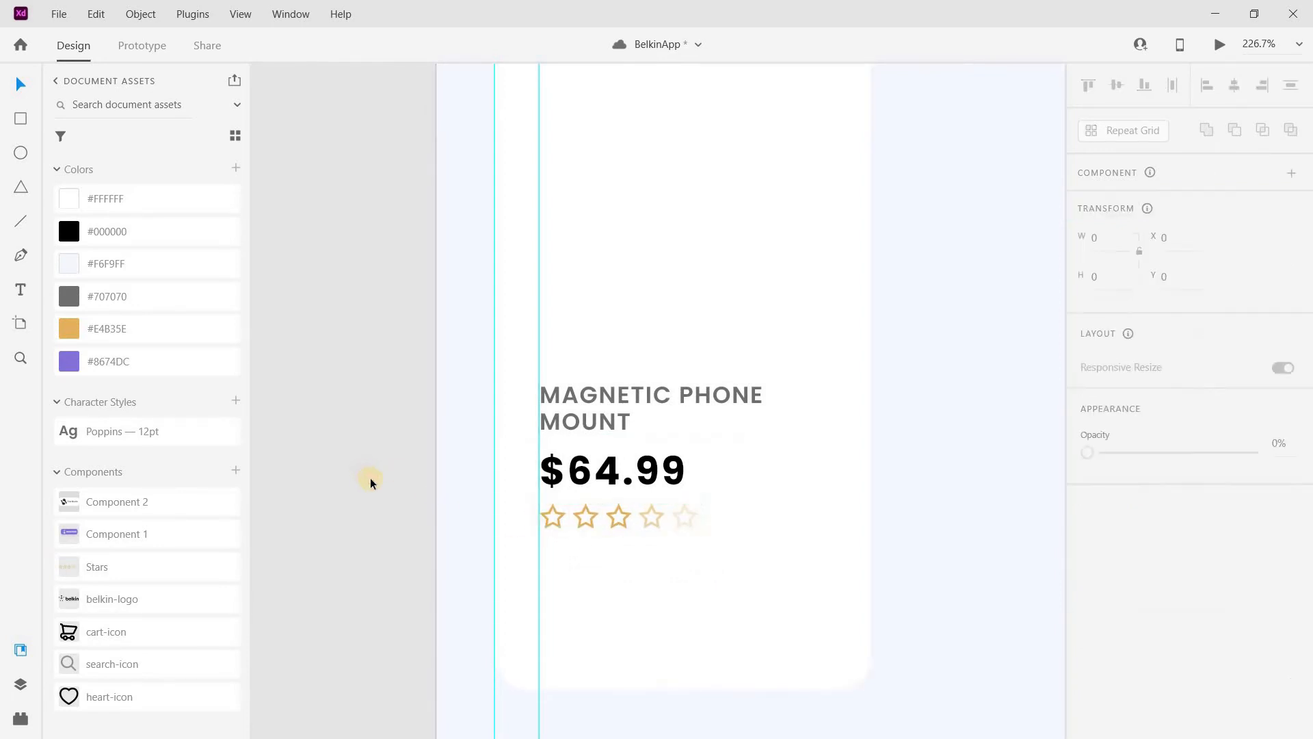
Place a copy of the product title below the stars at X 53, Y 724 and change its text to "BUY NOW".
scroll(716, 330, "down", 1)
scroll(715, 330, "down", 1)
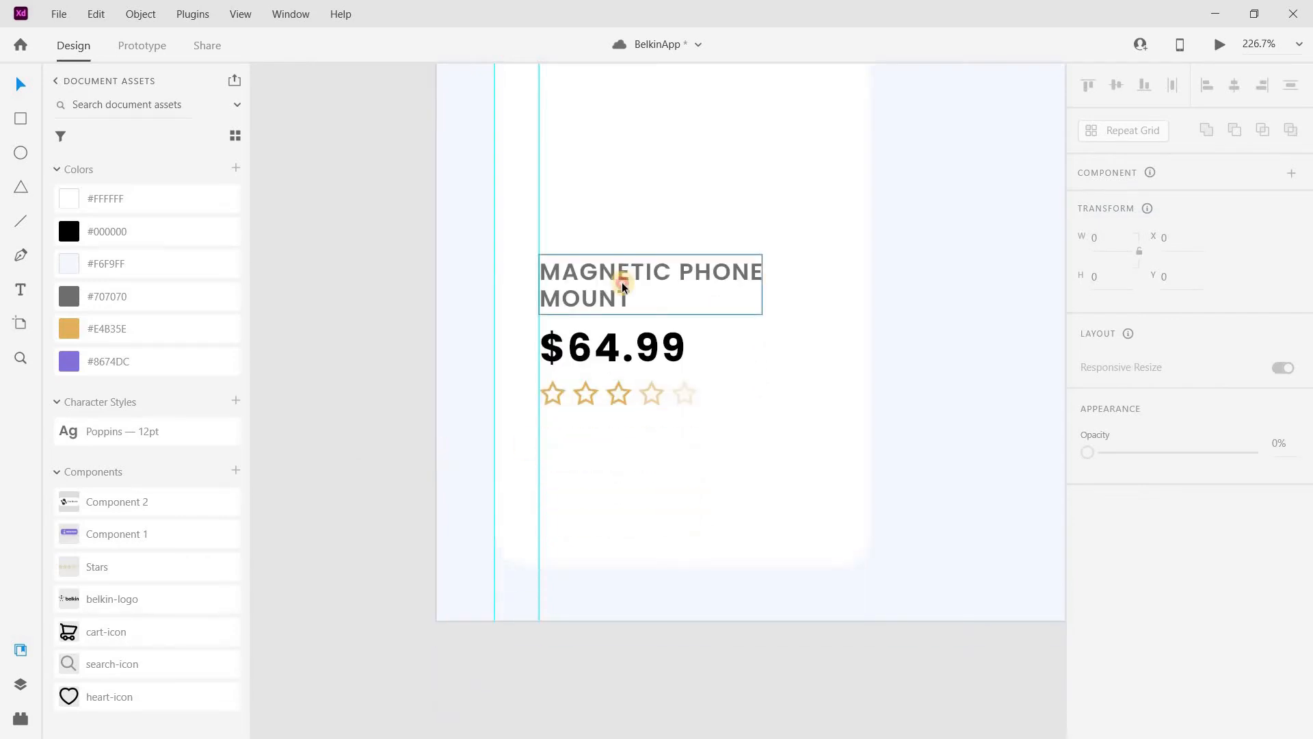
left_click(626, 280)
left_click_drag(627, 317, 595, 470)
double_click(596, 470)
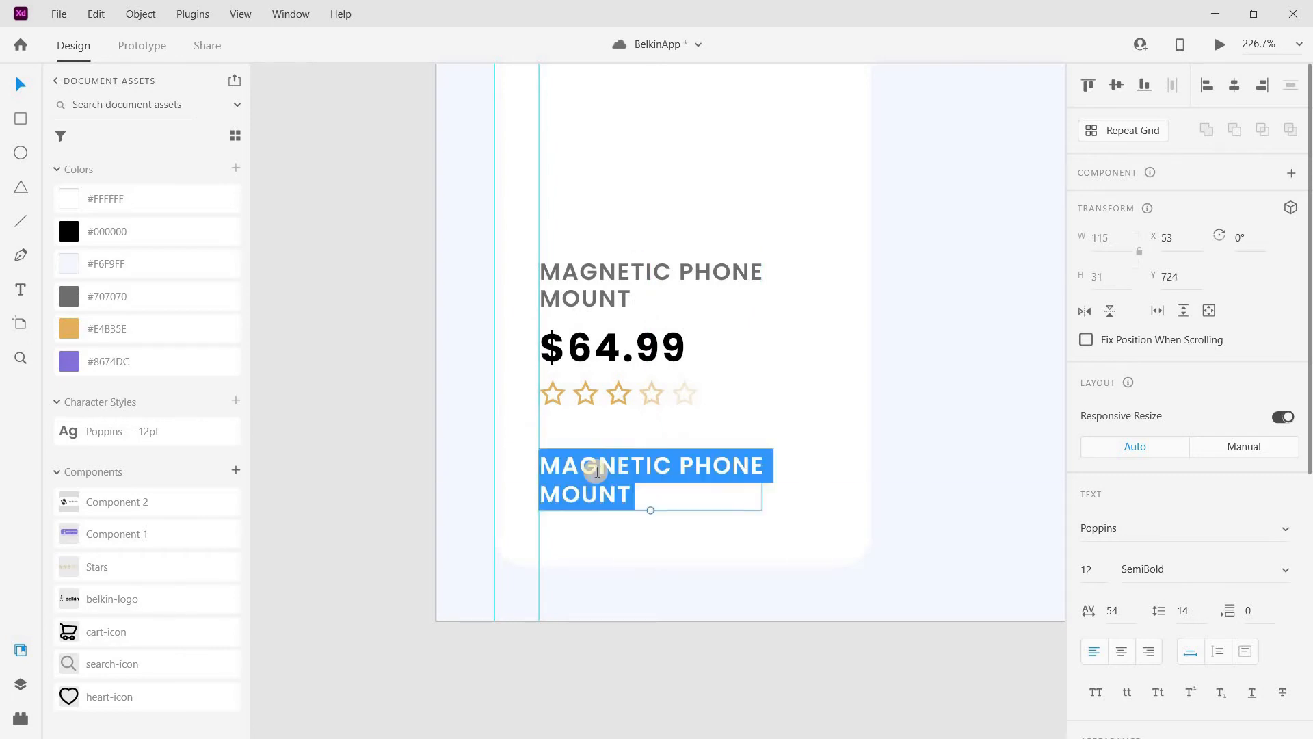
type("B")
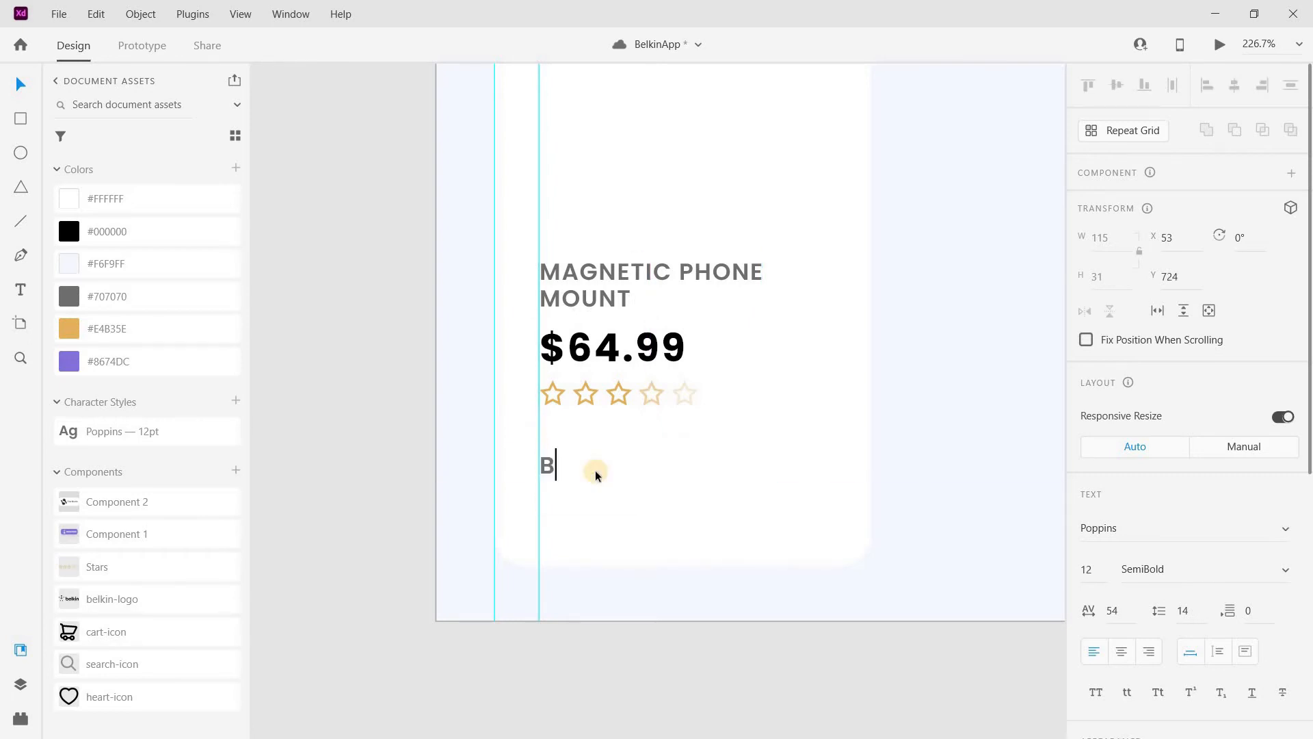
type("UY NOW")
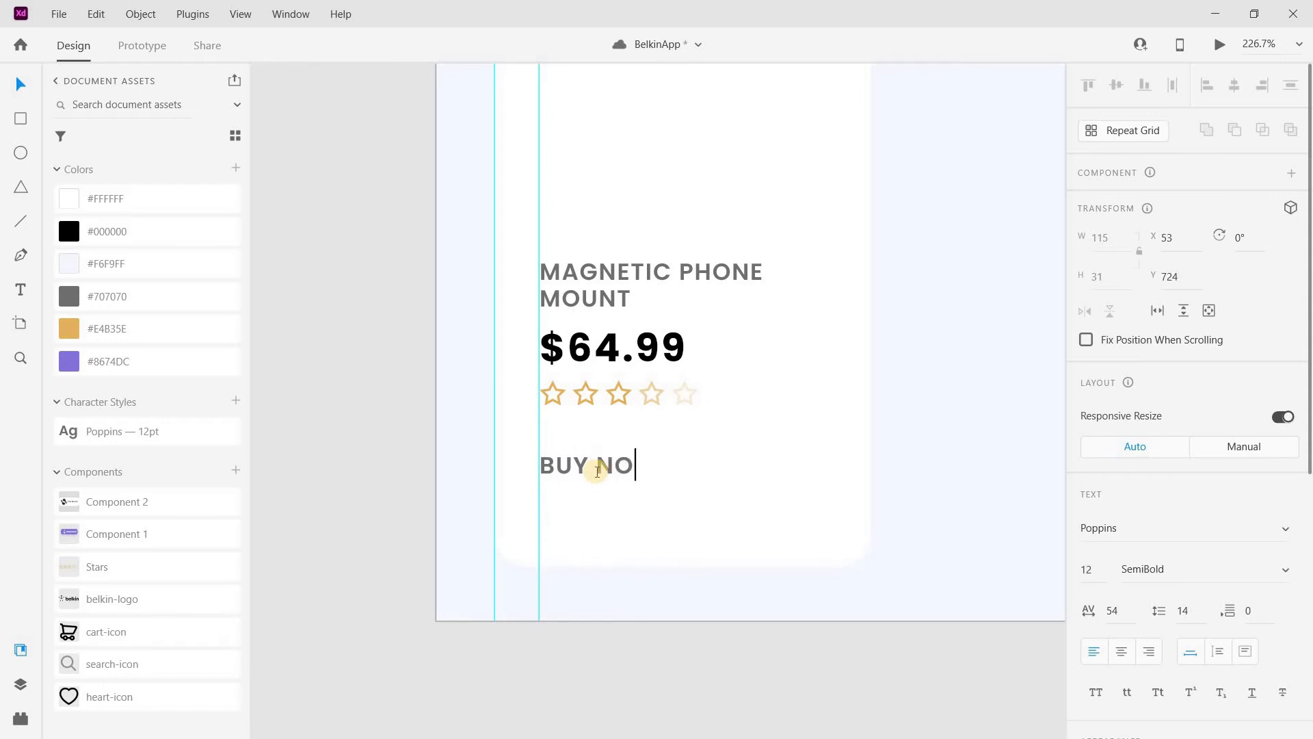
Color the "BUY NOW" text with the purple #8674DC from the document colors.
left_click(73, 360)
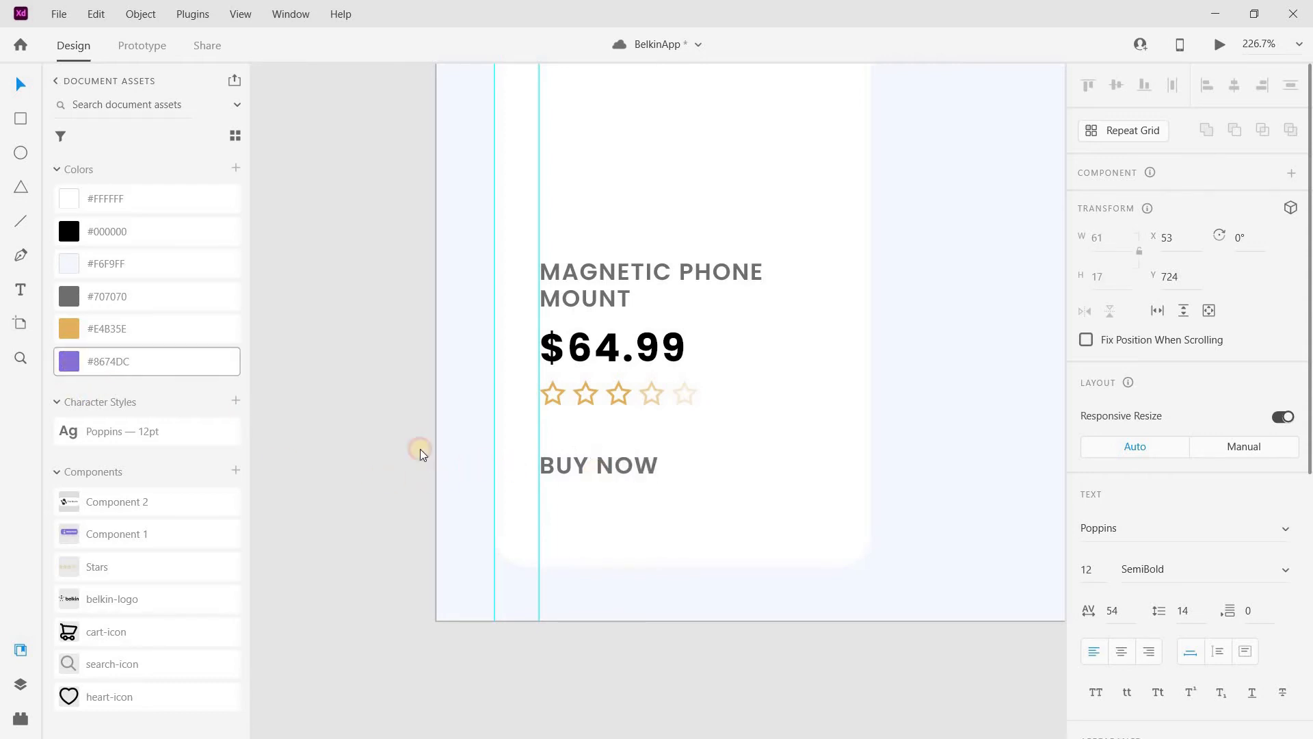
left_click(555, 466)
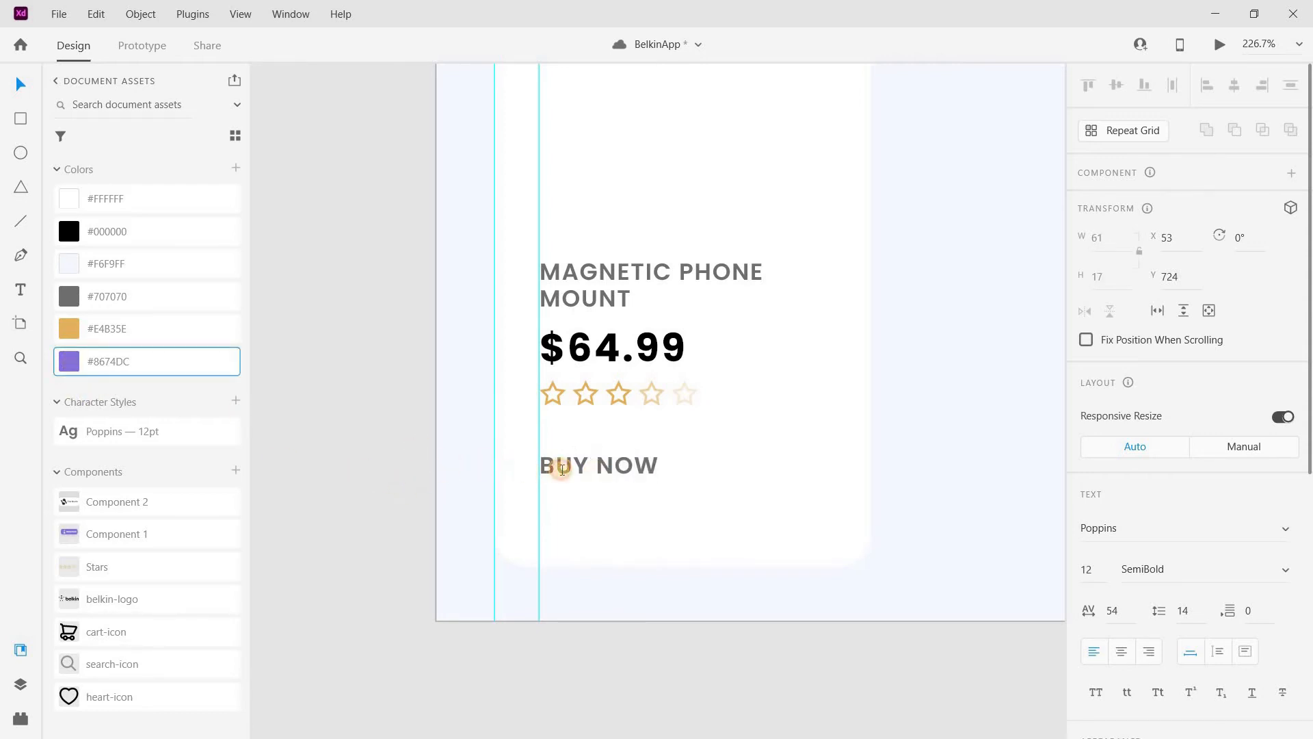
key("Escape")
left_click(75, 361)
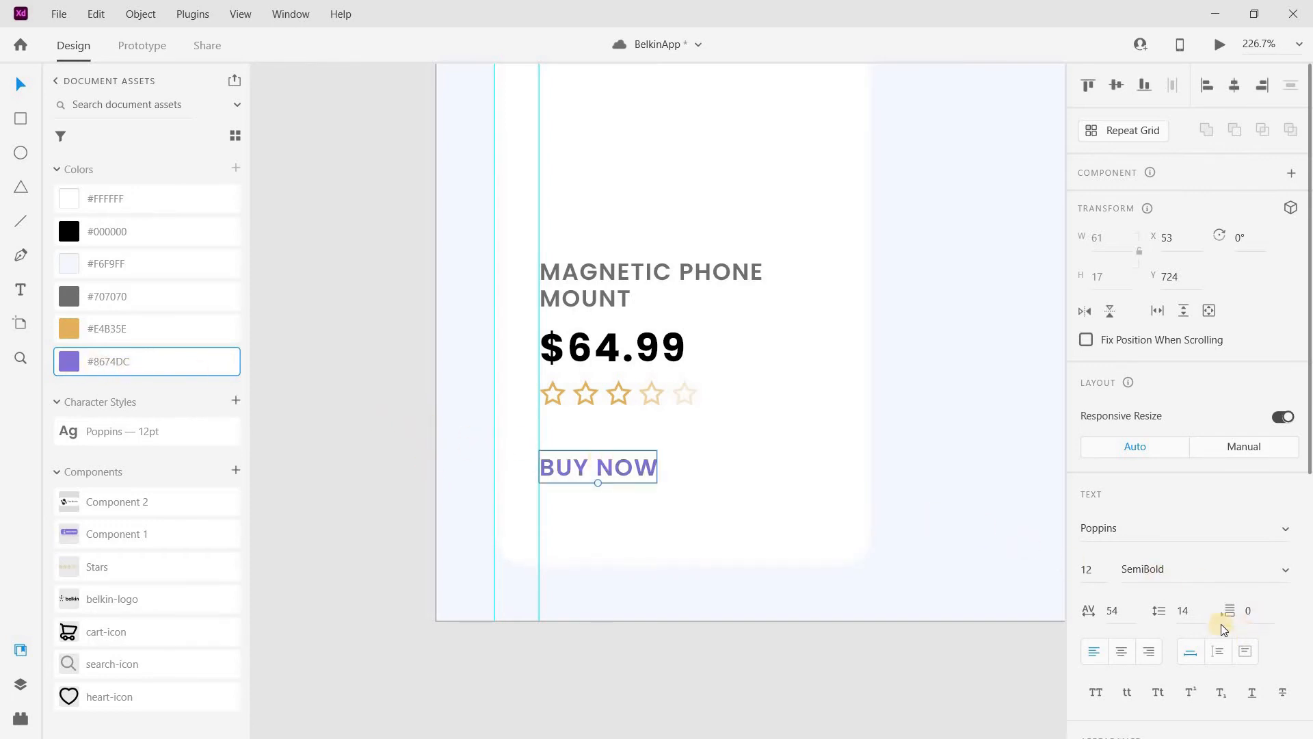
Underline the "BUY NOW" text and set its font size to 16.
scroll(1226, 625, "down", 3)
key("ctrl+u")
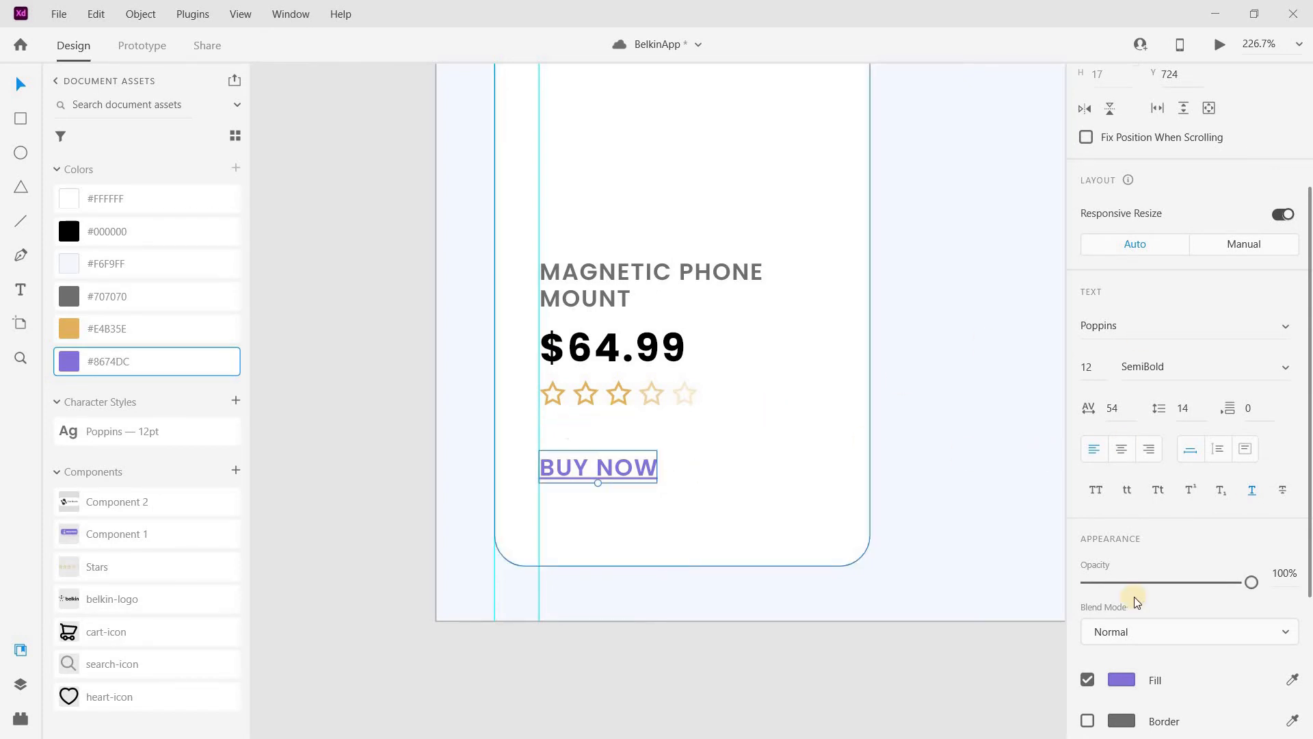
left_click(1098, 370)
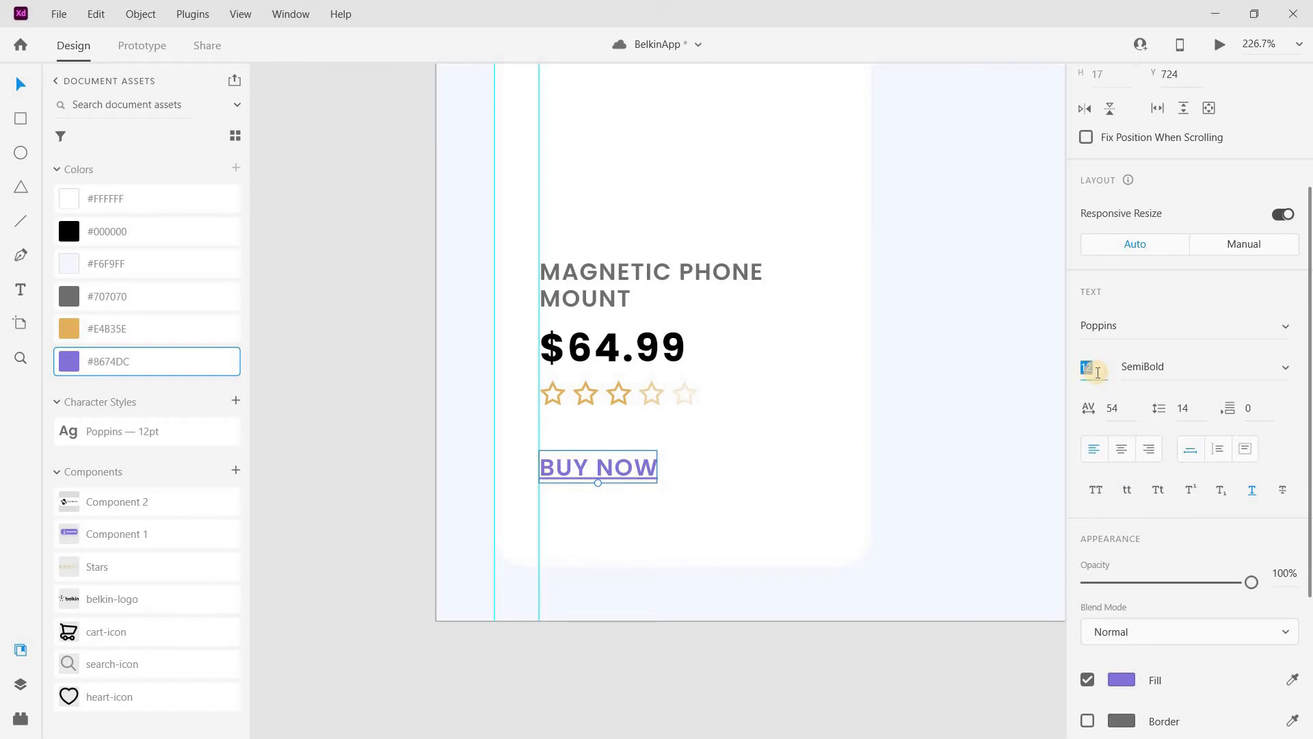
type("6")
key("Return")
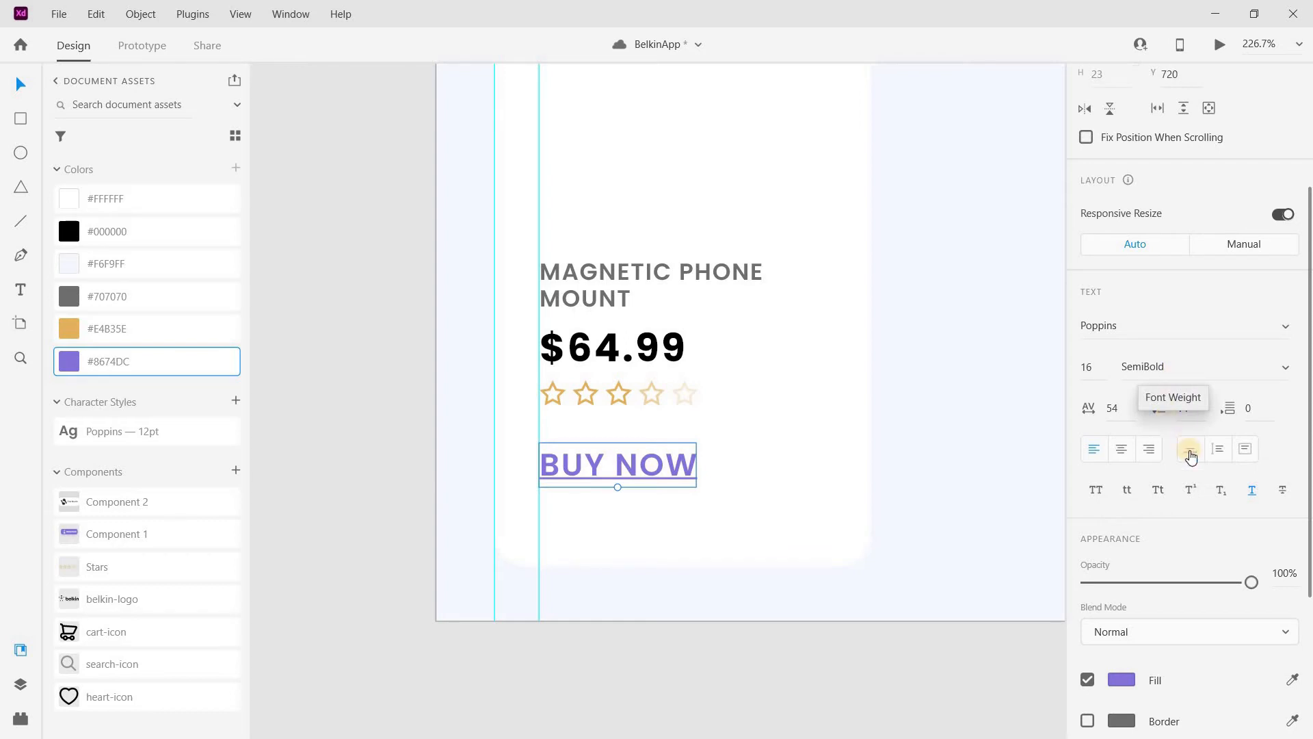
Set the "BUY NOW" text's line spacing to 17 and its character spacing to 0.
left_click(1195, 410)
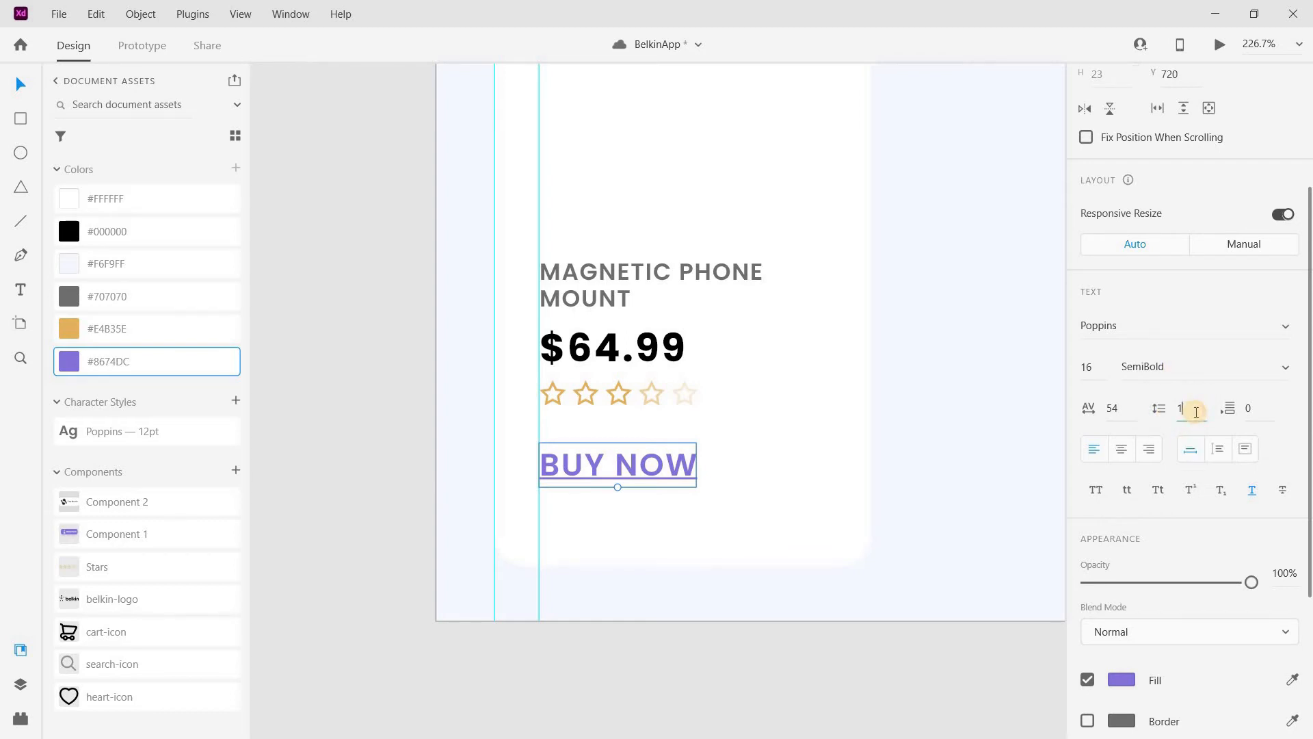
type("7")
key("Return")
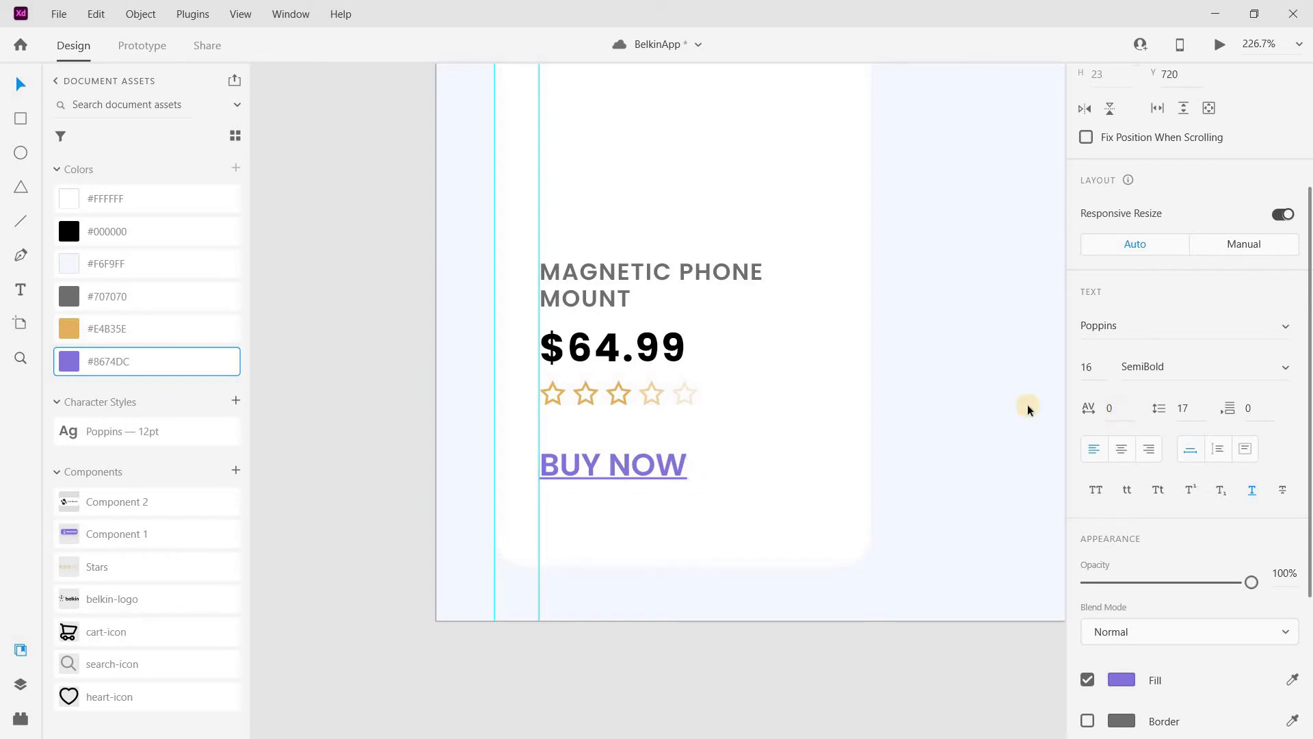
left_click(610, 442)
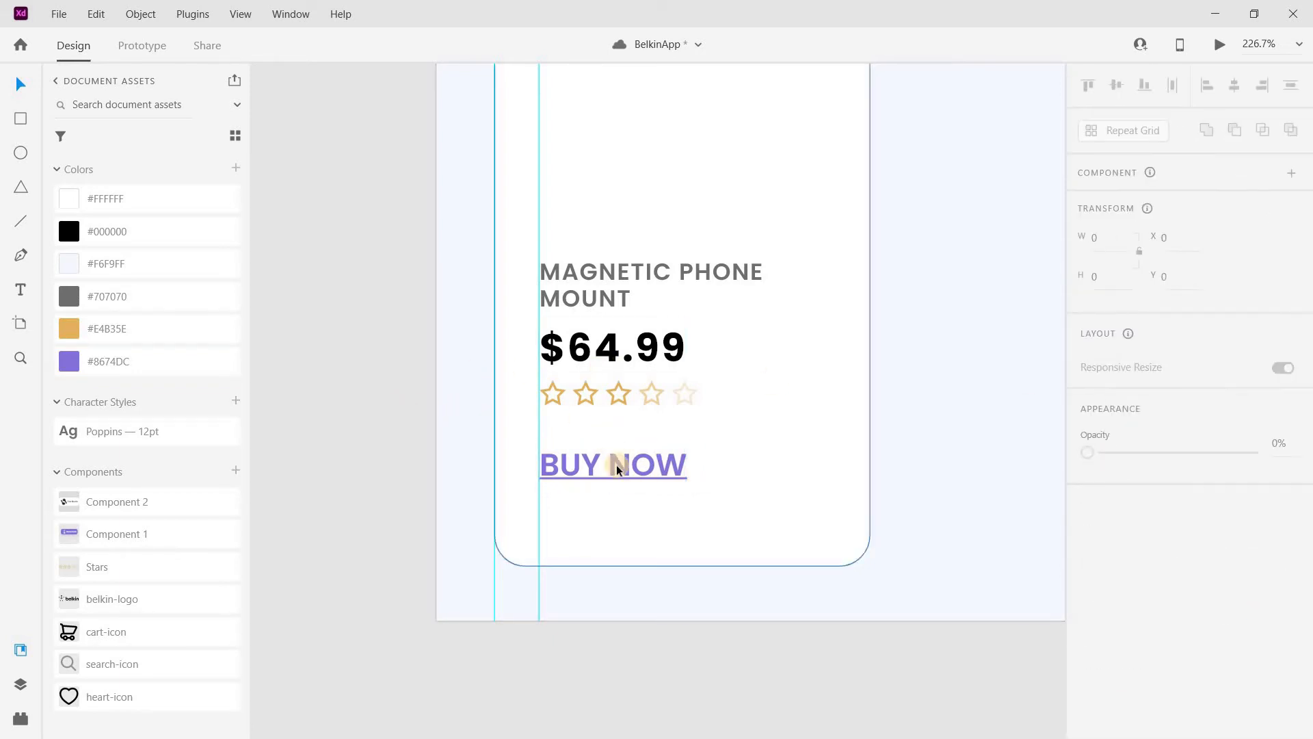
Move the product title, price, stars and "BUY NOW" text together down the card so the group starts at Y 636.
scroll(621, 457, "down", 3)
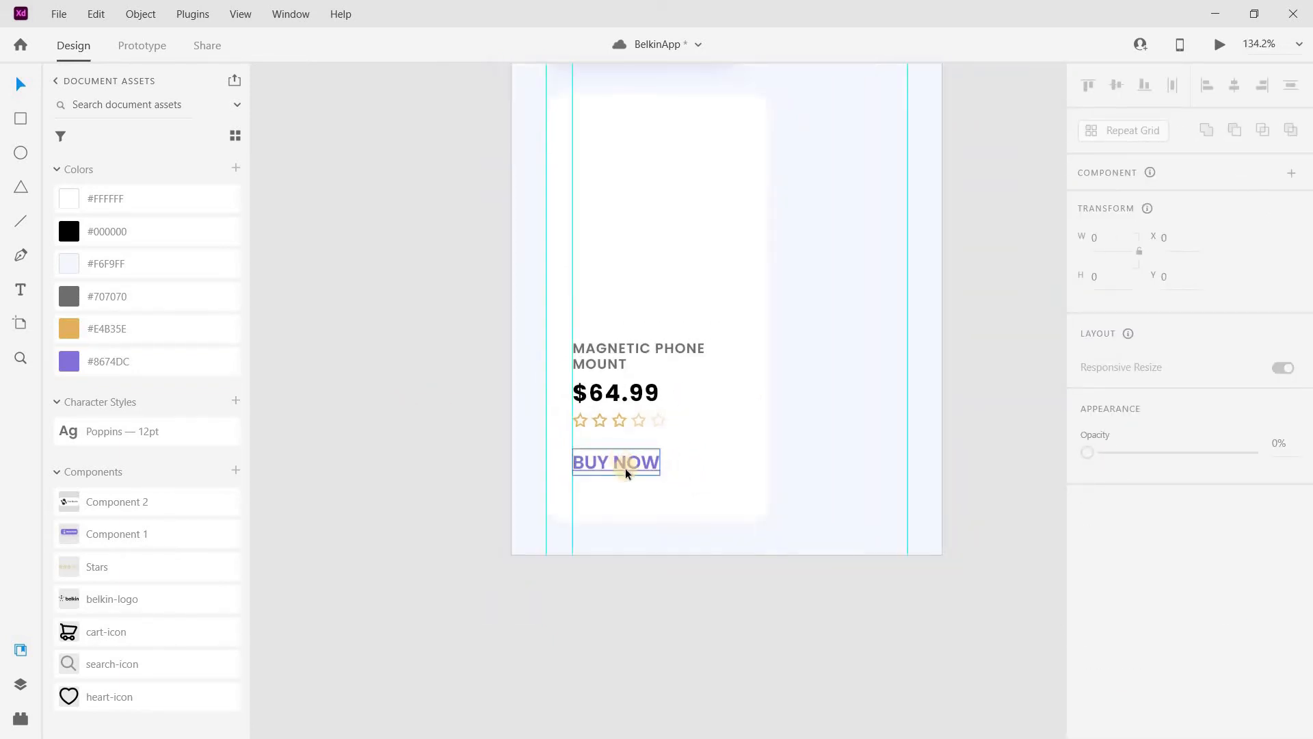
left_click(621, 404)
left_click(624, 421, "shift")
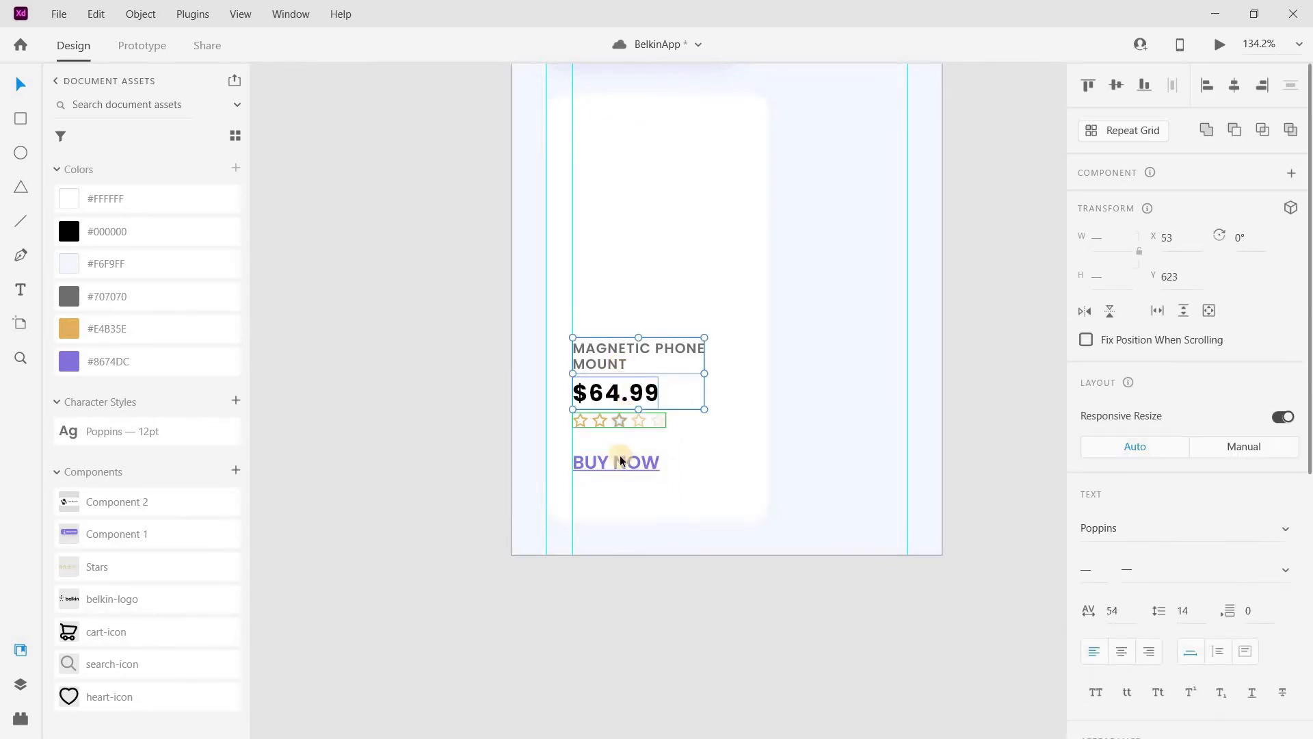
left_click(620, 457, "shift")
left_click(618, 357, "shift")
left_click_drag(618, 357, 618, 373)
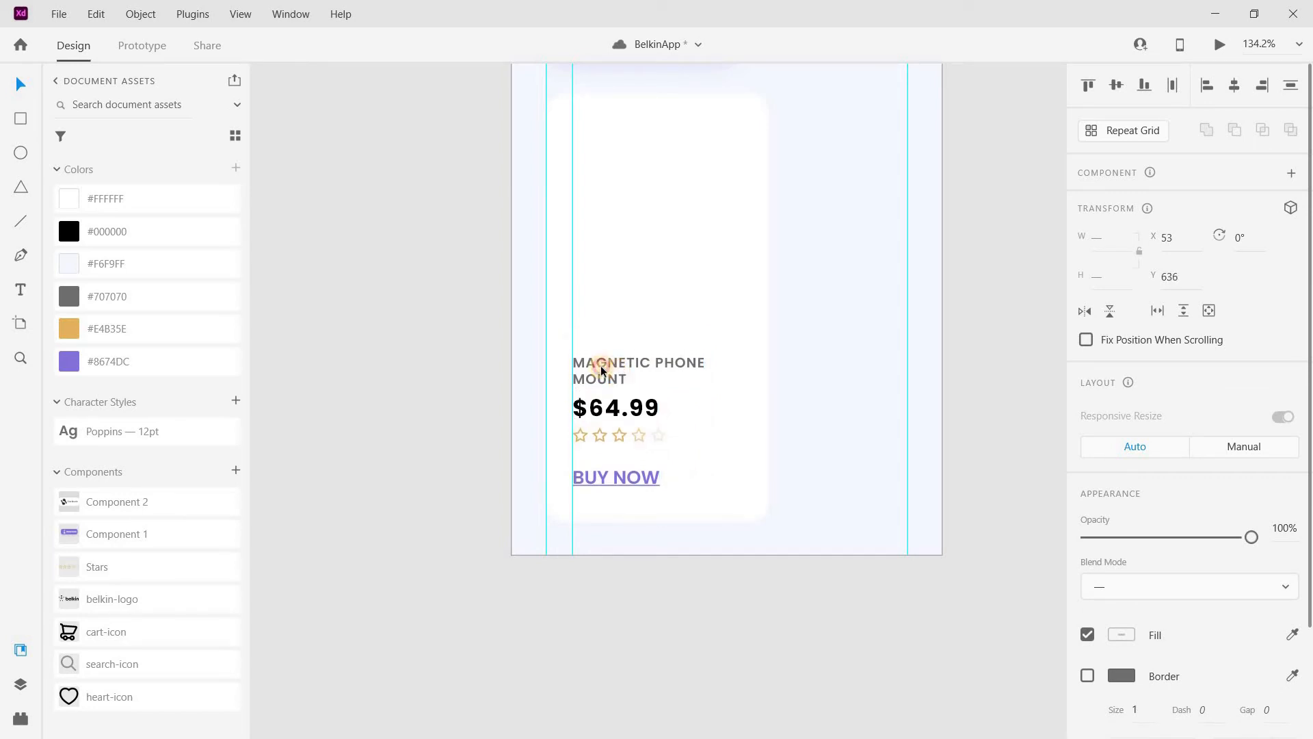
left_click(425, 402)
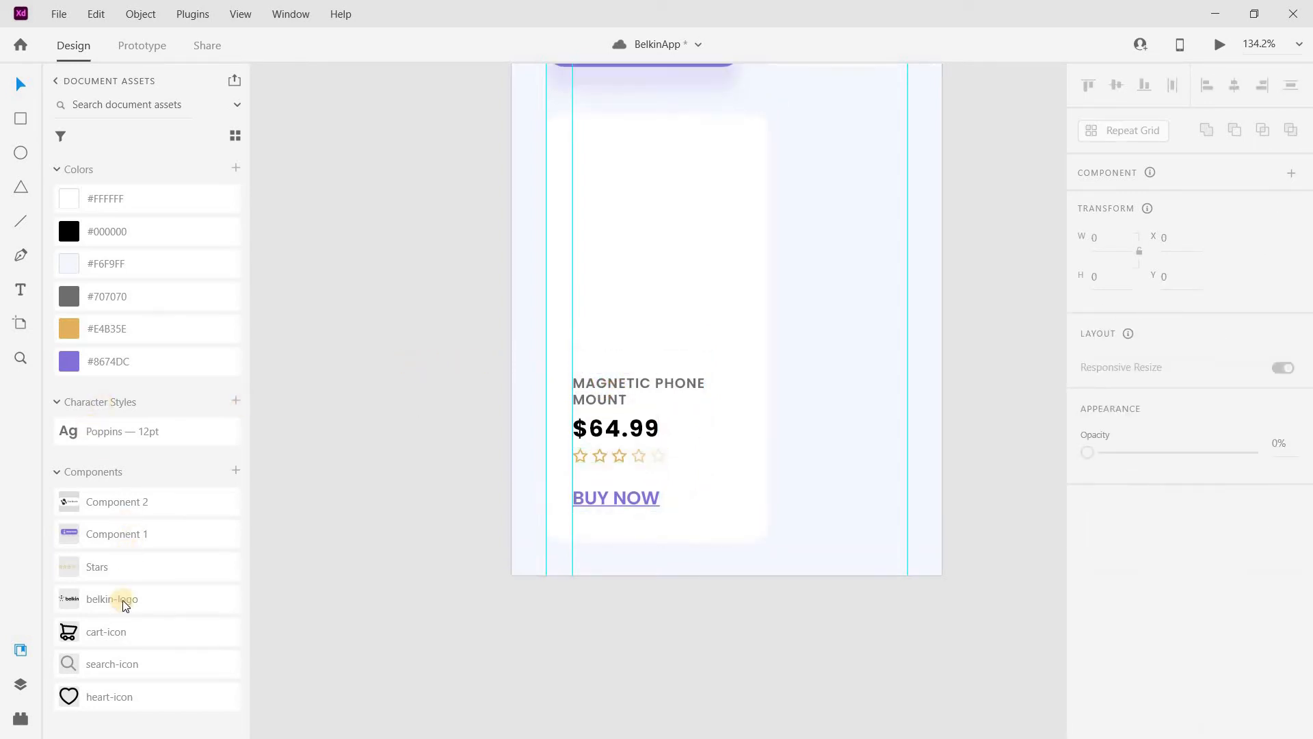
Place the heart-icon component in the product card's upper-right corner at X 187.5, Y 423.
left_click_drag(110, 697, 747, 147)
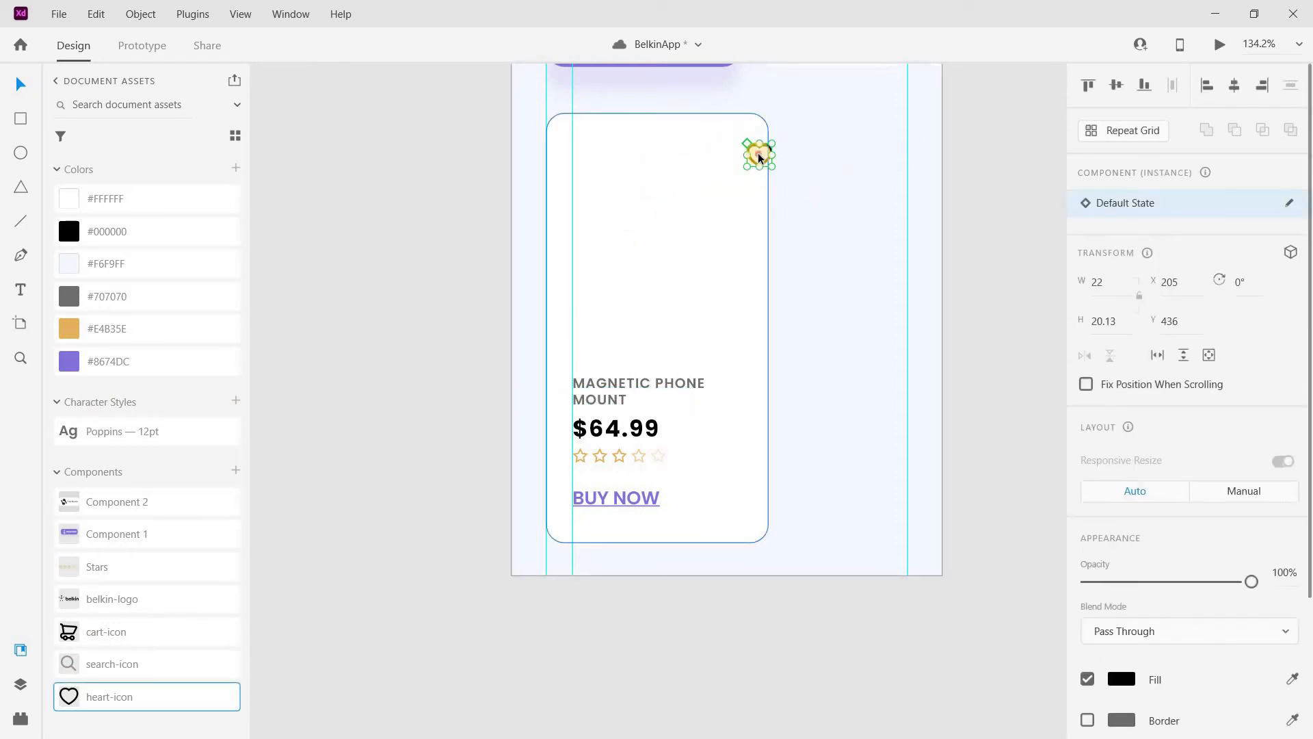
left_click(736, 146)
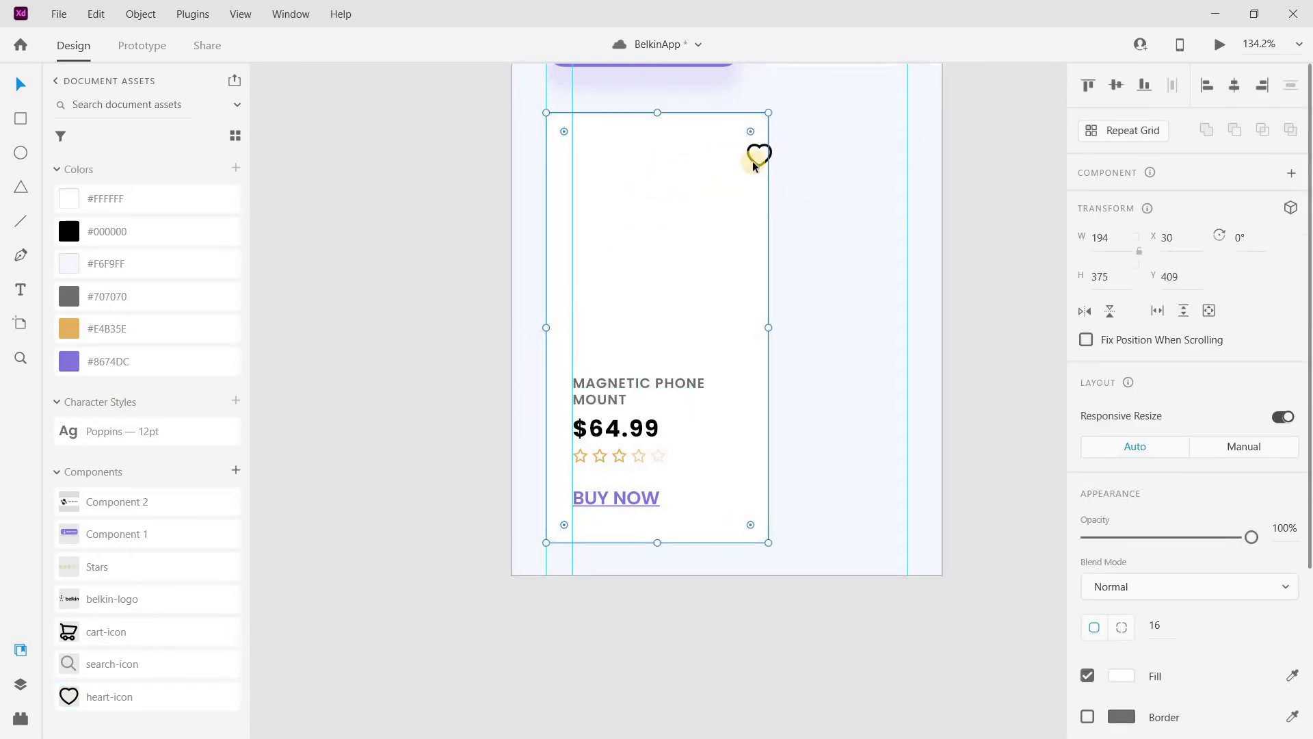
left_click_drag(756, 161, 736, 151)
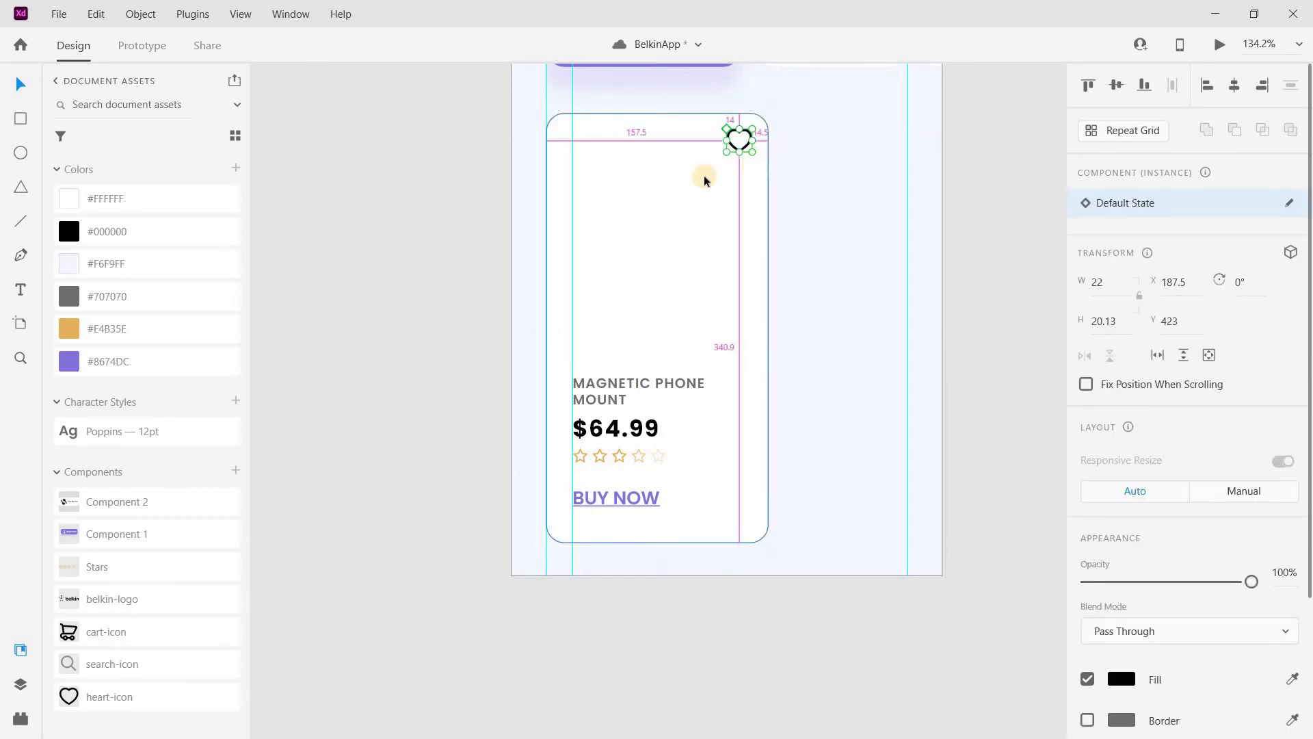
left_click(459, 255)
Paste the phone mount image, scale it down to about 310 × 310 and move it over the product card.
scroll(525, 337, "down", 3)
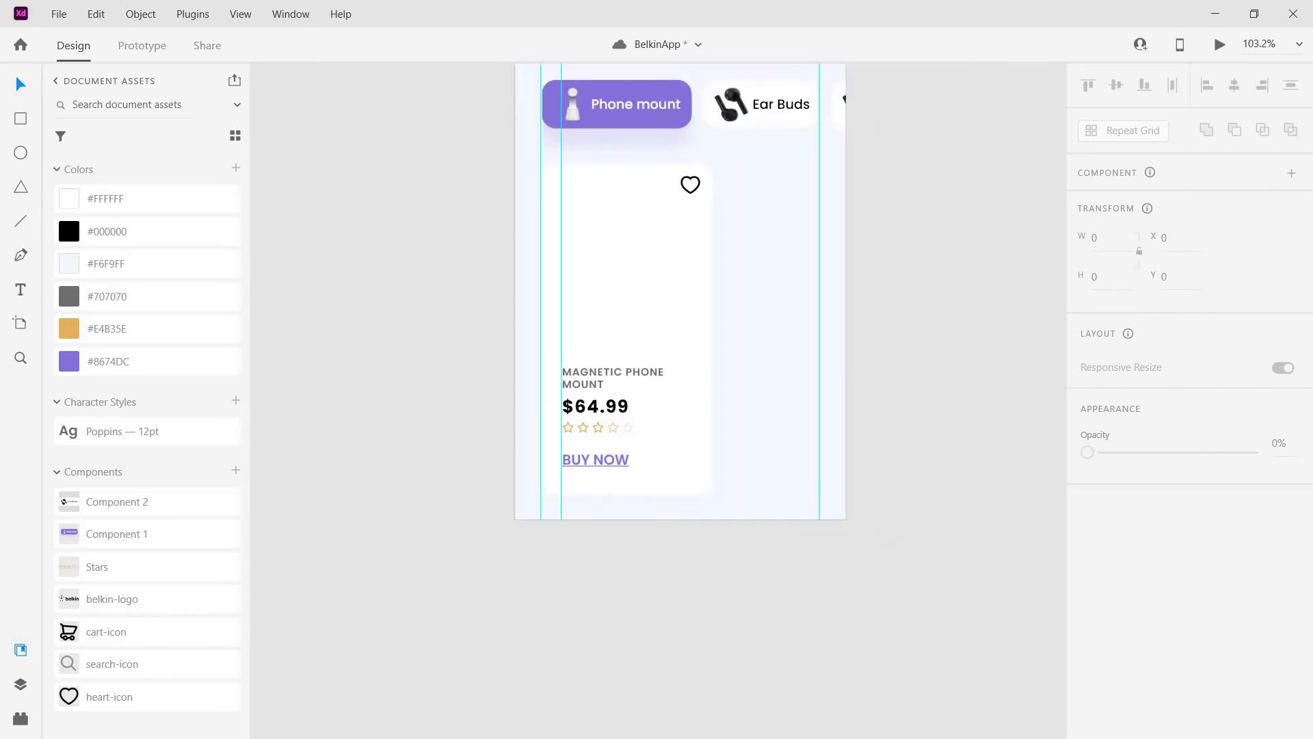
key("ctrl+v")
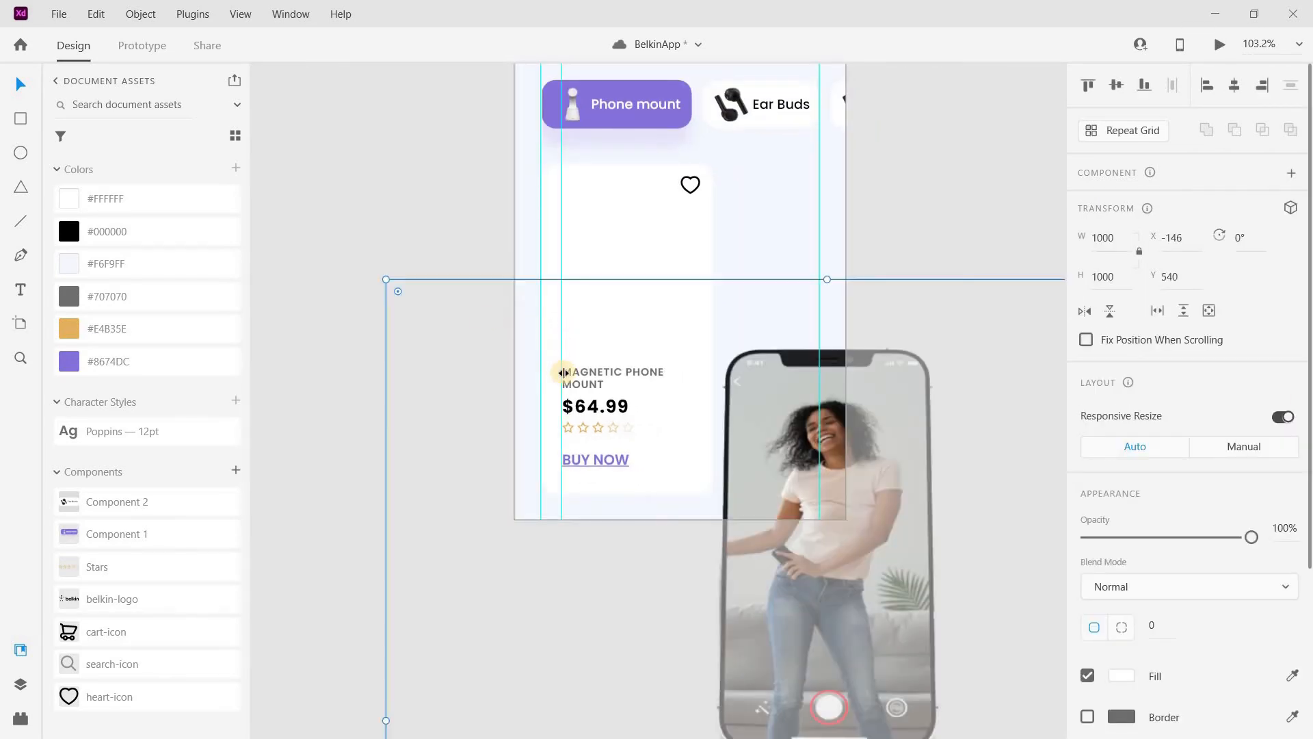
left_click_drag(779, 391, 575, 244)
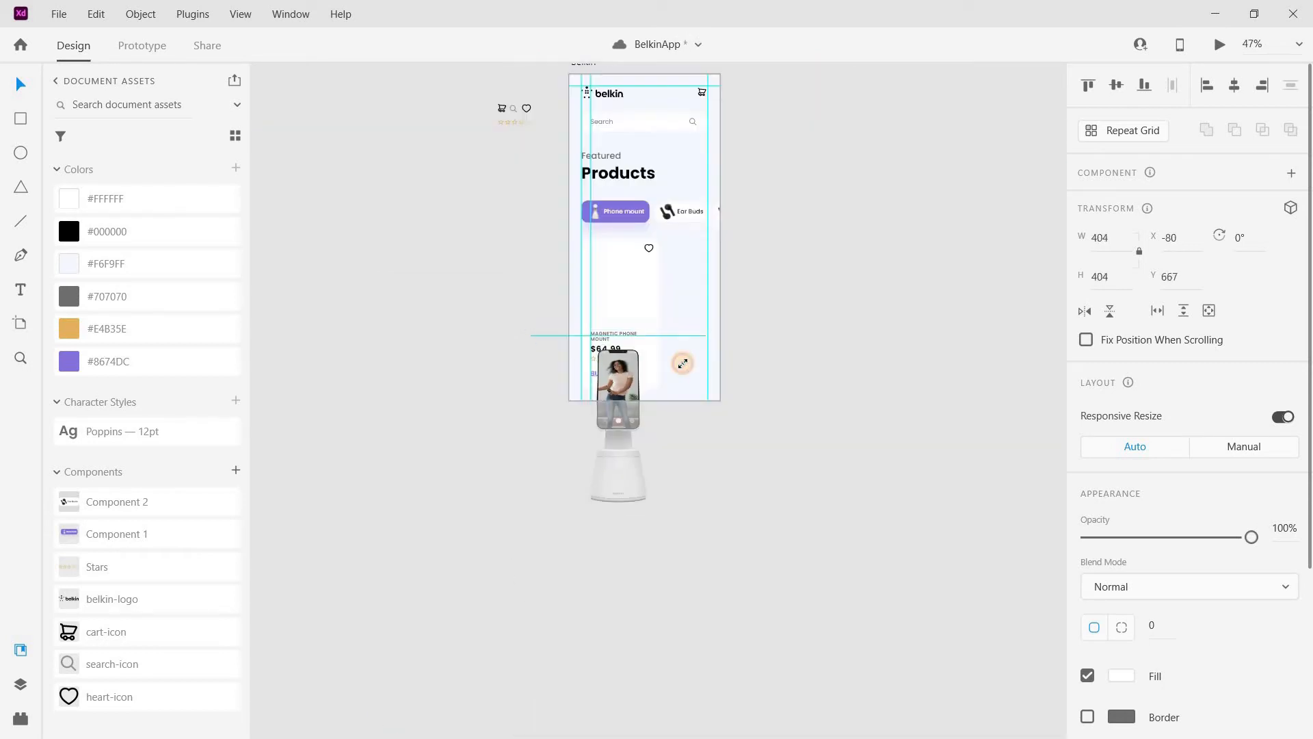
left_click_drag(692, 335, 681, 361)
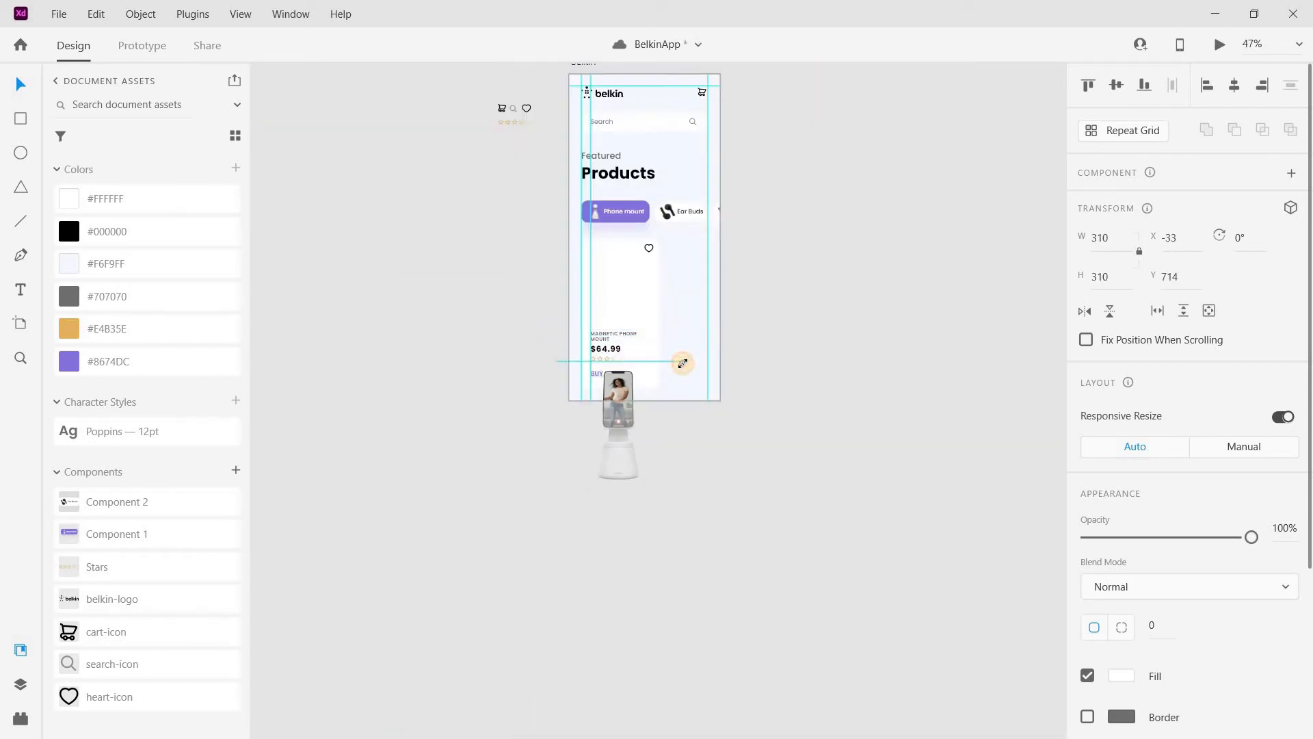
left_click_drag(648, 411, 655, 303)
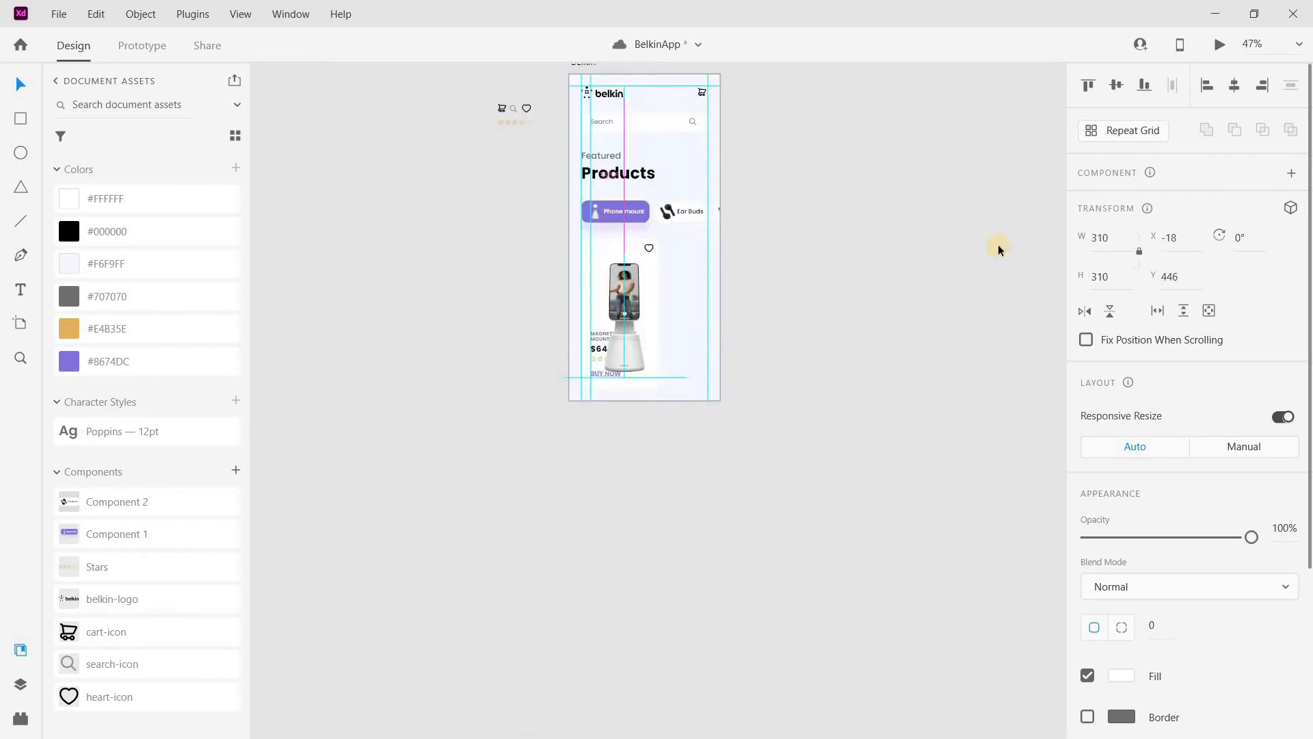
Resize the phone mount image to 216 × 216 and center it above the product title at X 19, Y 417.
left_click(1106, 236)
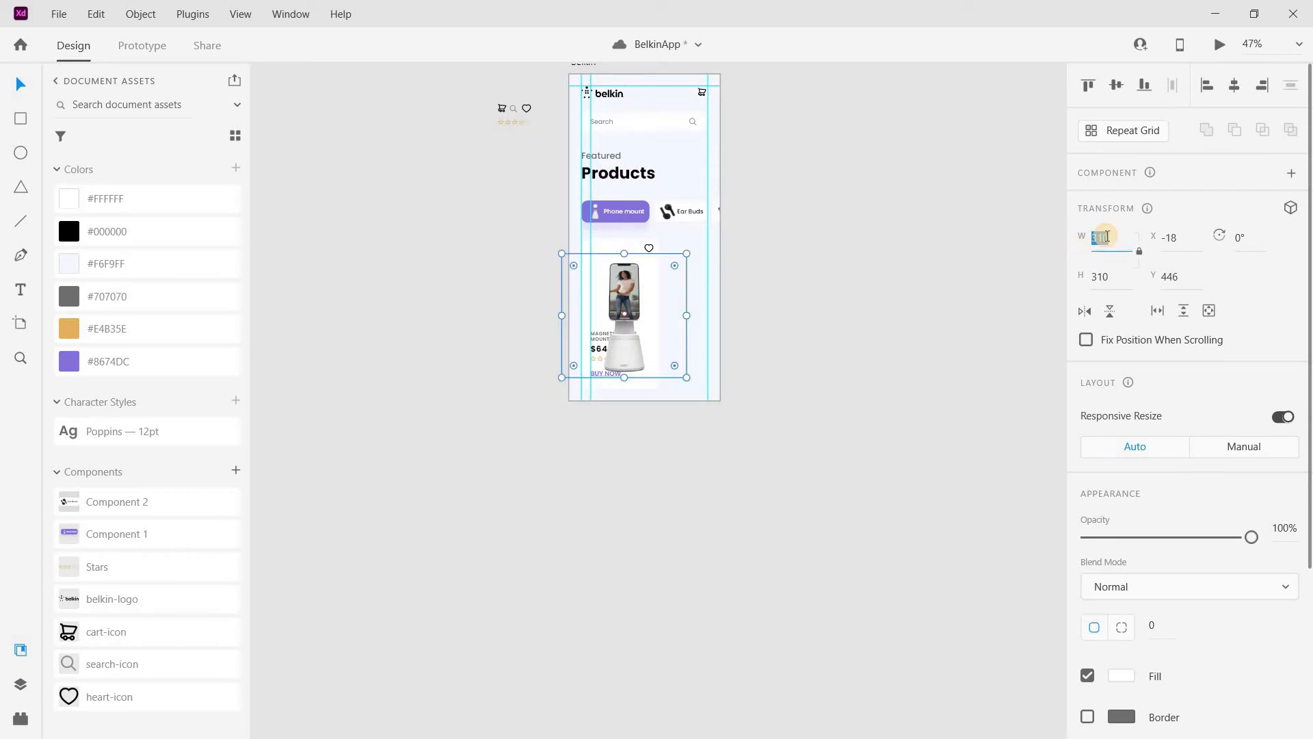
type("216")
key("Return")
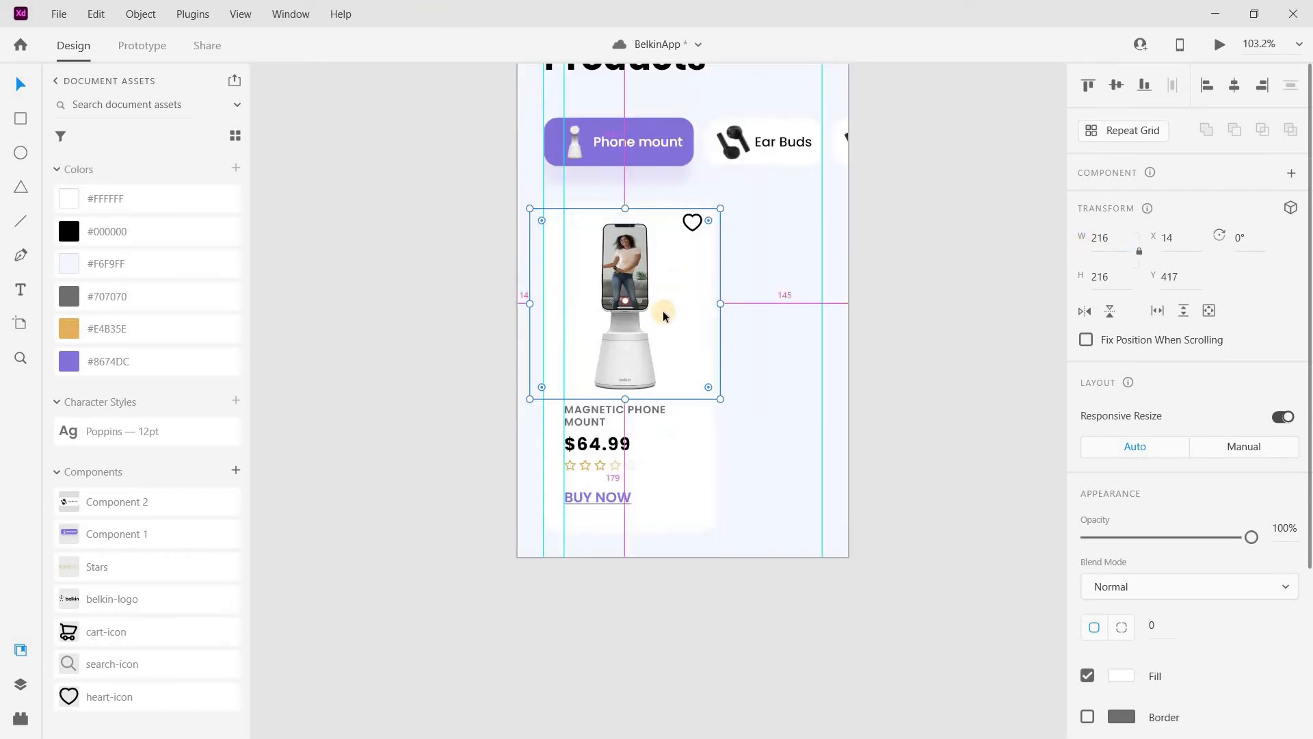
left_click(462, 399)
left_click(635, 277)
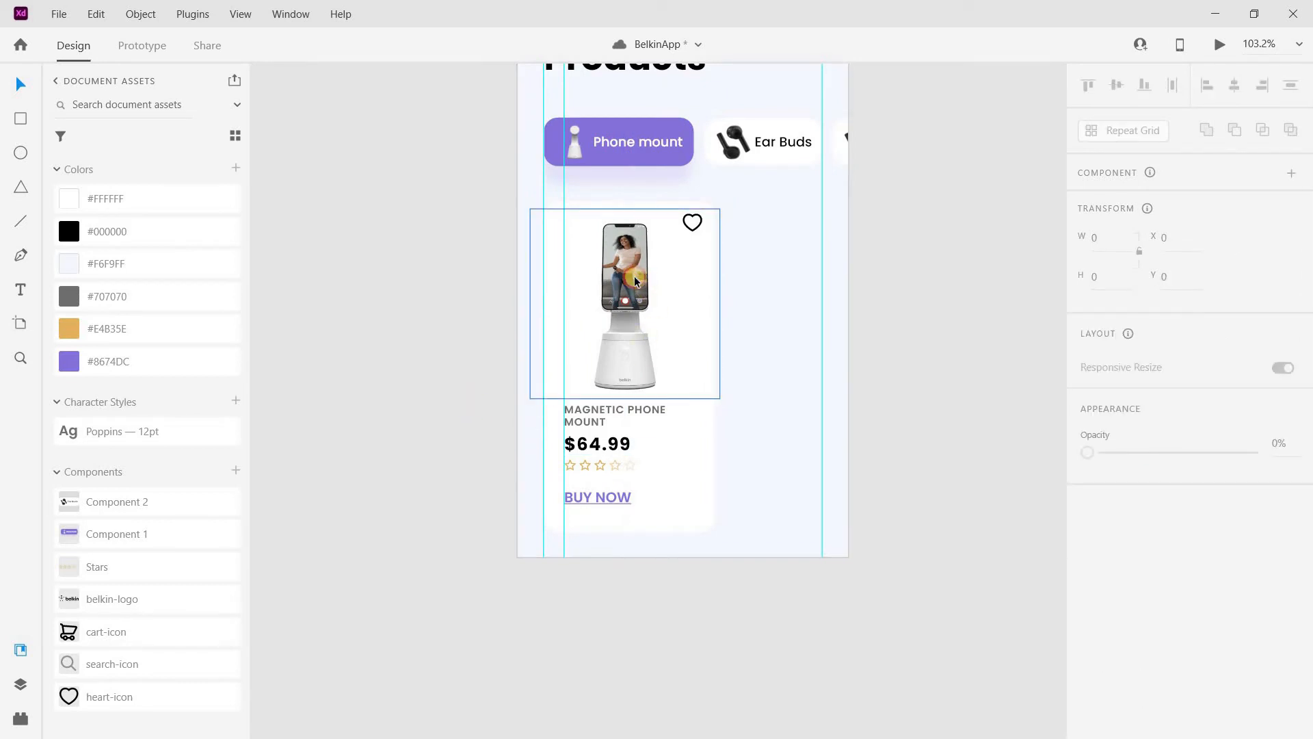
left_click_drag(641, 278, 638, 278)
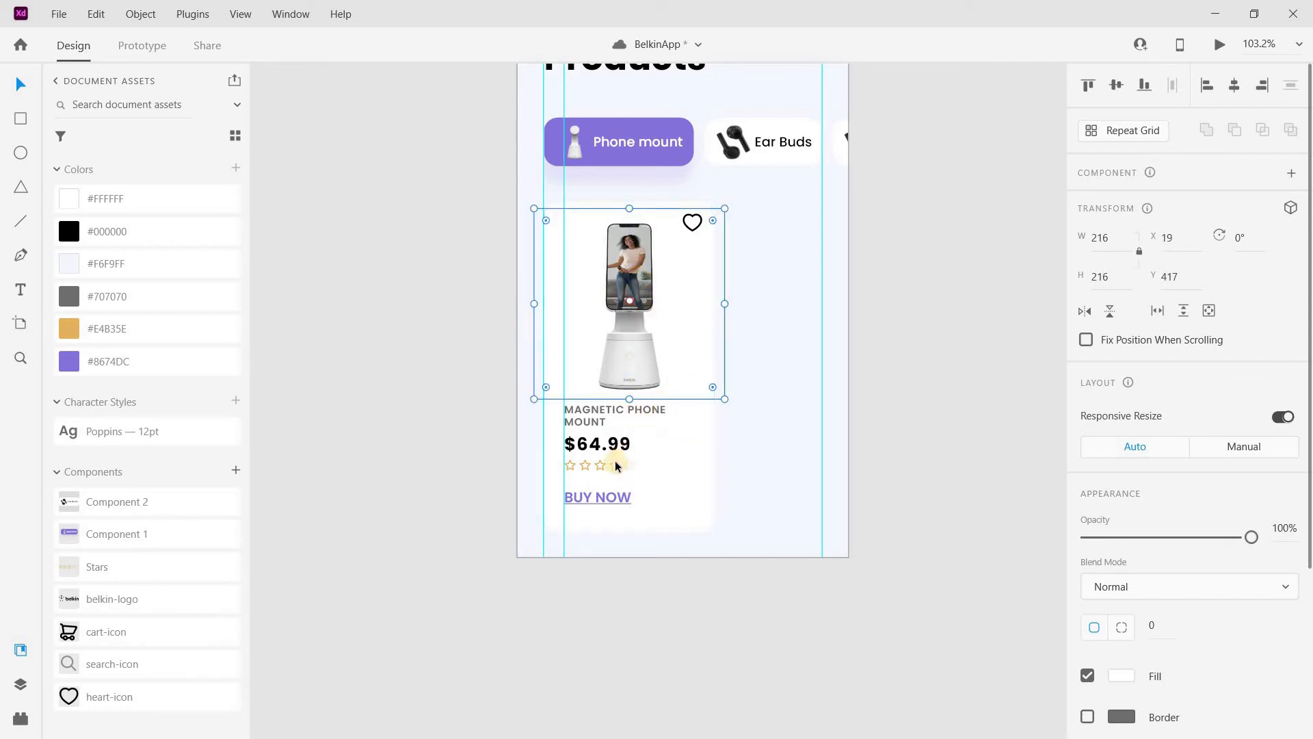
Nudge the phone mount image, product title, price, stars and "BUY NOW" text together slightly down within the card.
left_click(590, 419, "shift")
left_click(591, 449, "shift")
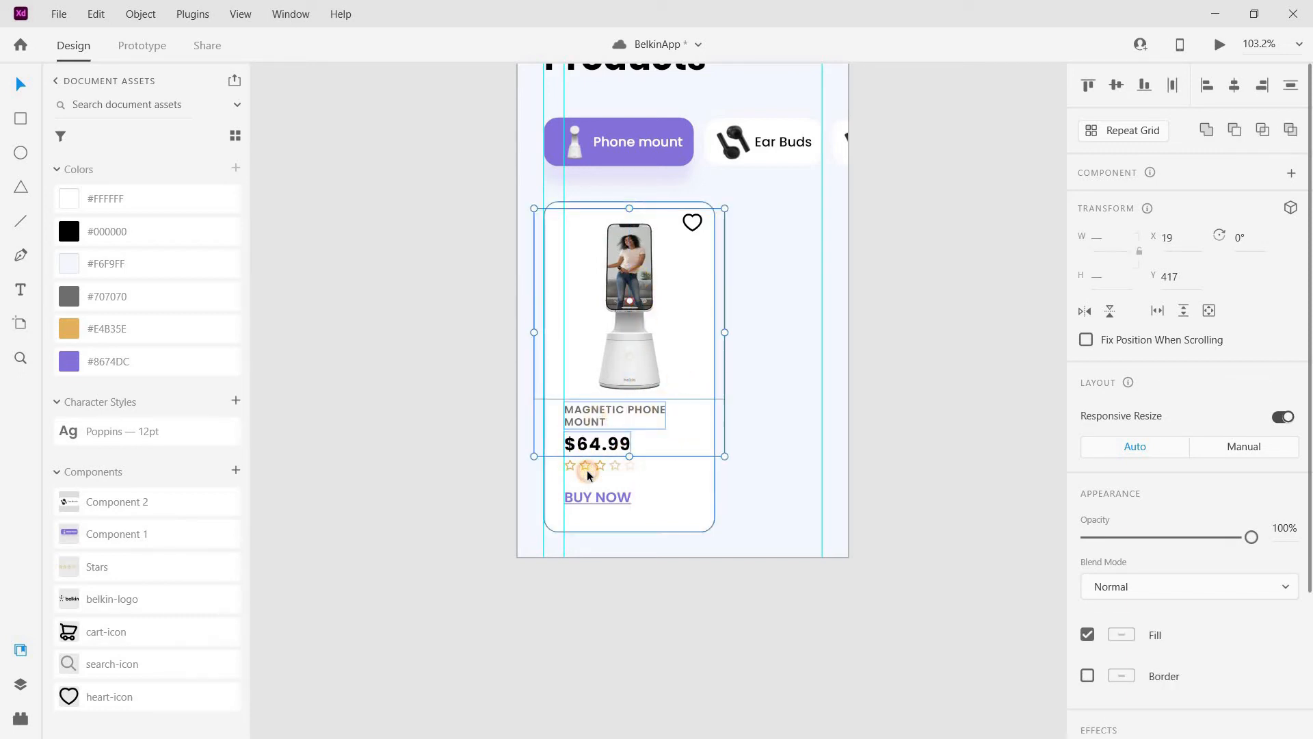
left_click(587, 473, "shift")
left_click(597, 463, "shift")
left_click(602, 494, "shift")
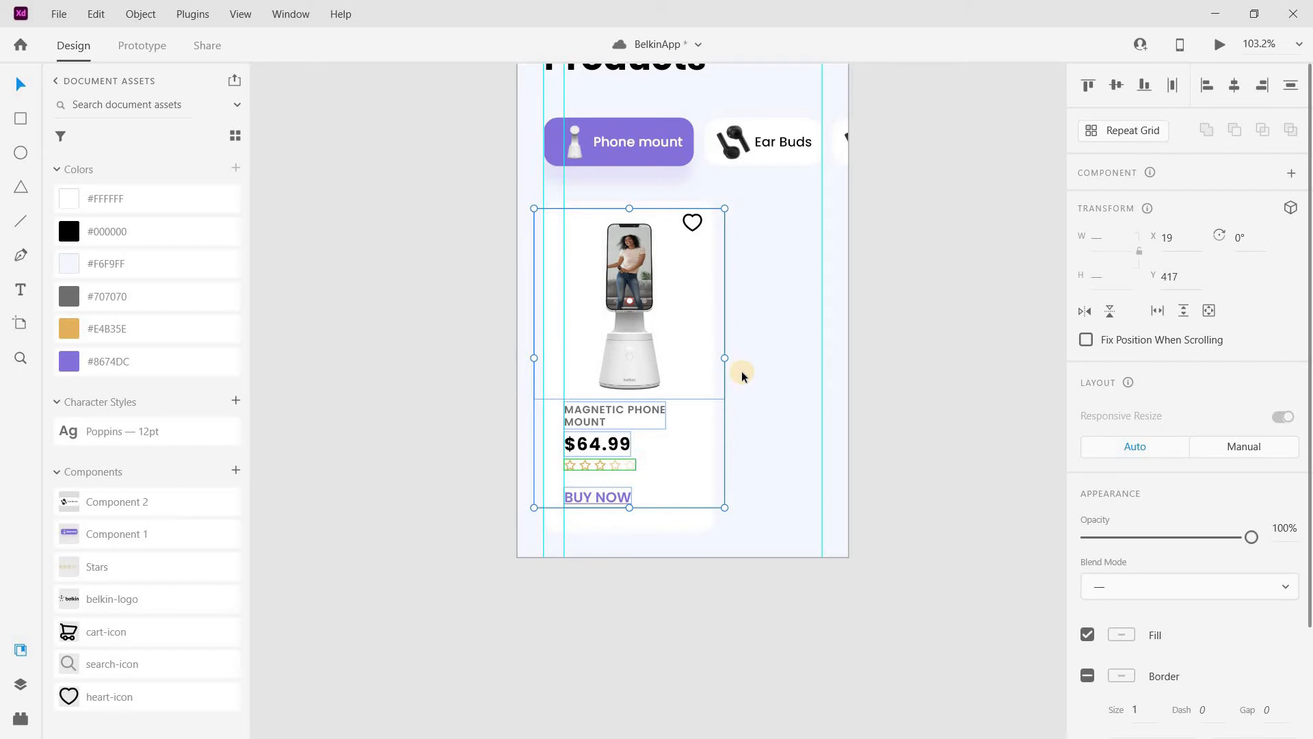
key("Down")
key("Down")
key("Down")
key("Down")
key("Down")
key("Down")
key("Down")
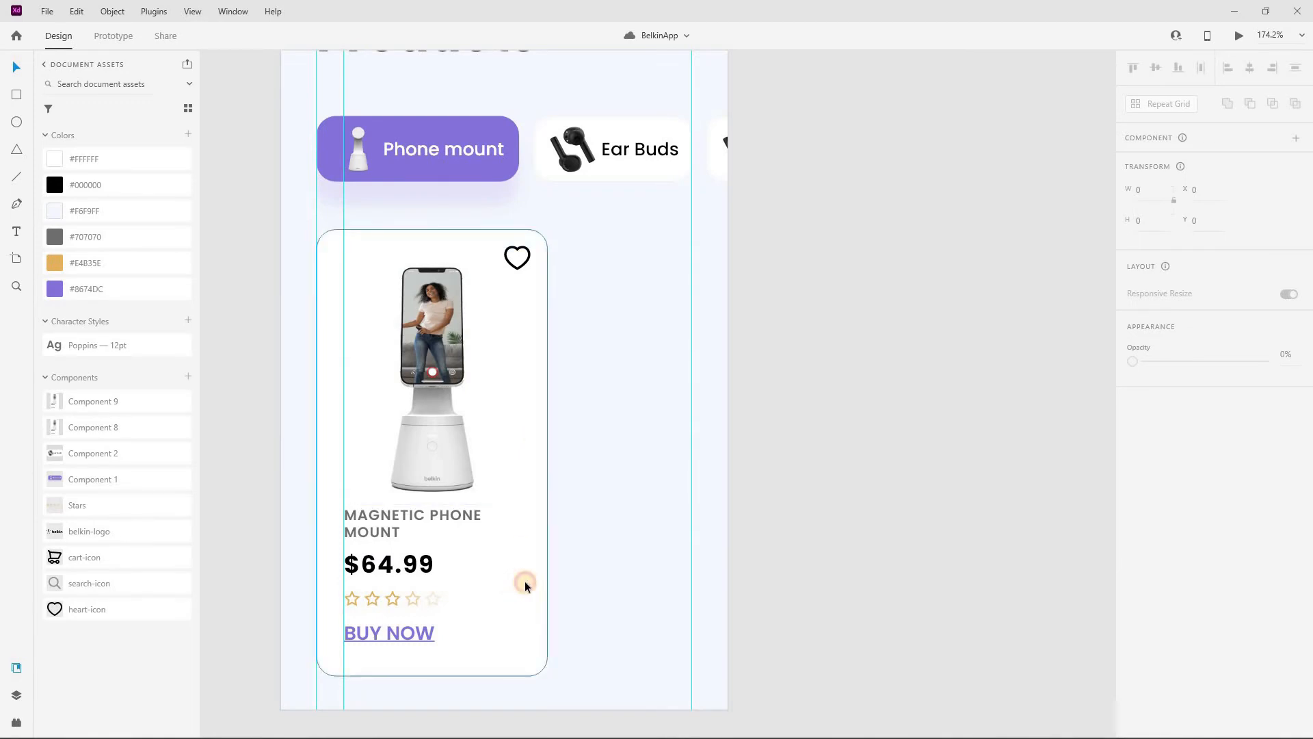
Add a drop shadow to the white product card with a Y offset of 34 and a blur of 30.
left_click(524, 581)
scroll(1142, 643, "down", 1)
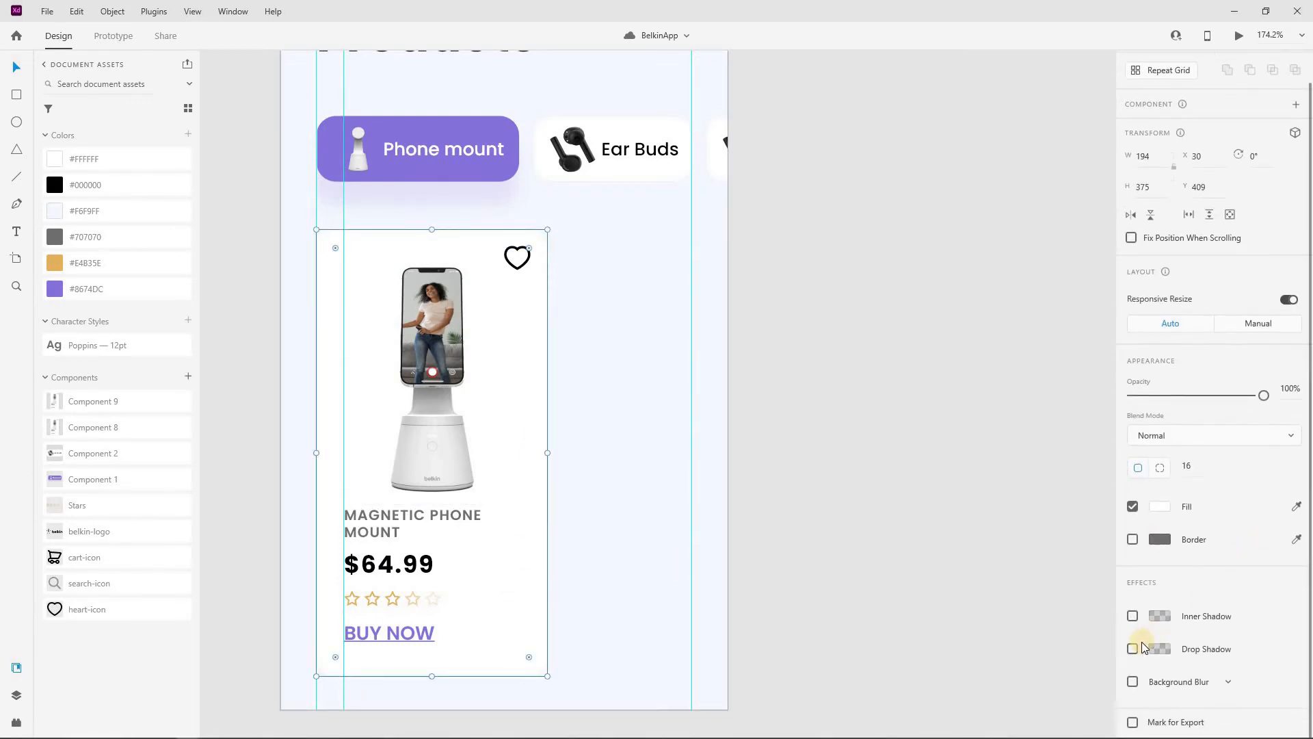
left_click(1133, 648)
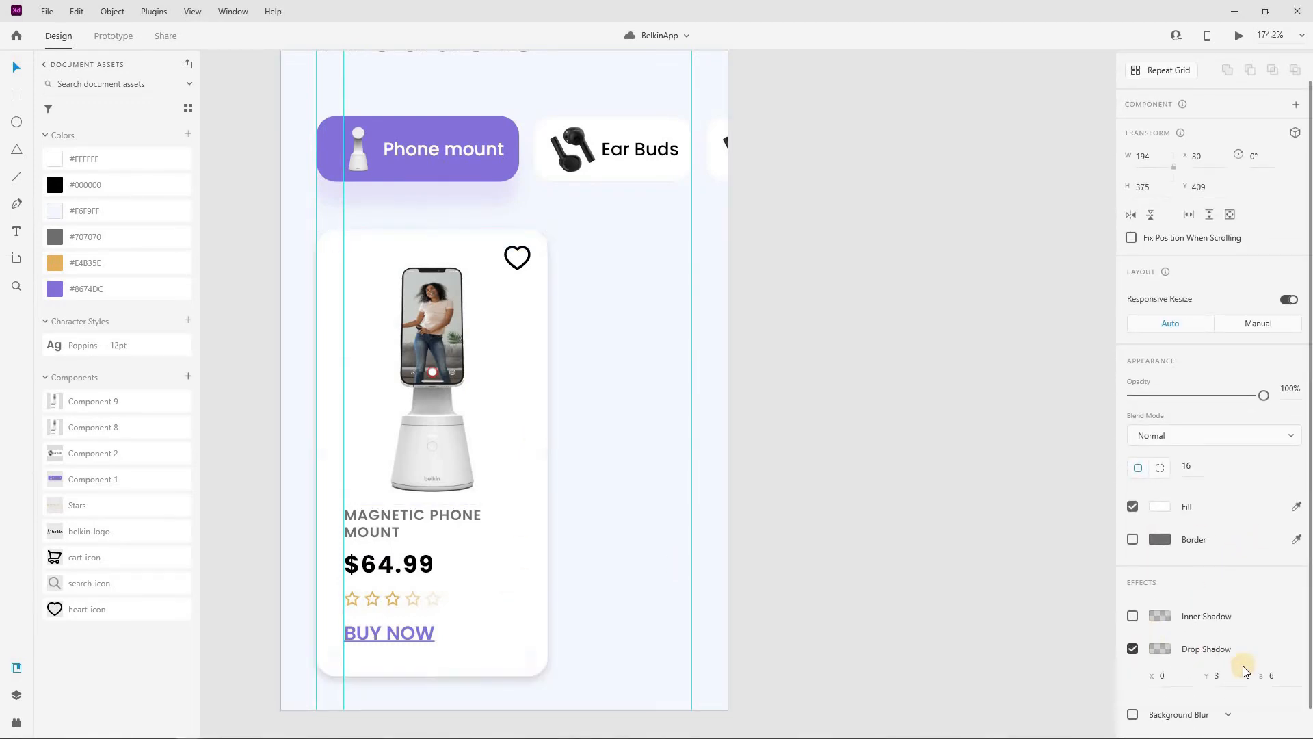
scroll(1243, 666, "down", 1)
left_click(1222, 643)
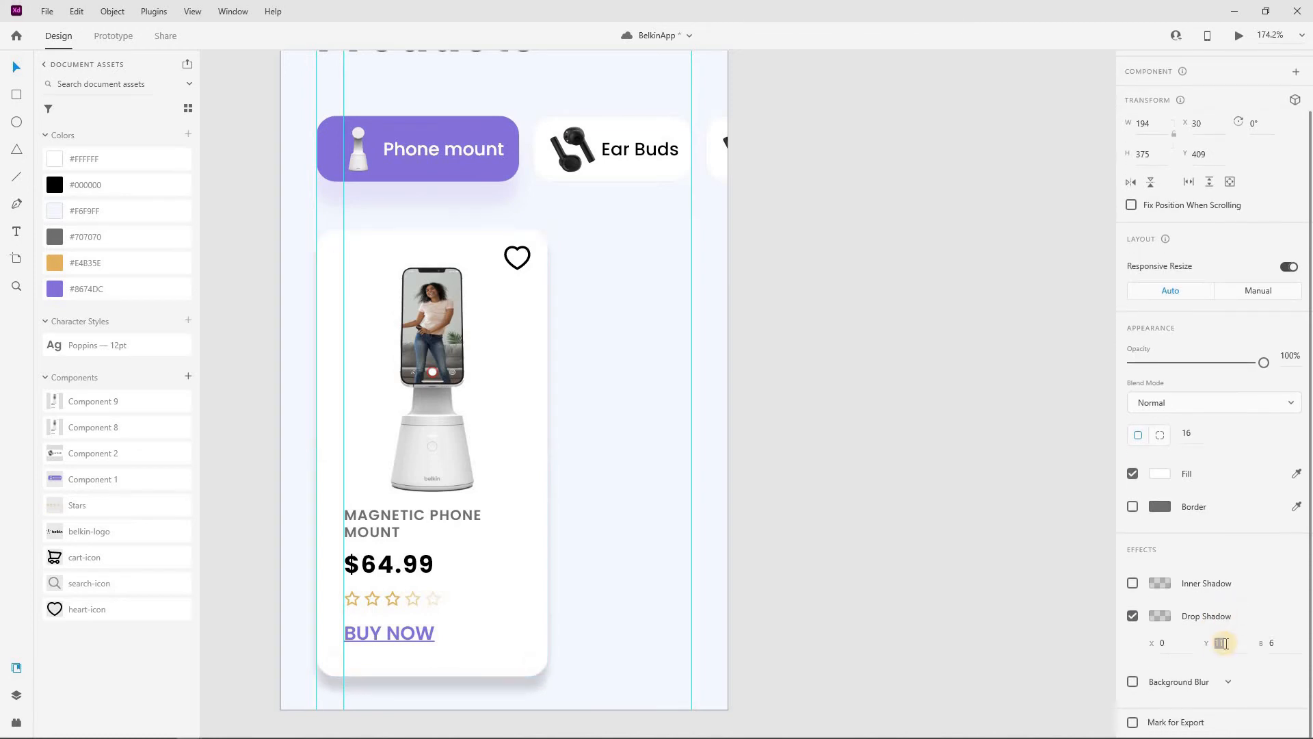
key("Return")
left_click_drag(1227, 644, 1218, 646)
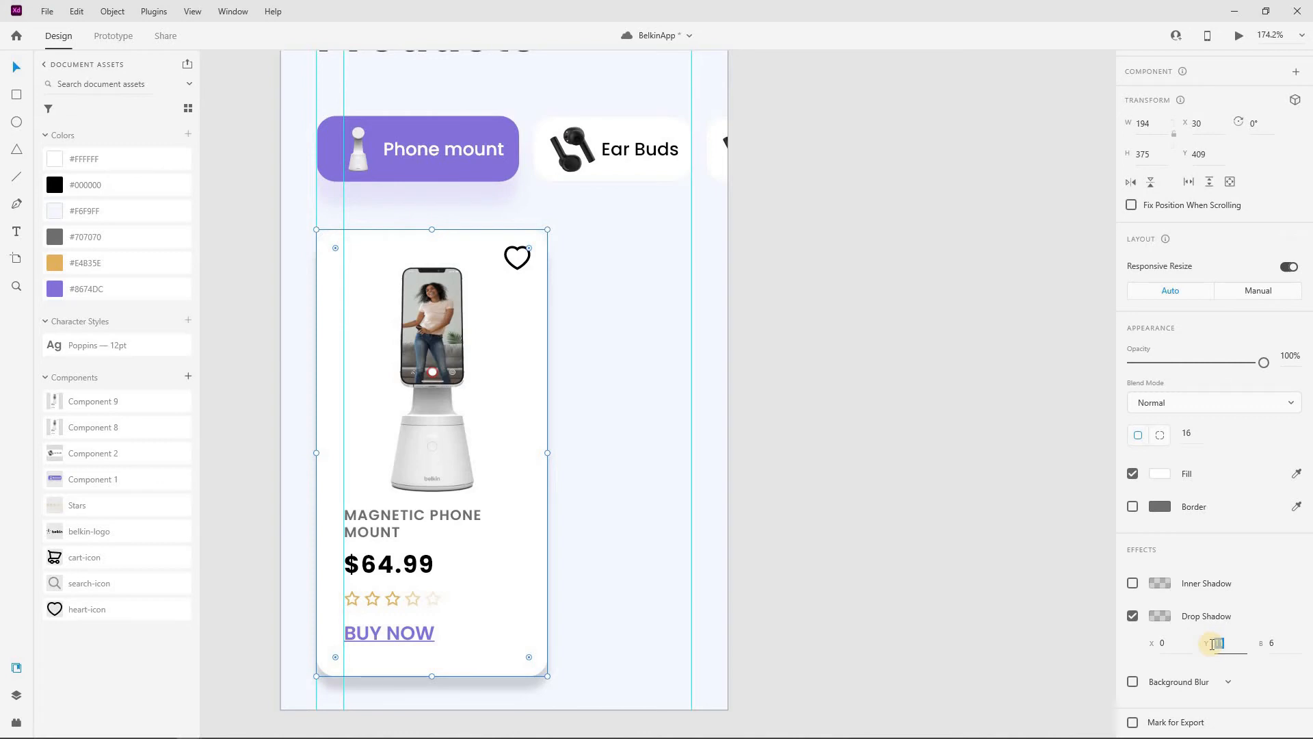
type("34")
left_click(1274, 642)
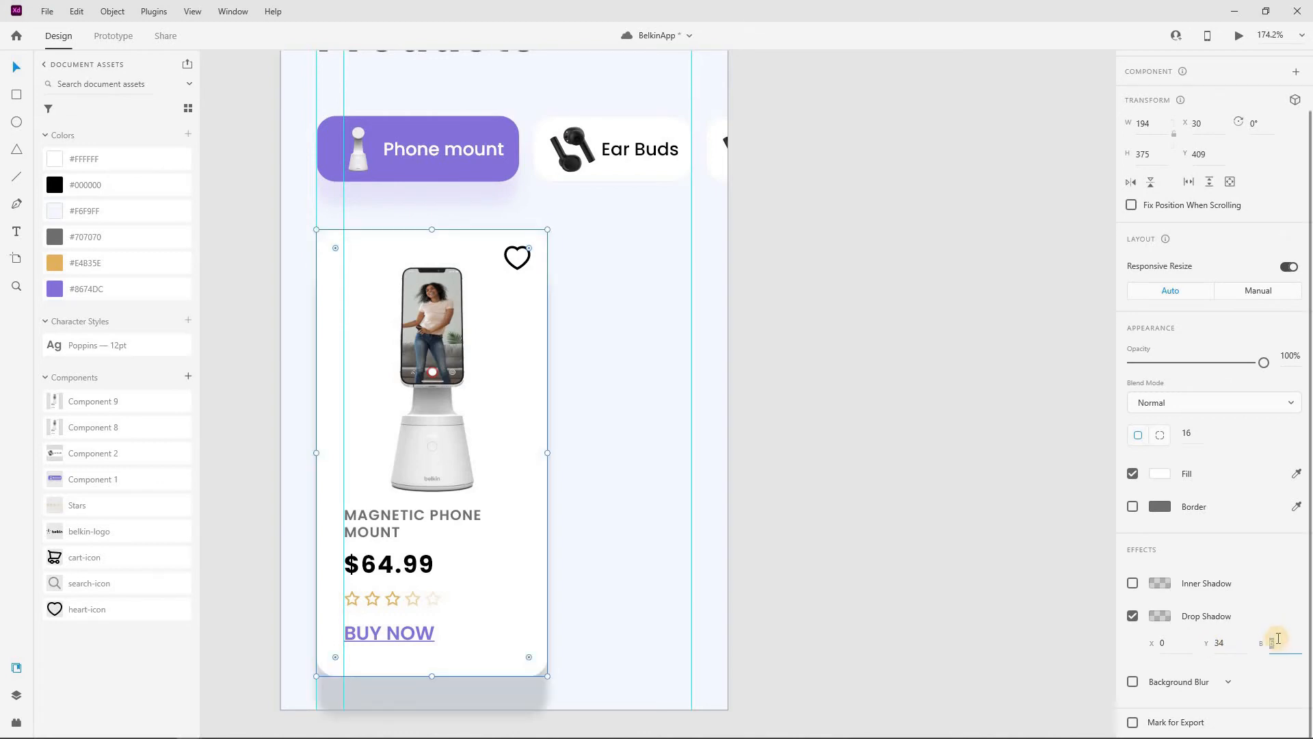
key("Return")
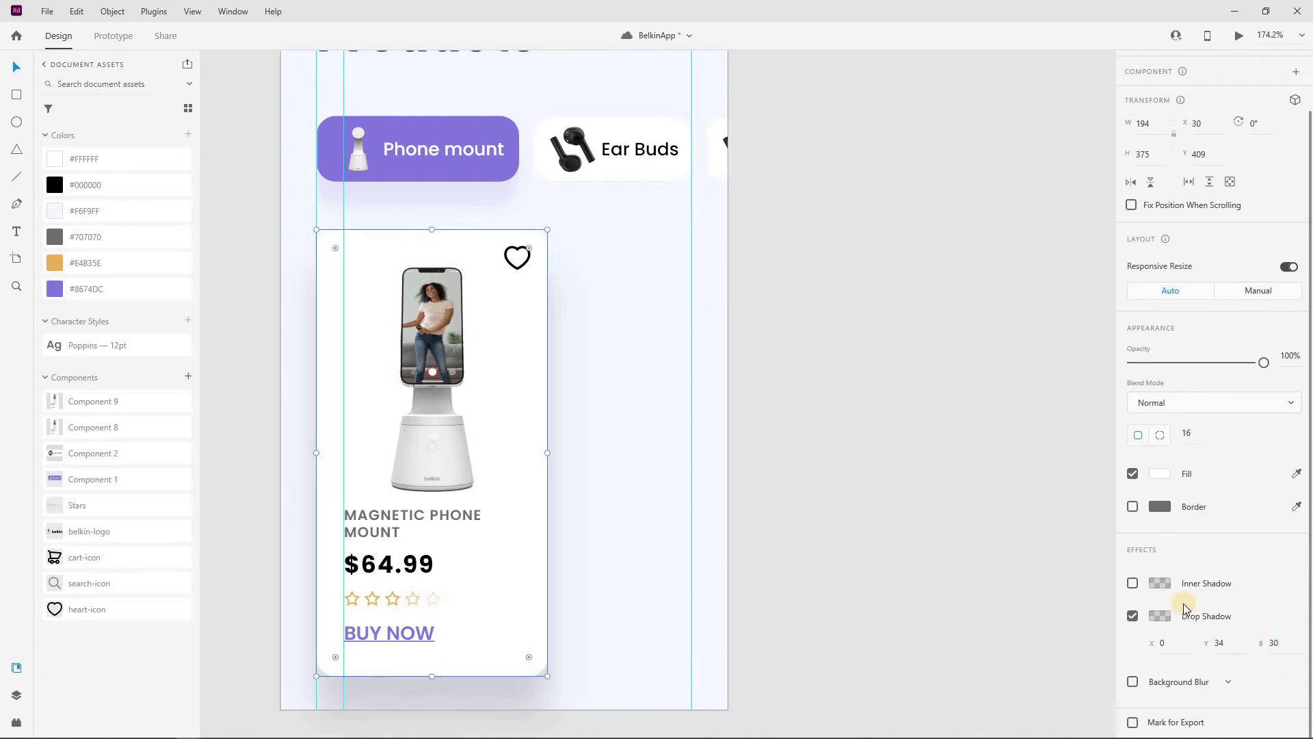
Reduce the opacity of the card's #000000 drop shadow color to 5%.
left_click(1111, 622)
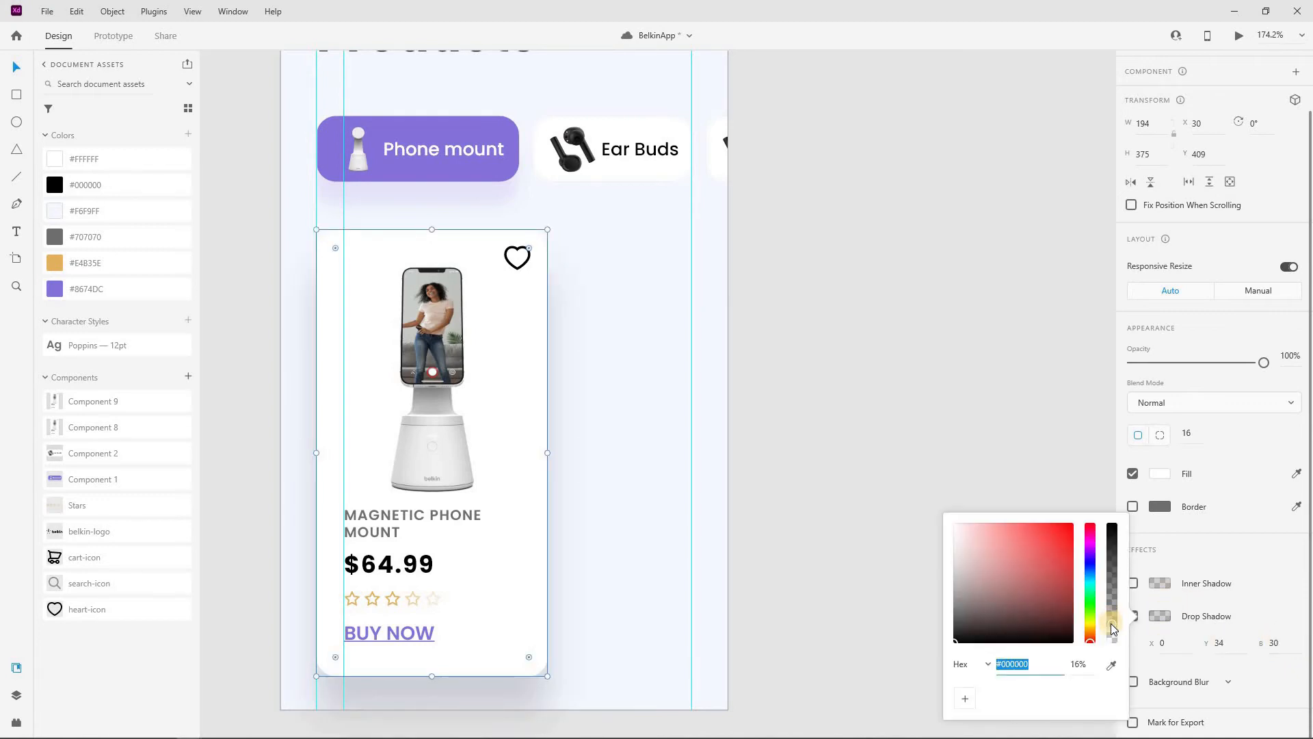
left_click(1076, 667)
type("5")
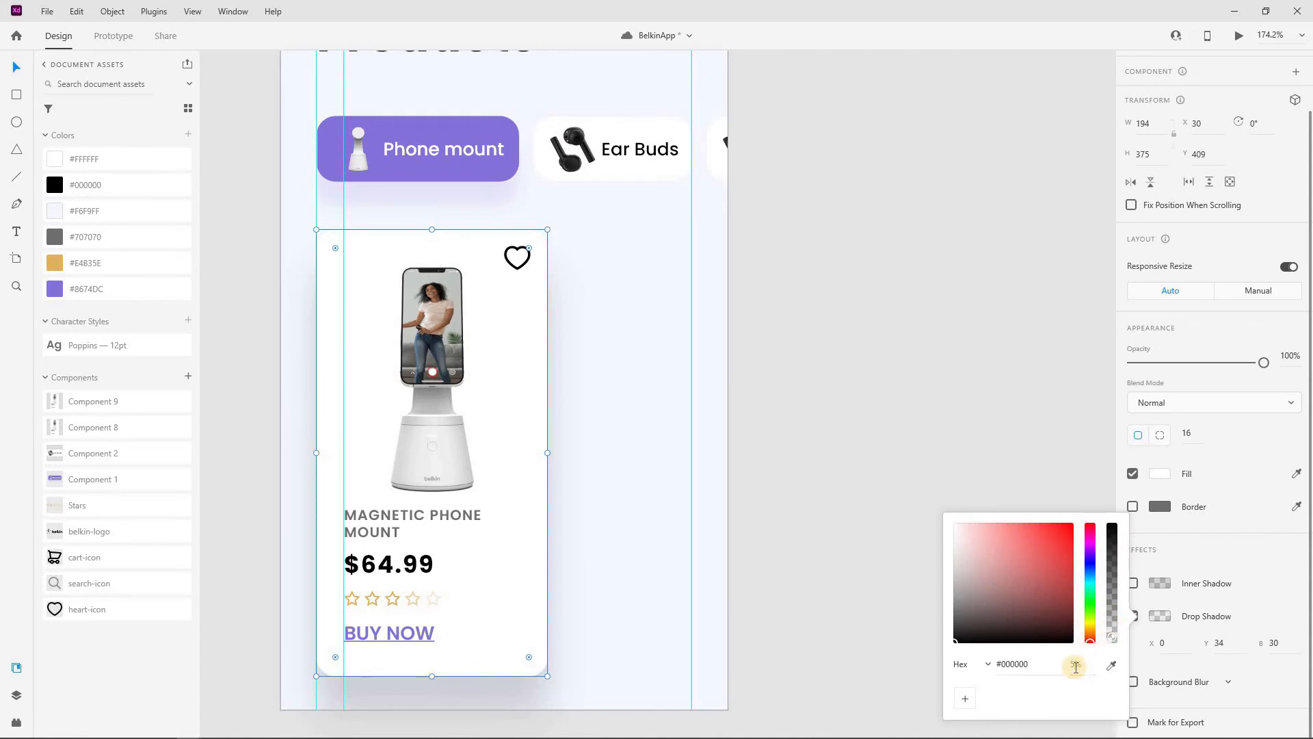
key("Return")
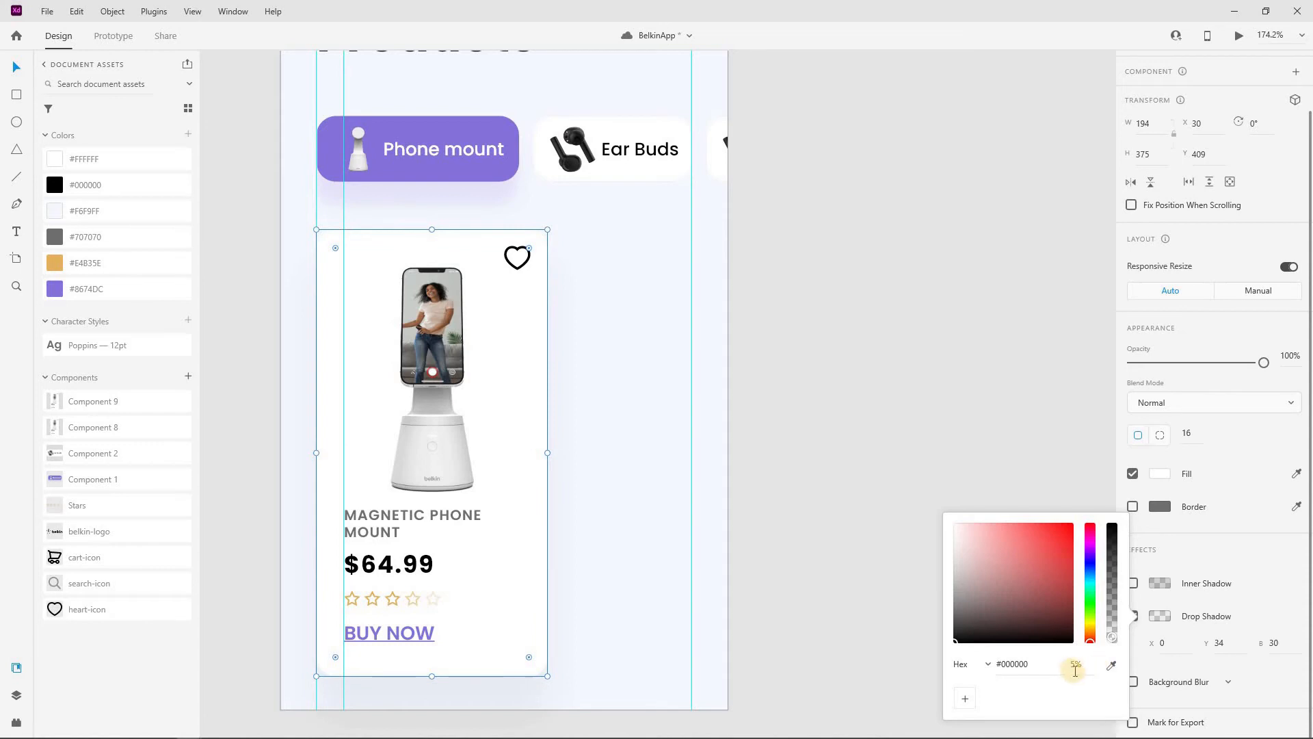
key("Escape")
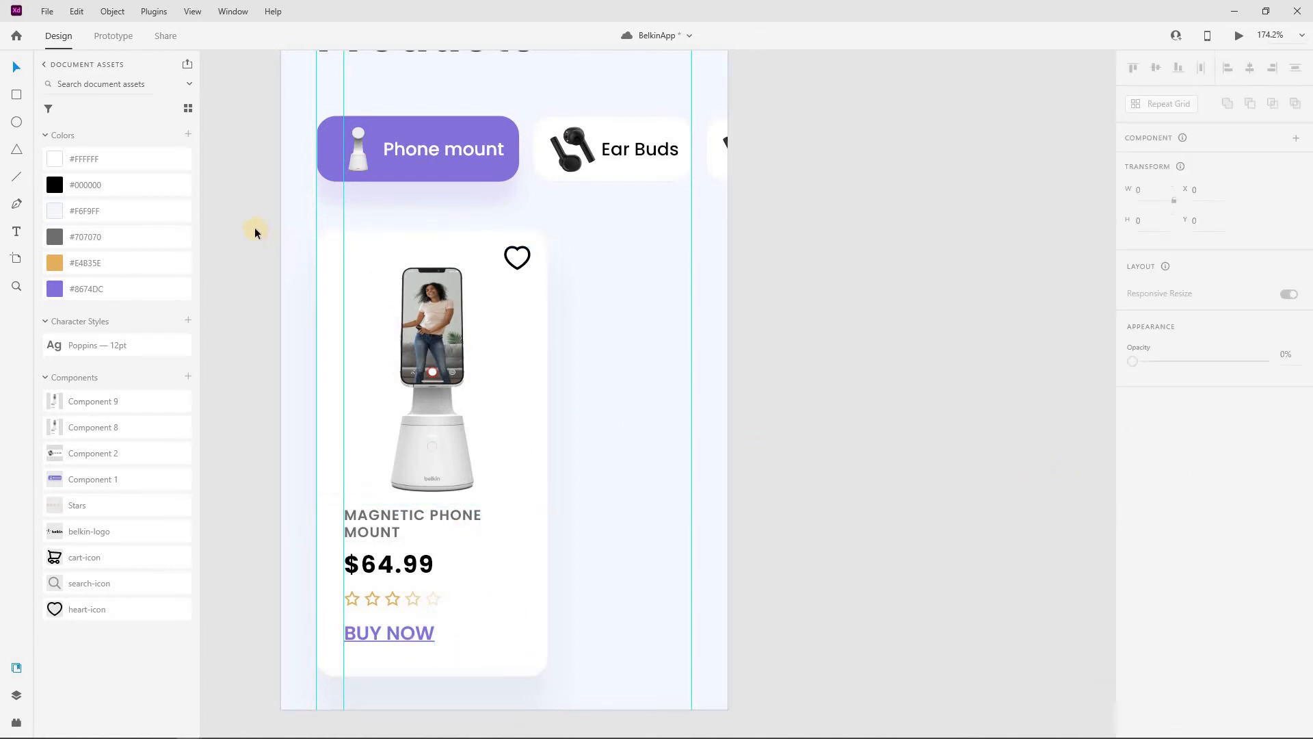
Turn the complete phone mount product card, including its image, heart icon, texts, stars and background, into a component.
left_click_drag(256, 226, 539, 641)
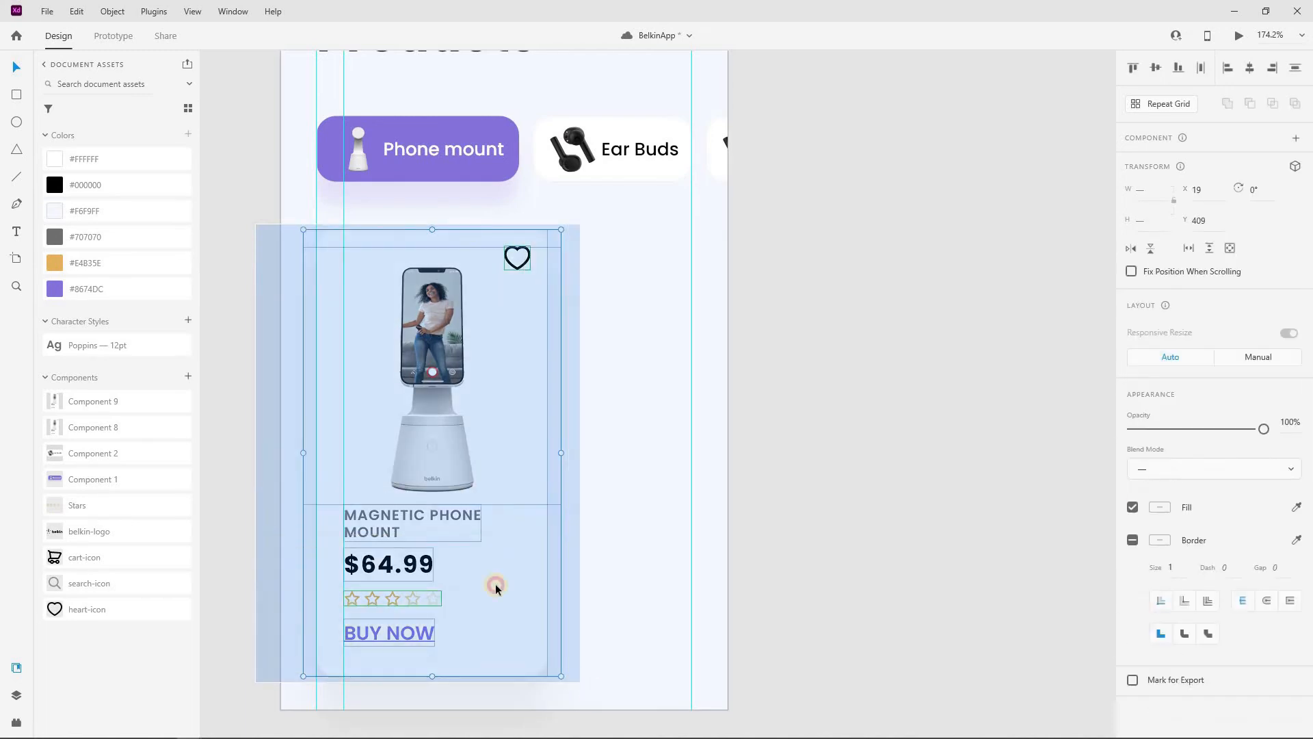
right_click(502, 433)
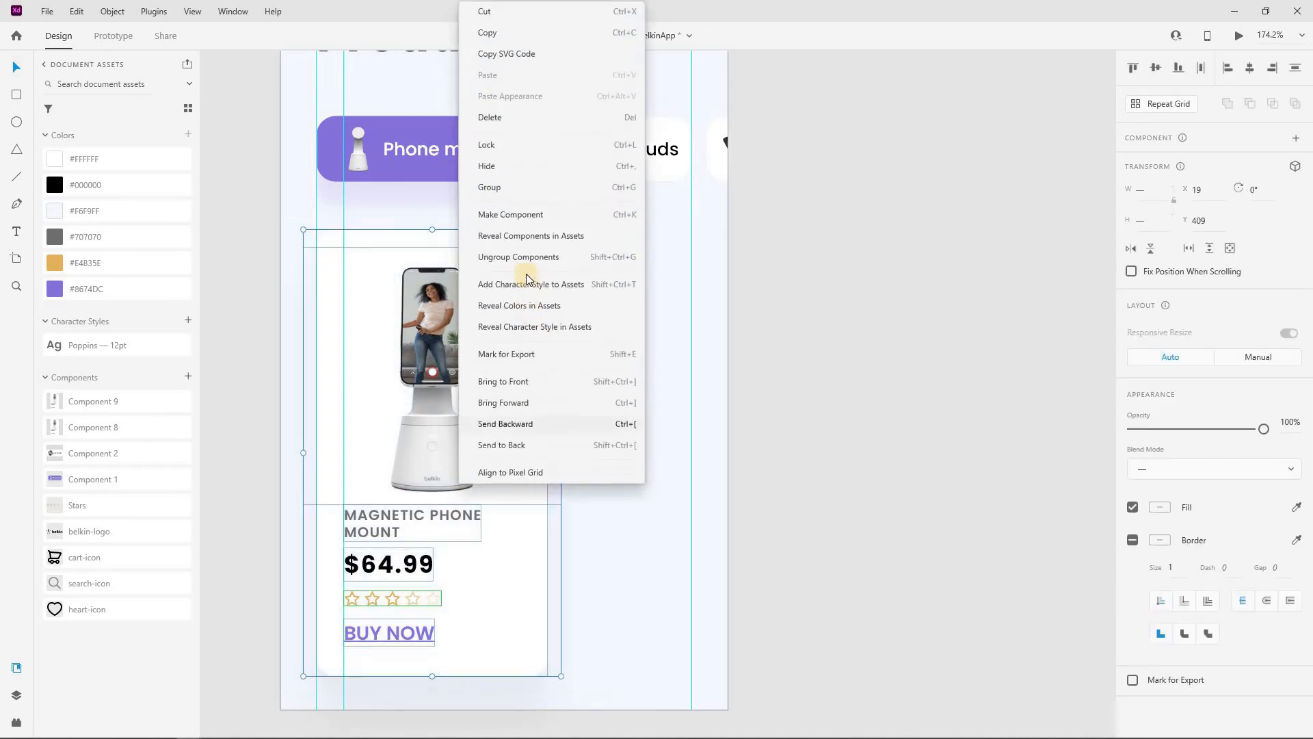
left_click(524, 215)
key("Escape")
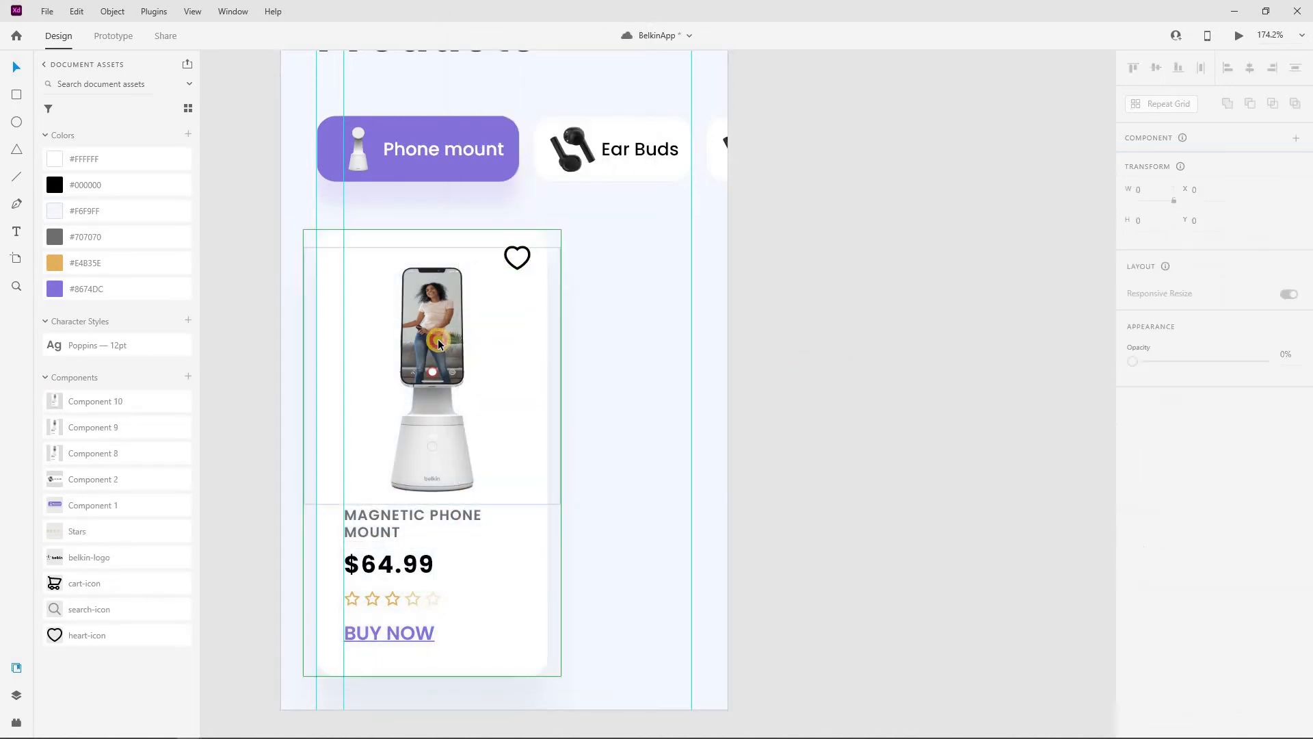
Duplicate the product card component and place the copy beside the original at X 235, Y 409.
left_click(438, 339)
left_click_drag(505, 343, 720, 355)
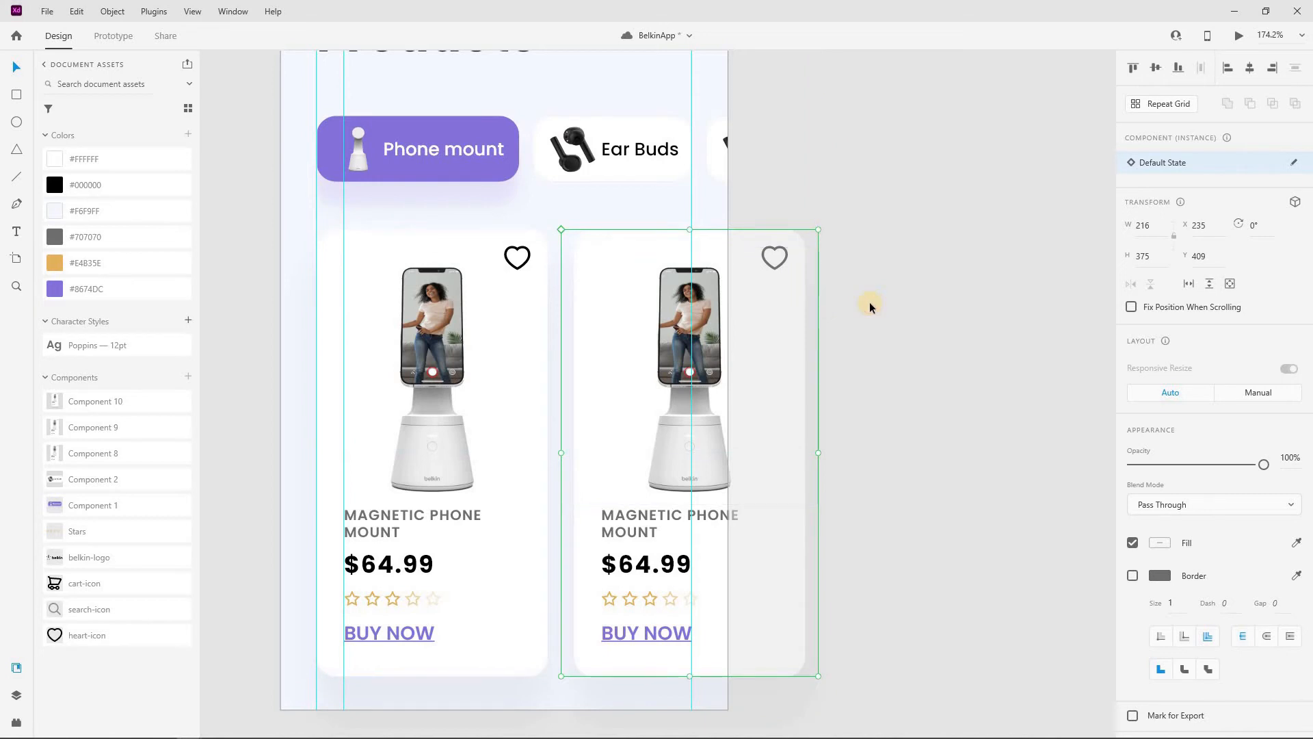
left_click(869, 301)
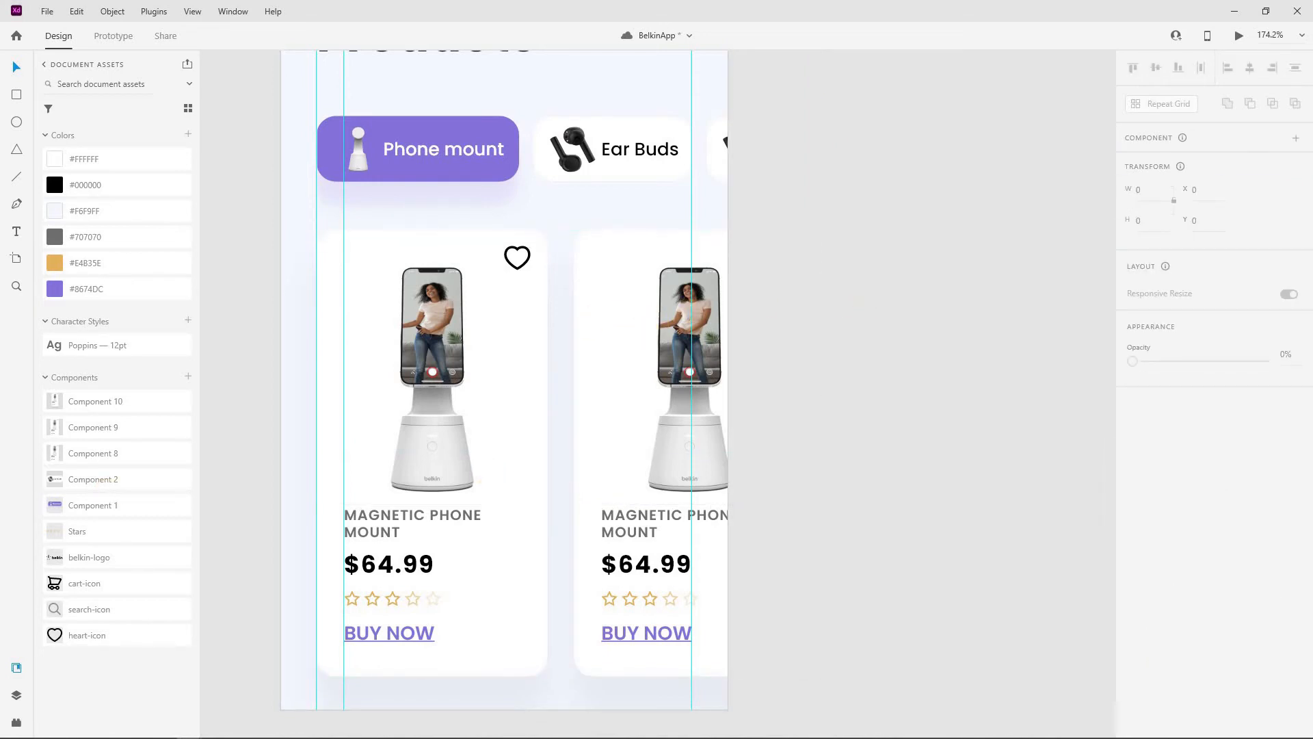
Replace the image in the second product card with the black wireless charging stand picture.
left_click(675, 370)
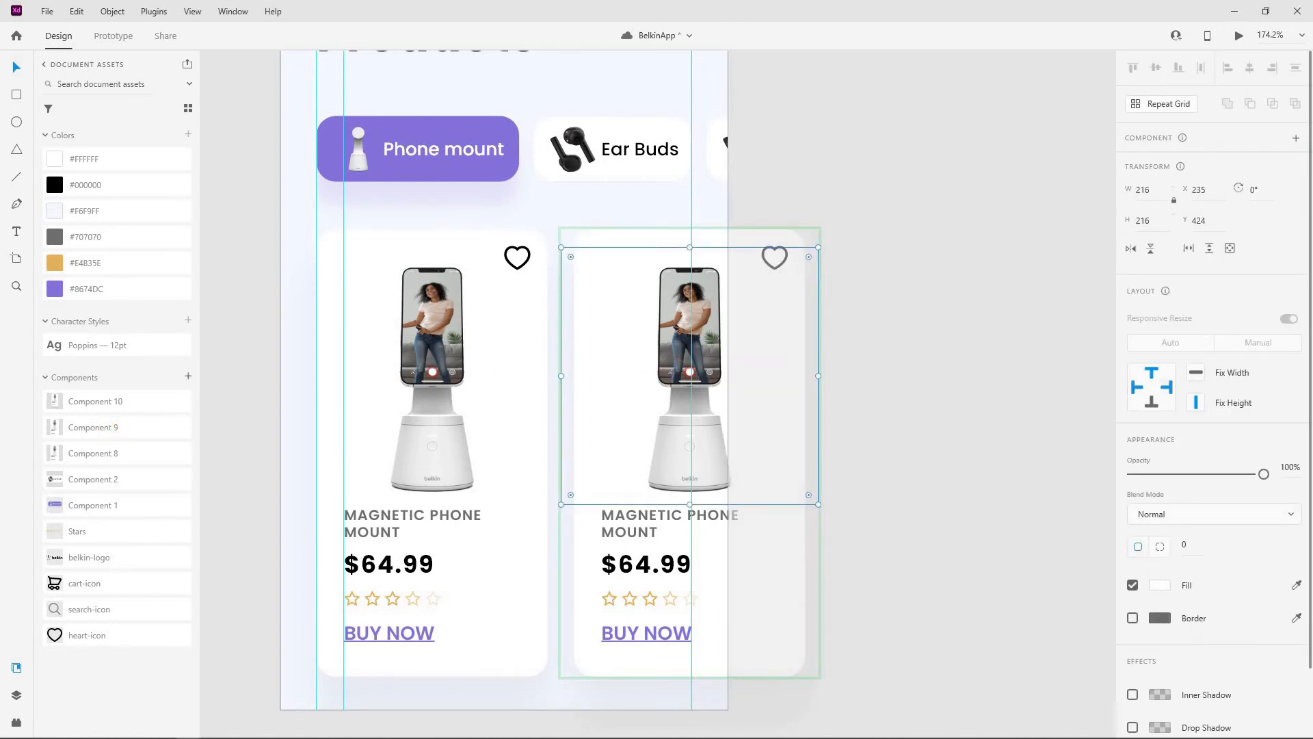
left_click_drag(666, 322, 688, 349)
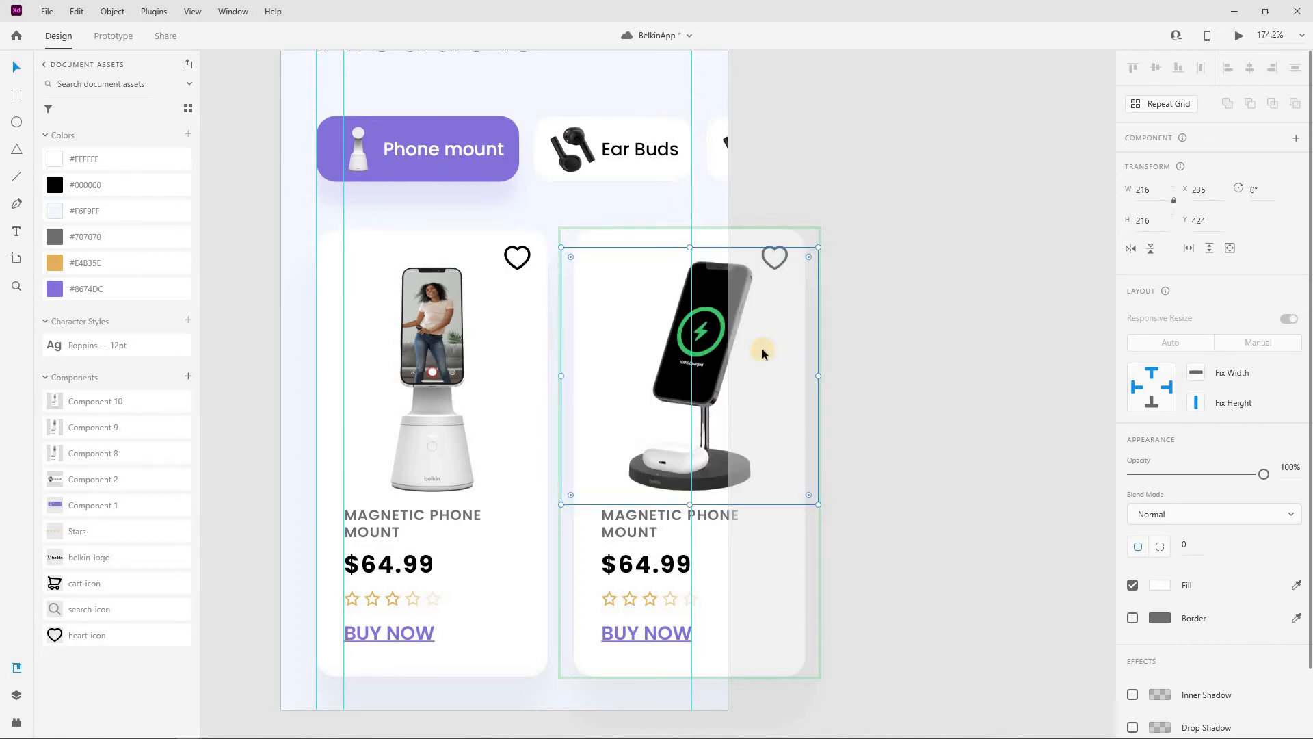
left_click(876, 342)
left_click(805, 367)
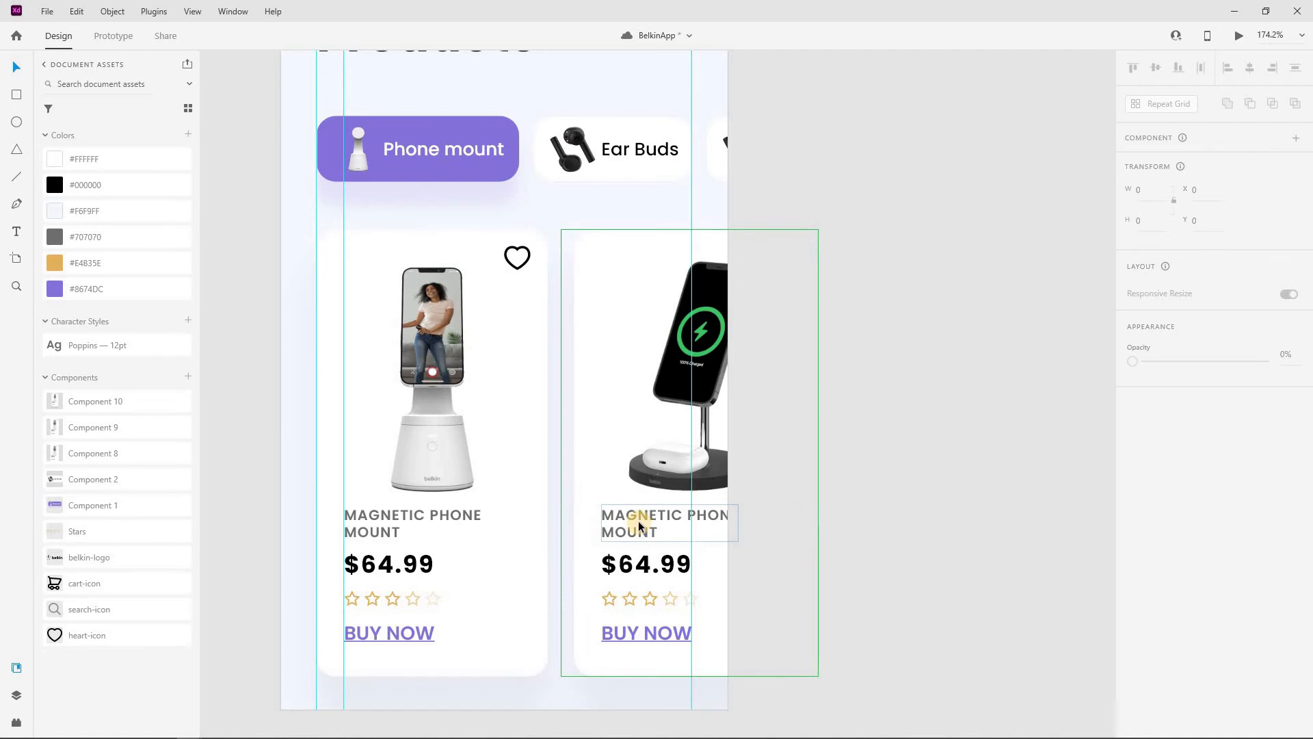
Change the price on the second product card to $80.99.
left_click(638, 565)
double_click(639, 564)
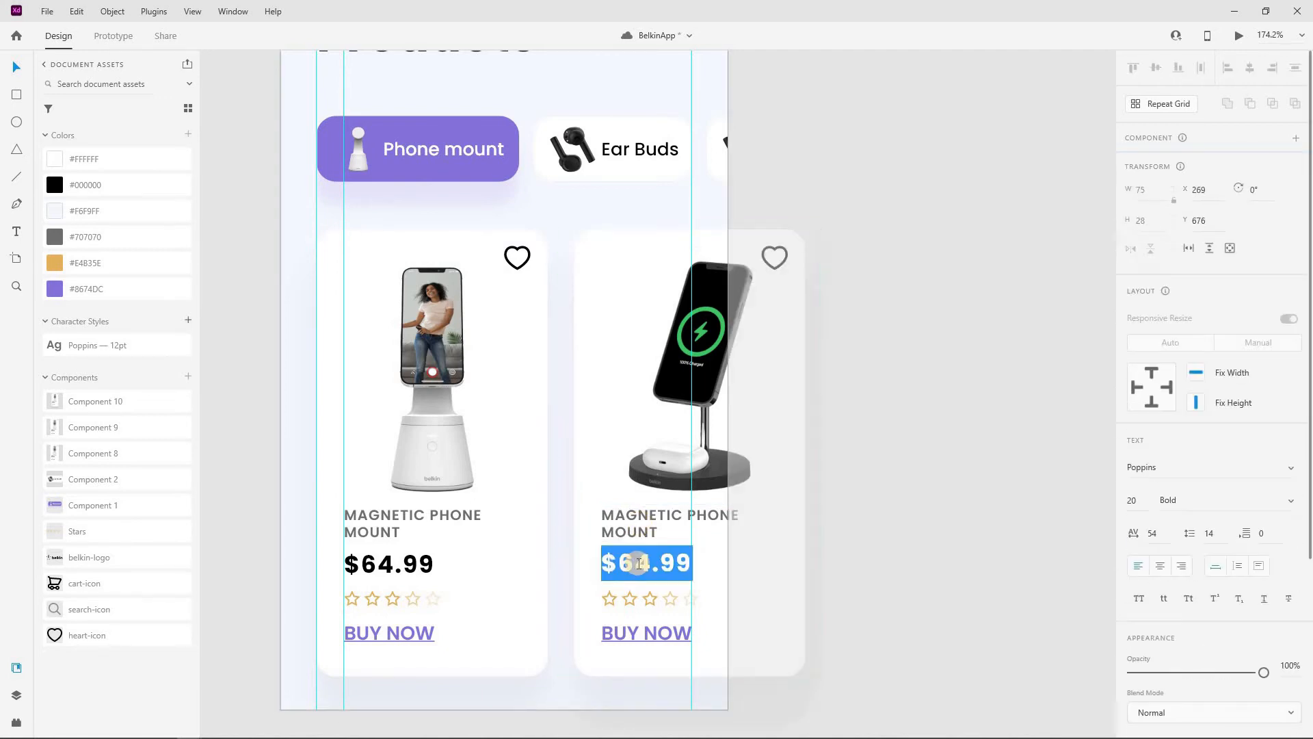
double_click(653, 564)
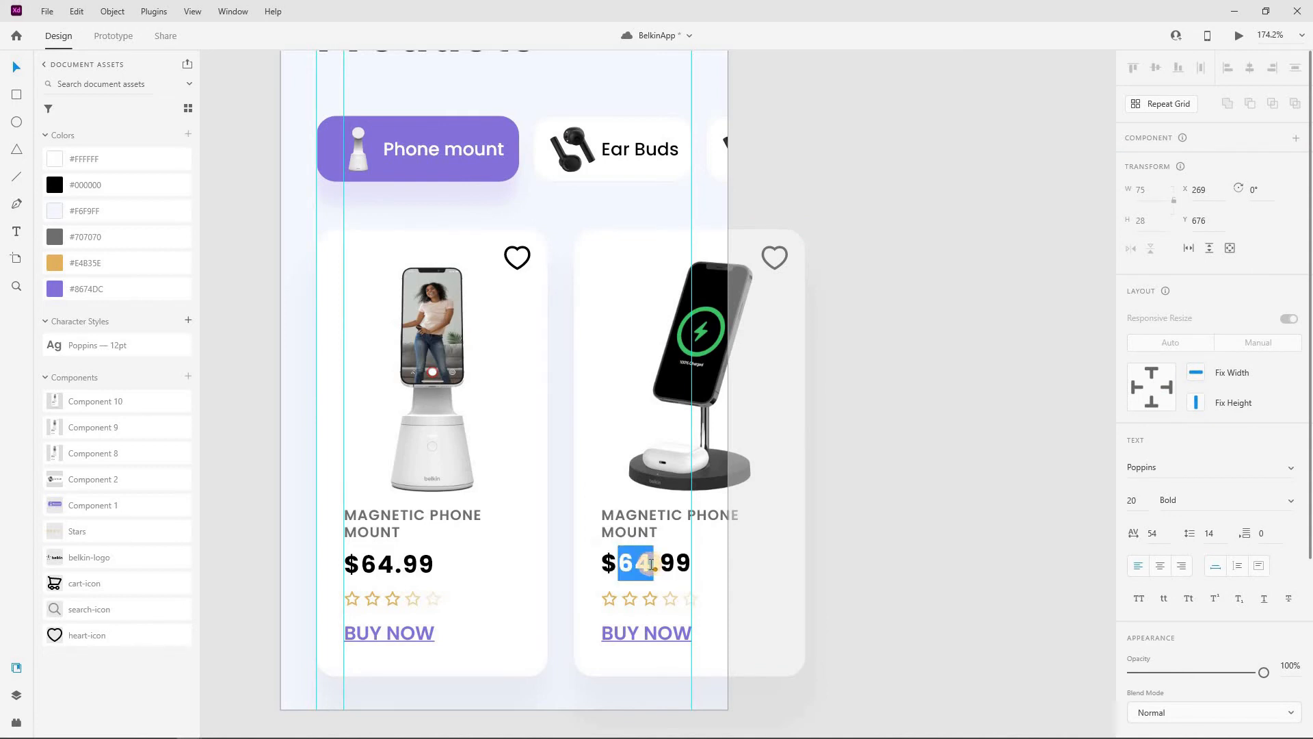
type("80")
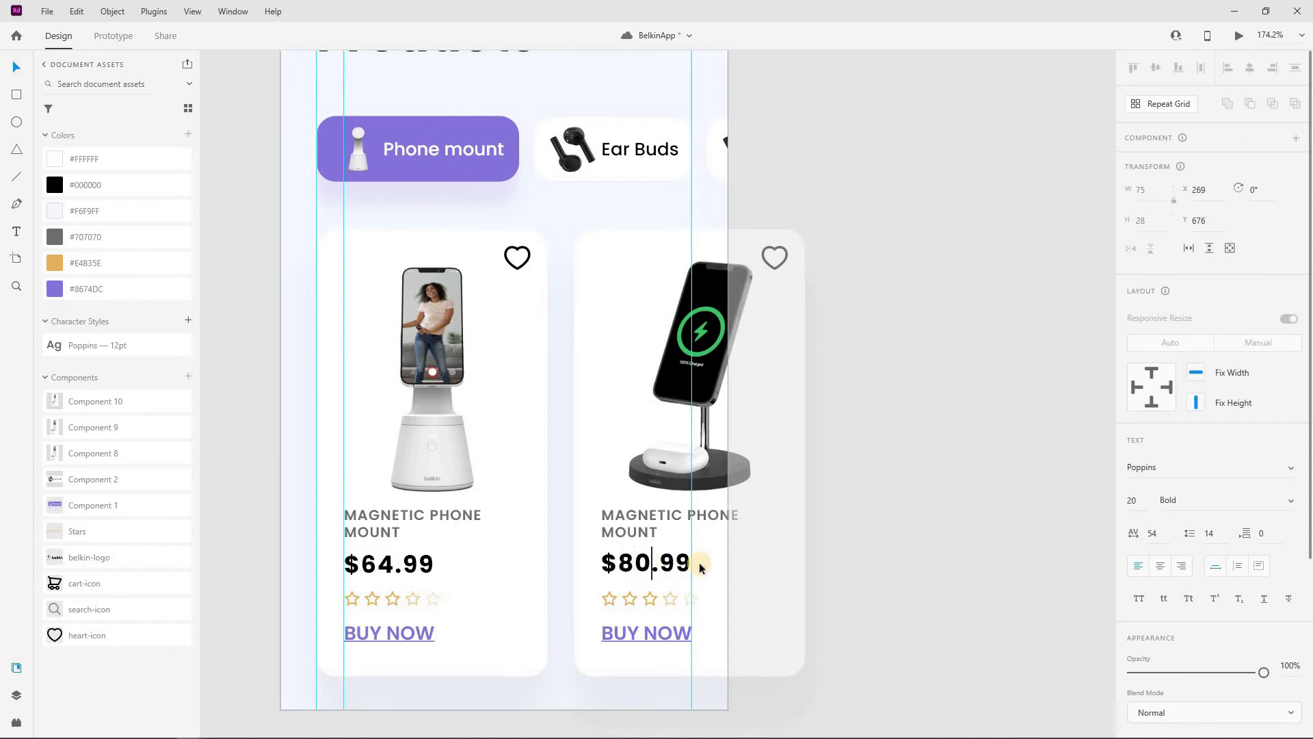
left_click(880, 539)
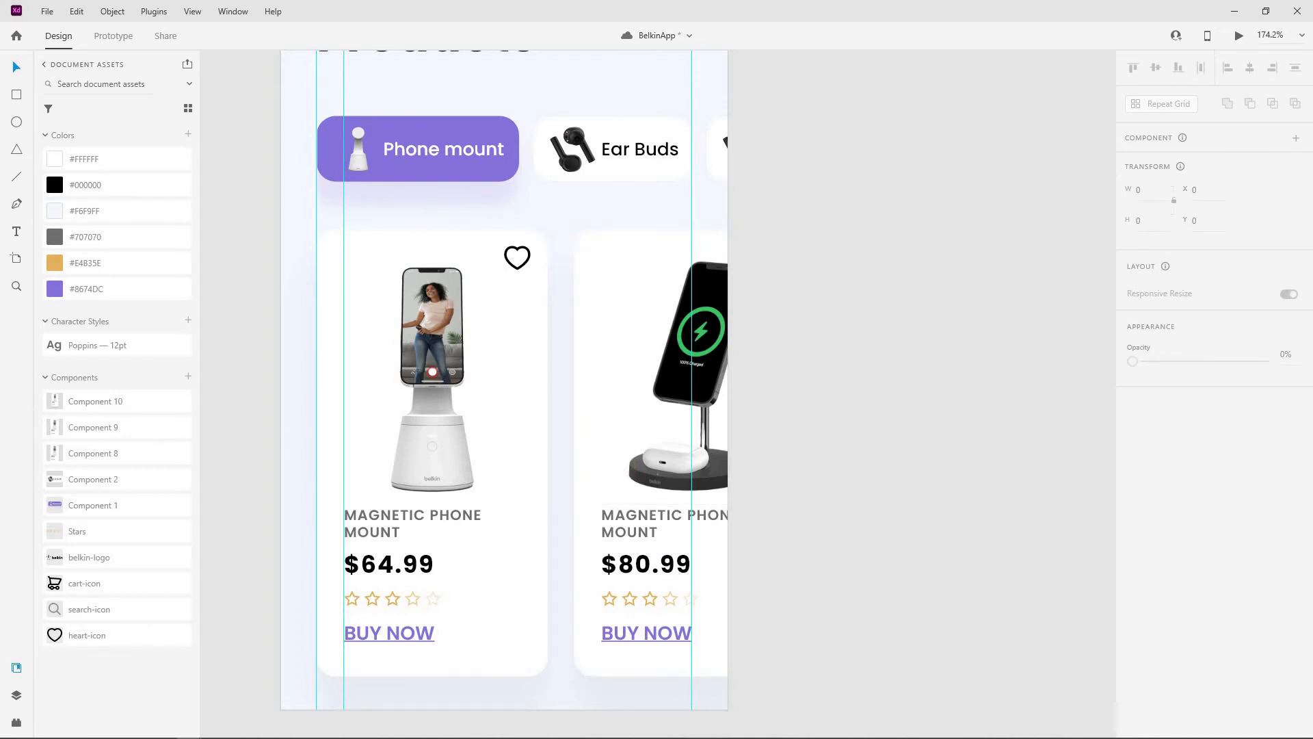
Add a #000000 drop shadow to the white search bar rectangle with a Y offset of 16 and a blur of 57.
scroll(399, 152, "down", 5)
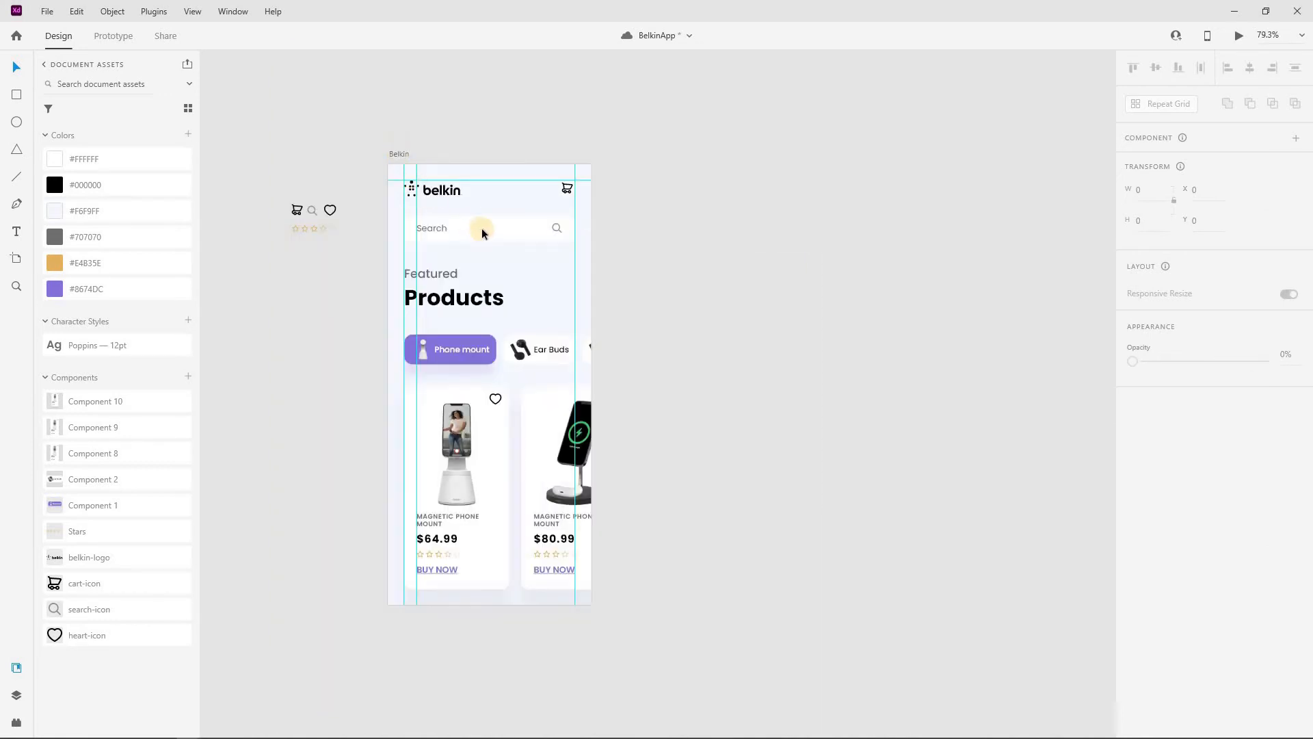
left_click(433, 237)
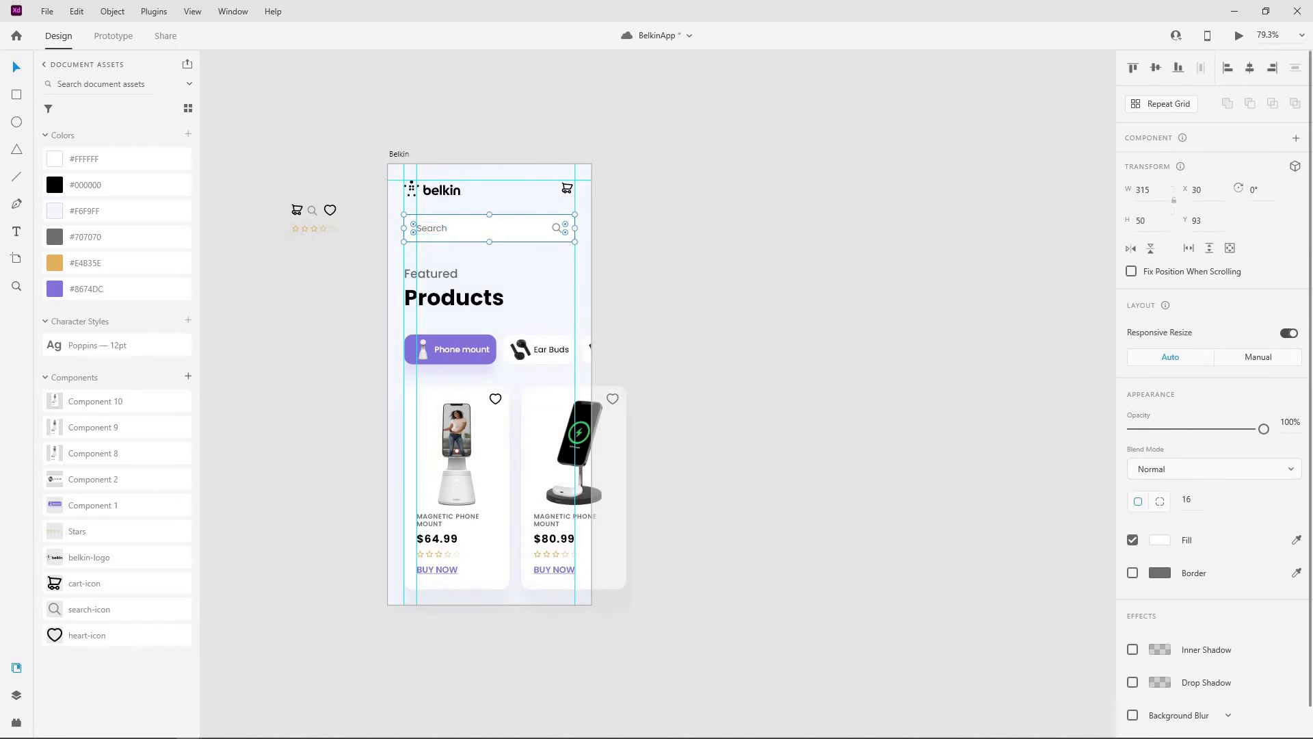
left_click(1163, 682)
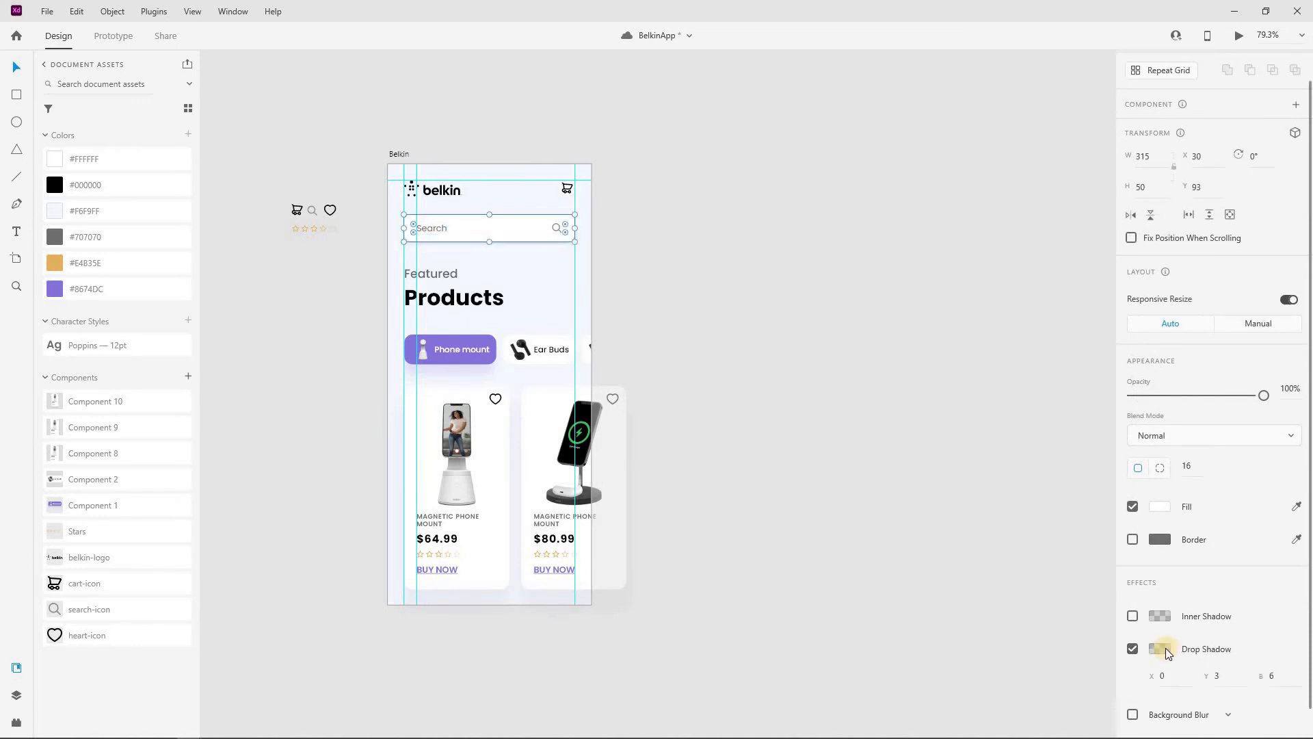
left_click(1162, 649)
left_click(1077, 683)
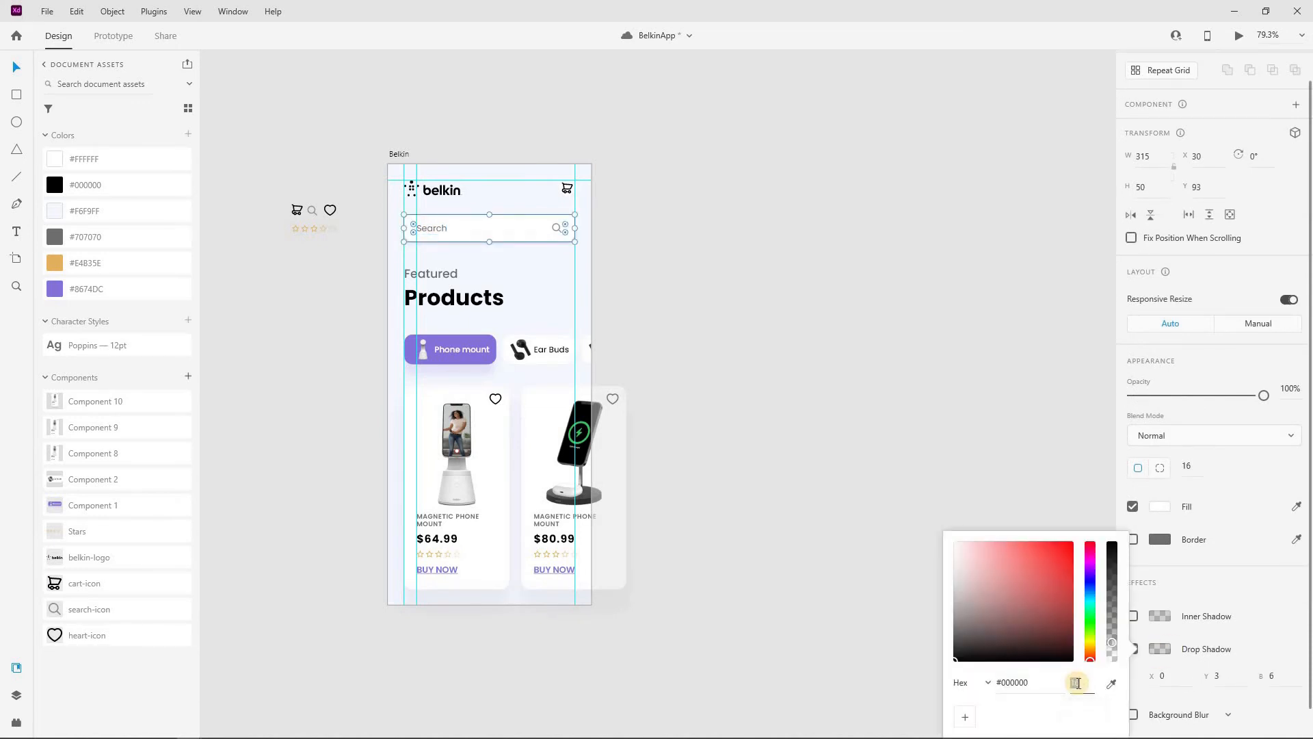
left_click(1225, 675)
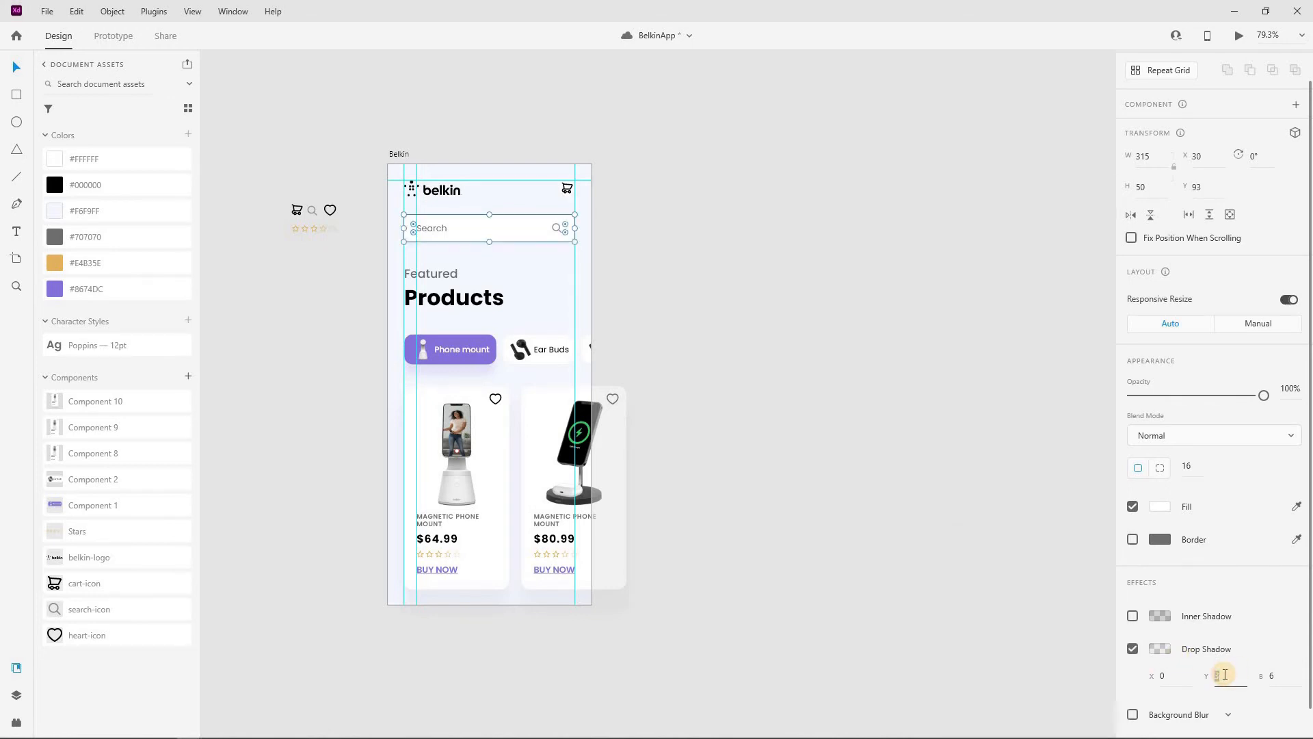
left_click(1276, 678)
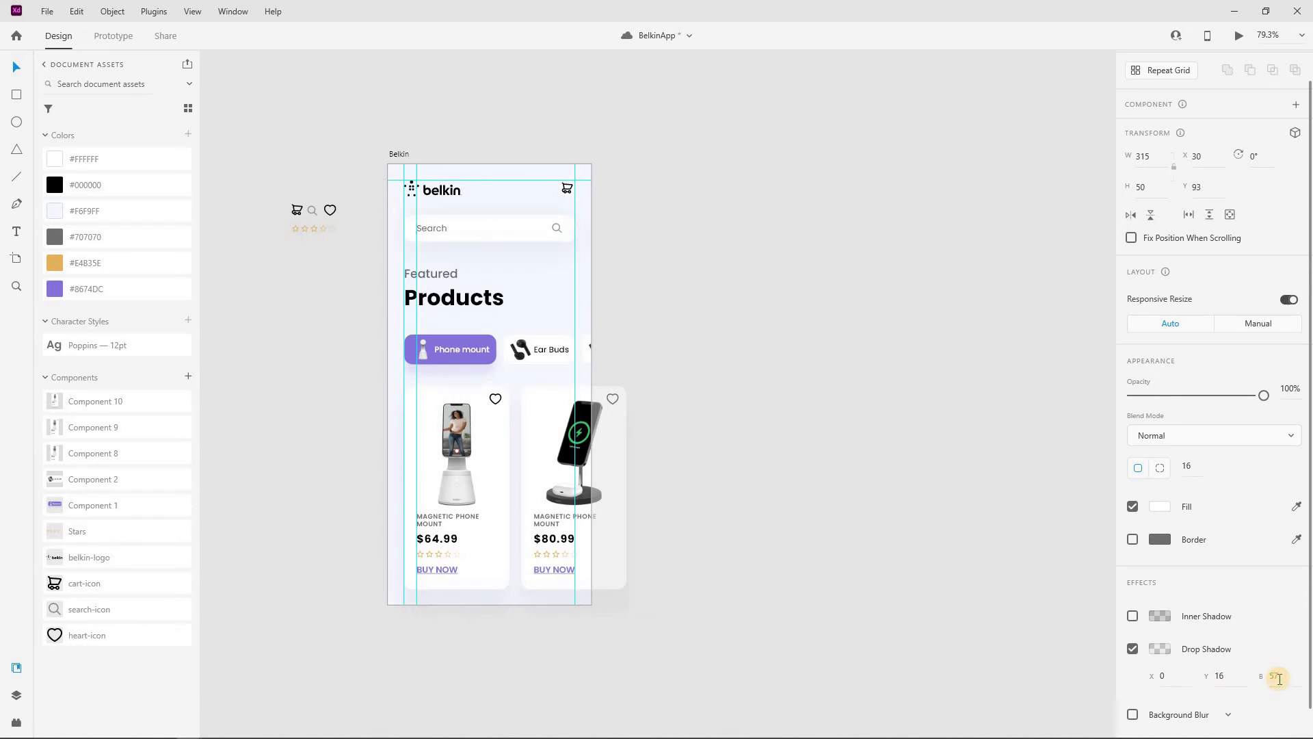
key("Return")
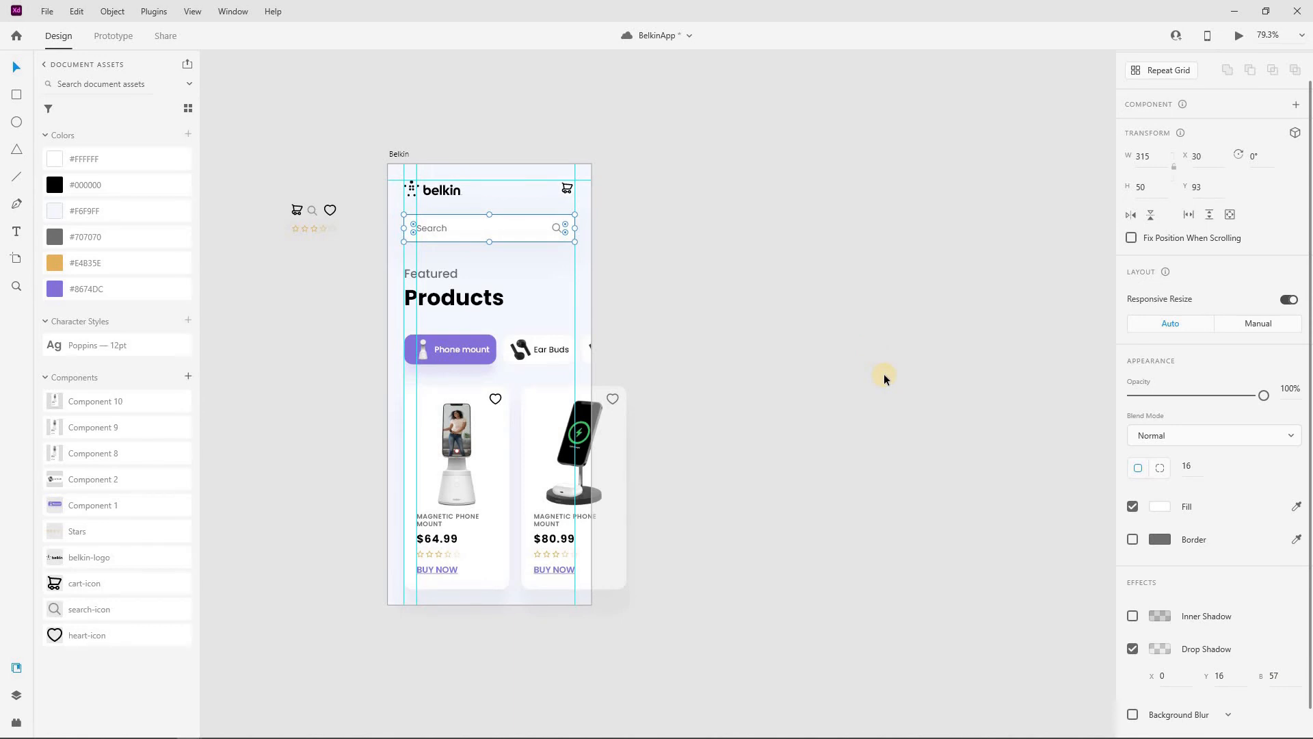
left_click(752, 264)
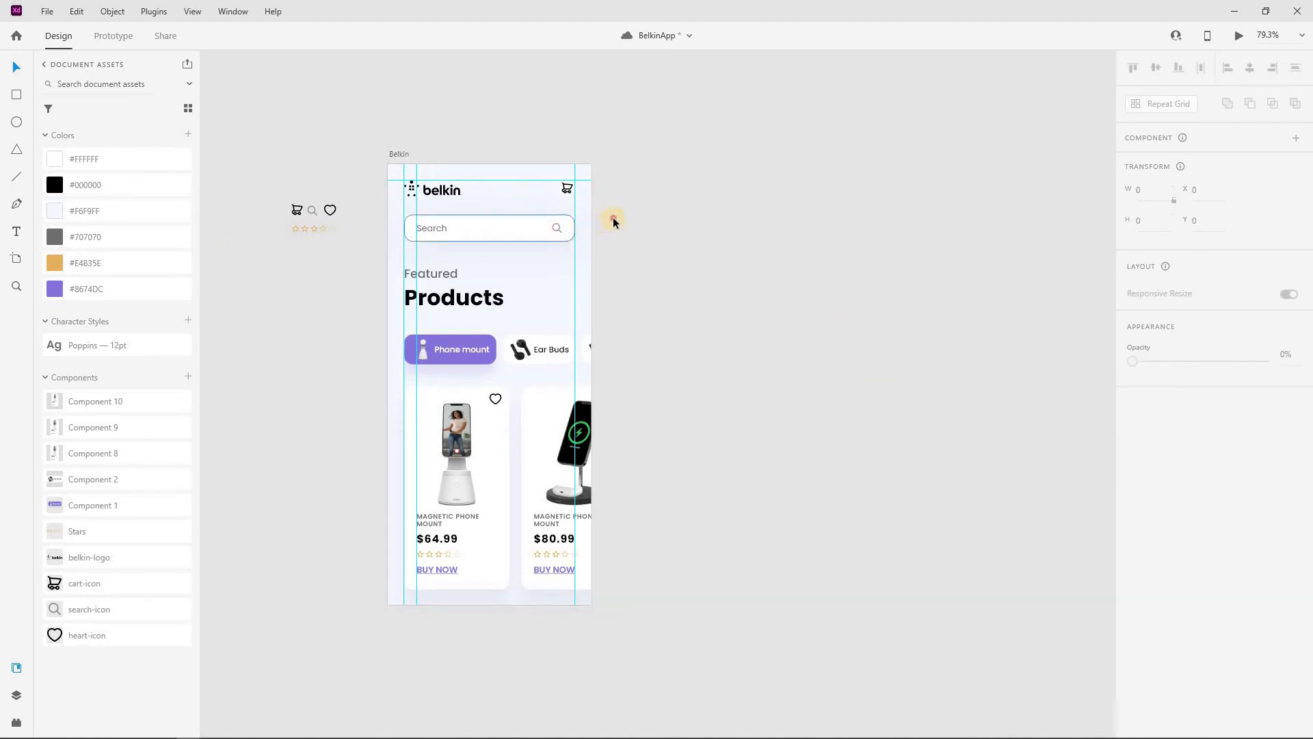
Combine the search bar rectangle, its "Search" text and the magnifier icon into a component.
left_click(523, 247)
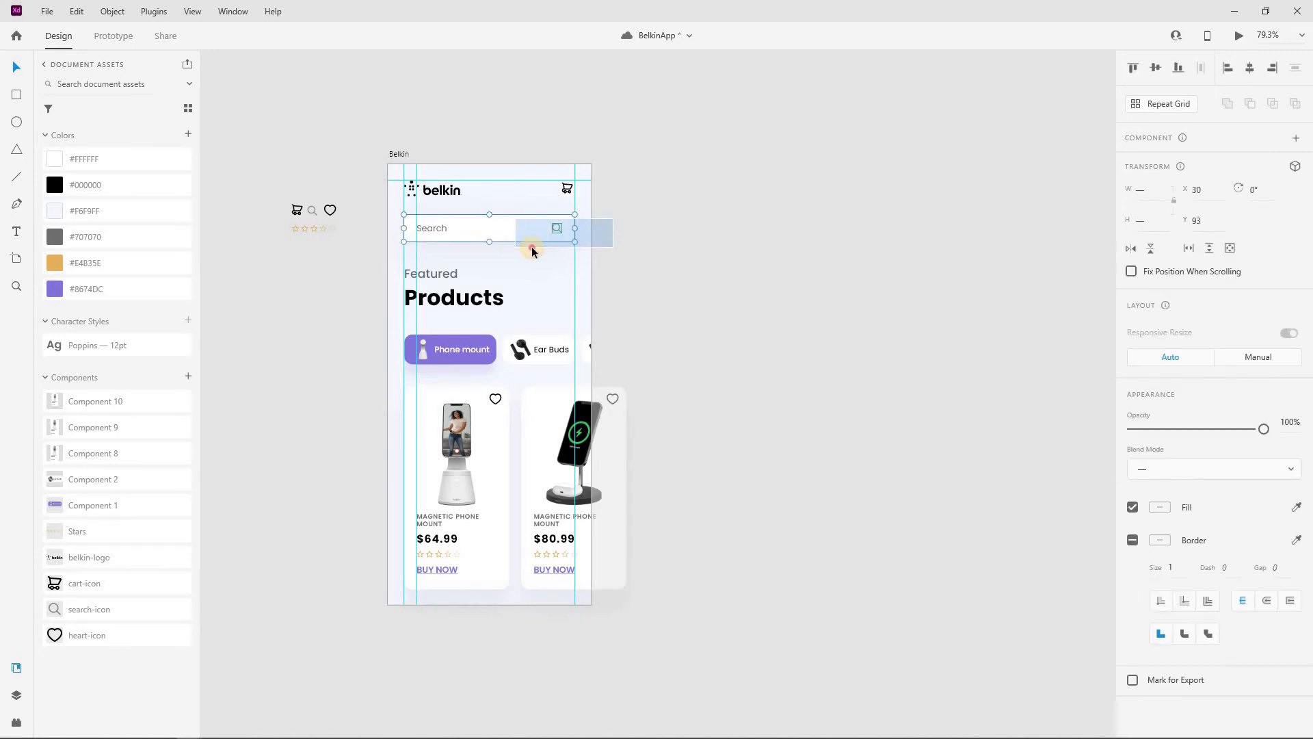
left_click(687, 242)
left_click(490, 249)
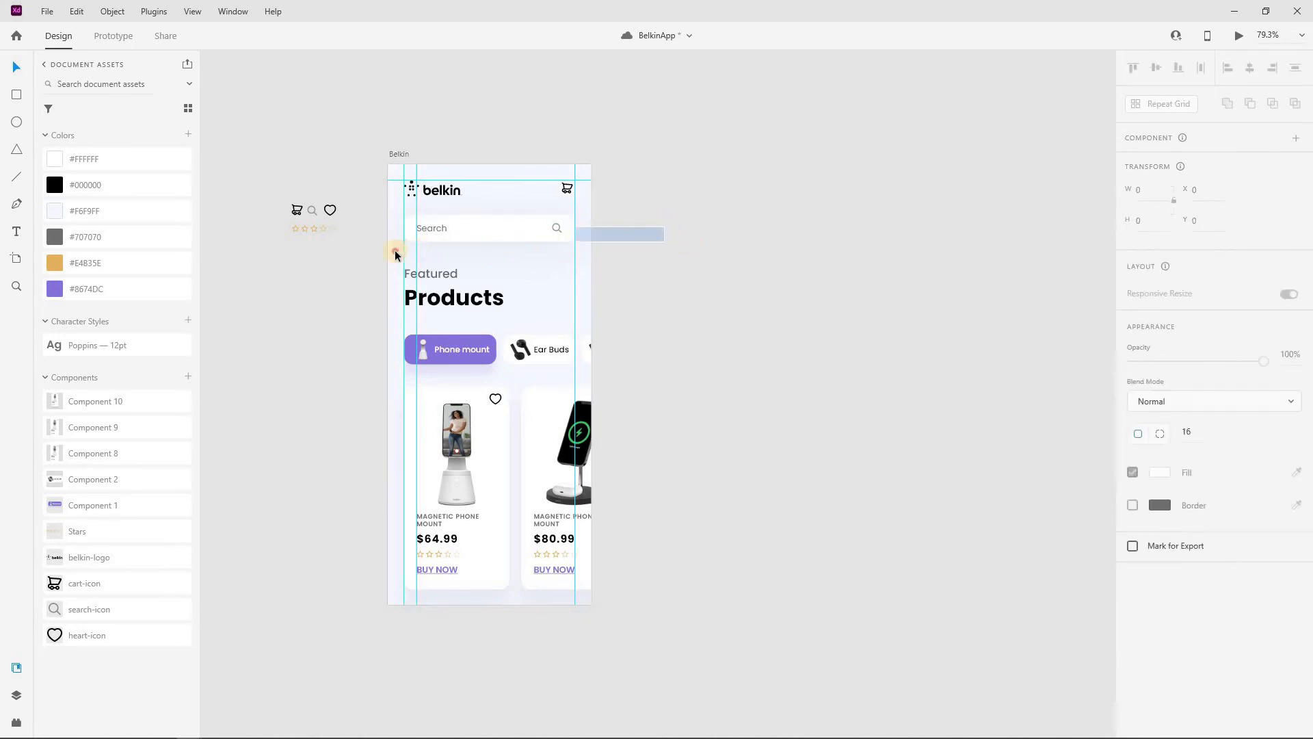
right_click(465, 223)
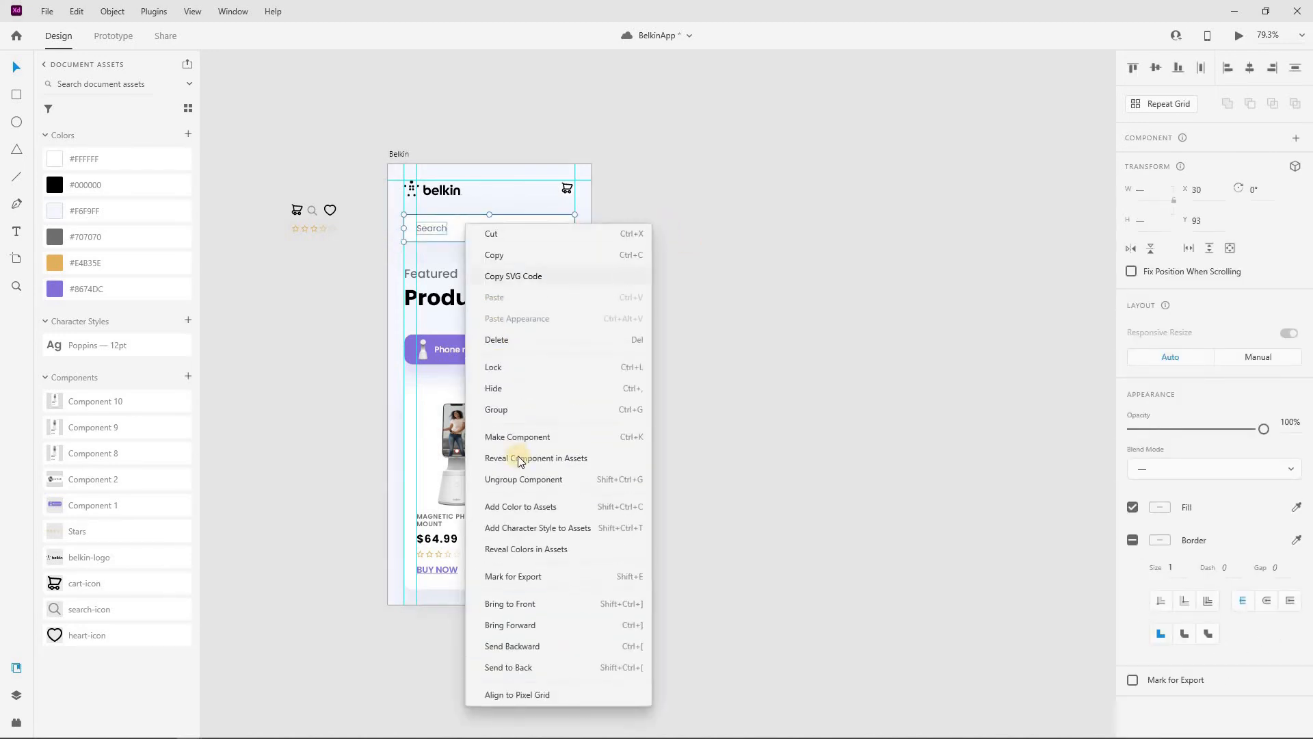
left_click(630, 283)
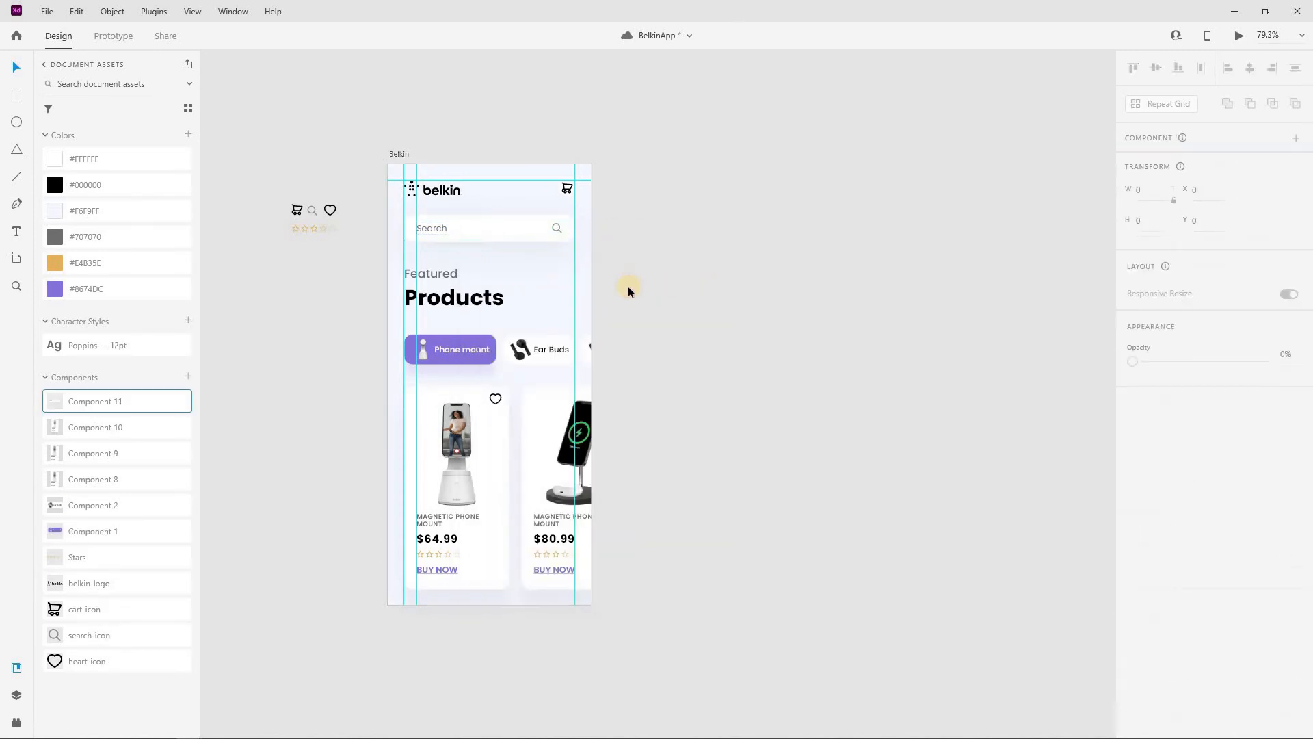
Add a #000000 drop shadow at 5% opacity to the white circle behind the cart icon.
scroll(596, 304, "up", 3)
scroll(569, 293, "up", 10)
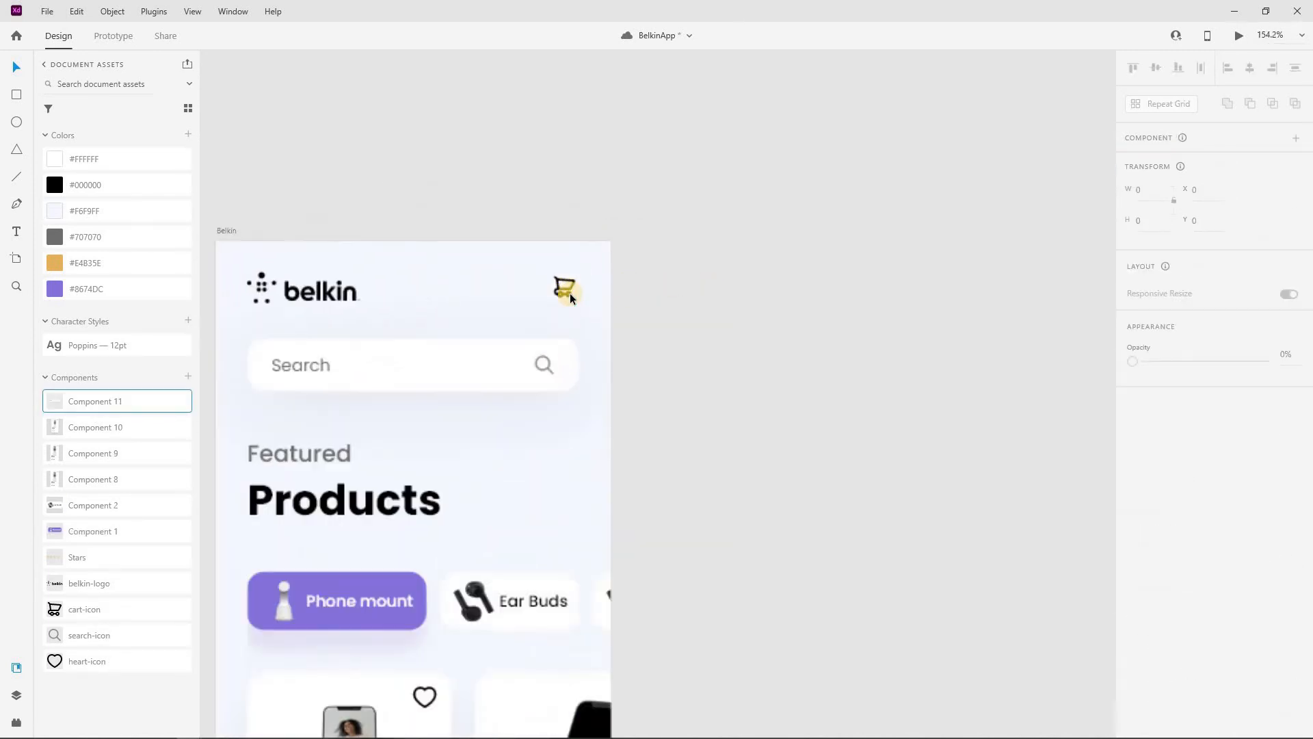
left_click(569, 293)
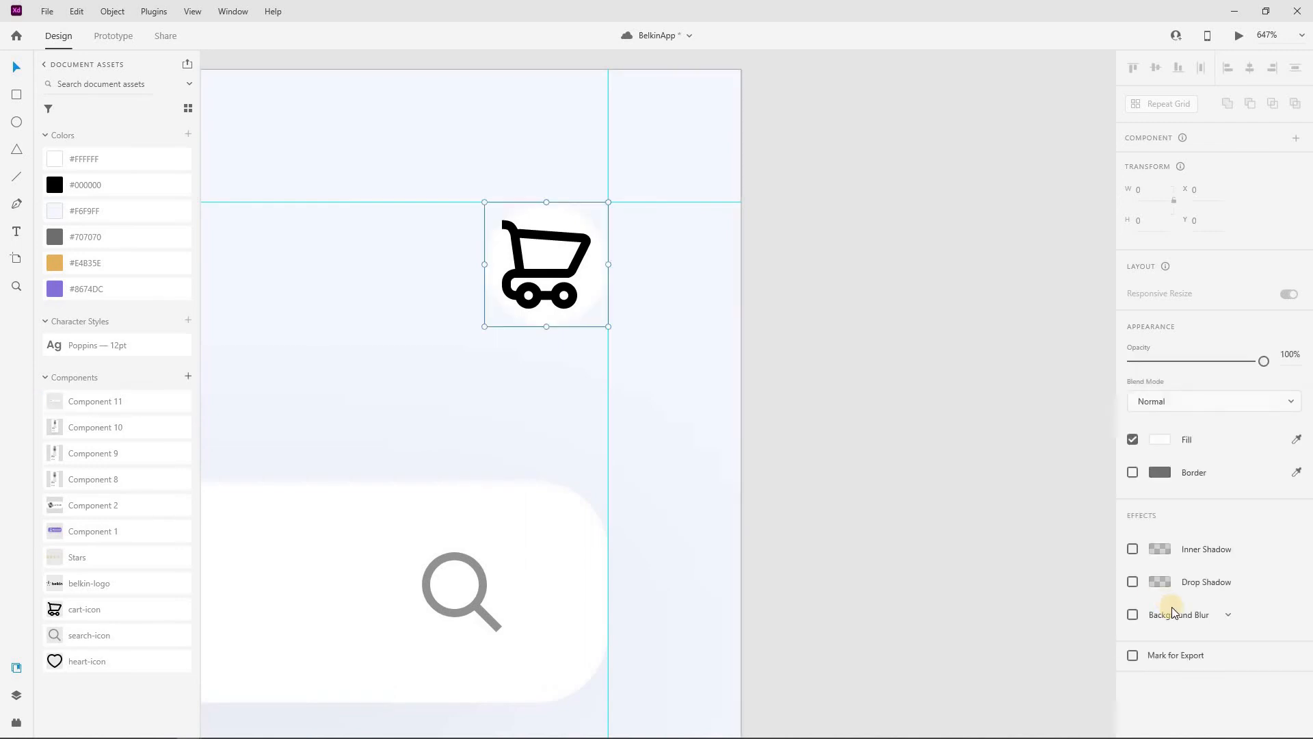
left_click(1167, 650)
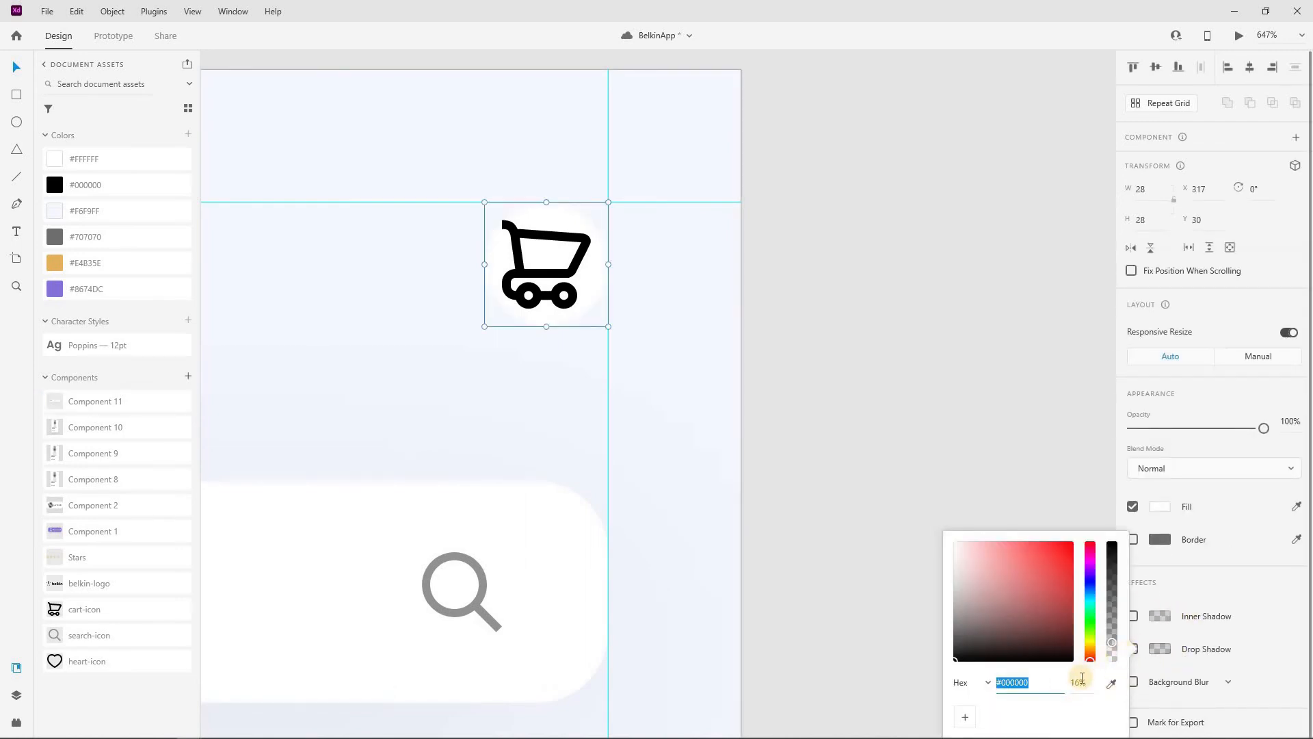
left_click(1082, 678)
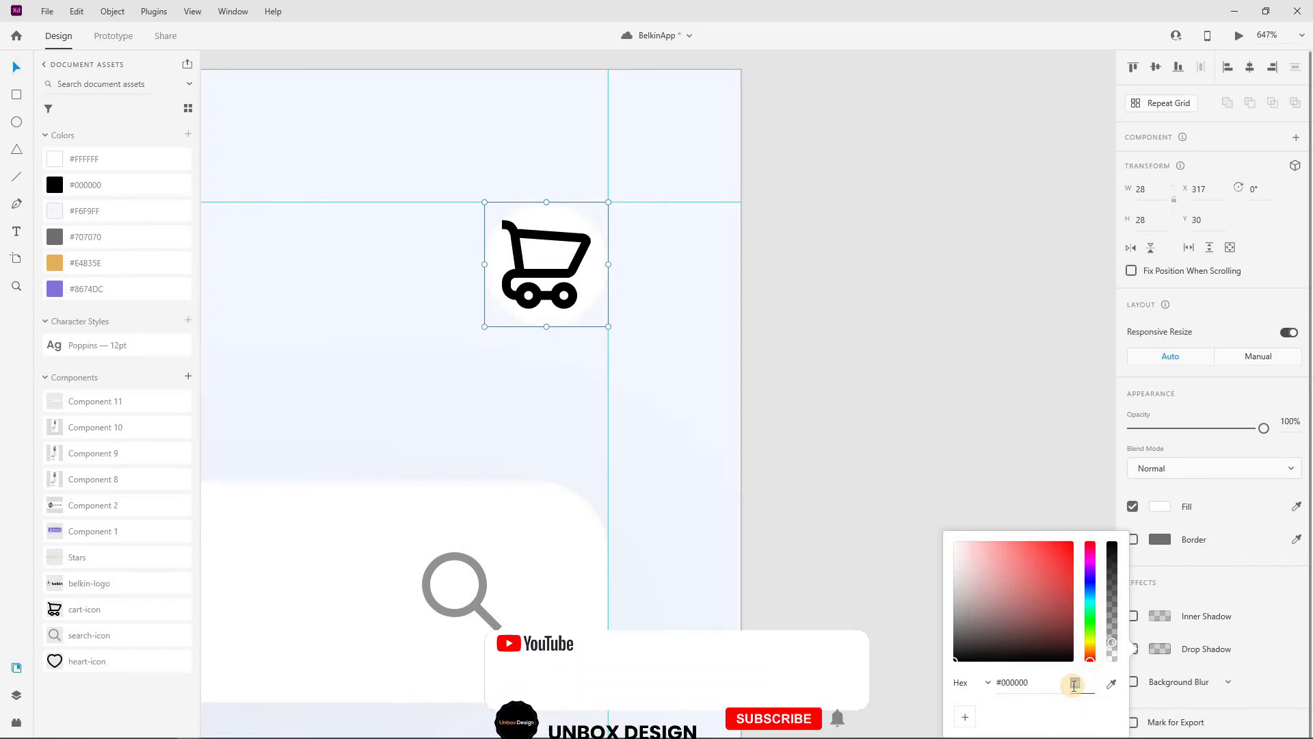
type("5")
key("Return")
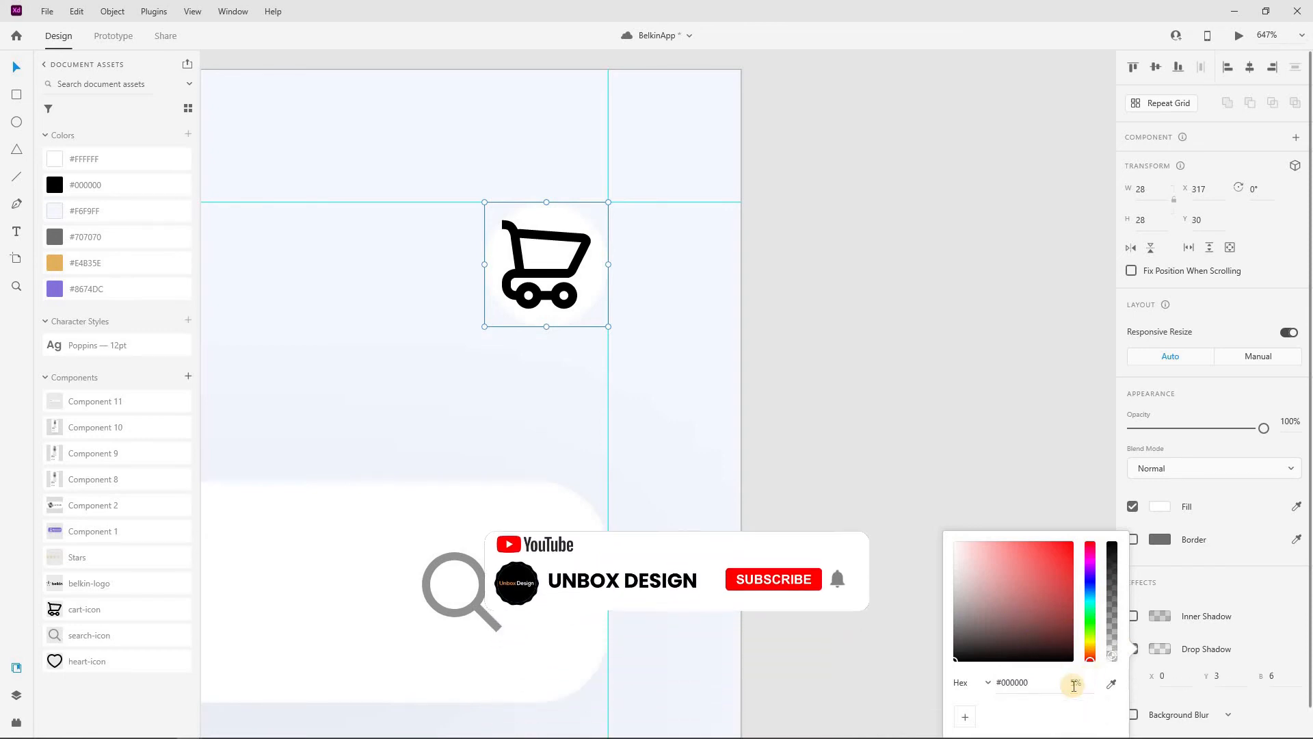
Set the cart circle's drop shadow to a Y offset of 6 and a blur of 10.
left_click(1222, 677)
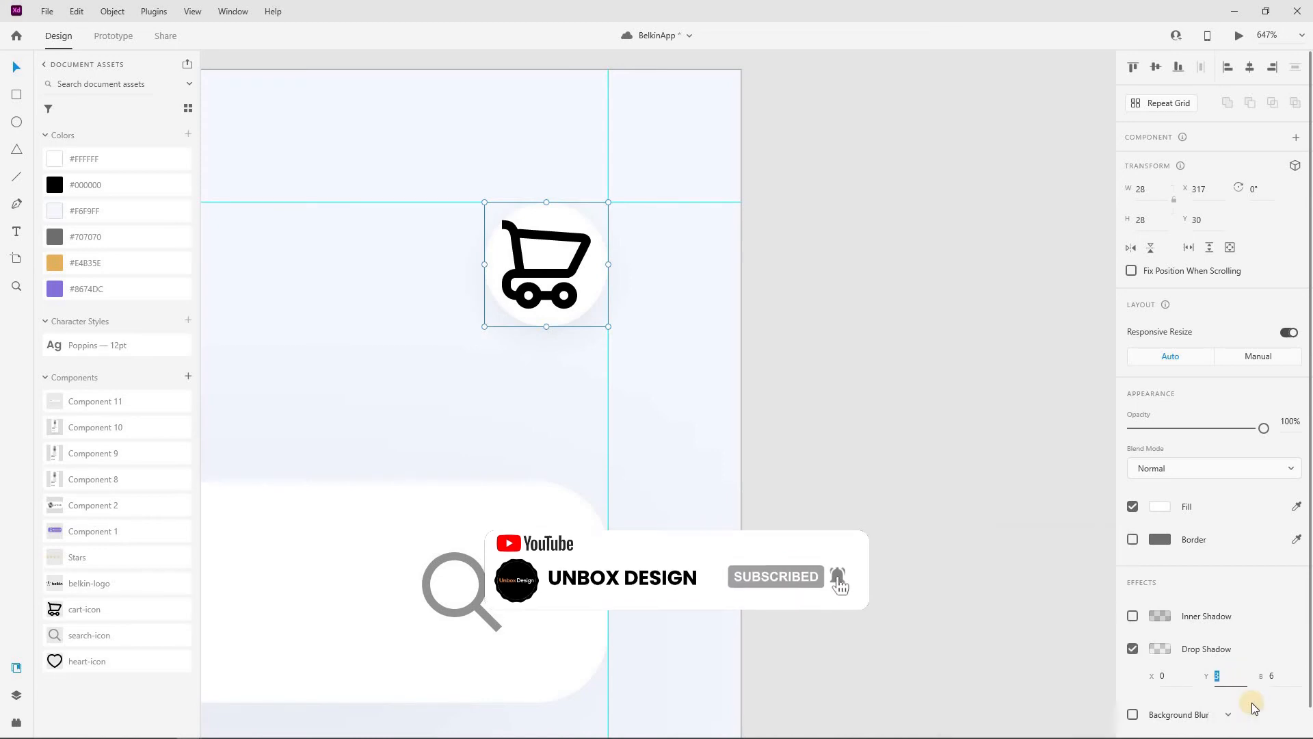
type("6")
key("Return")
left_click(1279, 676)
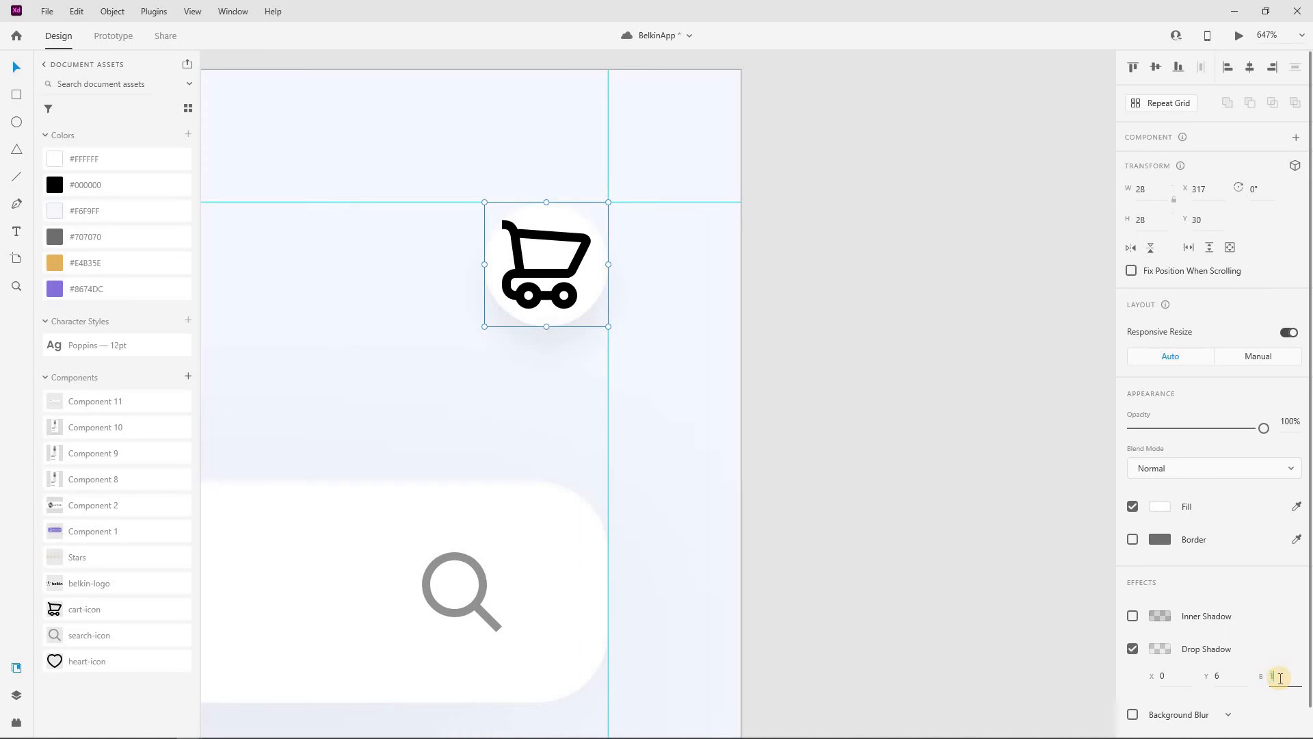
type("10")
key("Return")
left_click(678, 347)
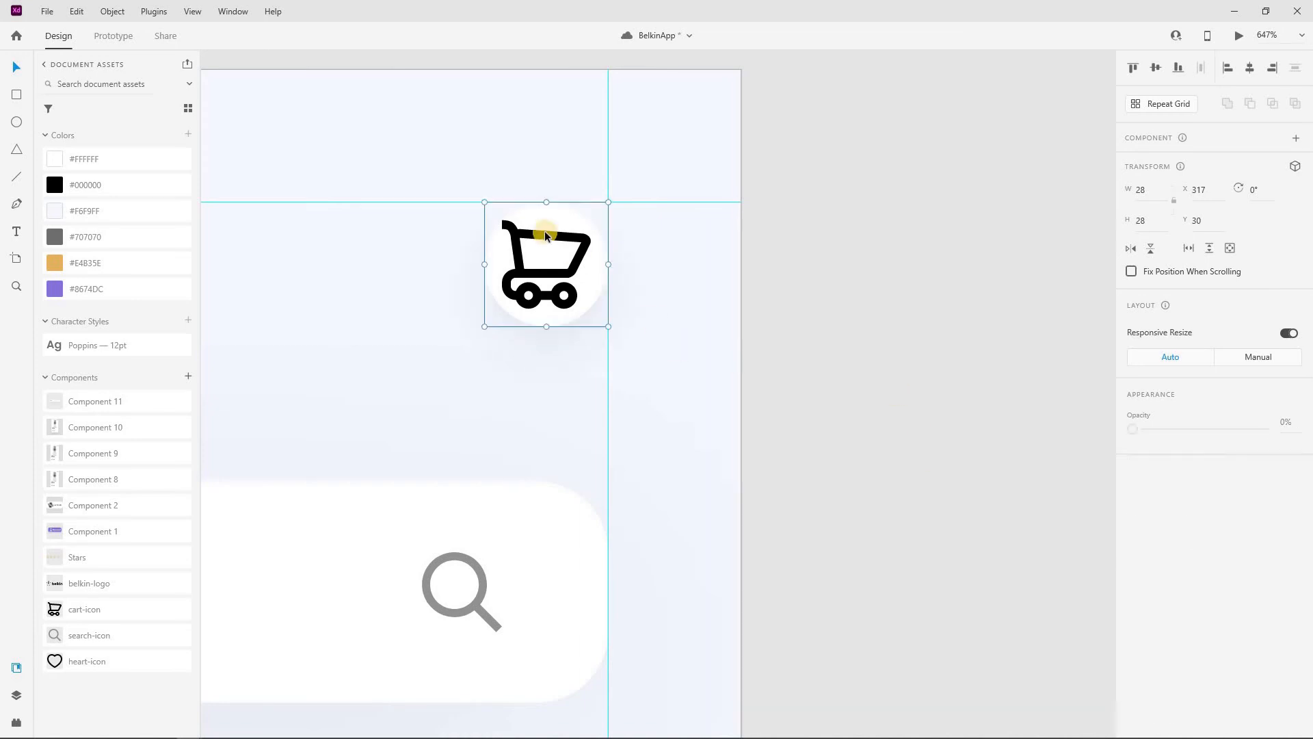
Turn the cart icon and its white circle into a component.
left_click(594, 253)
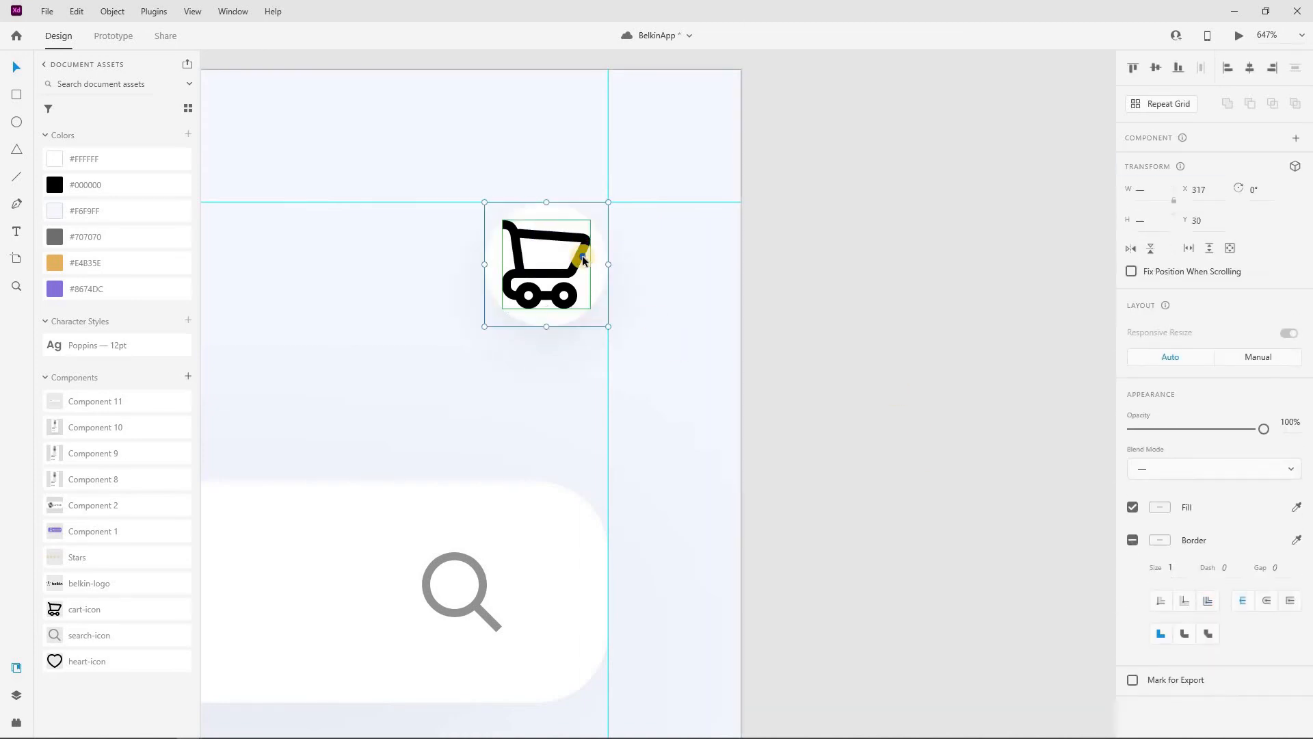
right_click(585, 258)
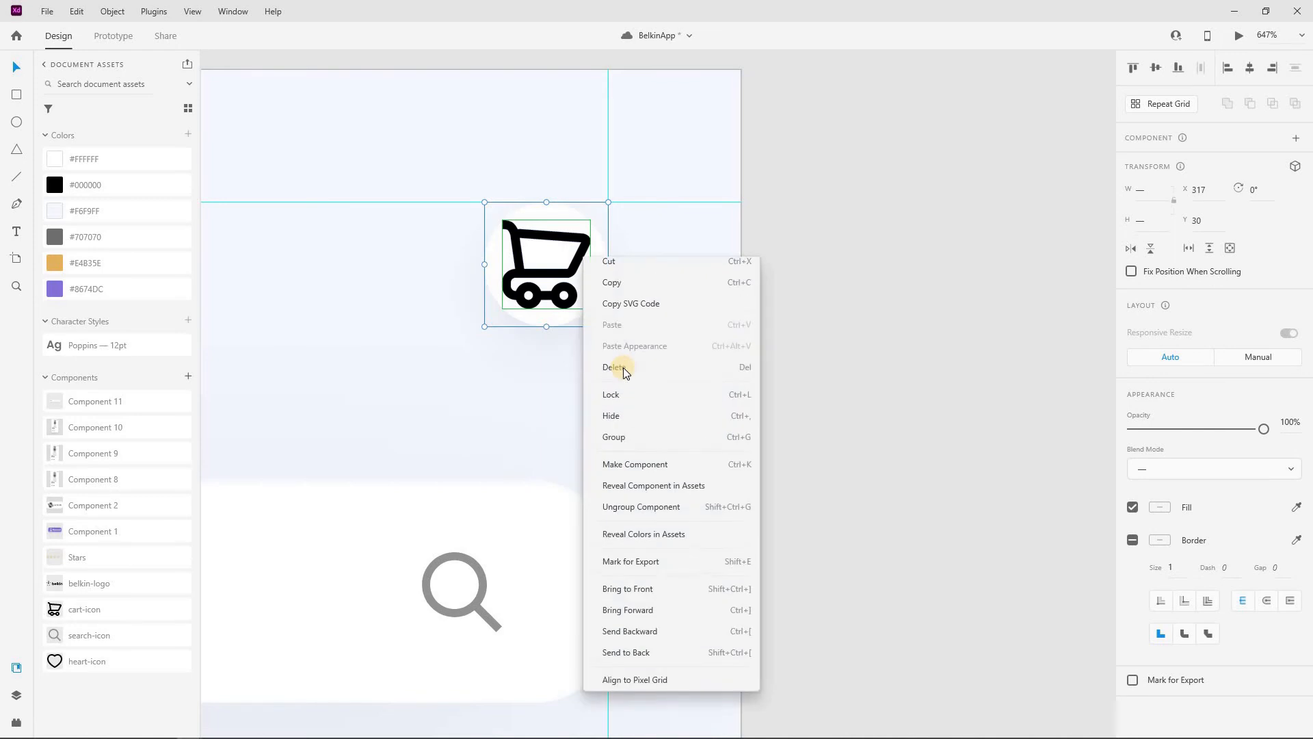
left_click(635, 470)
key("ctrl+0")
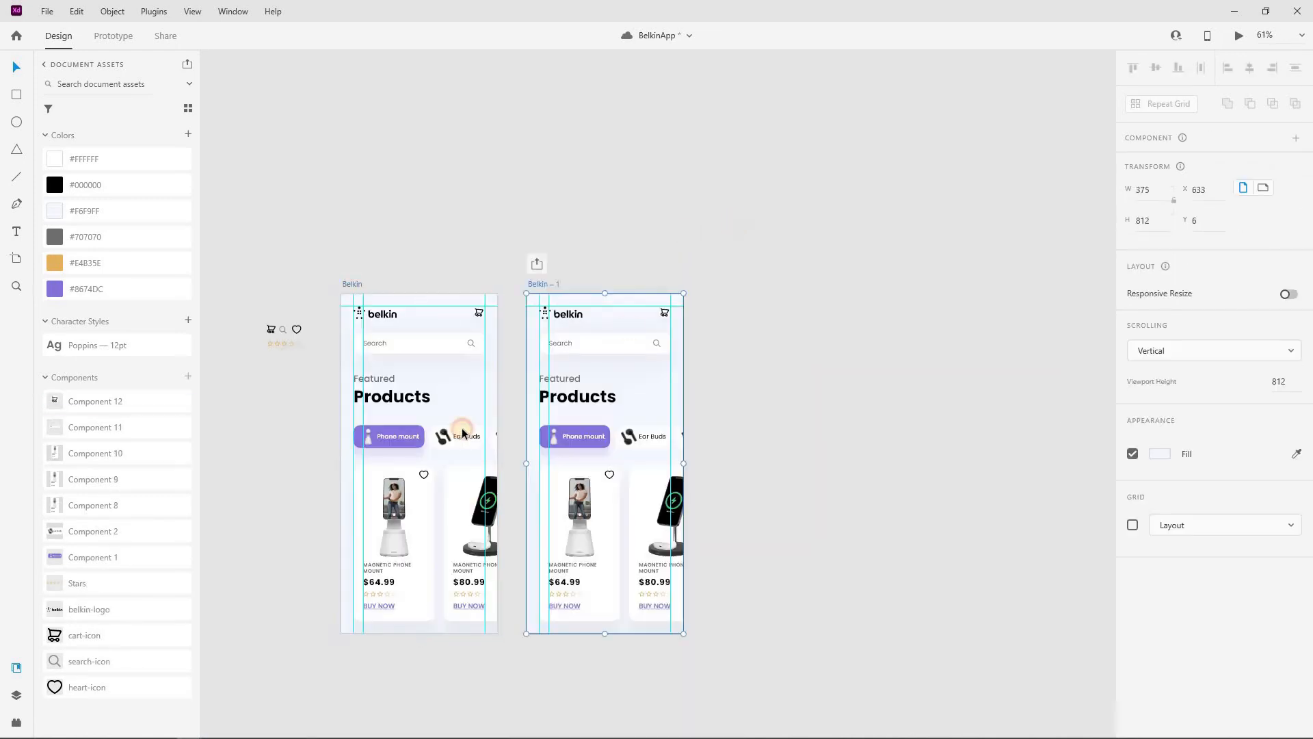
Delete the "Featured Products" heading, category buttons and product cards from the duplicated Belkin artboard.
left_click_drag(803, 624, 552, 351)
left_click(836, 535)
left_click_drag(760, 390, 546, 668)
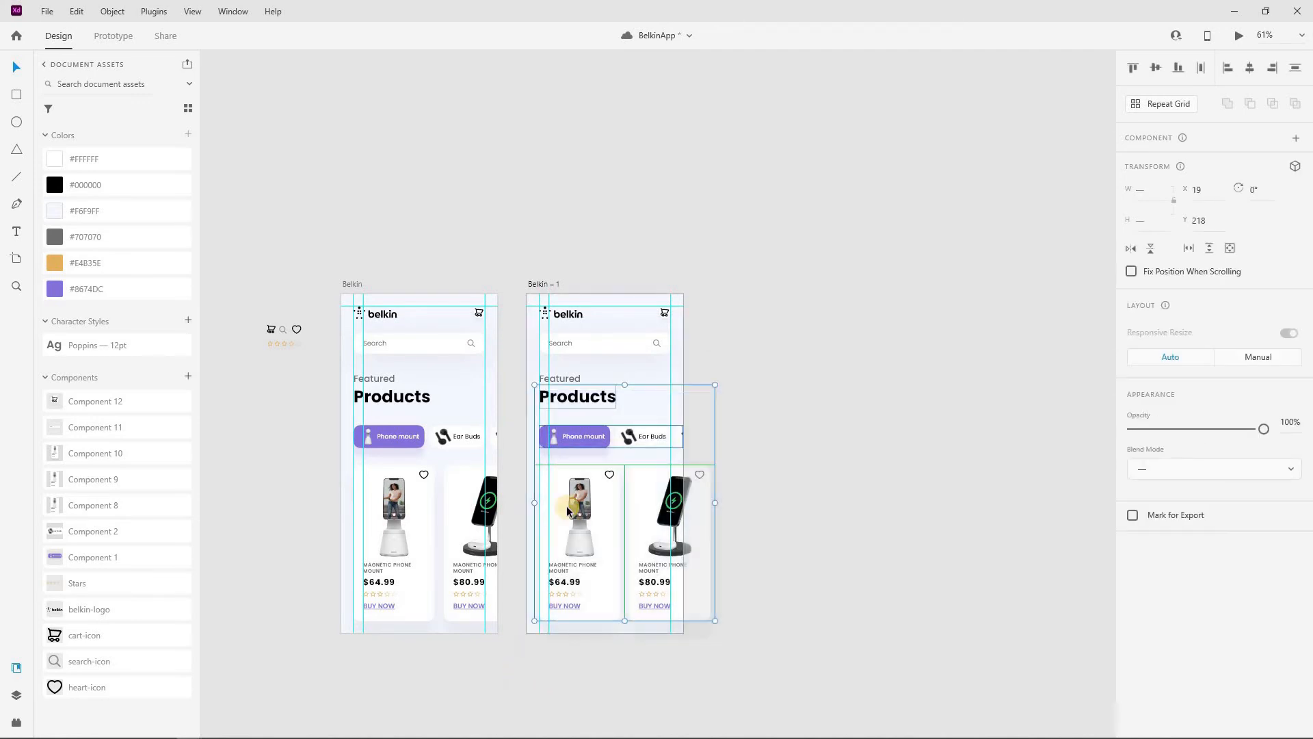
left_click(567, 380, "shift")
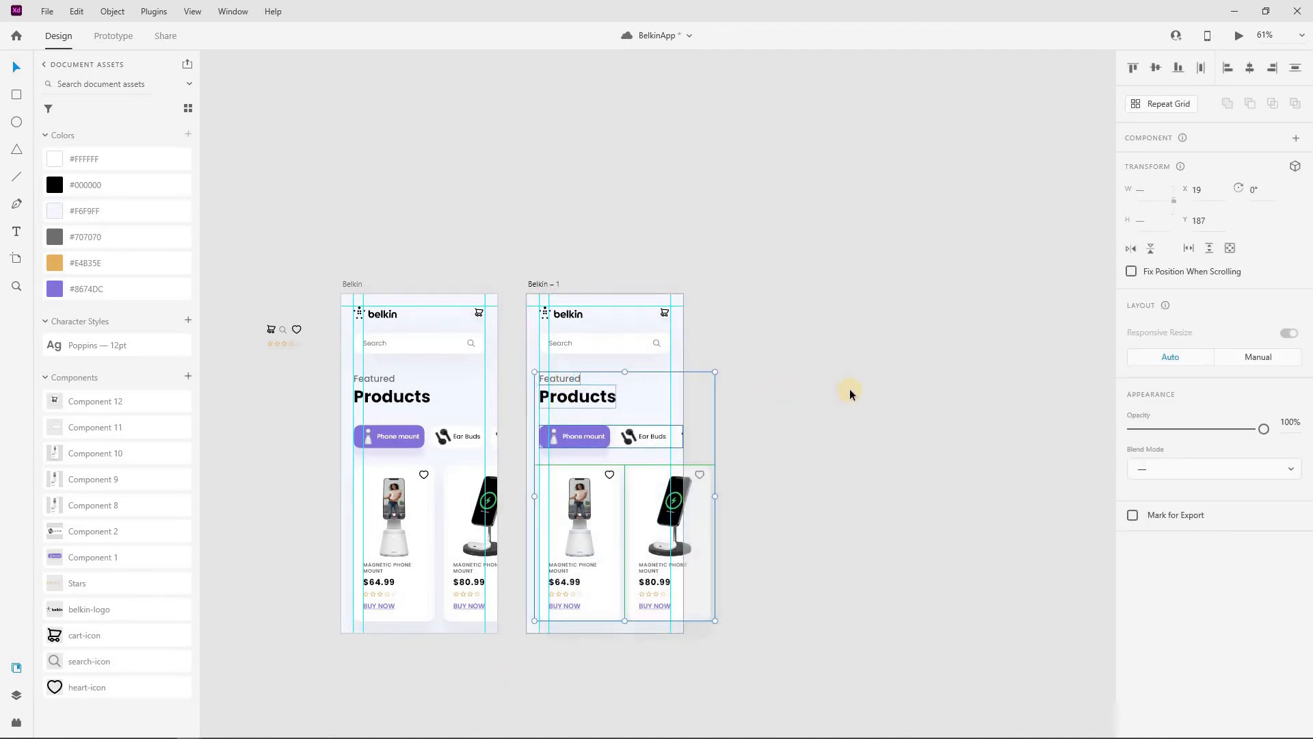
key("Delete")
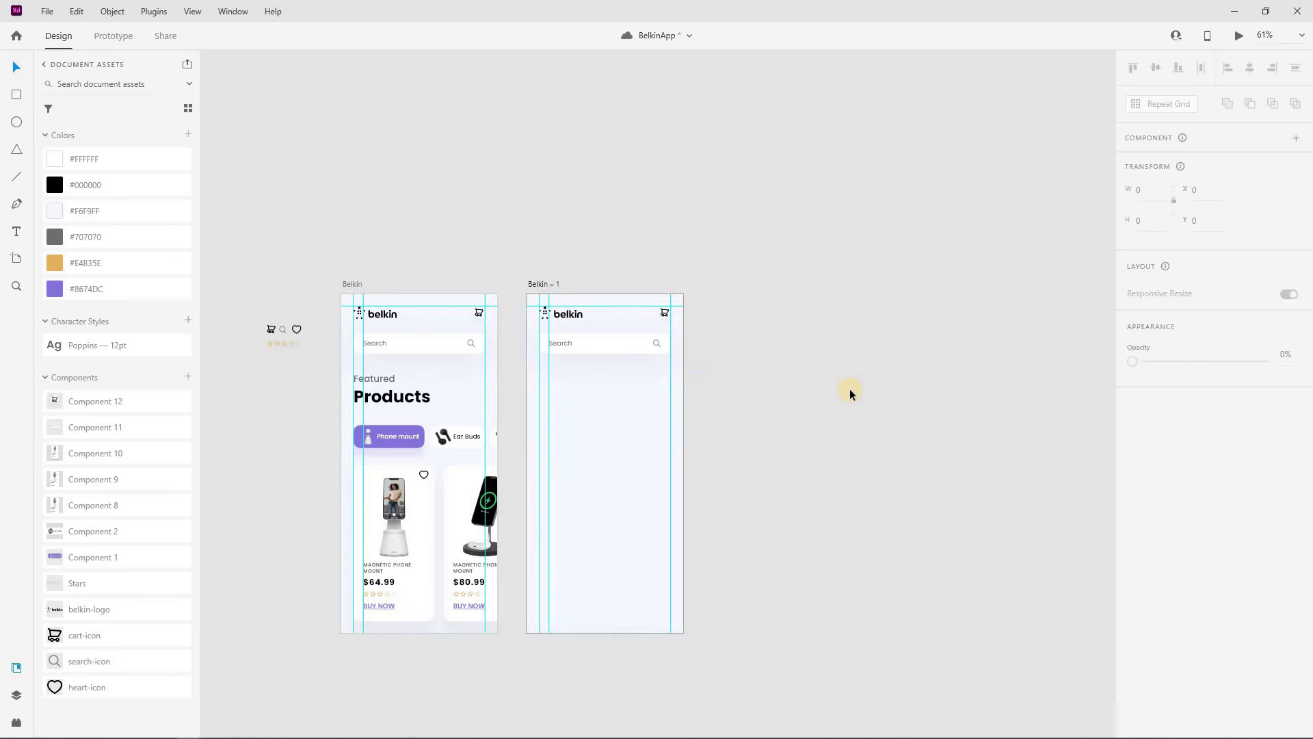
scroll(576, 314, "down", 1)
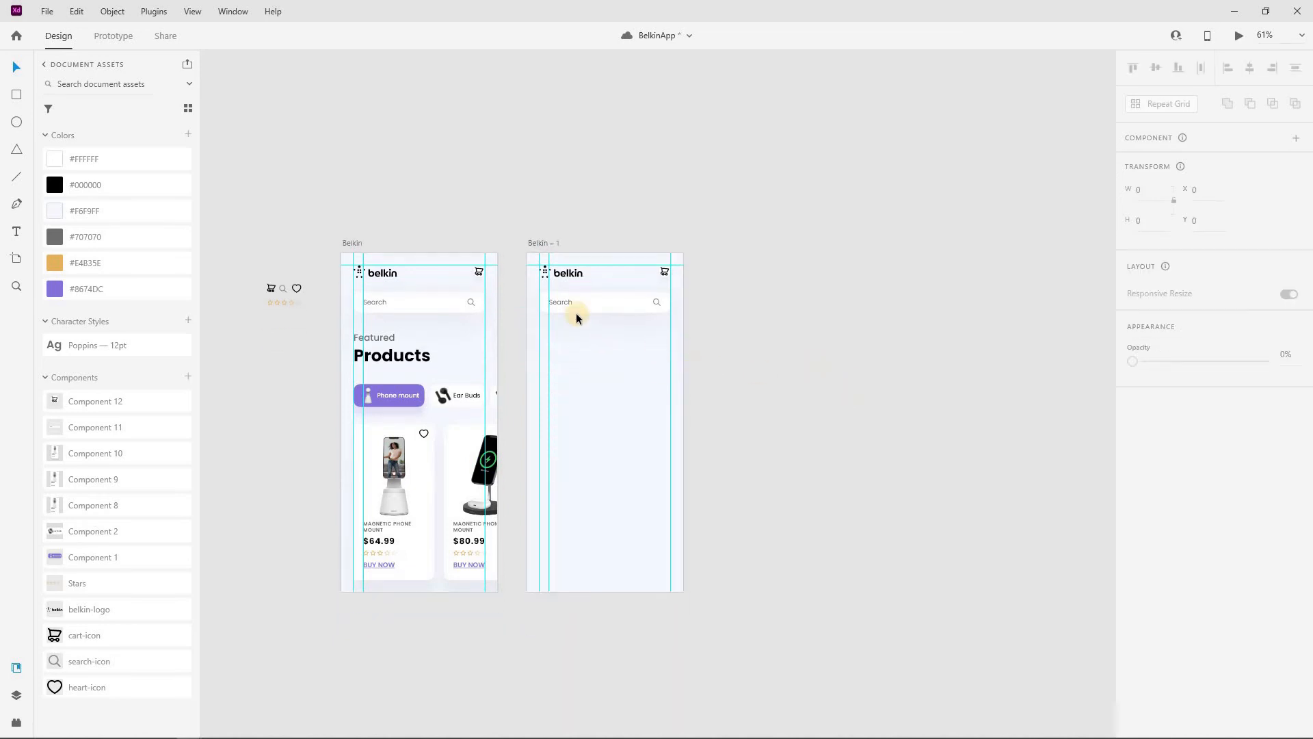
Paste the large phone mount picture onto the duplicated artboard, below the search bar.
left_click(671, 295)
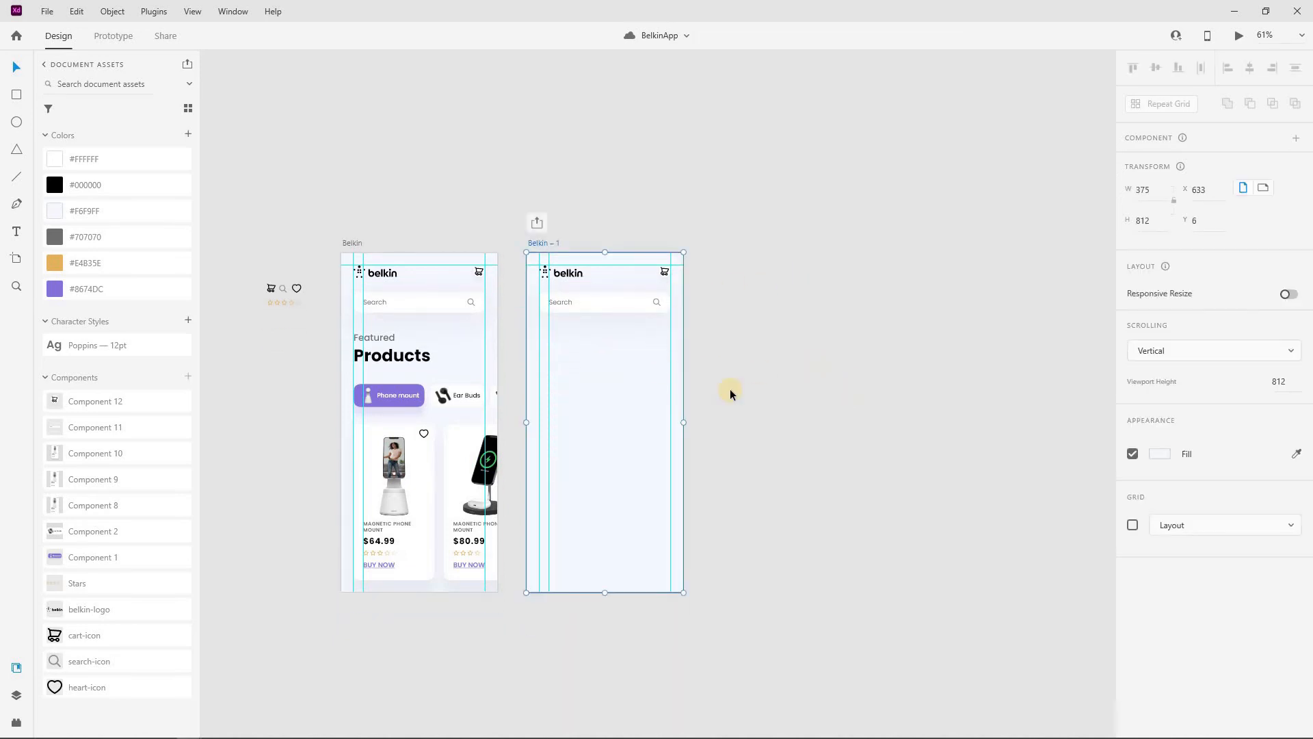
left_click(544, 245)
right_click(547, 256)
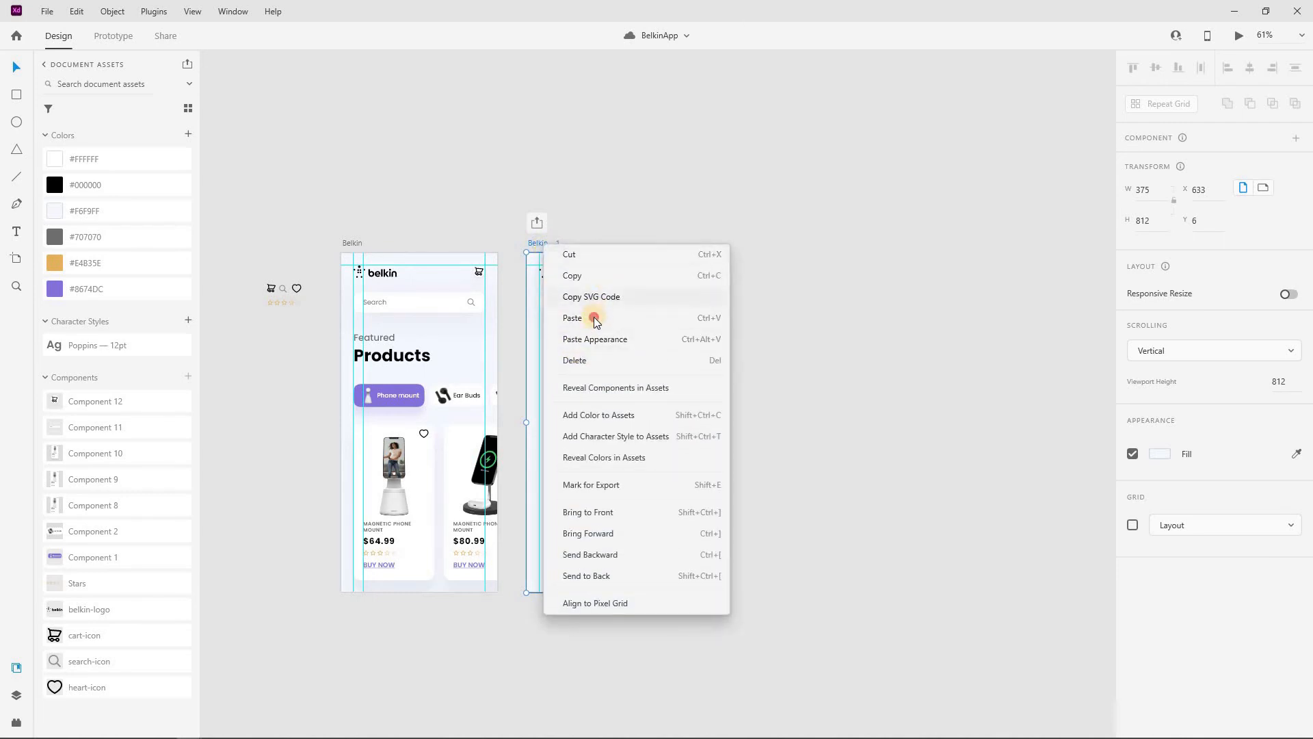
left_click(594, 319)
left_click(734, 357)
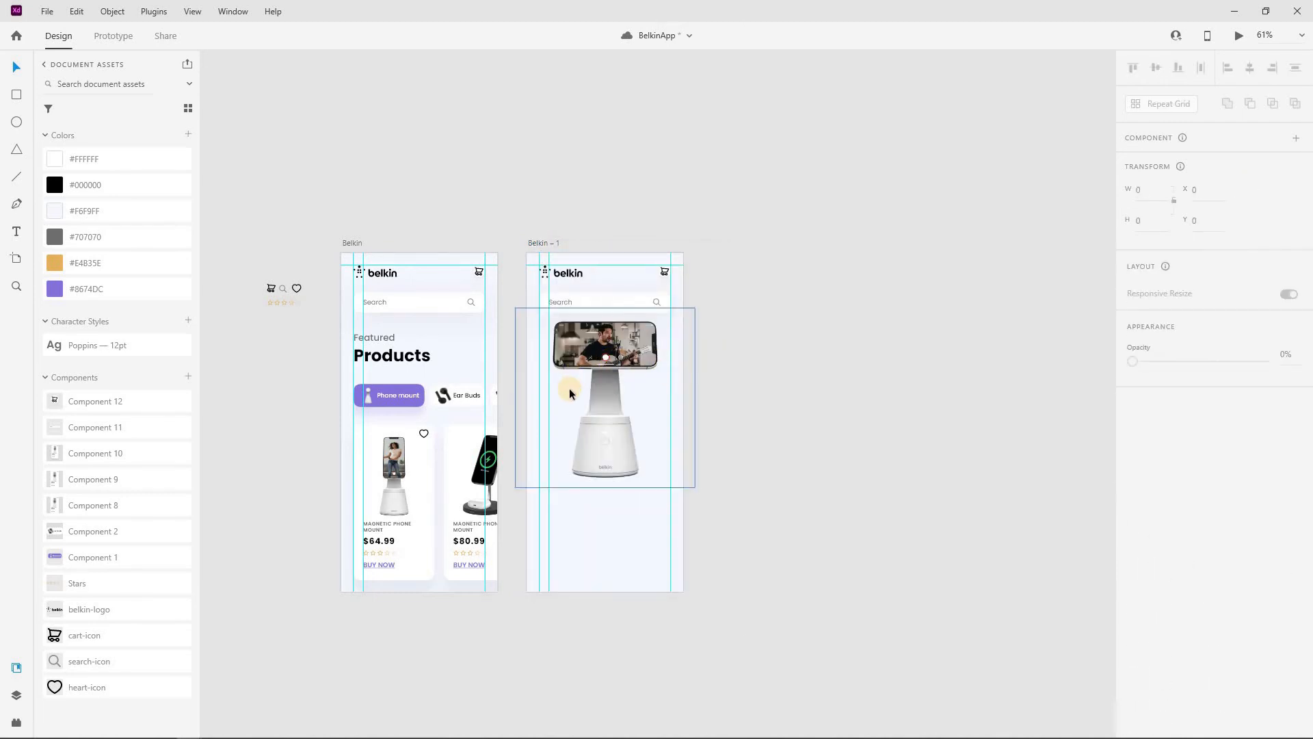
Paste the title "MAGNETIC PHONE MOUNT WITH FACE TRACKING" onto the duplicated artboard, below the phone mount picture.
scroll(581, 352, "down", 1)
scroll(581, 347, "up", 2)
scroll(595, 348, "down", 3)
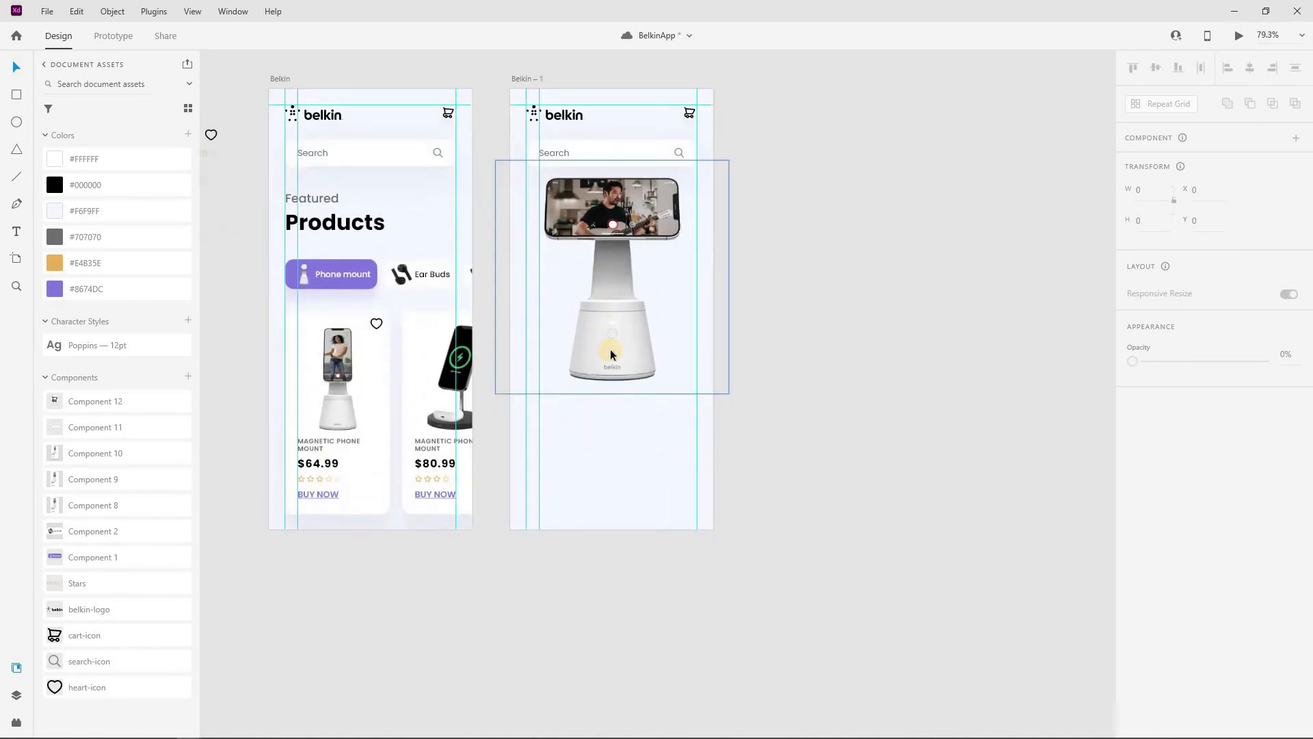
scroll(610, 354, "up", 3)
left_click(450, 56)
right_click(453, 59)
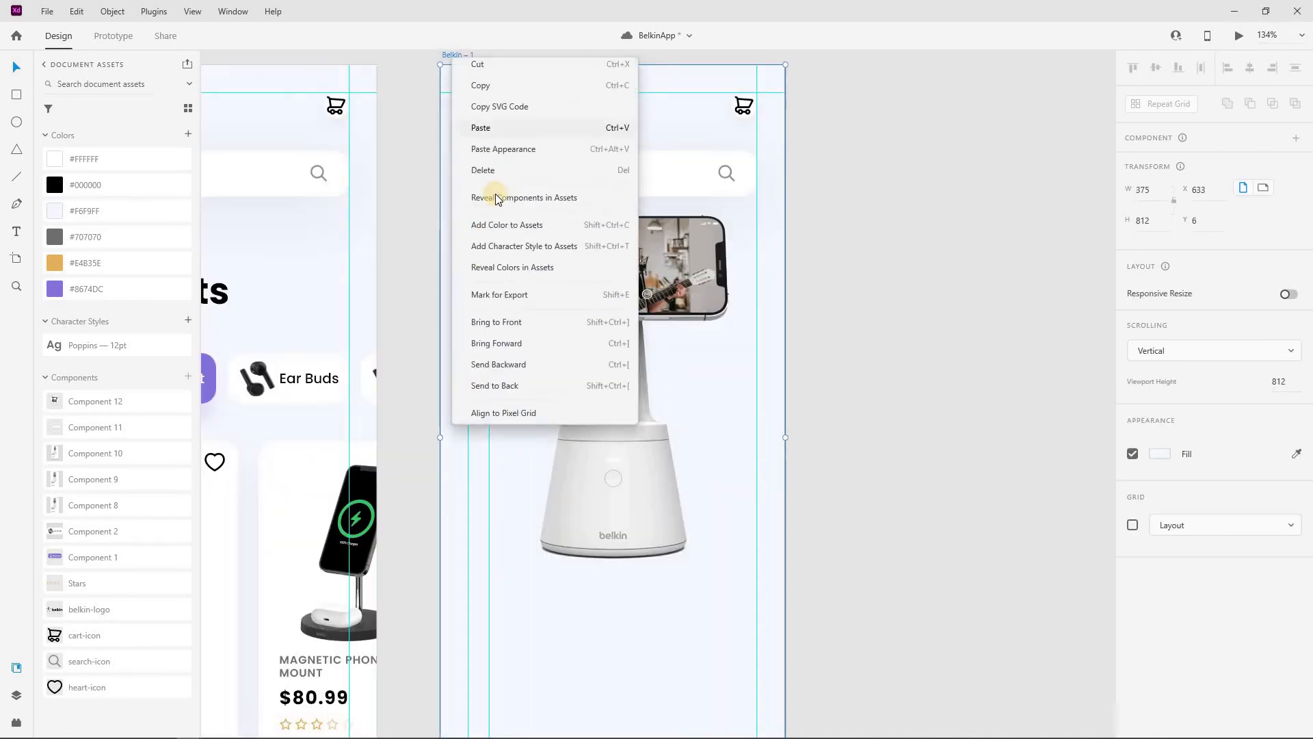
left_click(484, 135)
scroll(584, 610, "down", 2)
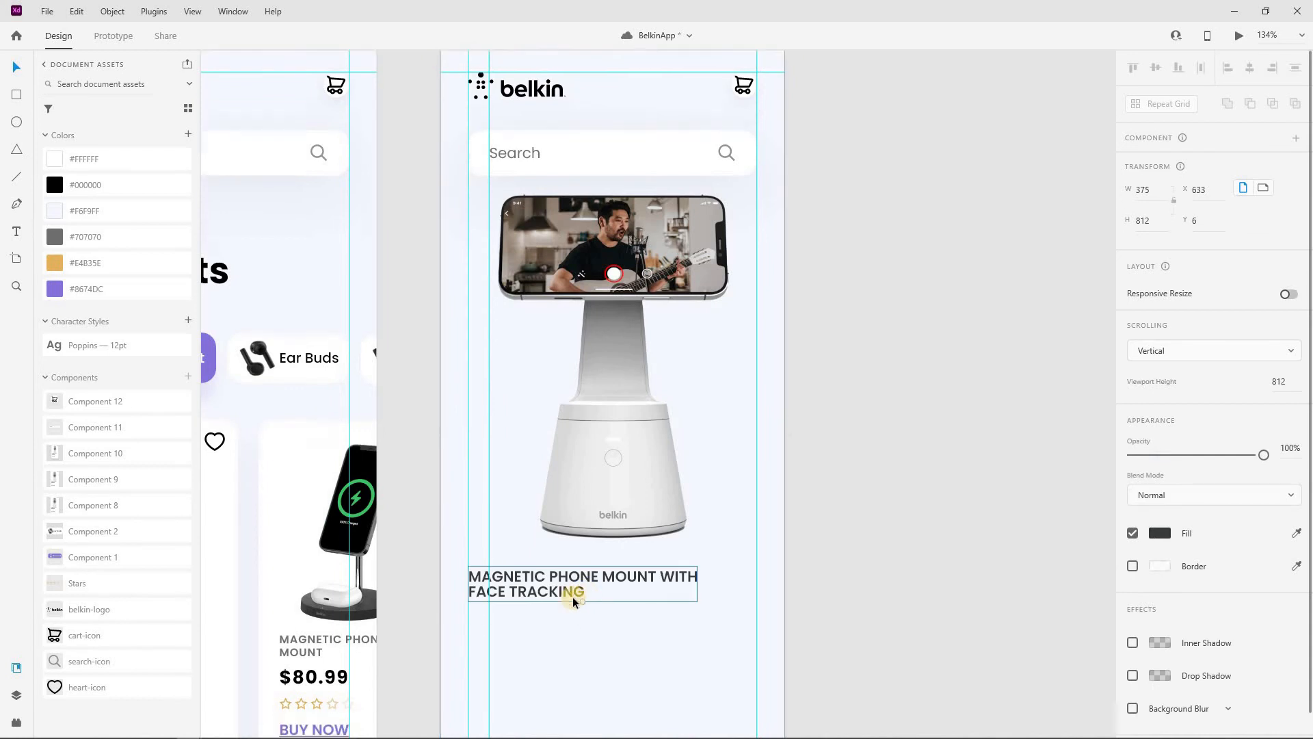
double_click(540, 481)
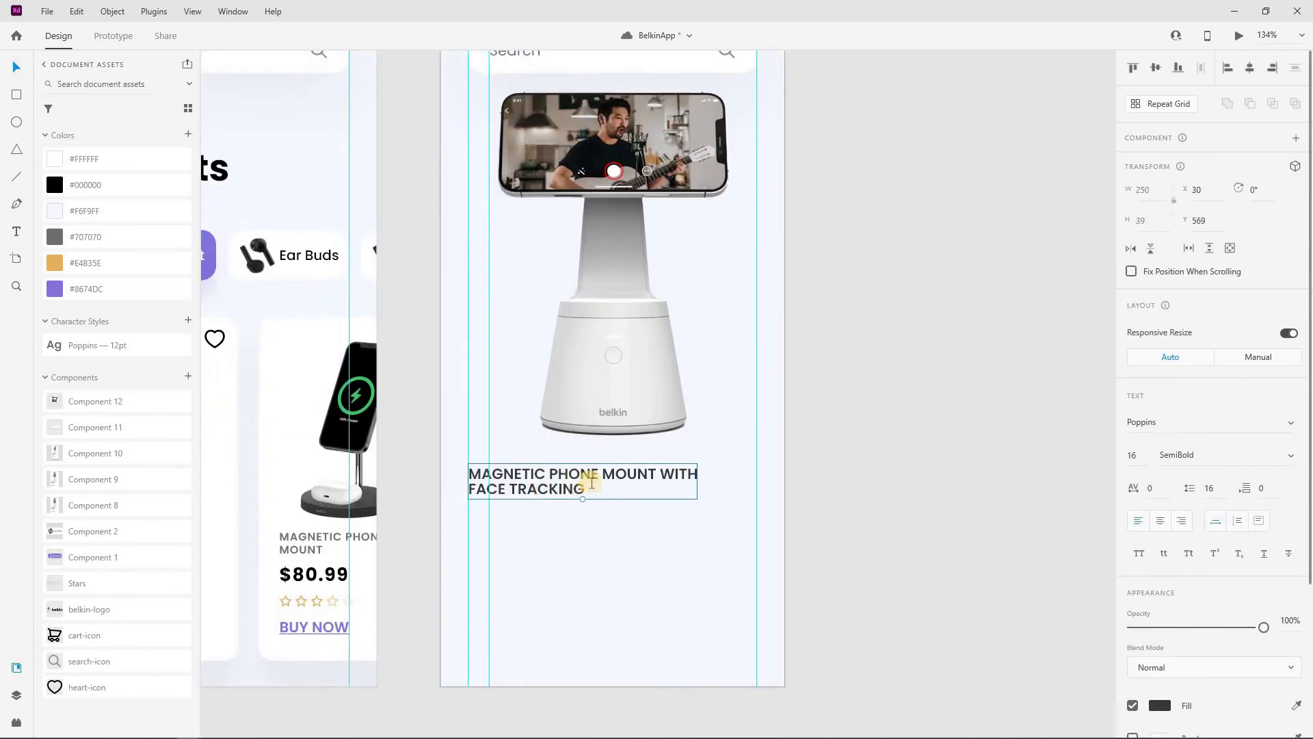
key("Escape")
scroll(806, 429, "down", 1)
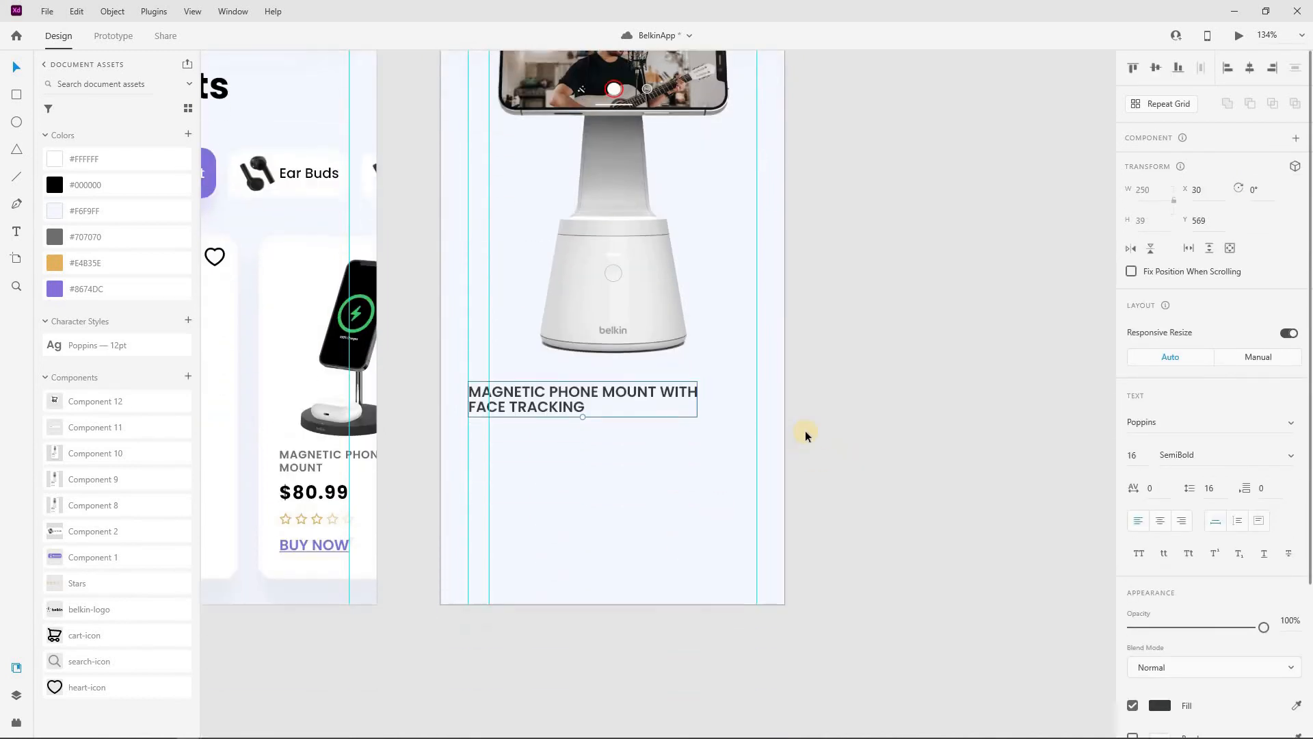
Paste the "$ 64.99" price and the product description text below the title on the duplicated artboard.
left_click(536, 431)
scroll(535, 413, "up", 3)
right_click(455, 120)
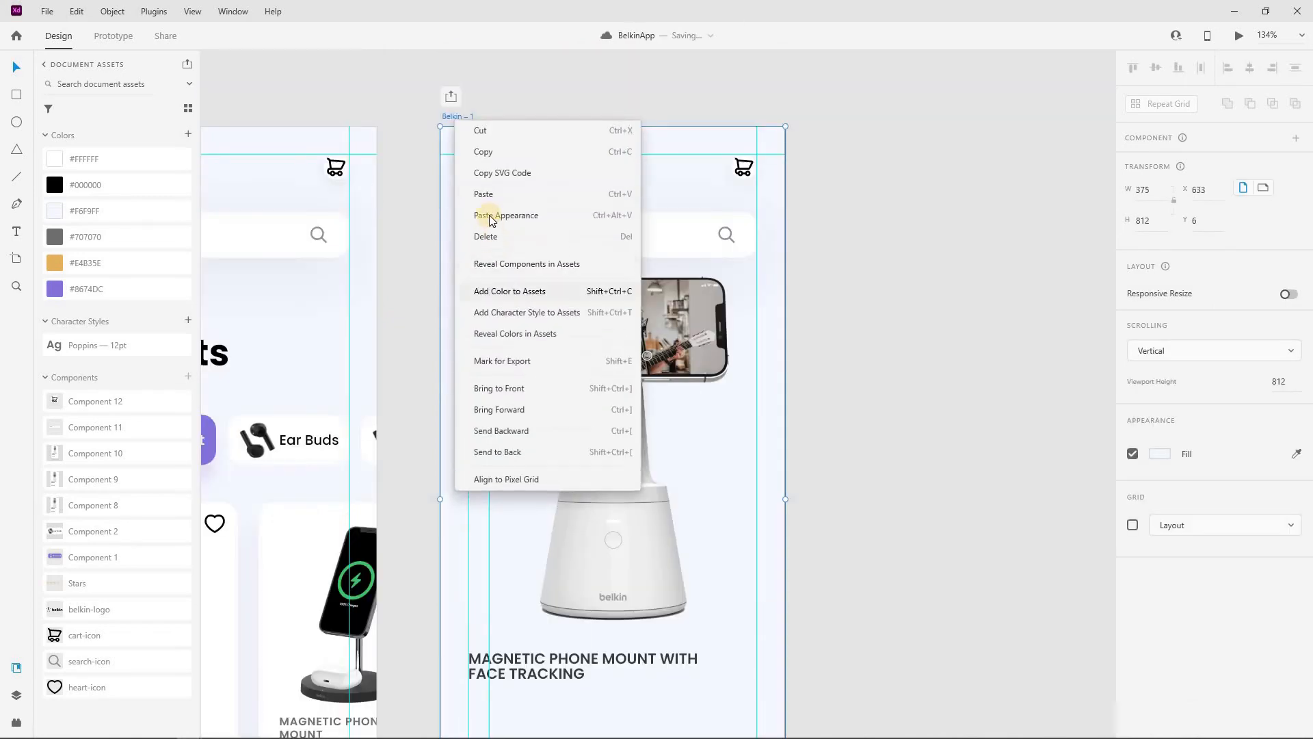
left_click(497, 199)
scroll(703, 515, "down", 2)
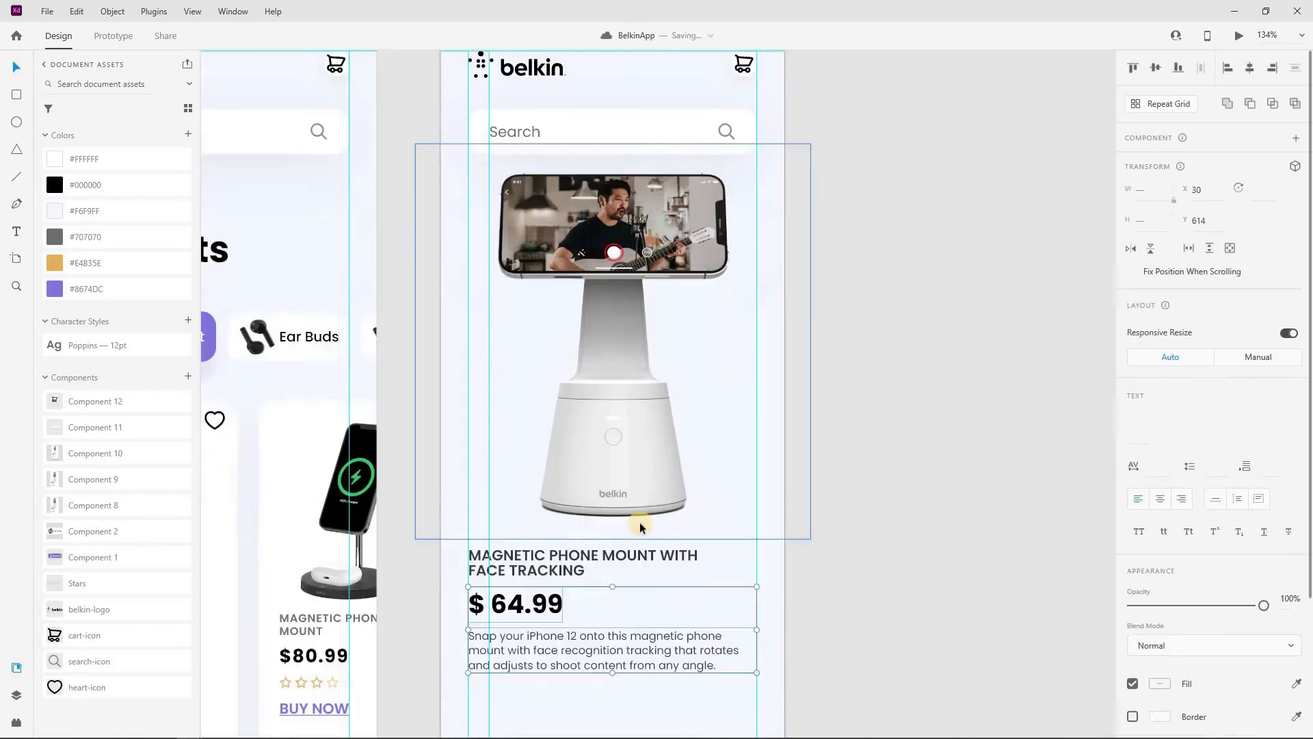
scroll(631, 524, "down", 2)
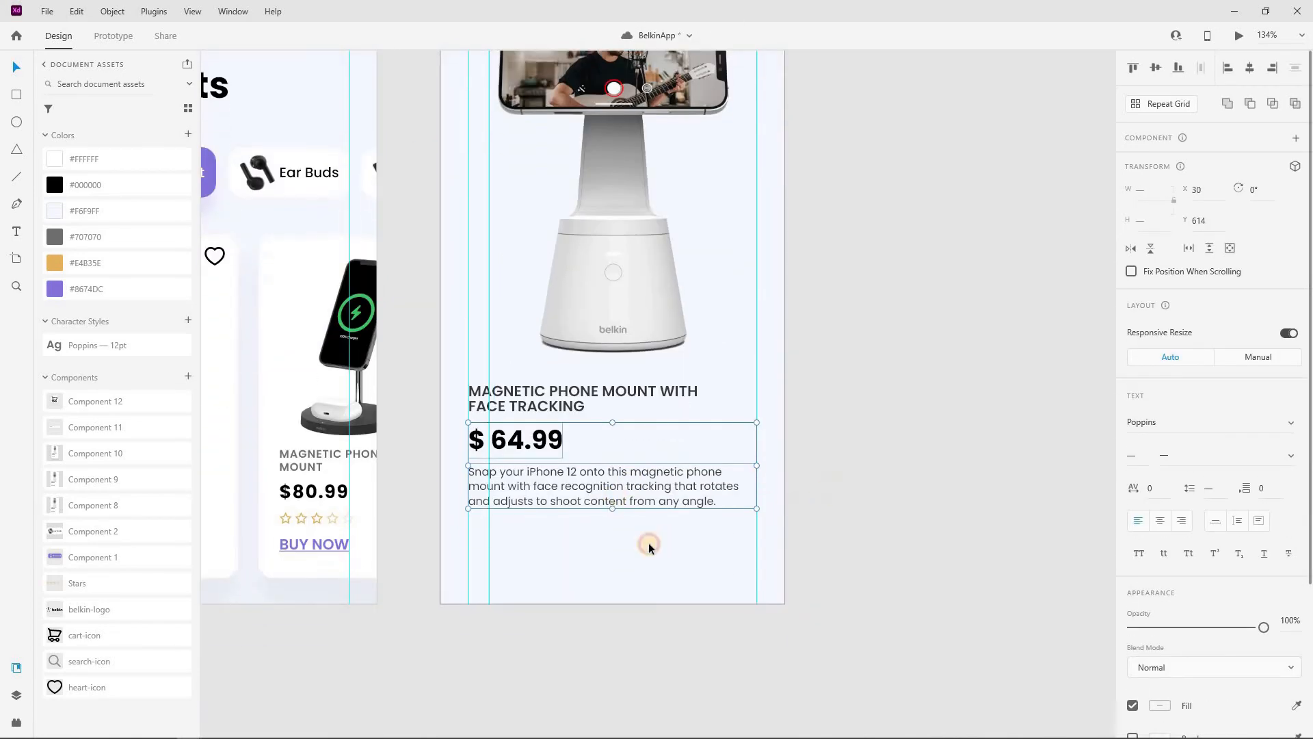
left_click(281, 547)
Draw a rectangle below the product description, starting at the text's edge guide, and size it 218 wide by 62 high.
scroll(281, 547, "down", 1)
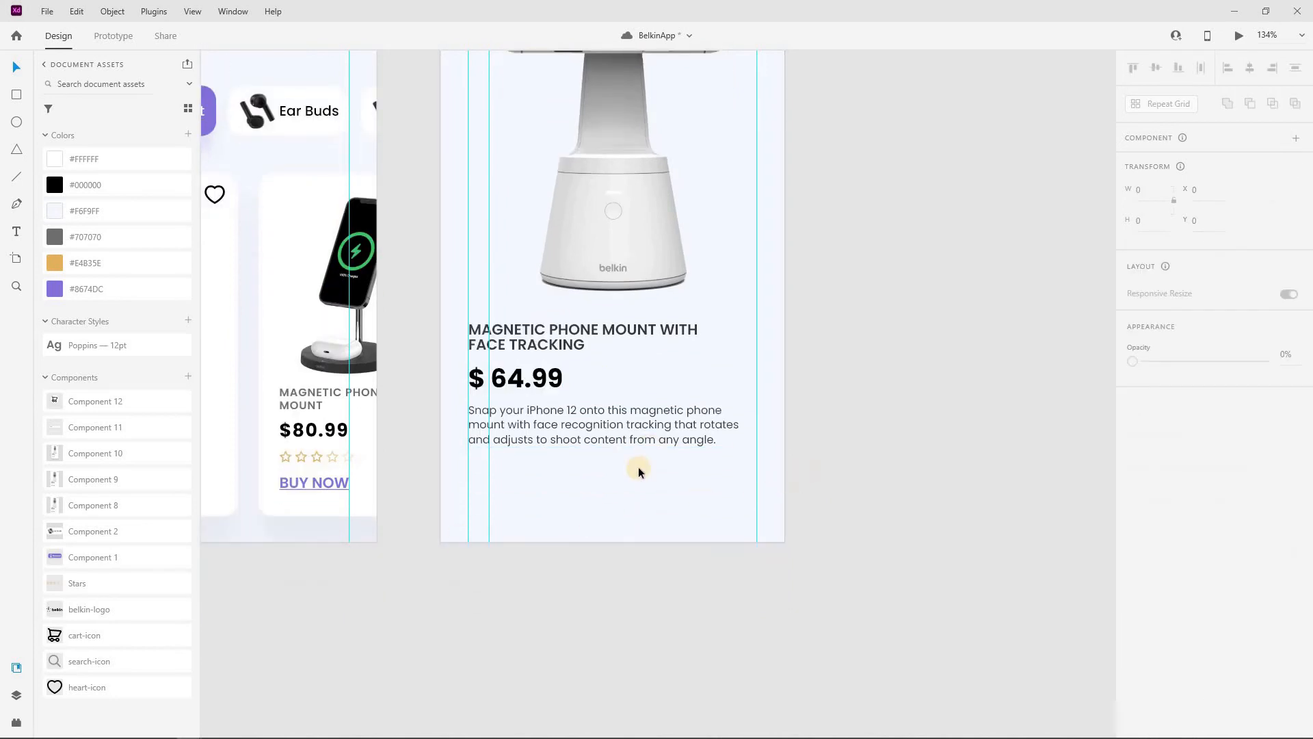
scroll(639, 467, "down", 1)
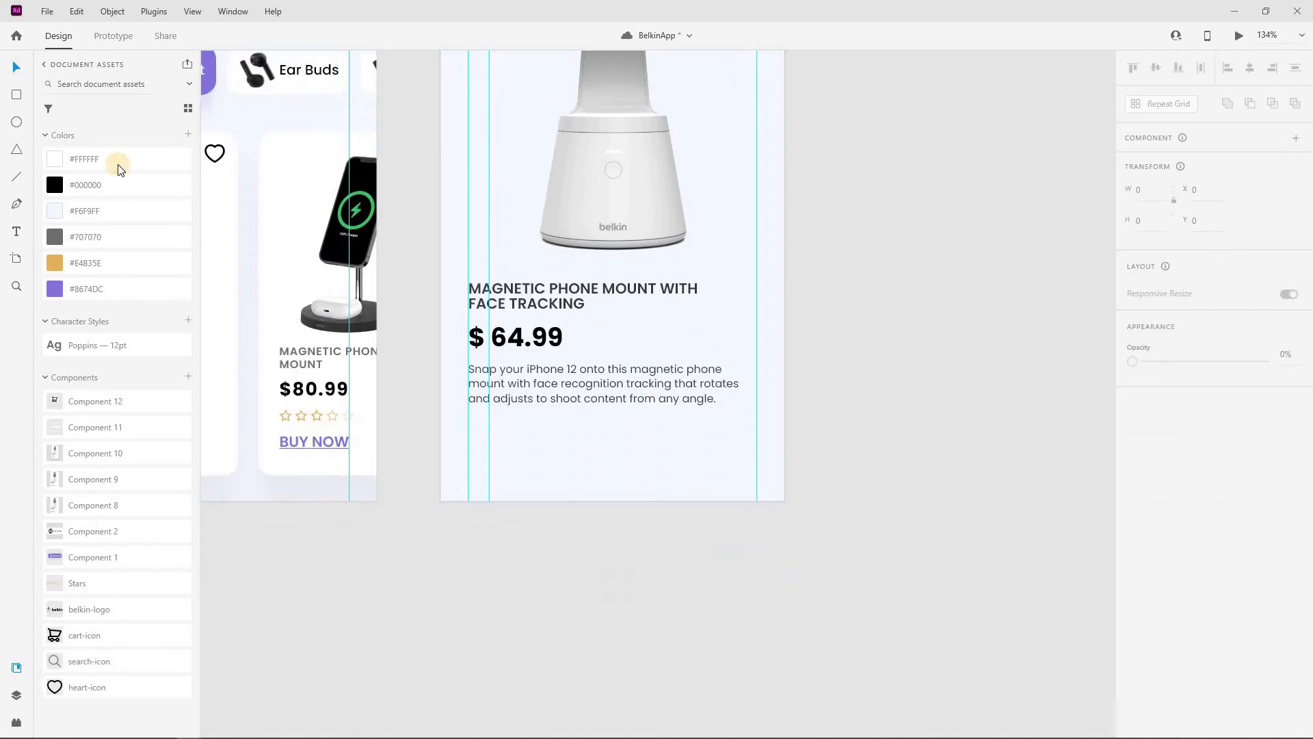
left_click(22, 97)
left_click_drag(468, 431, 640, 482)
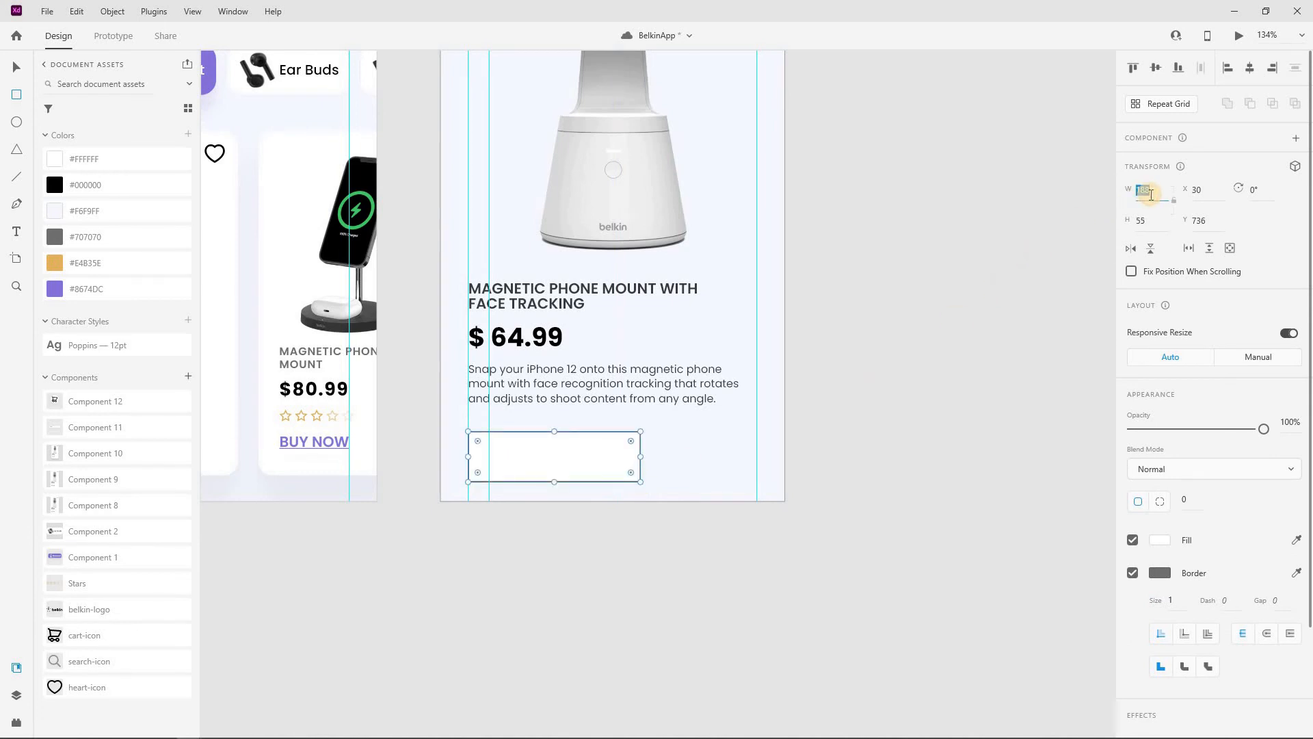
left_click(1143, 223)
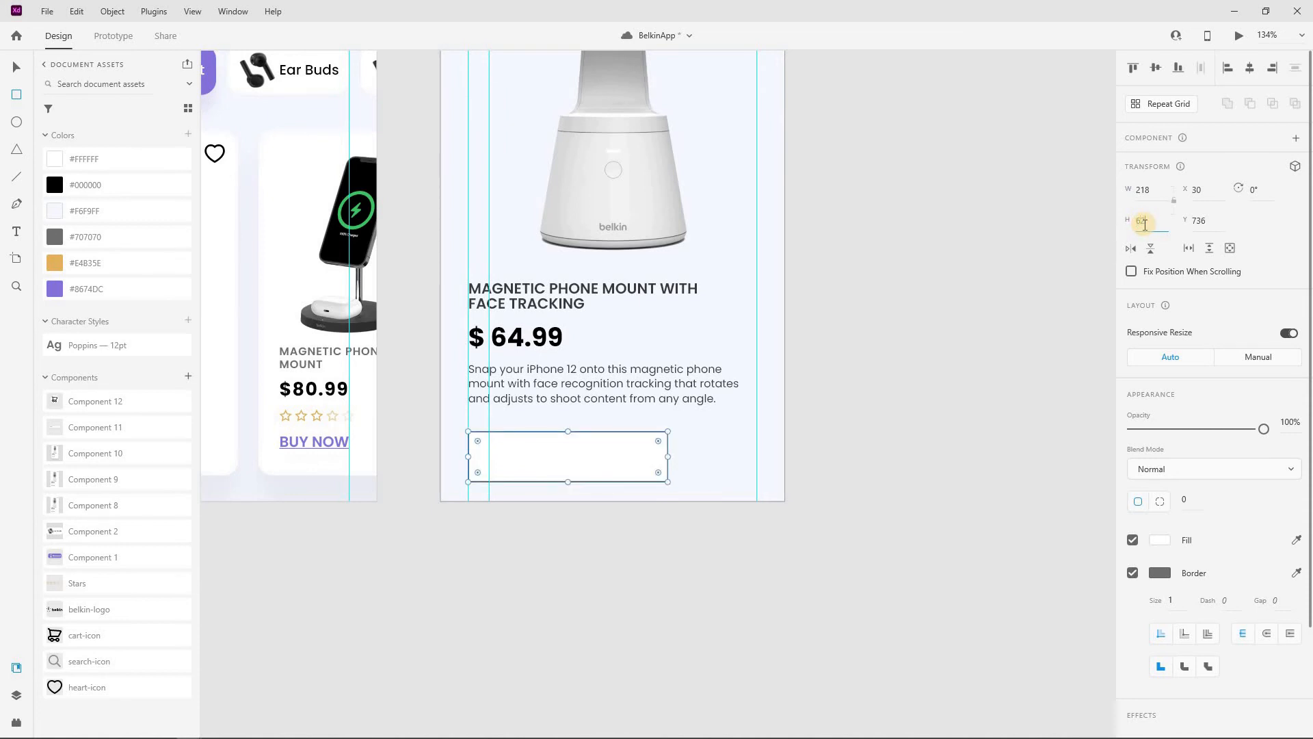
key("Return")
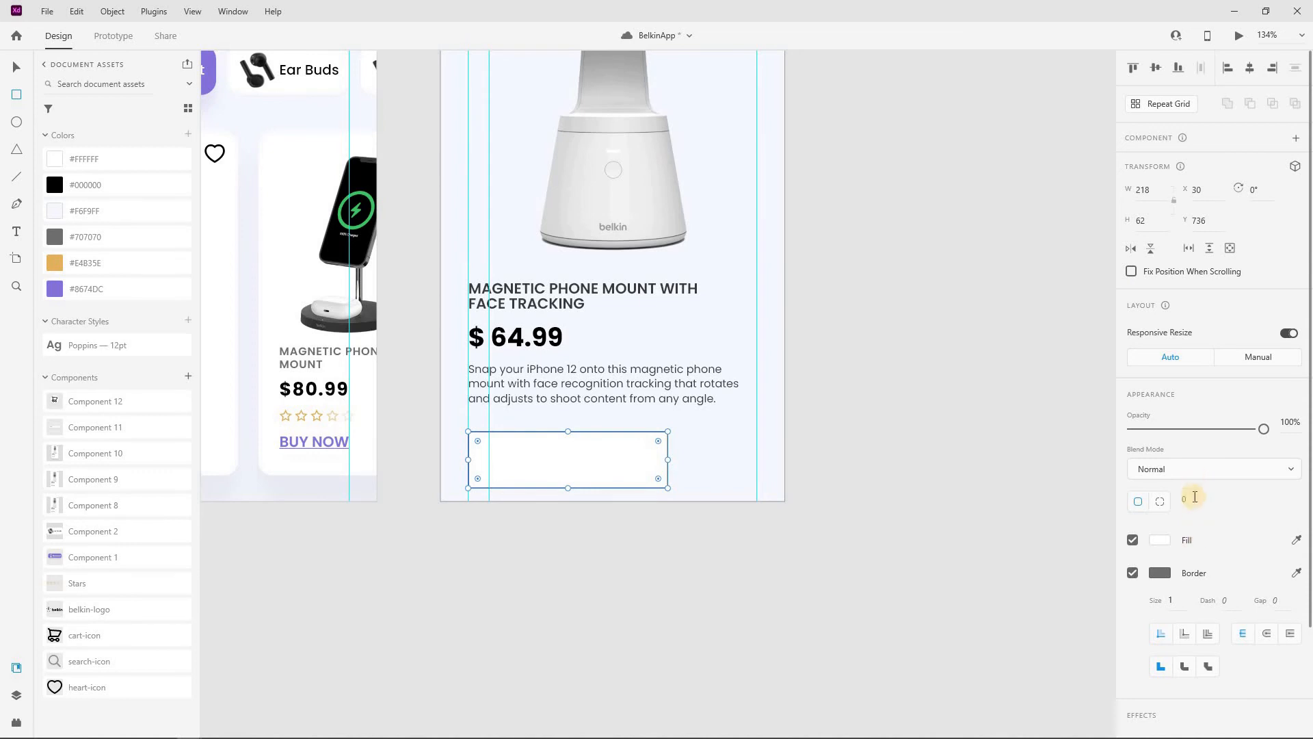
Round the rectangle's corners to a radius of 16 and remove its border.
left_click(1195, 502)
type("16")
key("Return")
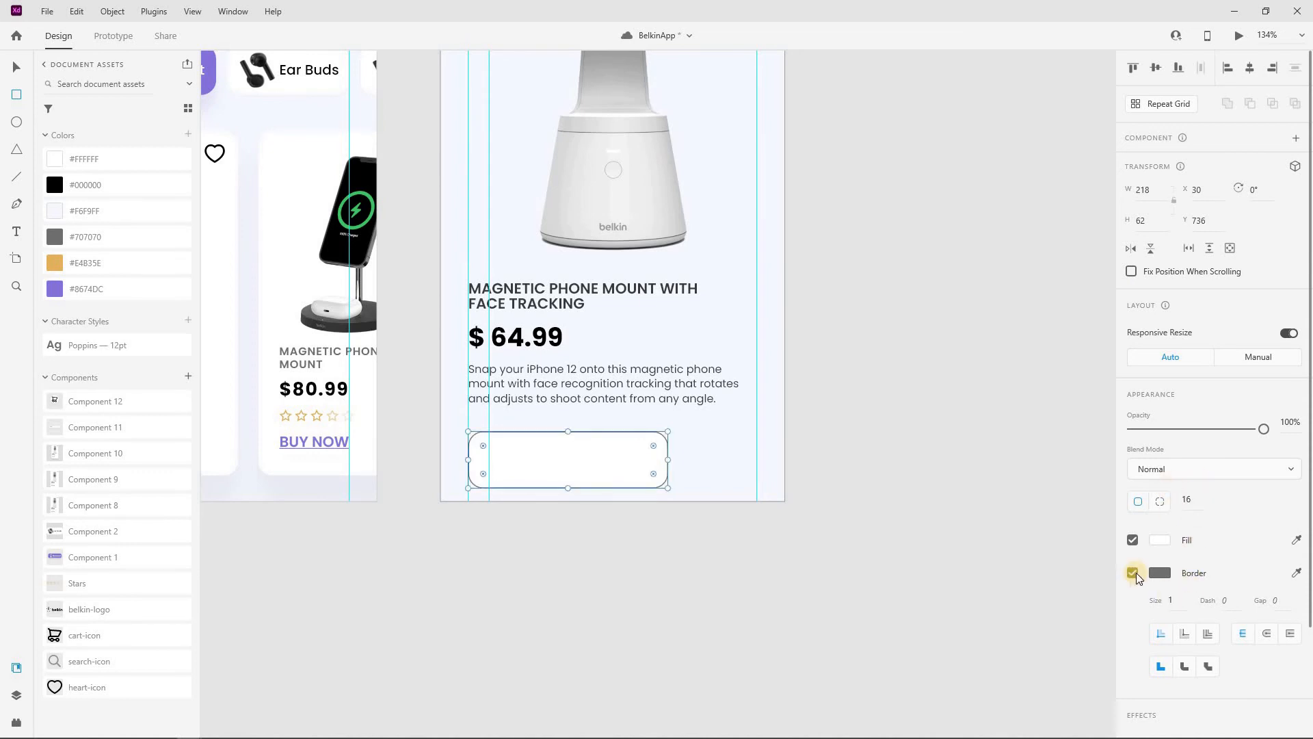
left_click(1132, 573)
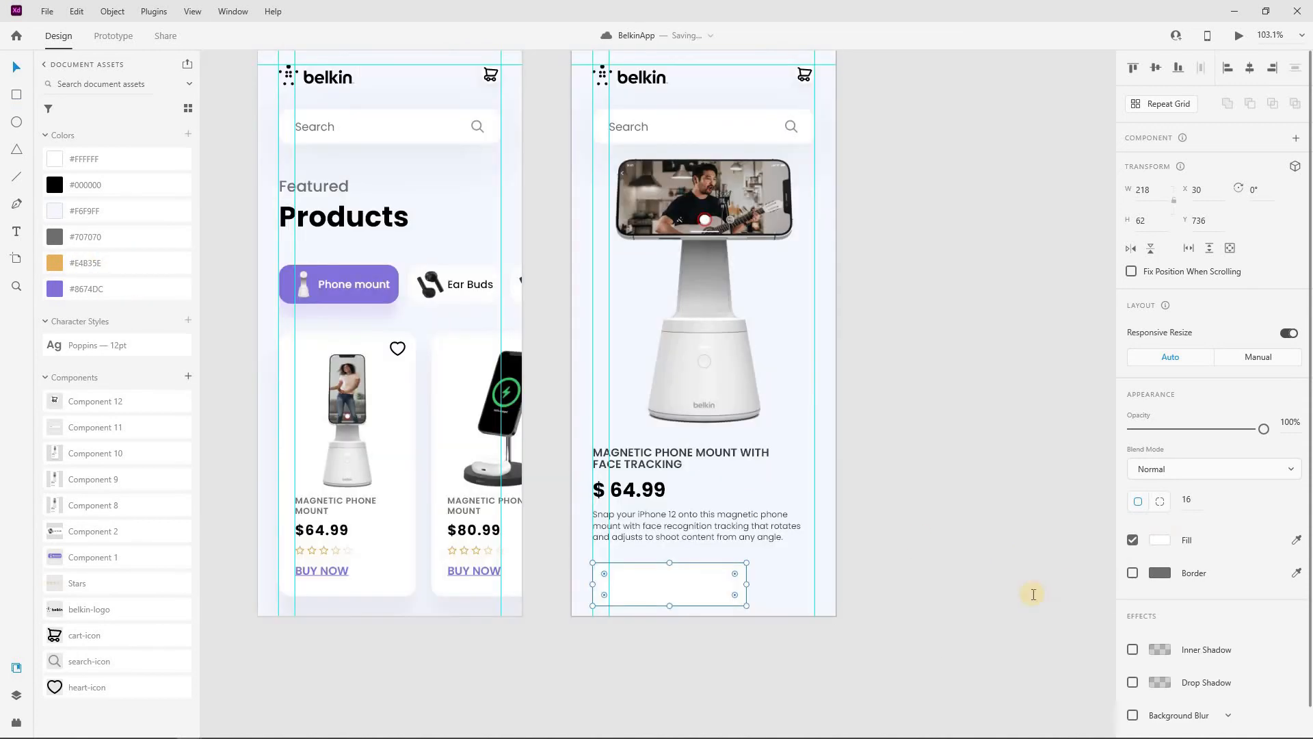
Fill the rounded rectangle with #07C294 and add that colour to the document assets.
left_click(1160, 540)
left_click(1034, 598)
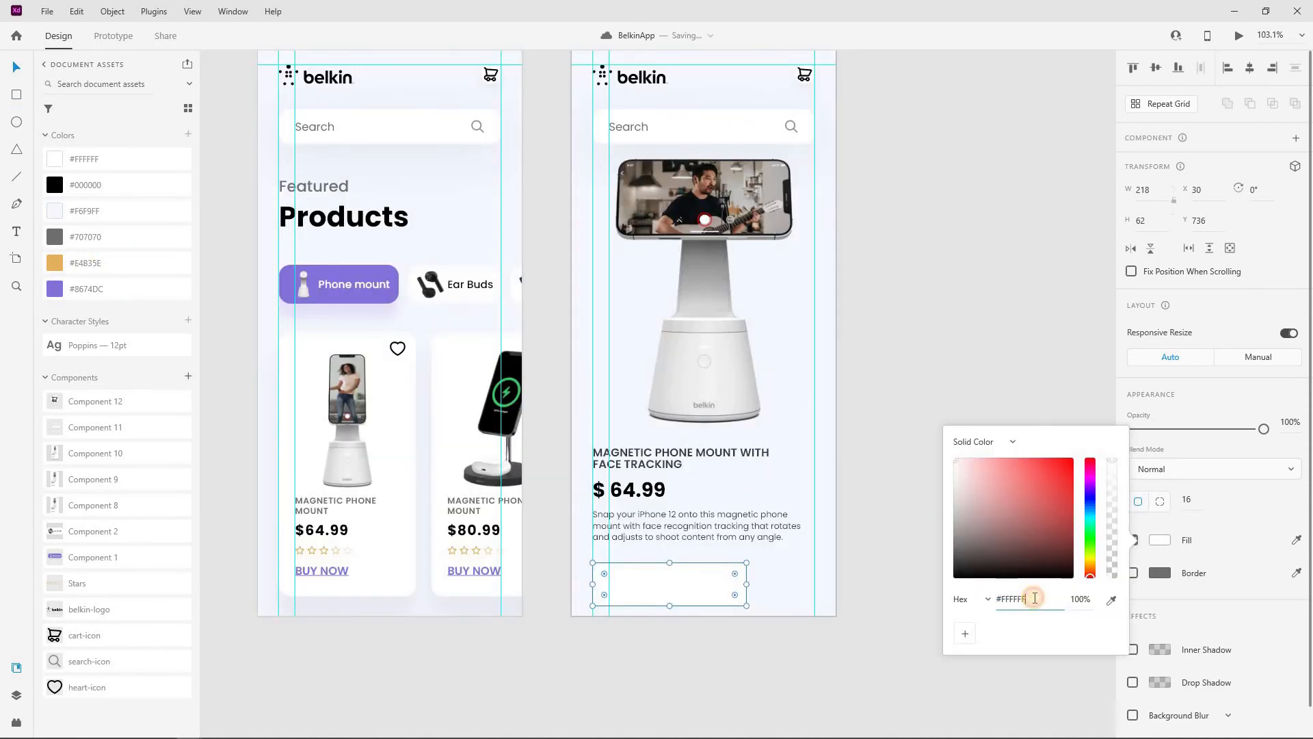
double_click(1035, 598)
type("07c294")
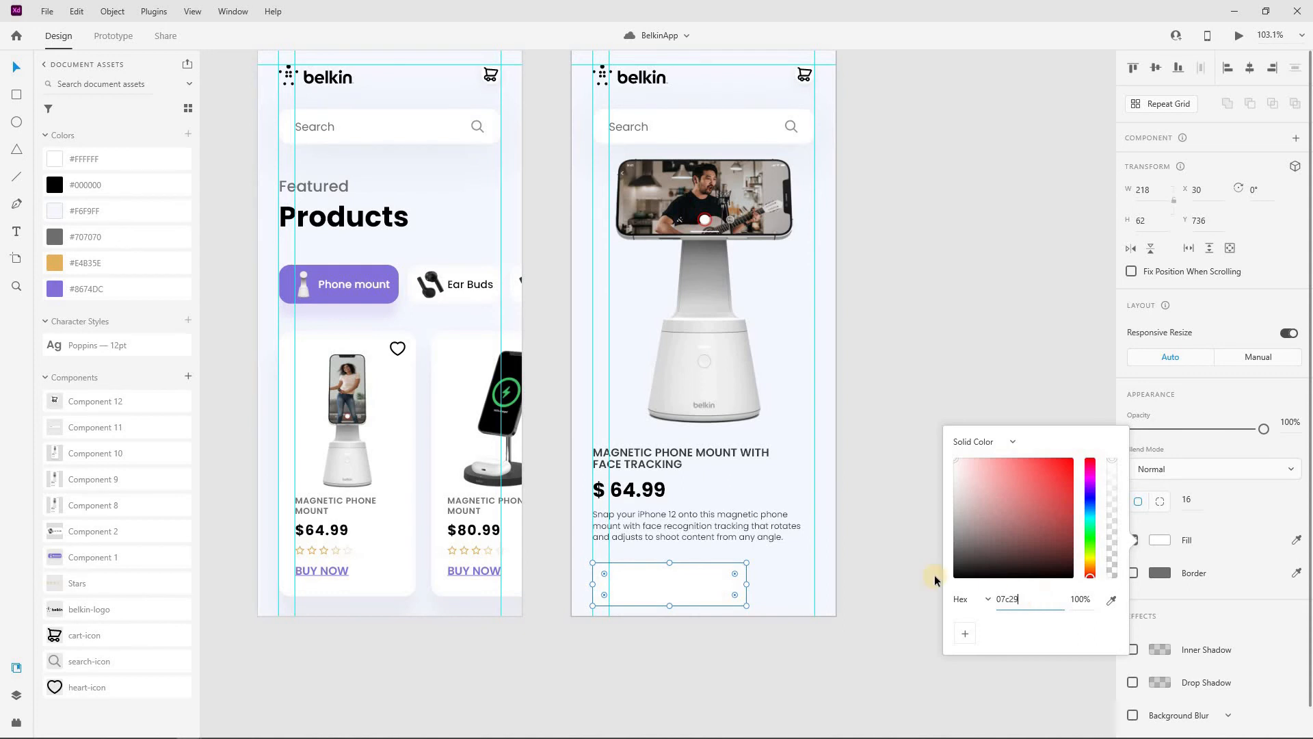
key("Return")
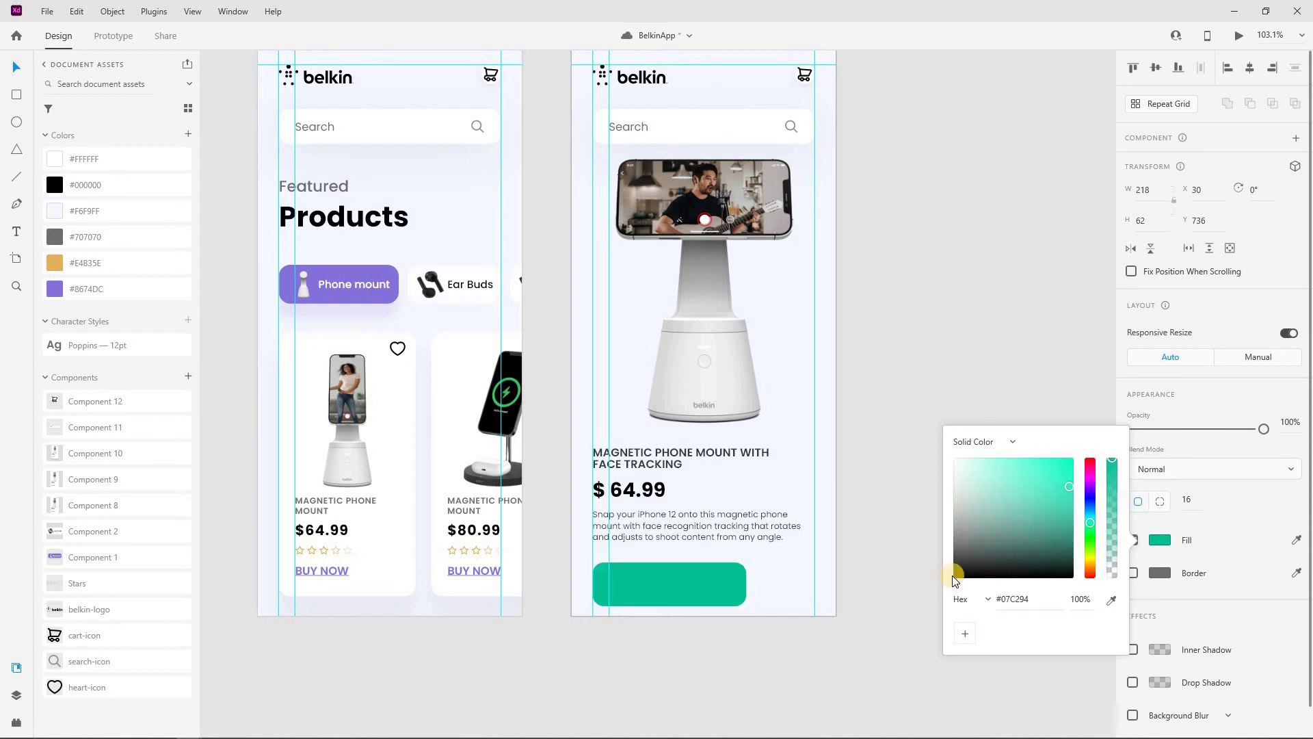
left_click(187, 134)
left_click(189, 134)
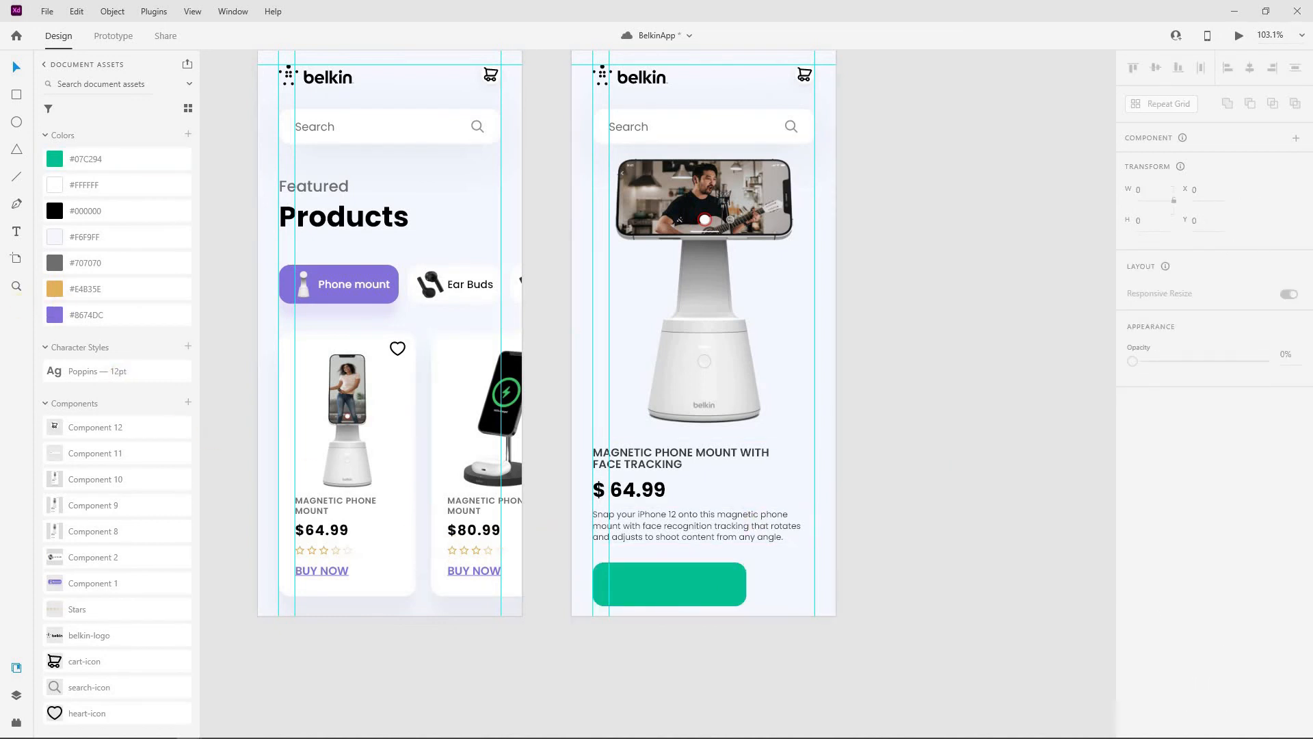
Add the text "Buy now" on the green rectangle, centre-align it and centre it horizontally within the rectangle.
left_click(17, 233)
left_click(678, 609)
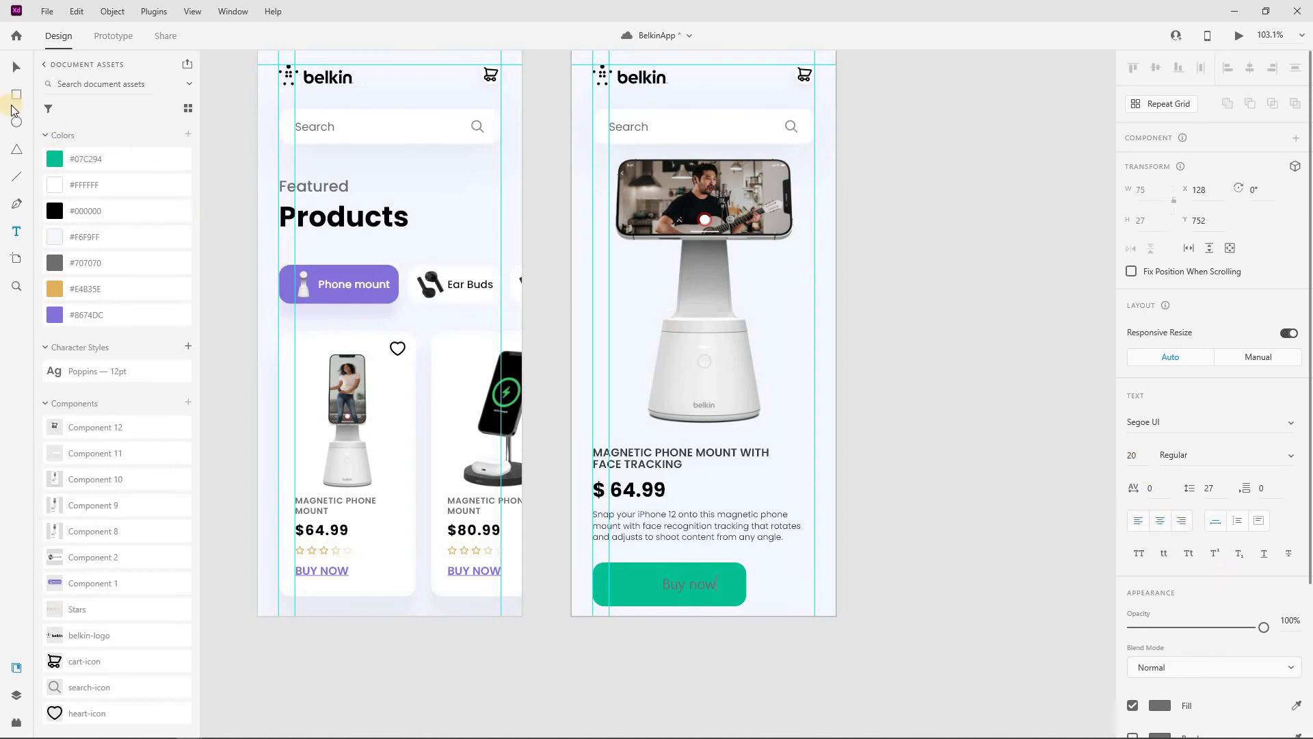
left_click(16, 66)
left_click(1160, 521)
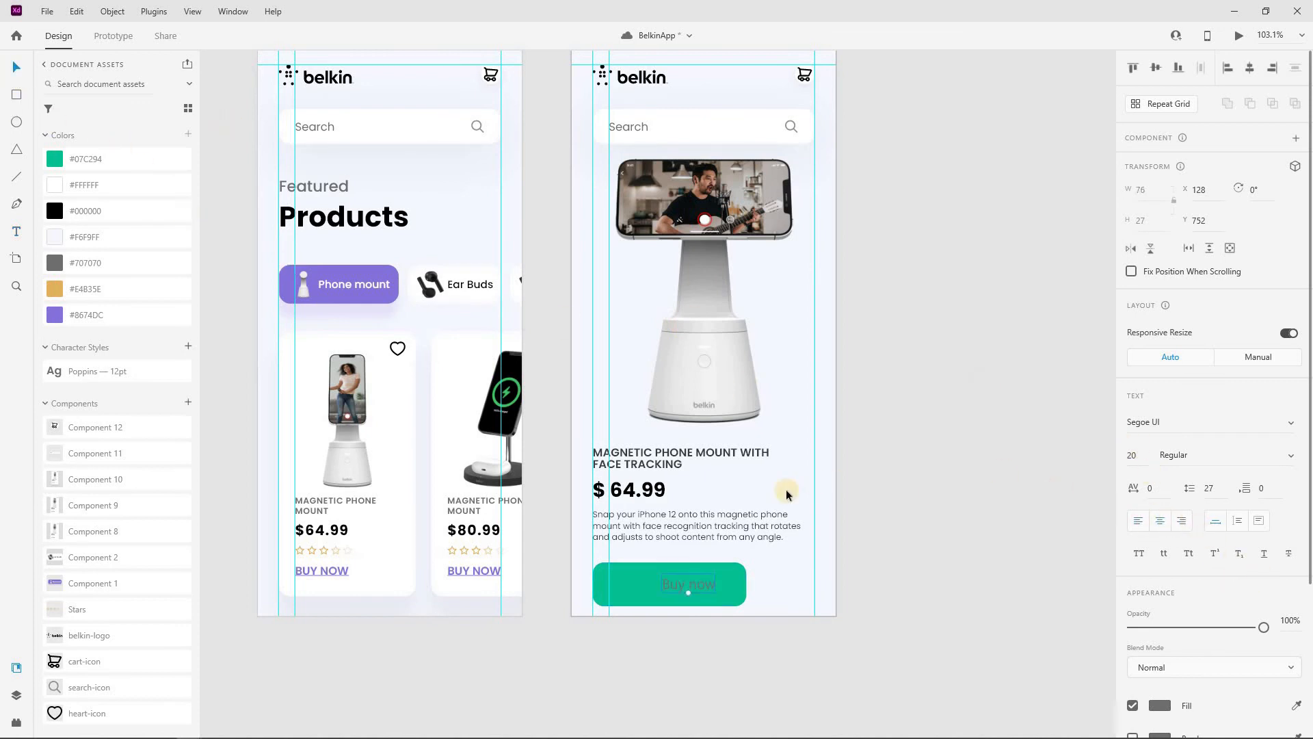
left_click(719, 568)
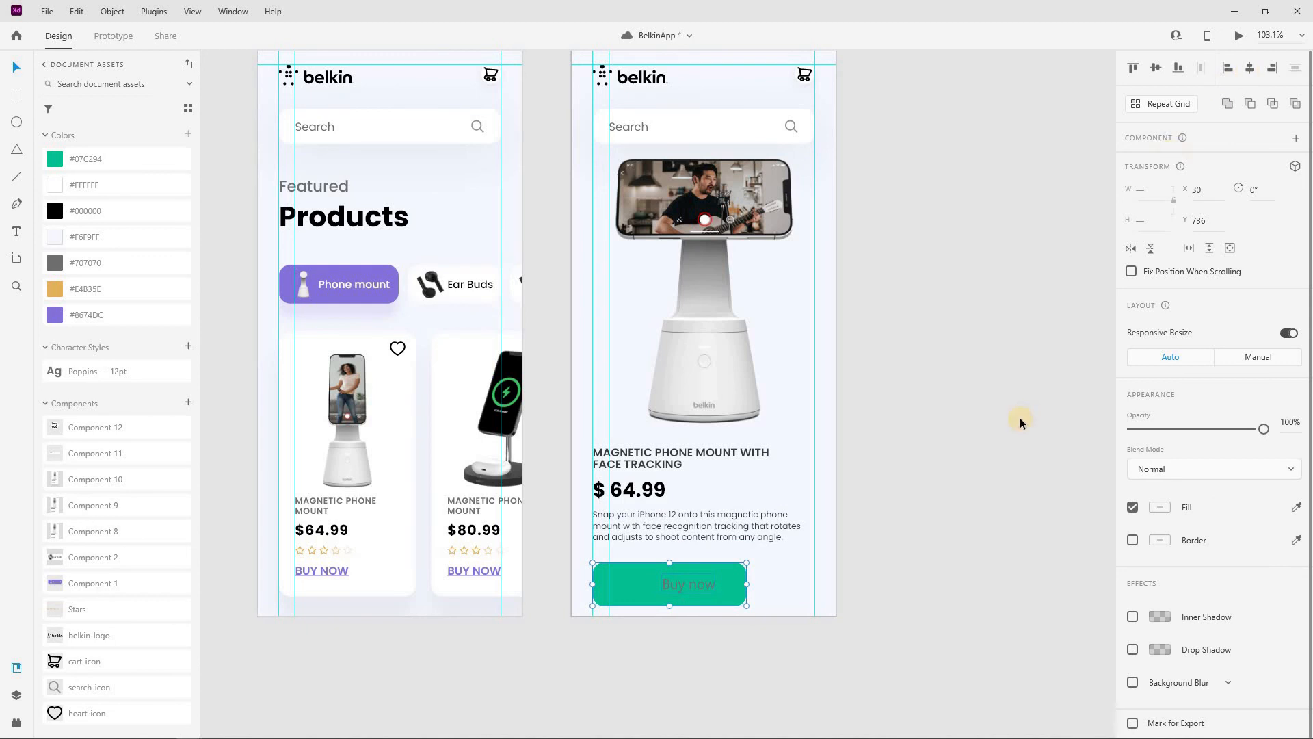
Colour the "Buy now" text #FFFFFF and set its font to Poppins Medium at size 16.
double_click(671, 583)
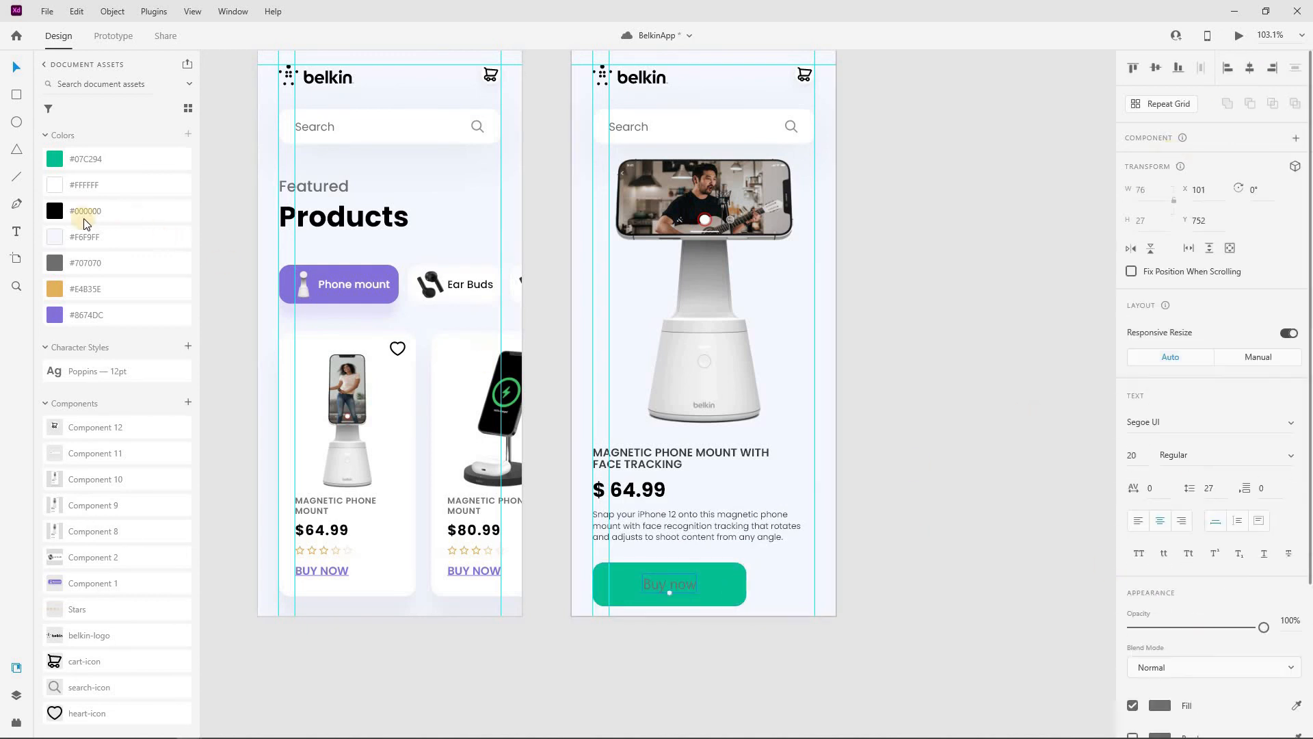
left_click(59, 186)
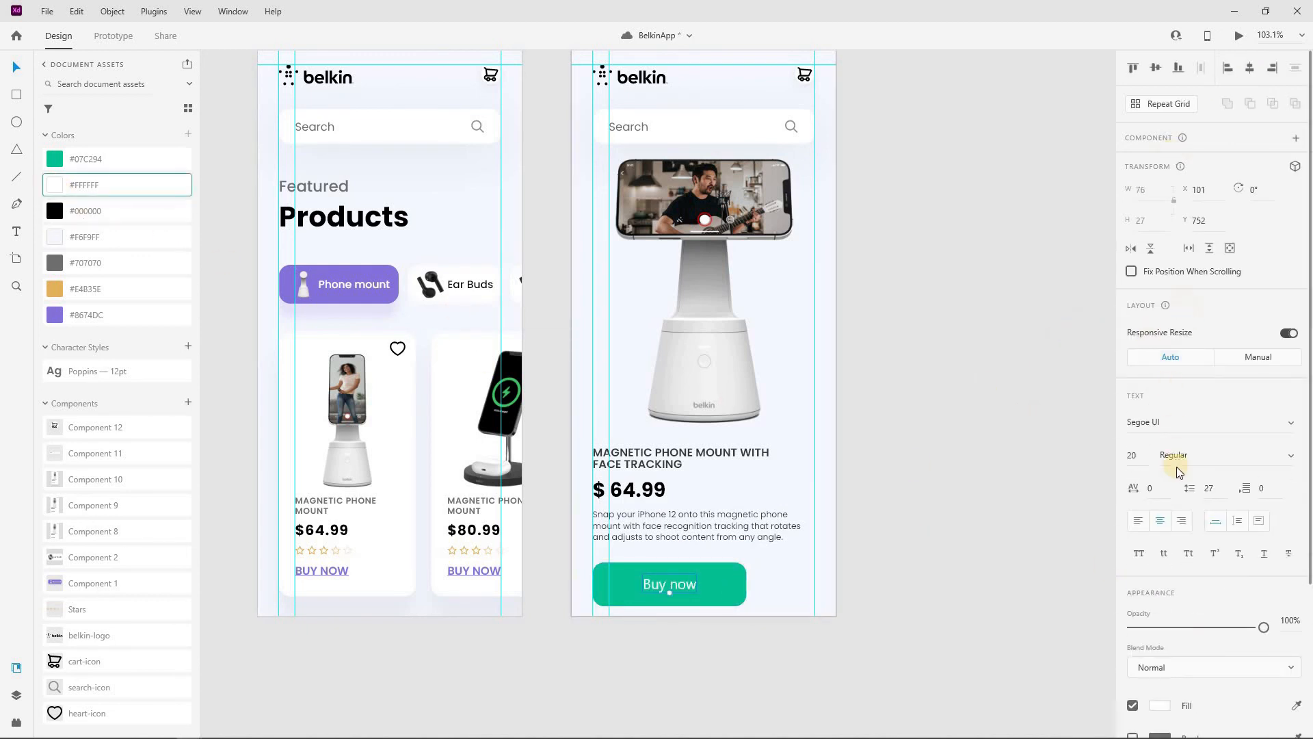
left_click(1169, 432)
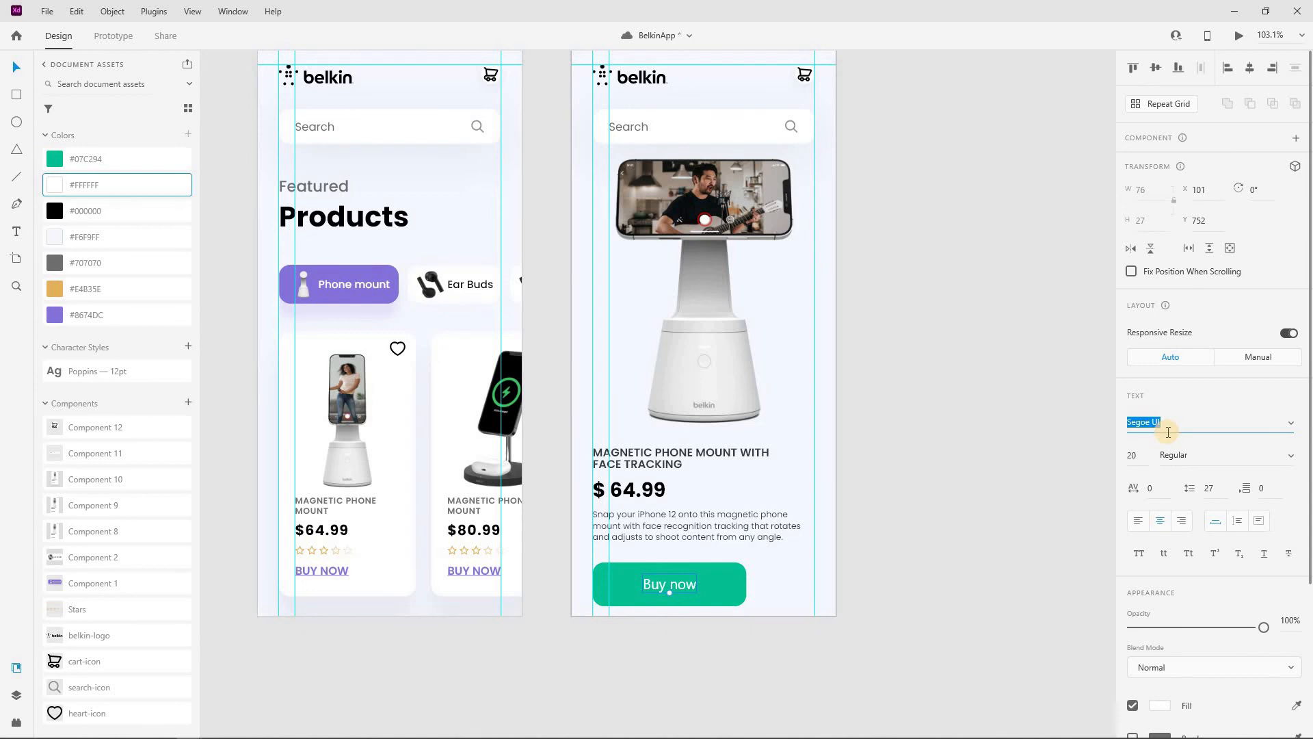
type("Poppins")
key("Return")
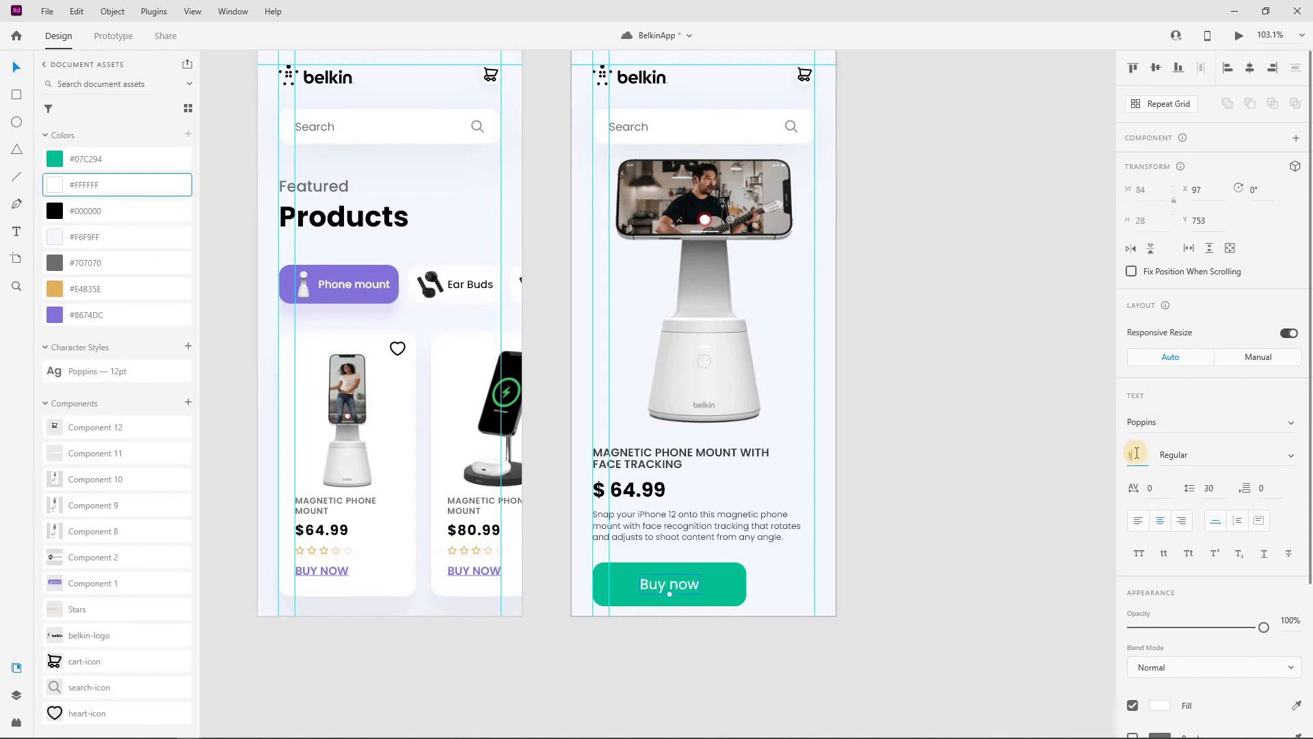
key("Return")
left_click(1220, 457)
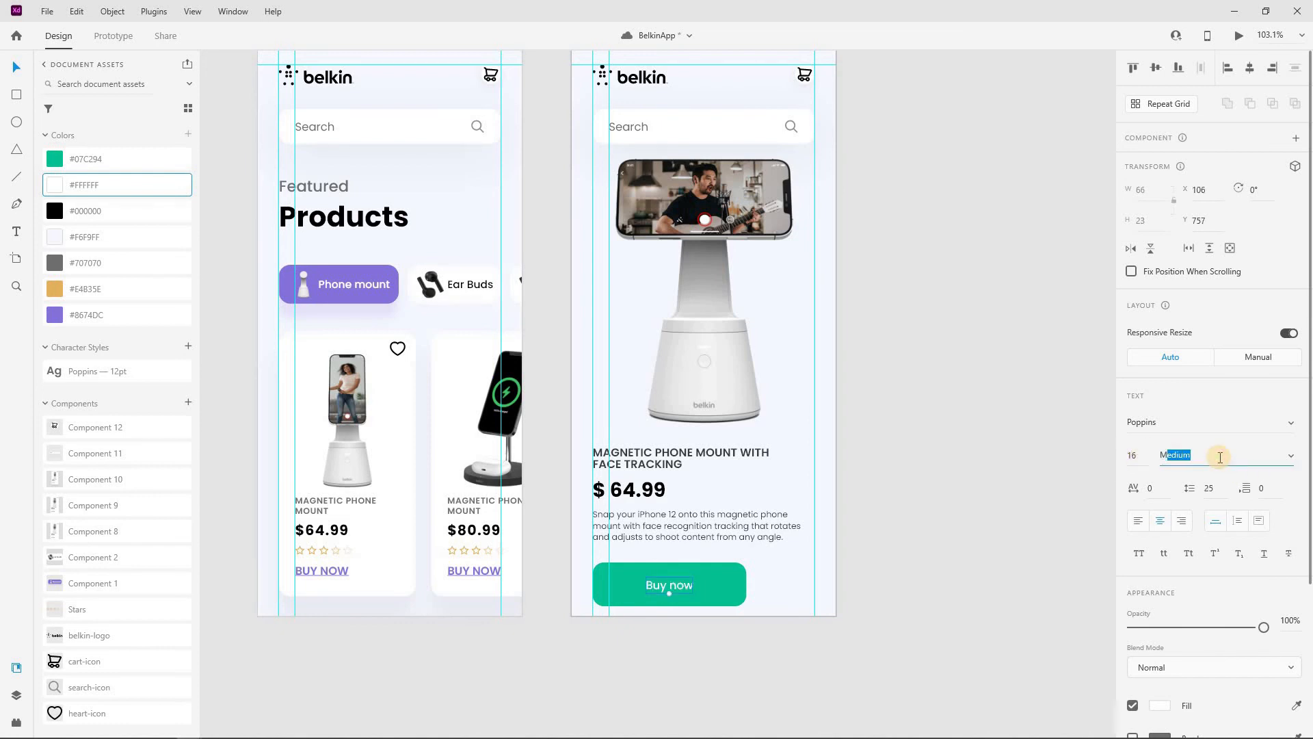
key("Return")
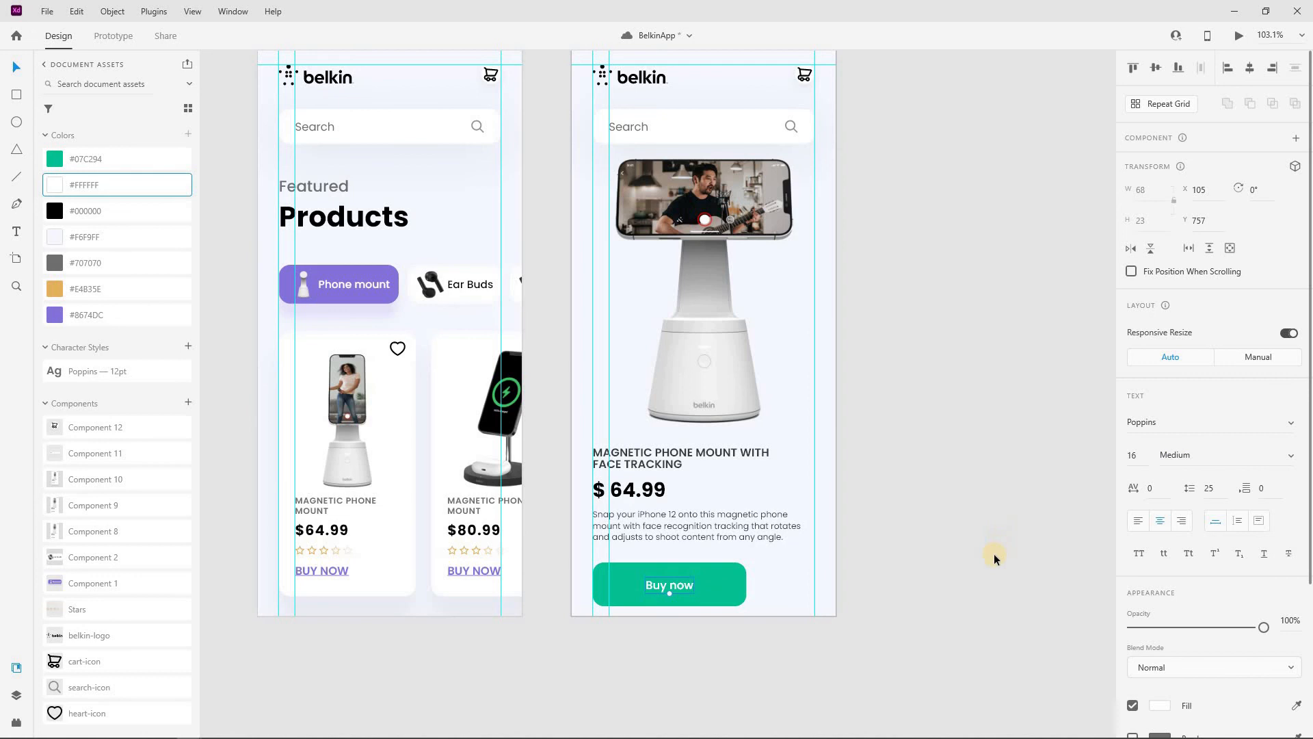
Add a drop shadow with a blur of 15 to the green rectangle behind the "Buy now" text.
left_click(773, 578)
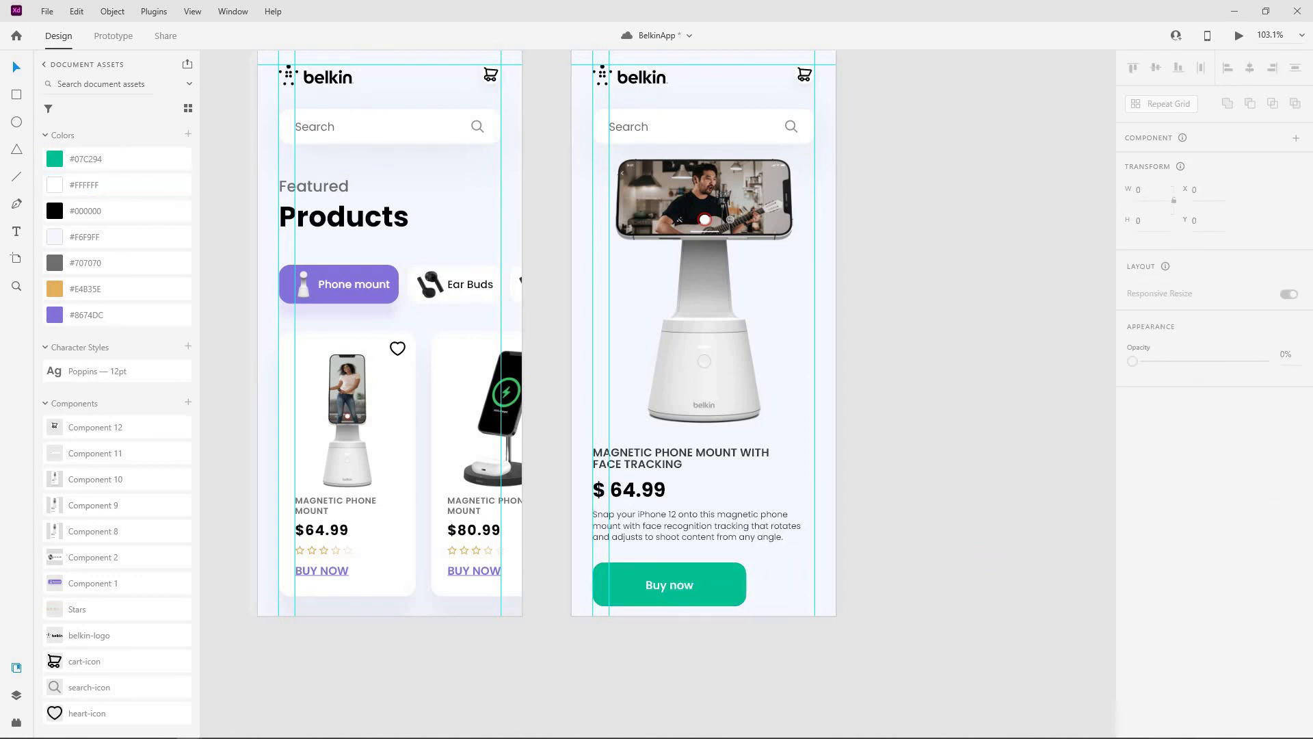
left_click(732, 583)
scroll(1158, 639, "down", 1)
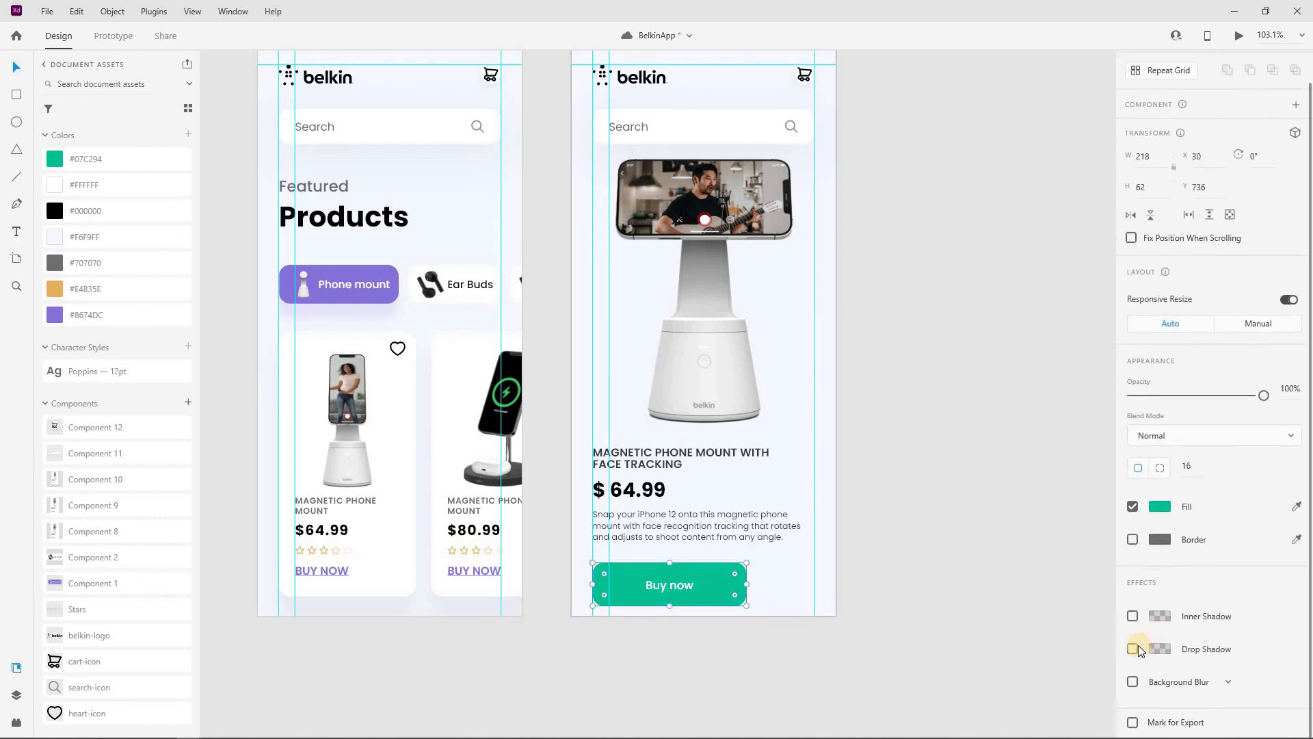
left_click(1133, 648)
scroll(1229, 650, "down", 1)
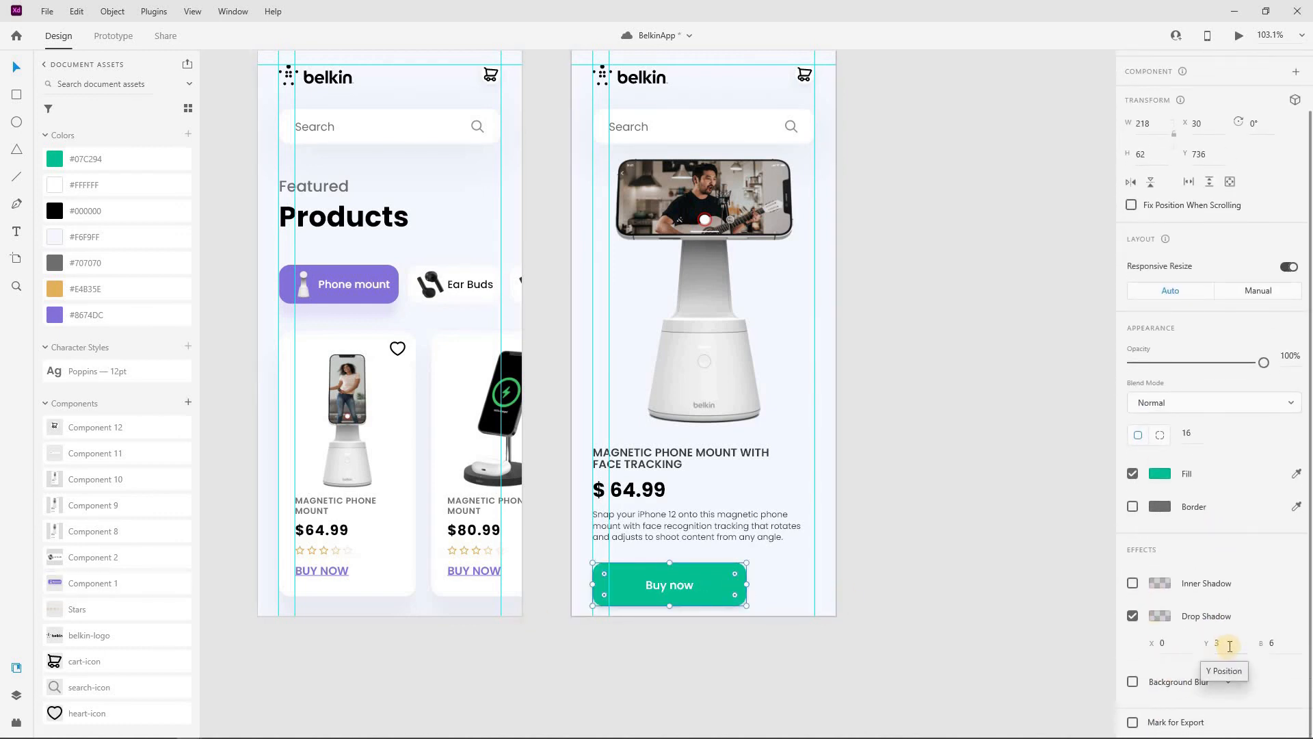
left_click(1285, 644)
type("15")
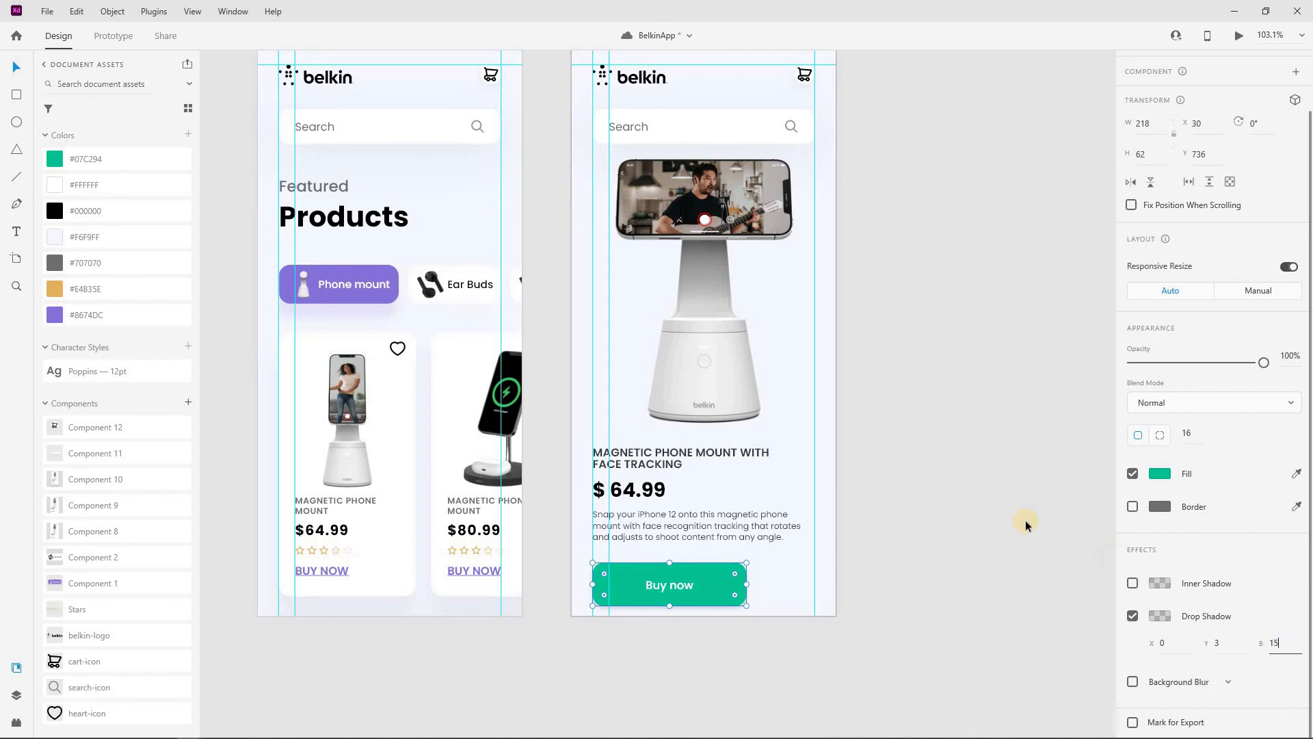
left_click(1161, 617)
left_click(609, 588)
left_click(610, 588)
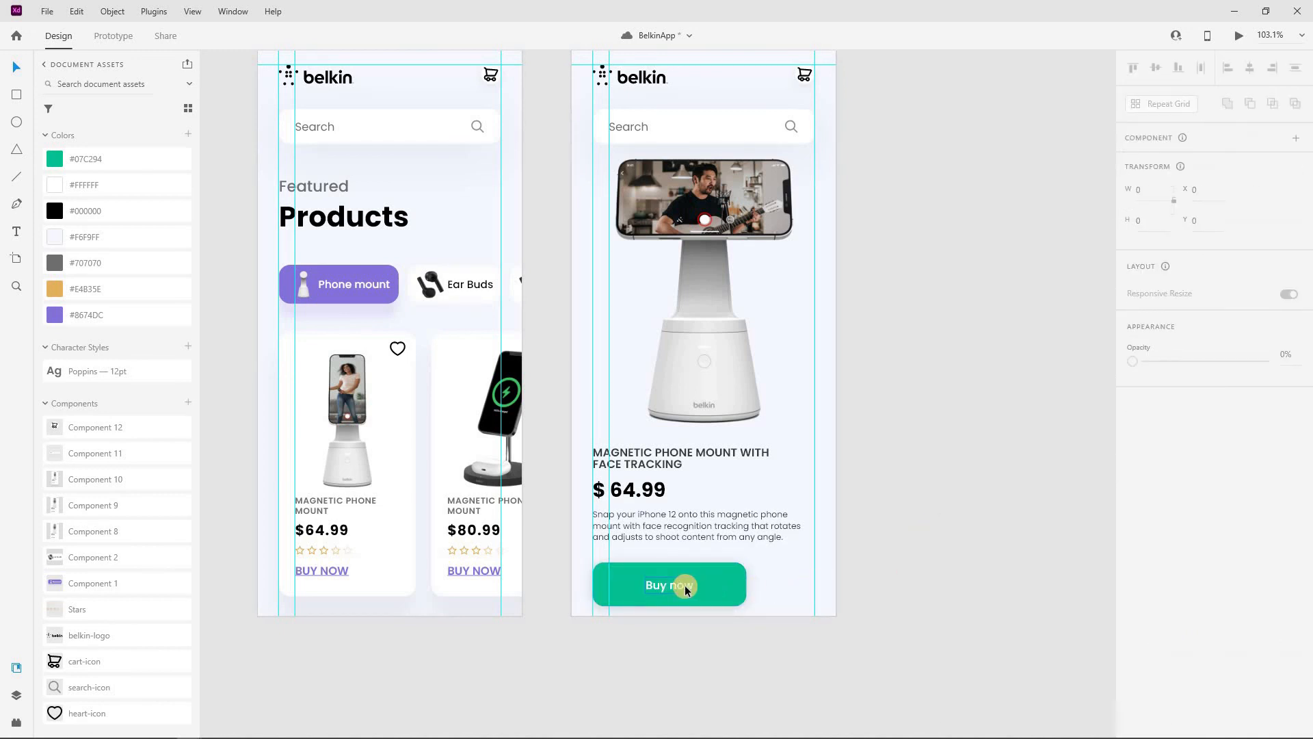
Turn the green rectangle and its "Buy now" text into a component and move it up 10 px.
left_click(715, 582)
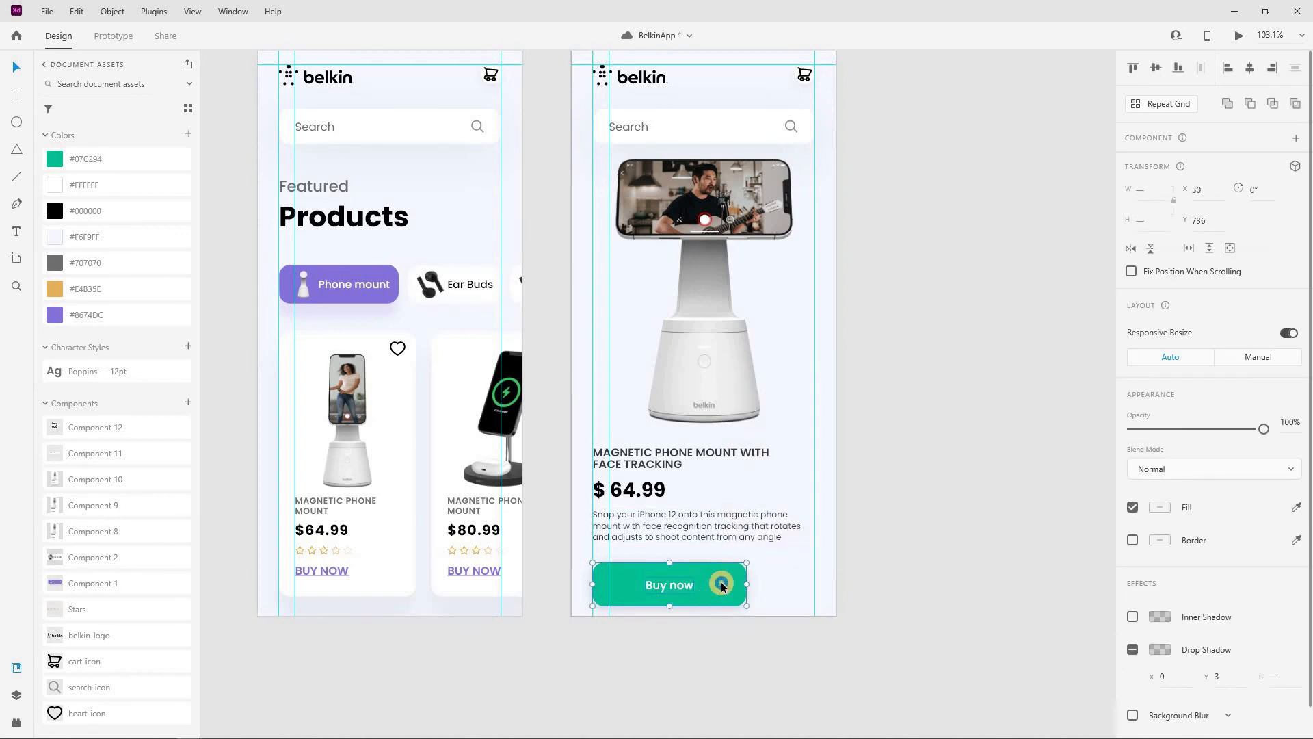
right_click(710, 600)
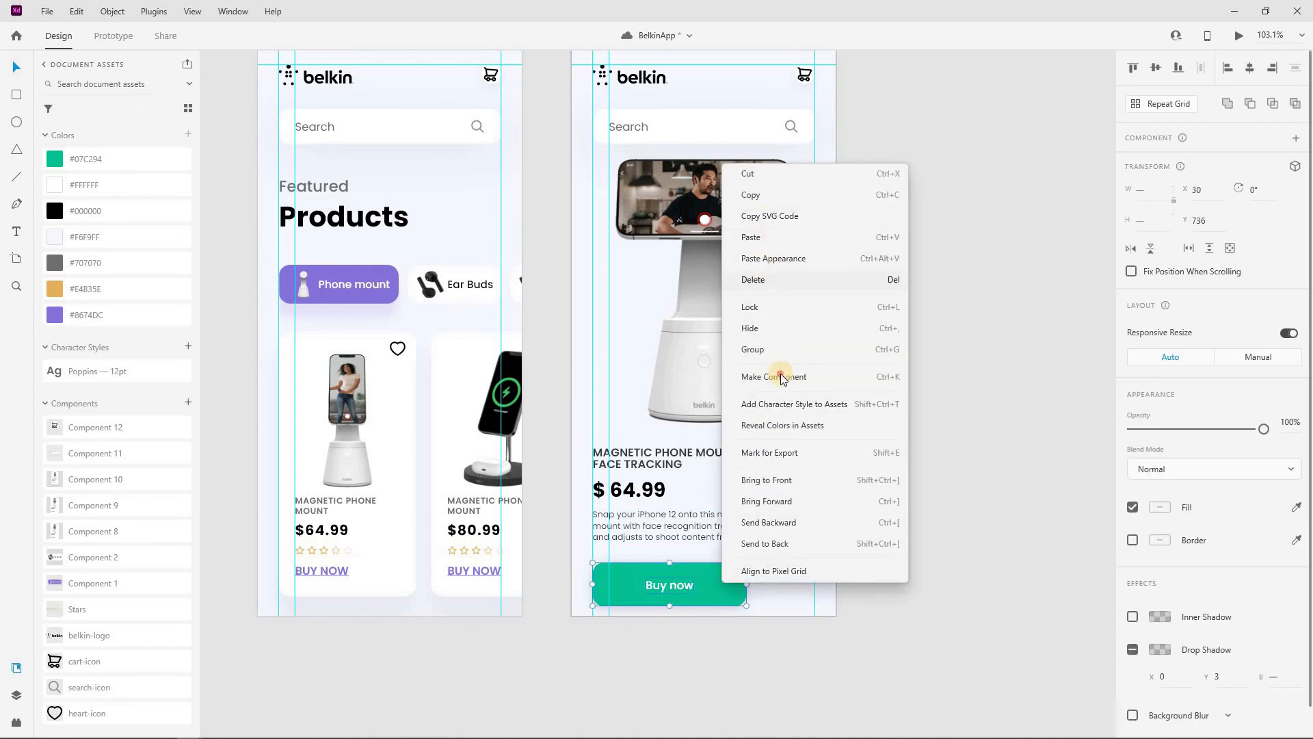
left_click(774, 377)
left_click(641, 580)
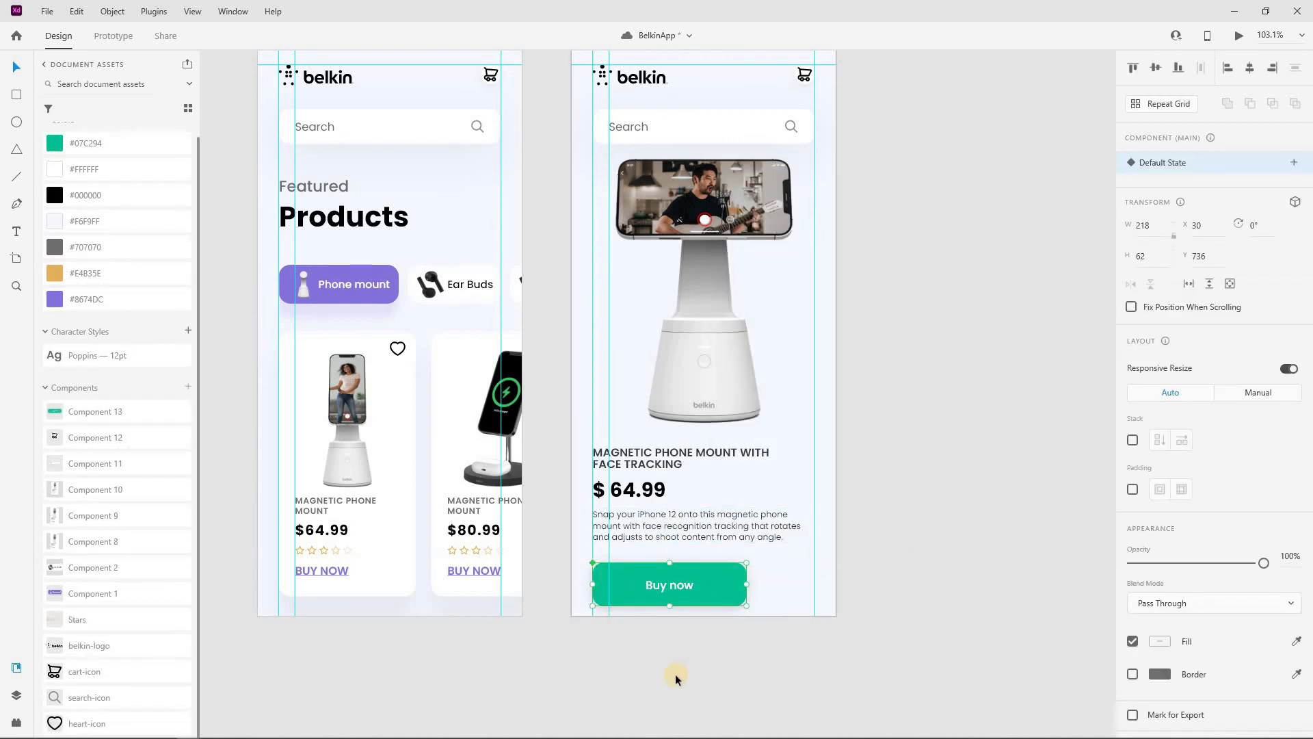
key("shift+Up")
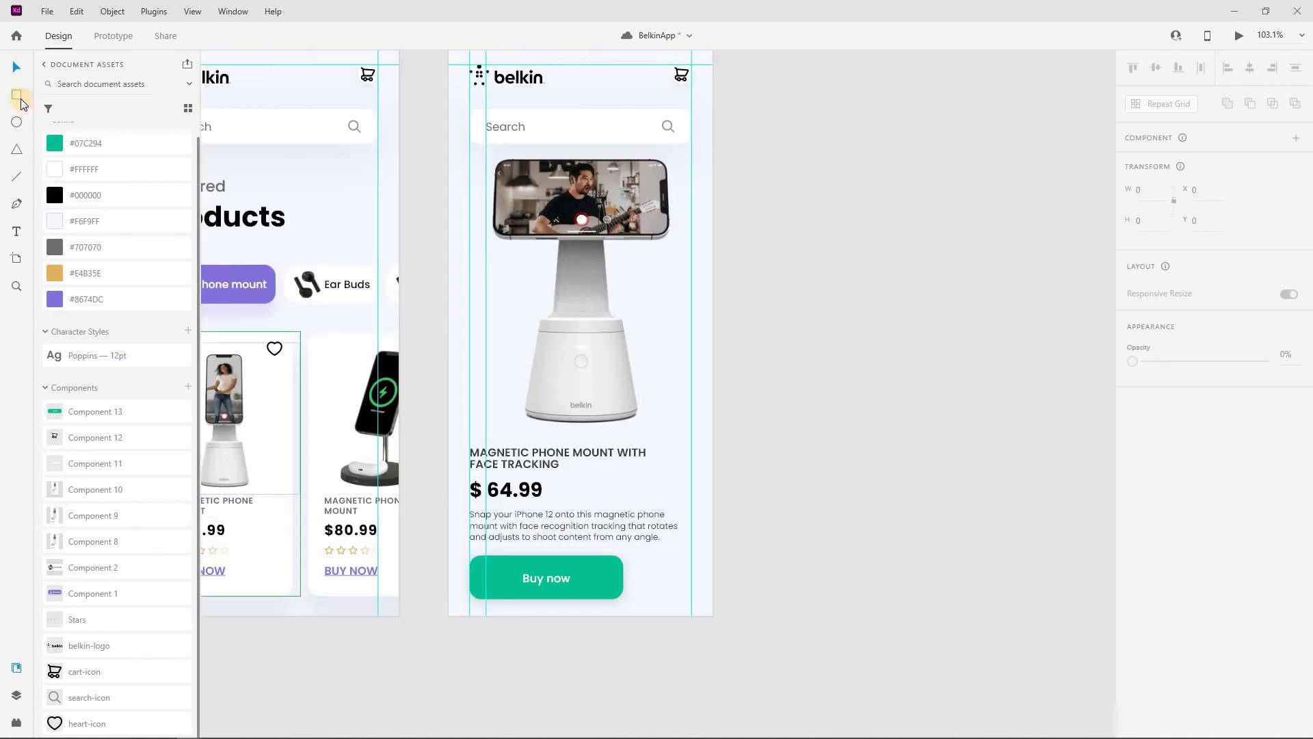
Draw a rectangle beside the Buy now button, size it to 66 by 62 and round its corners to 16.
left_click(21, 99)
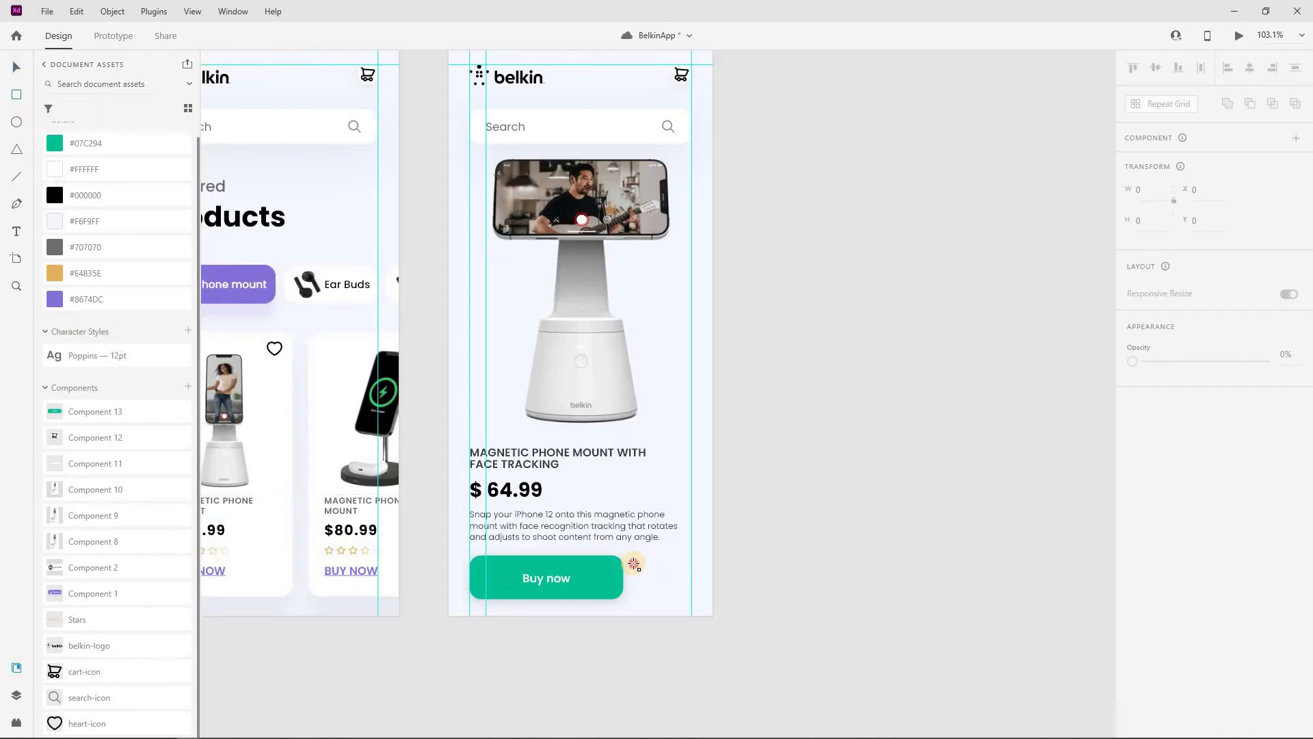
mouse_move(634, 560)
left_mouse_down()
mouse_move(691, 599)
mouse_move(641, 581)
left_mouse_up()
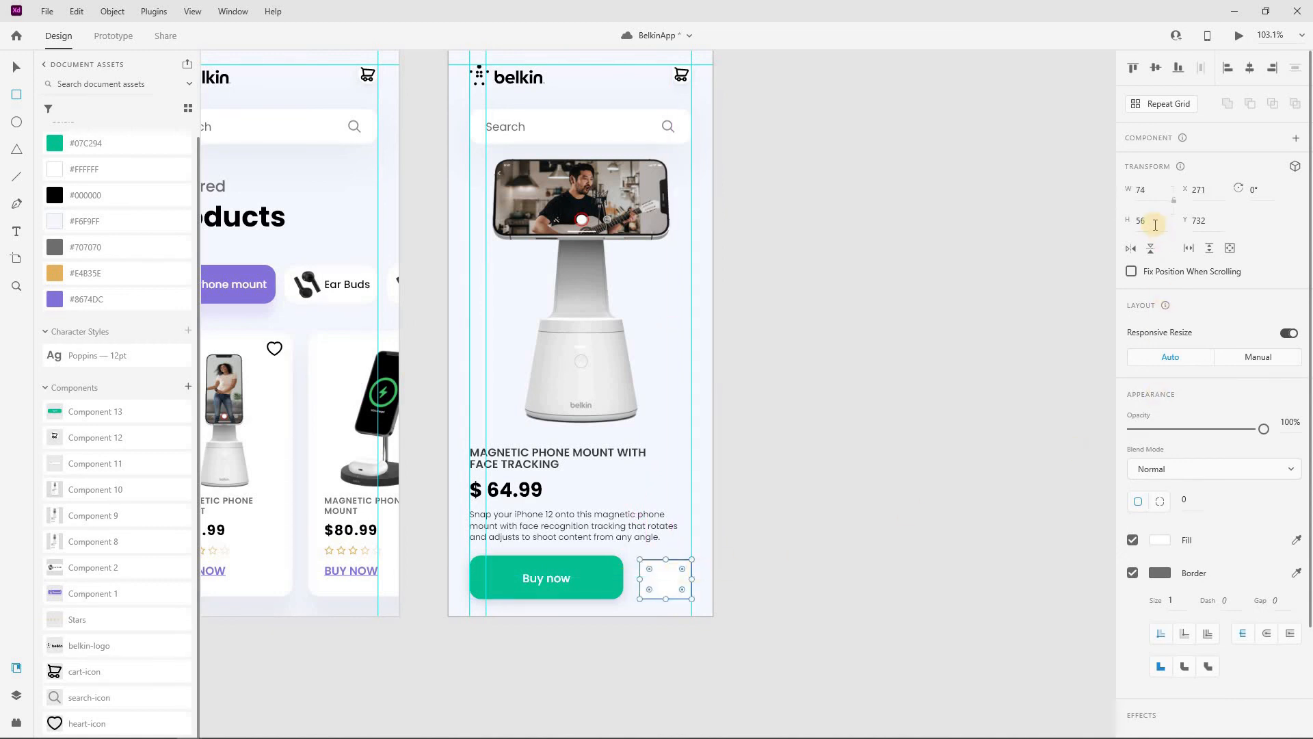
left_click(1153, 191)
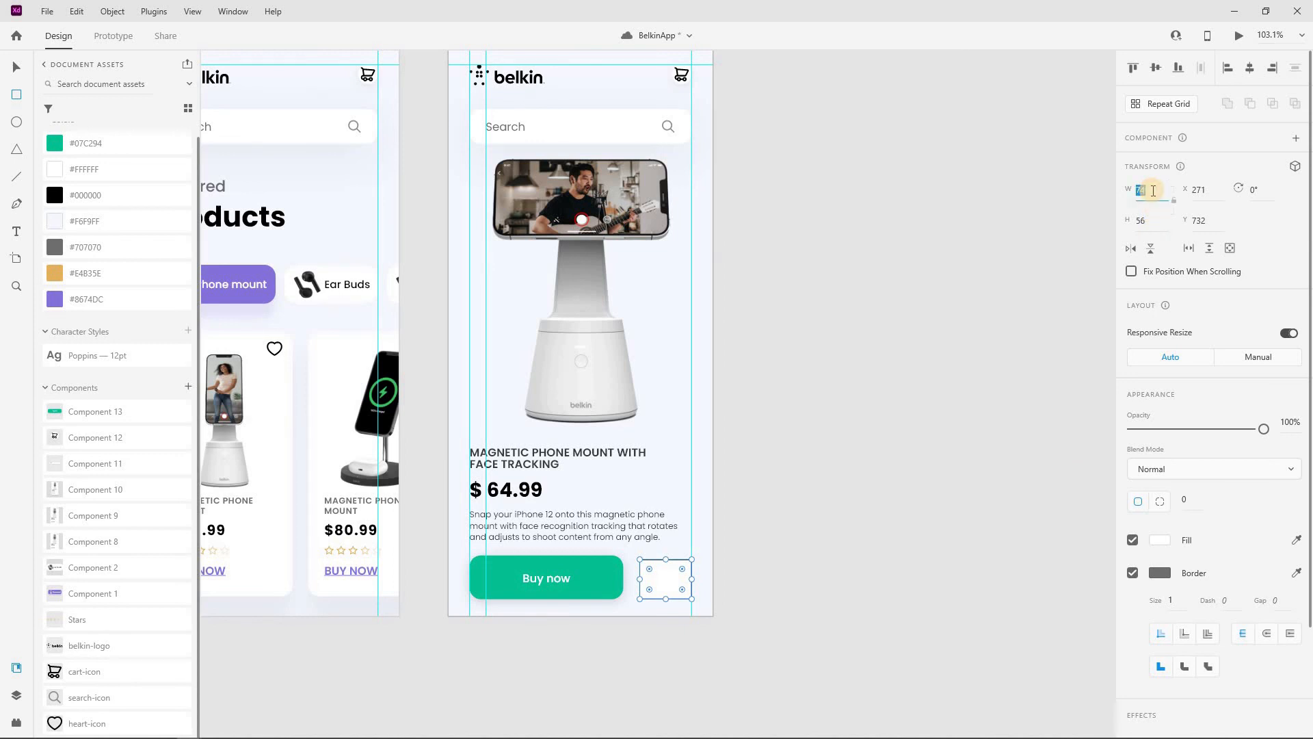
left_click(1147, 220)
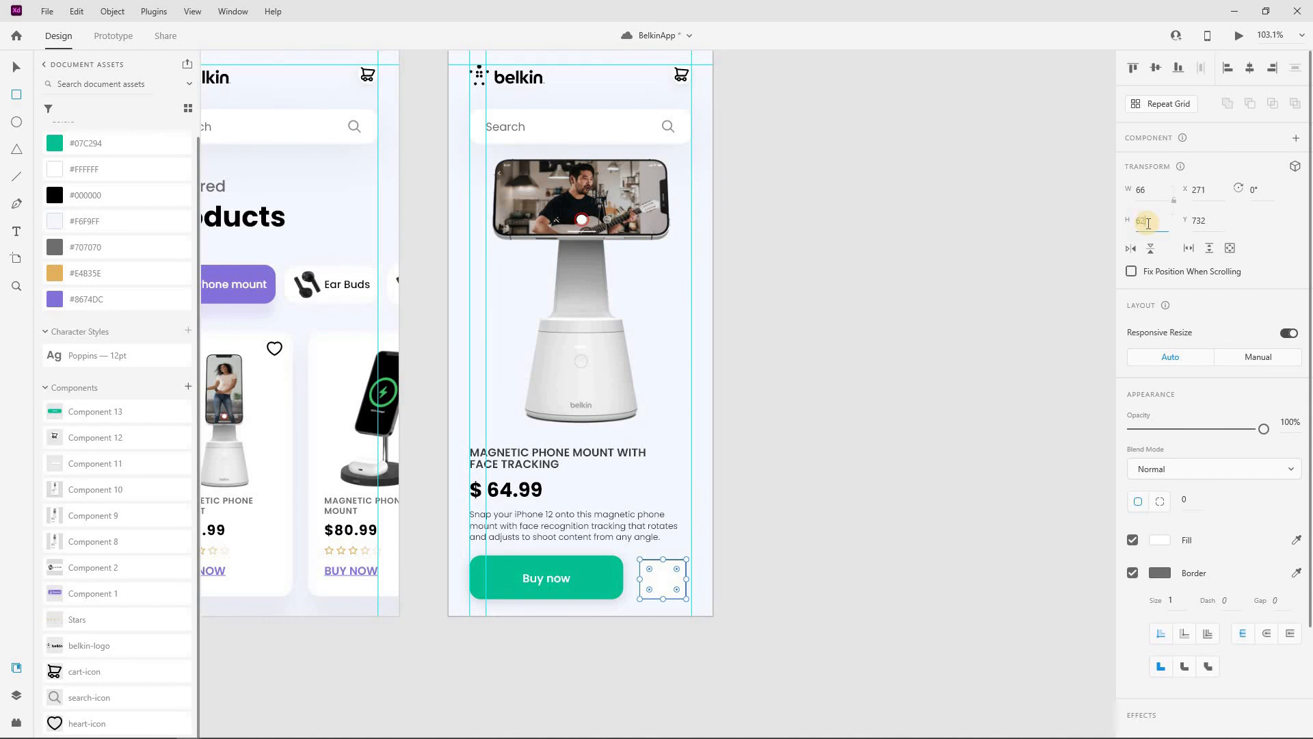
type("62")
key("Return")
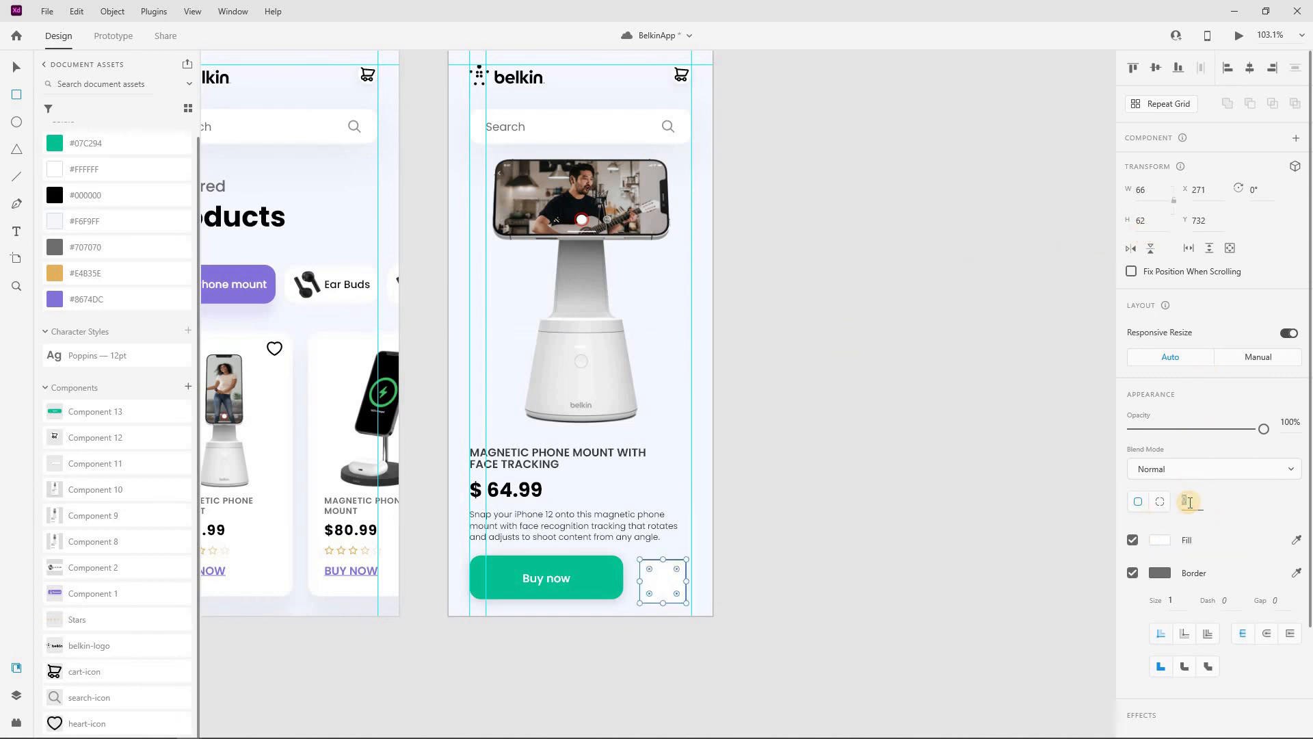
left_click(1191, 503)
type("16")
key("Return")
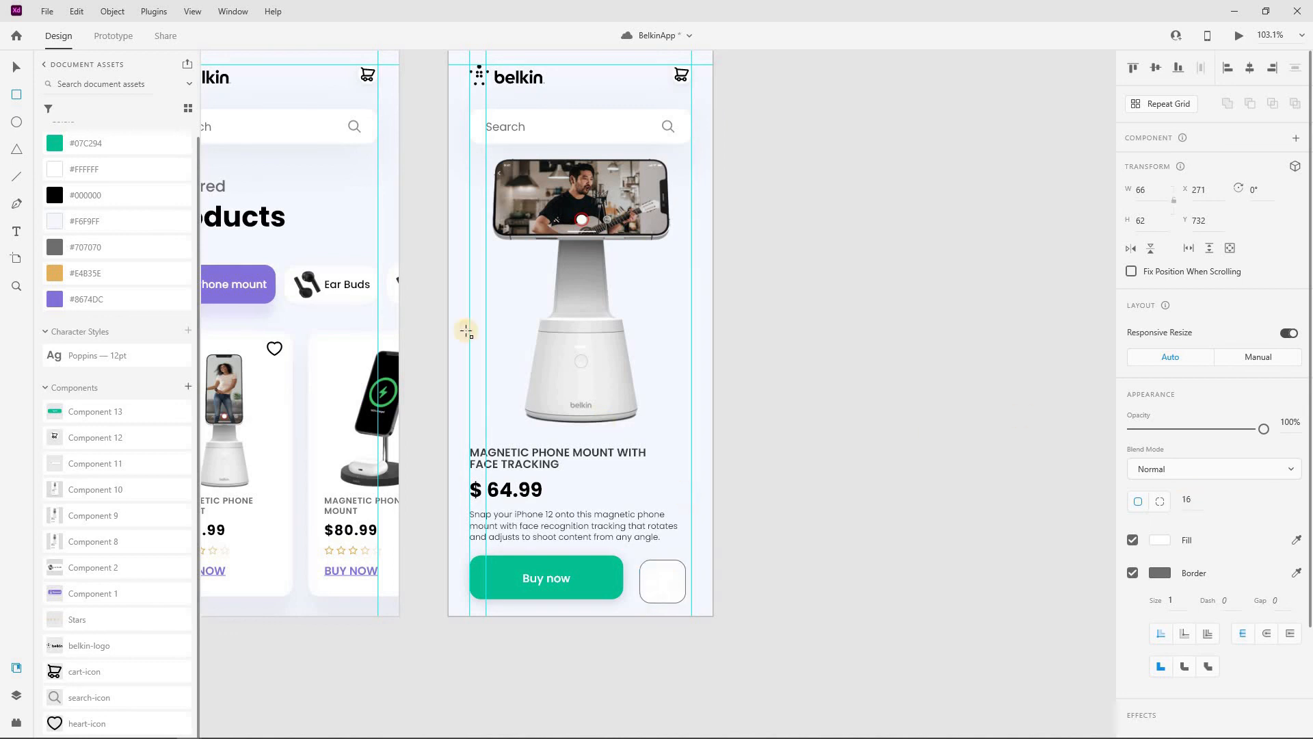
Move the small rounded rectangle to X 279, Y 726, level with the Buy now button, and remove its fill.
left_click(17, 67)
scroll(663, 583, "up", 6)
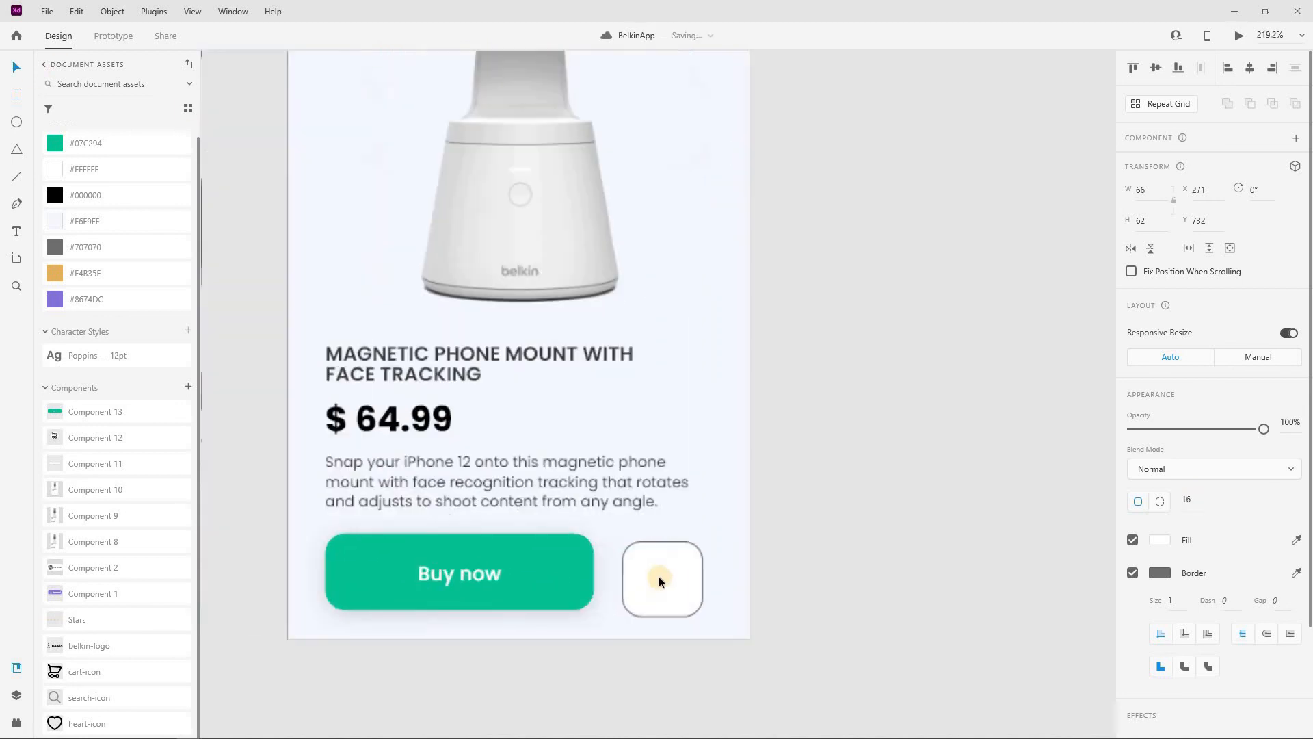
left_click_drag(659, 569, 676, 564)
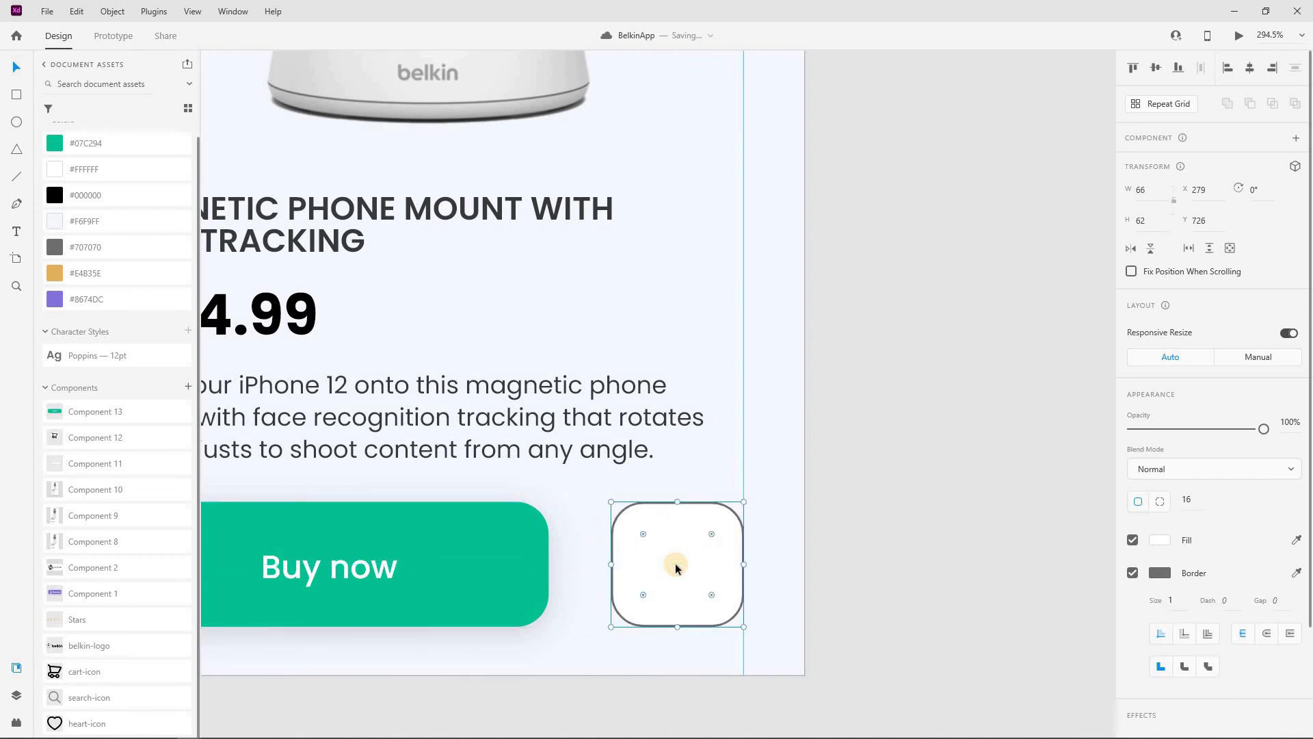
left_click(1133, 539)
Place the heart-icon component inside the outlined rectangle, enlarge it to 24 wide and centre it vertically.
scroll(665, 564, "down", 3)
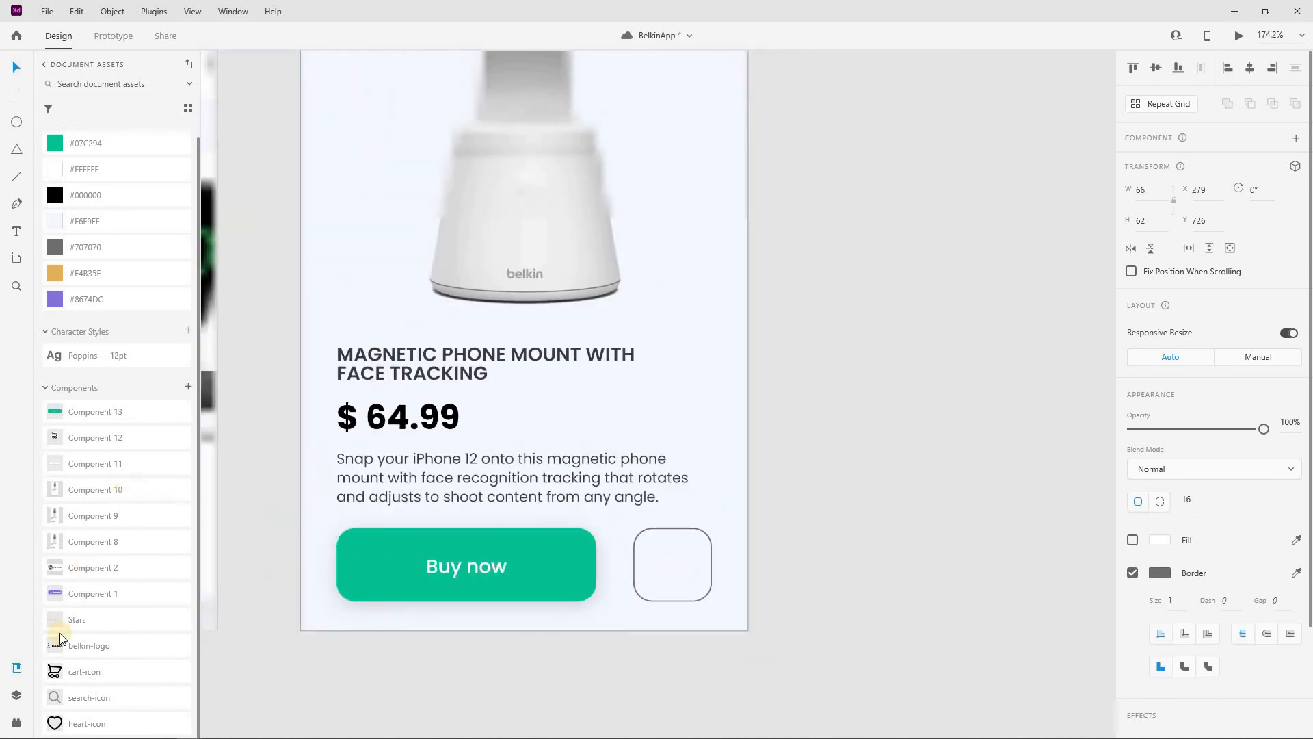
left_click_drag(55, 723, 683, 564)
scroll(677, 562, "up", 5)
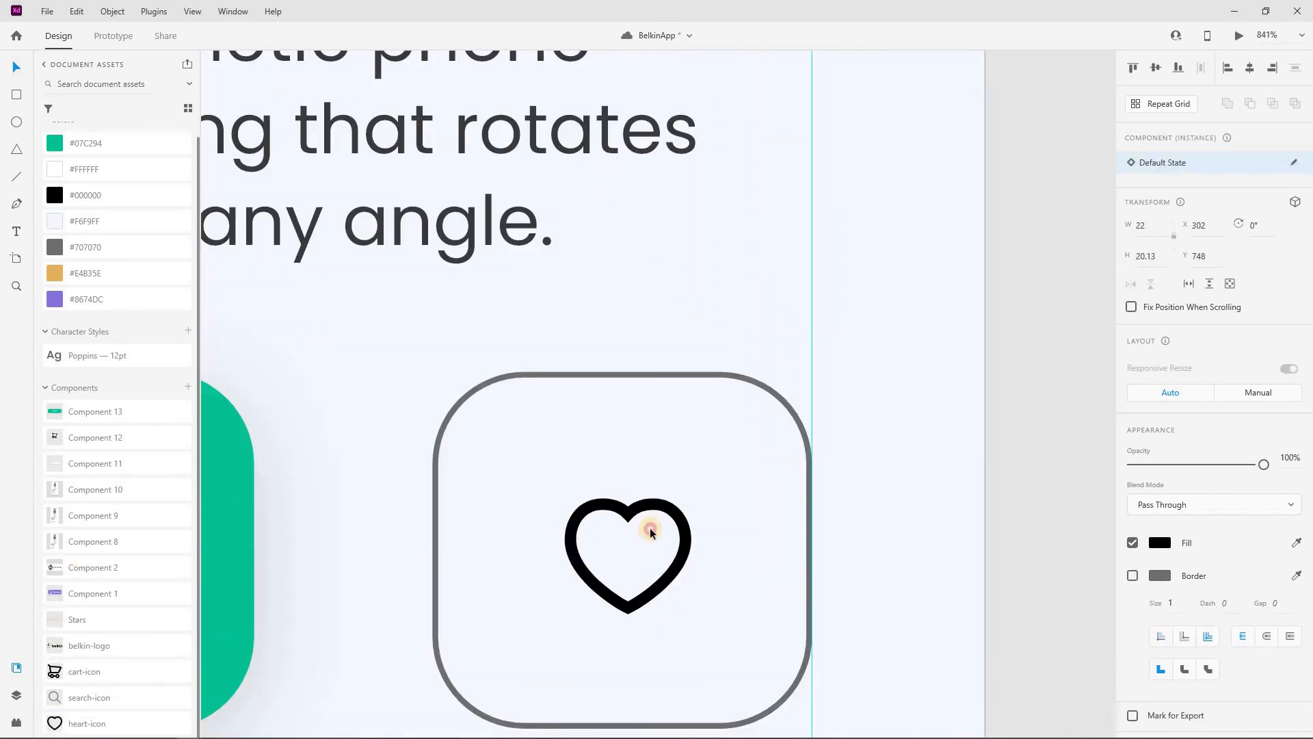
left_click(651, 533)
left_click_drag(691, 613, 698, 618)
scroll(637, 582, "down", 4)
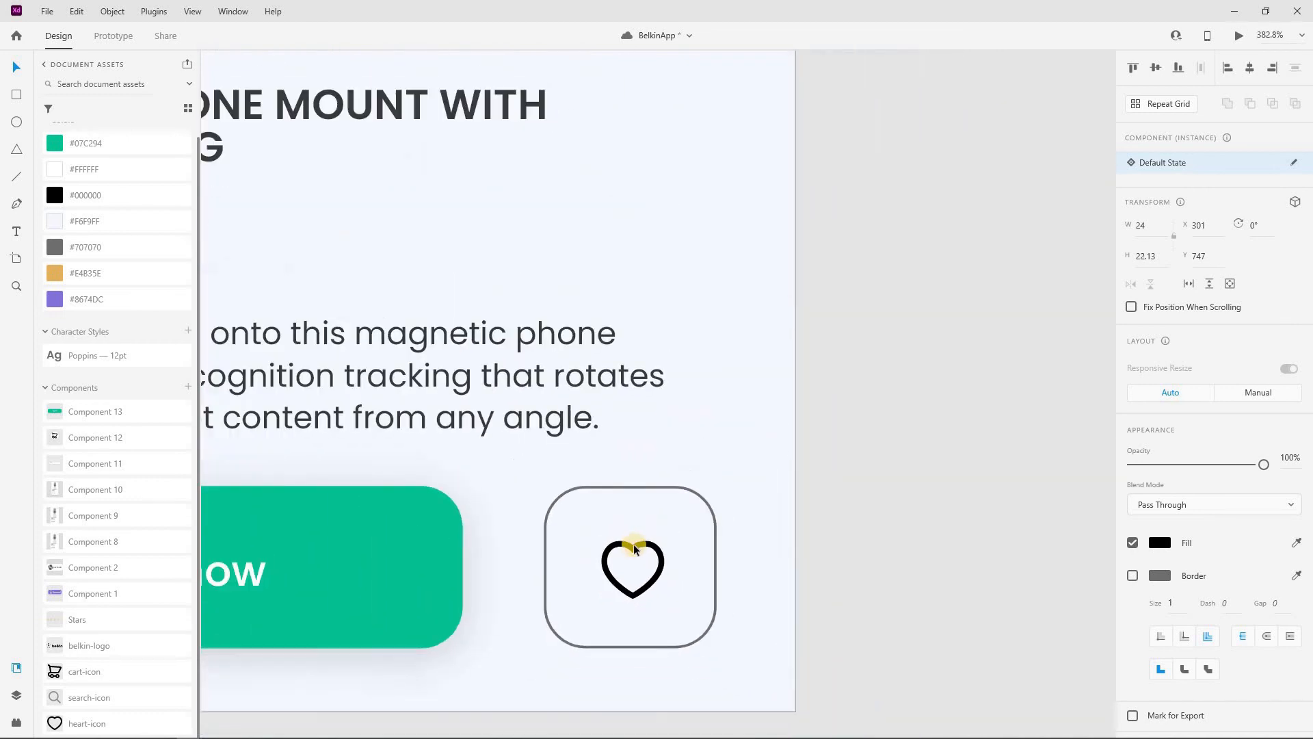
left_click_drag(634, 547, 634, 544)
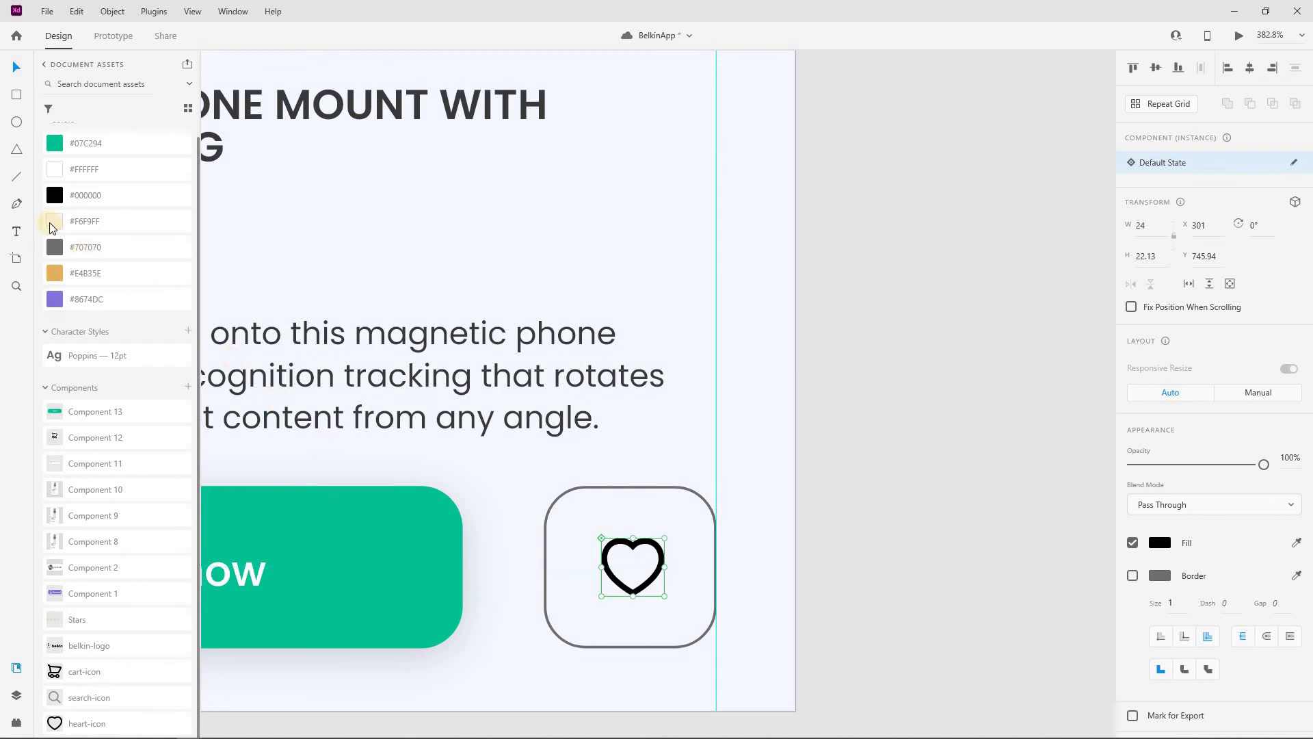
Colour the heart icon #707070 and centre it horizontally within the outlined rectangle.
left_click(88, 249)
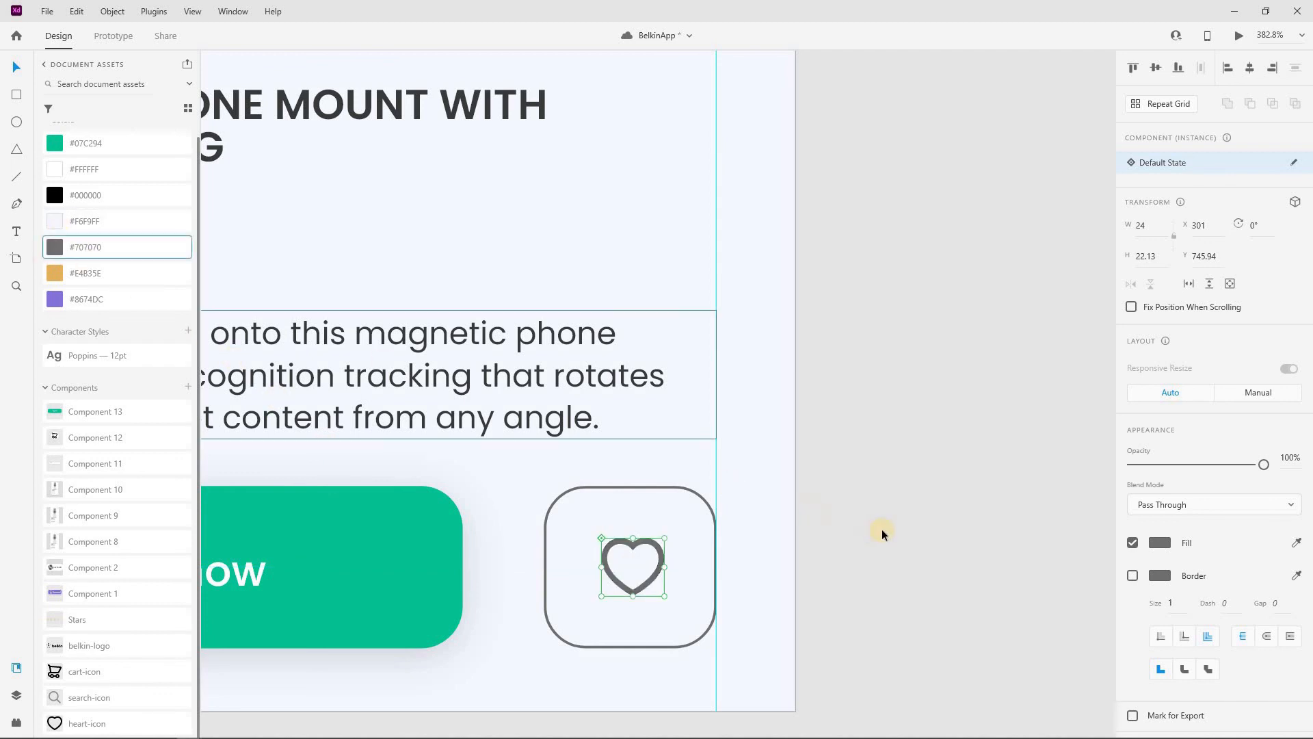
left_click(653, 550)
left_click(658, 545)
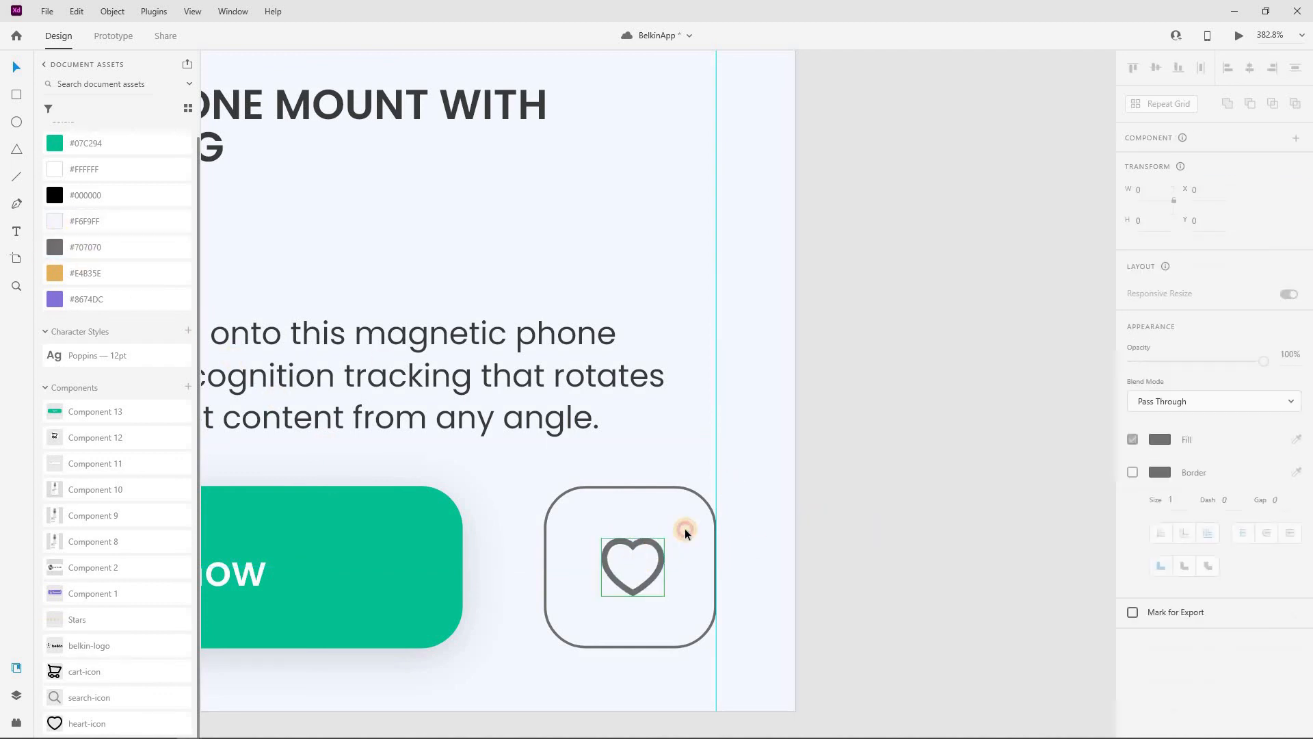
left_click(695, 492, "shift")
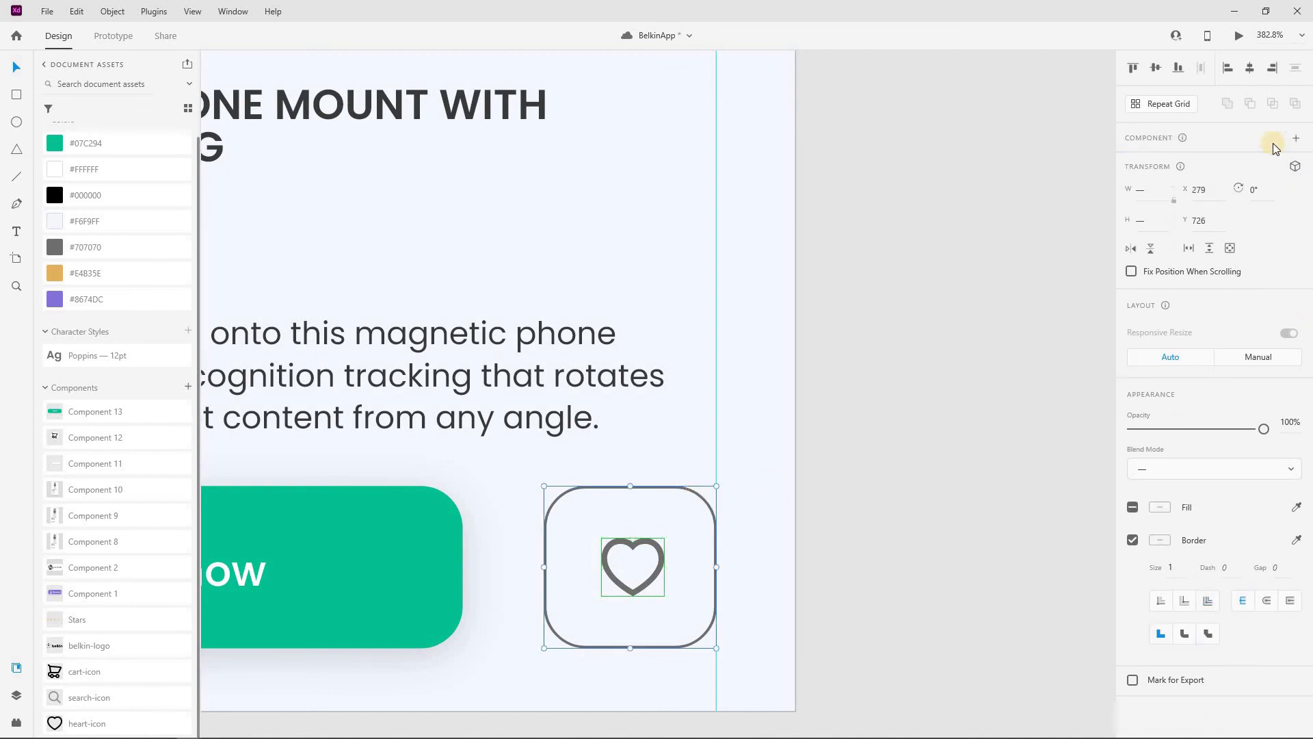
left_click(1250, 68)
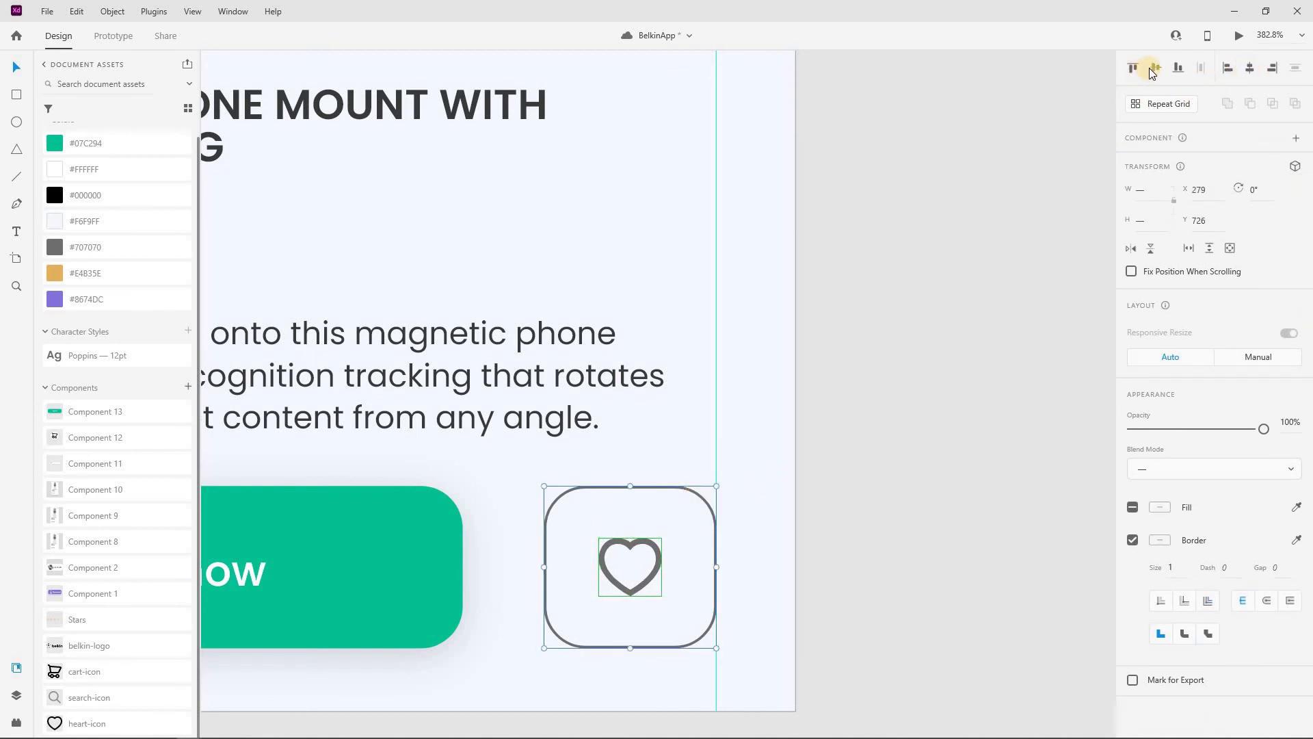
left_click(759, 532)
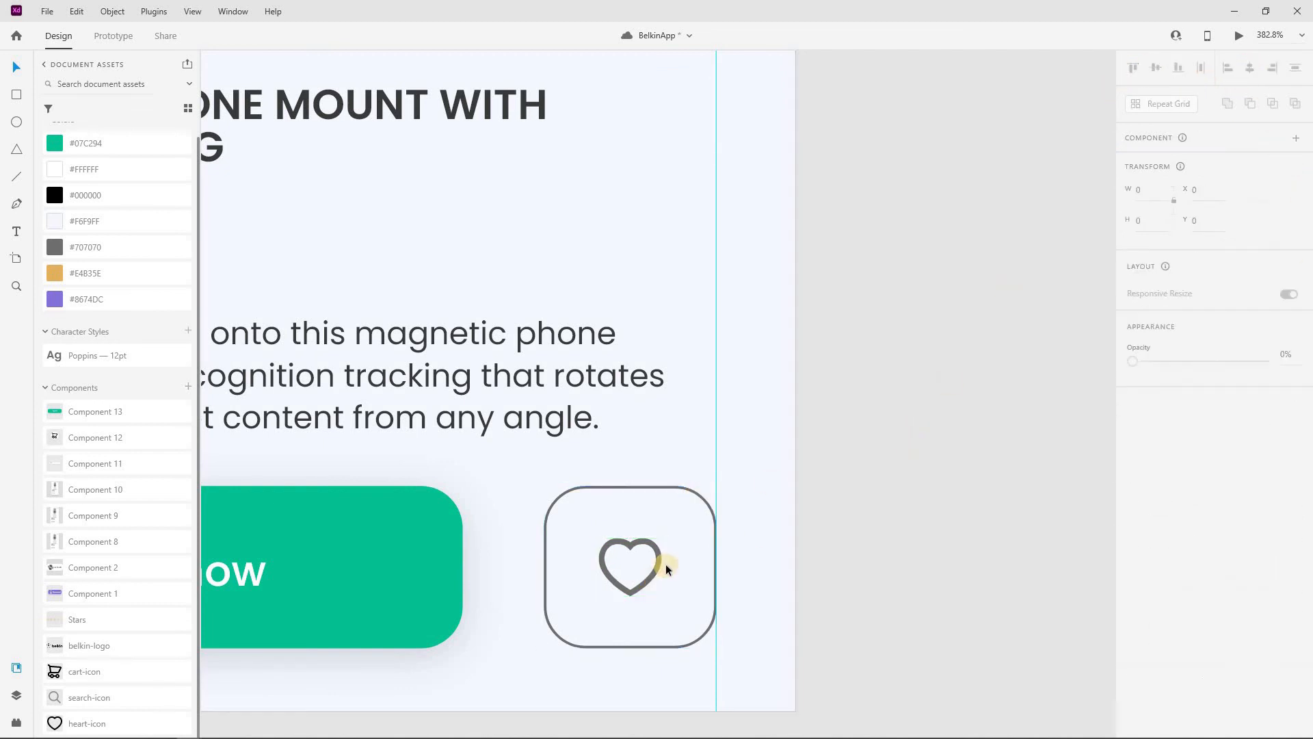
Turn the heart icon and its outlined rectangle into a single component.
scroll(666, 564, "down", 5)
left_click_drag(750, 531, 621, 608)
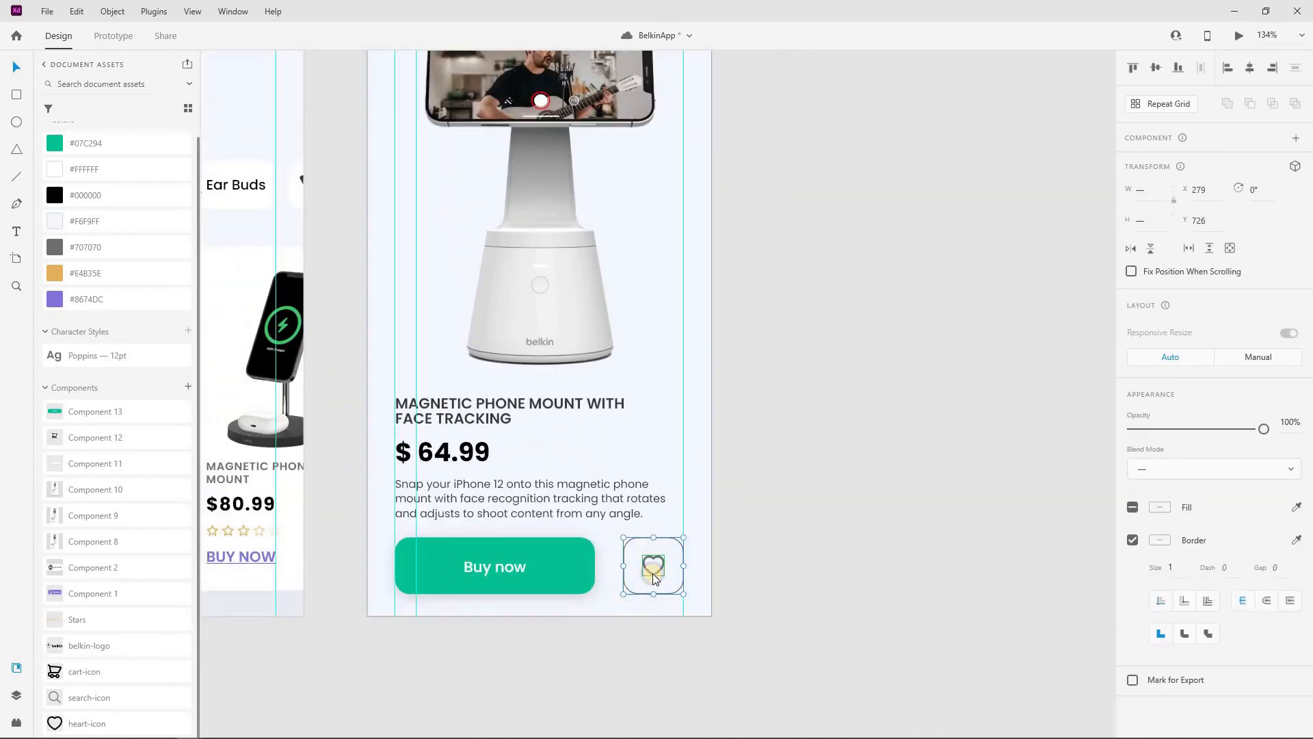
right_click(652, 573)
key("ctrl+k")
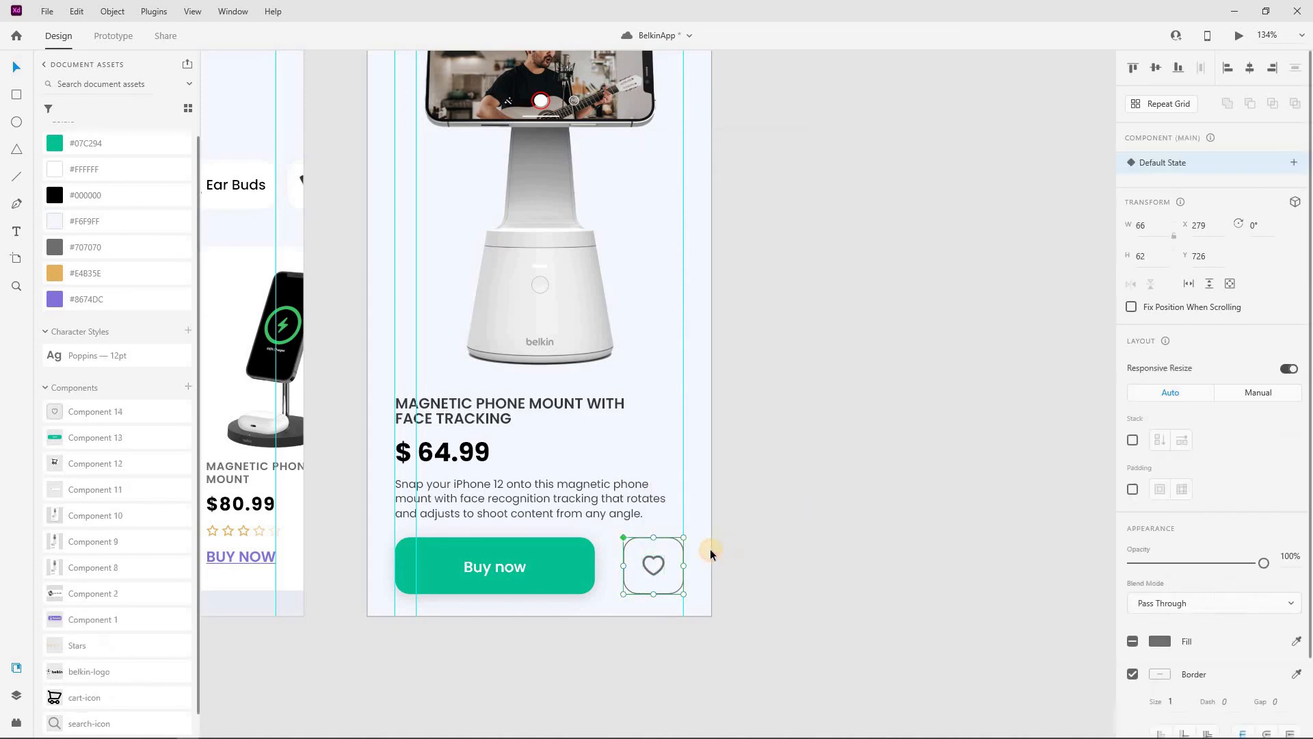
left_click(710, 549)
scroll(691, 569, "down", 5)
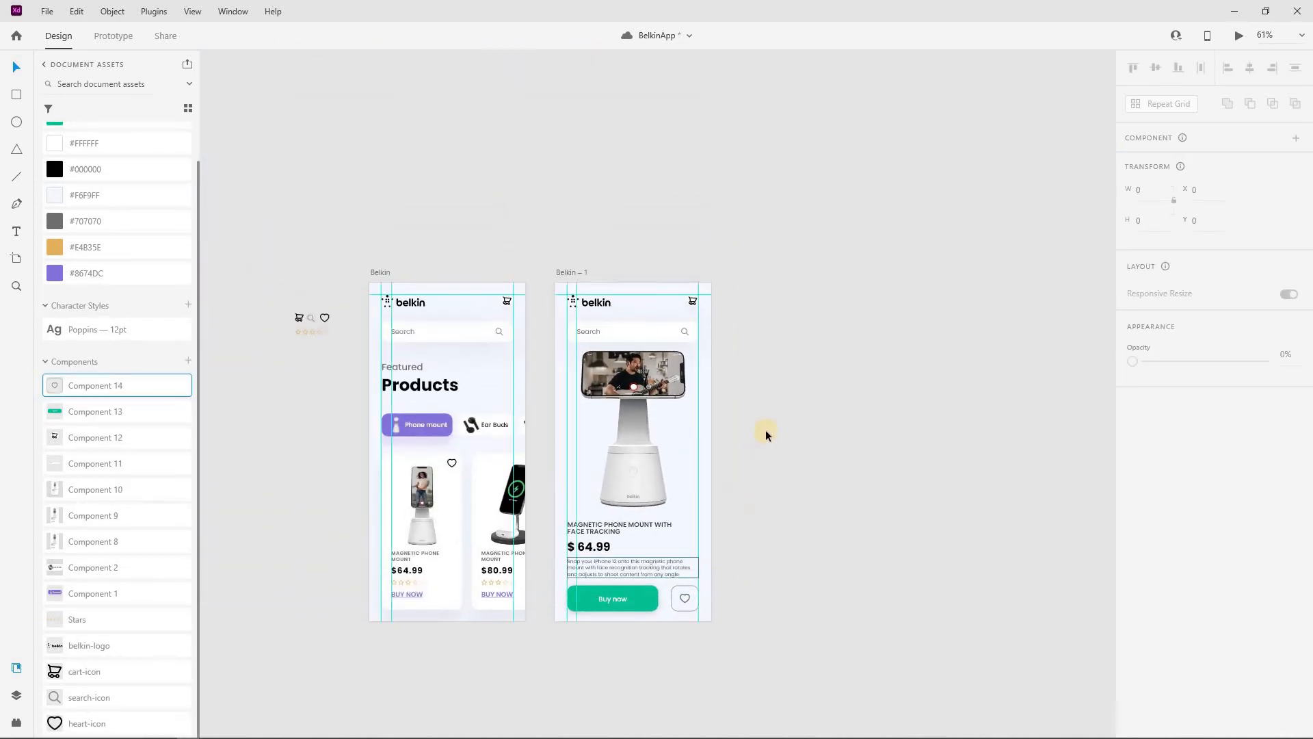